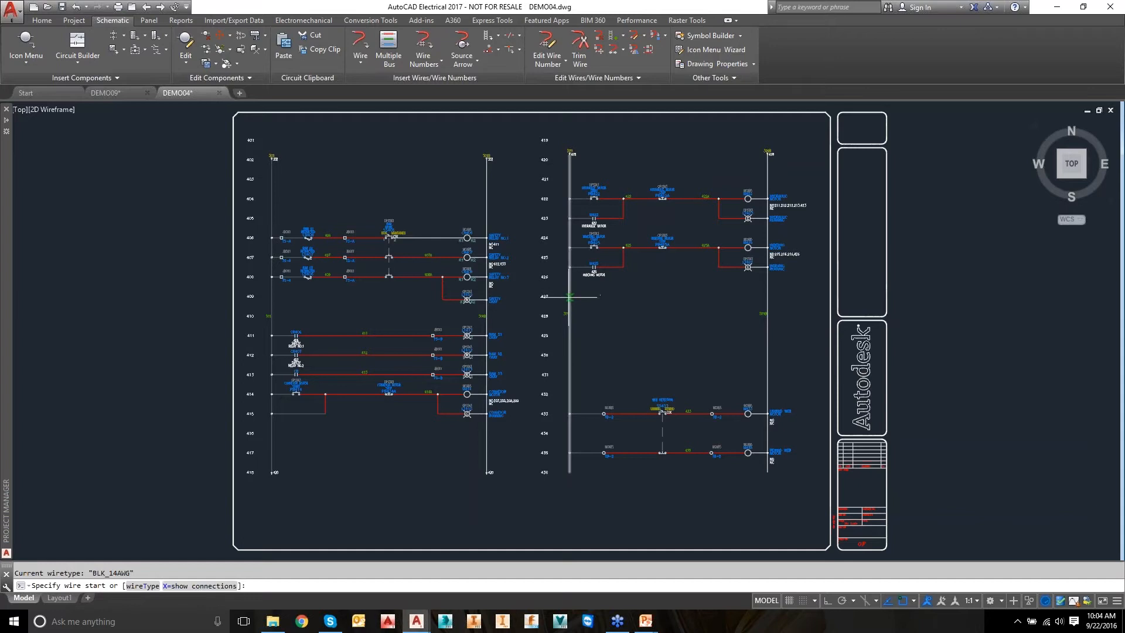
Draw a horizontal wire at line reference 427, joining both rails of the ladder that carries the hydraulic and indexing motor circuits.
{"action": "left_click", "coordinate": [569, 297]}
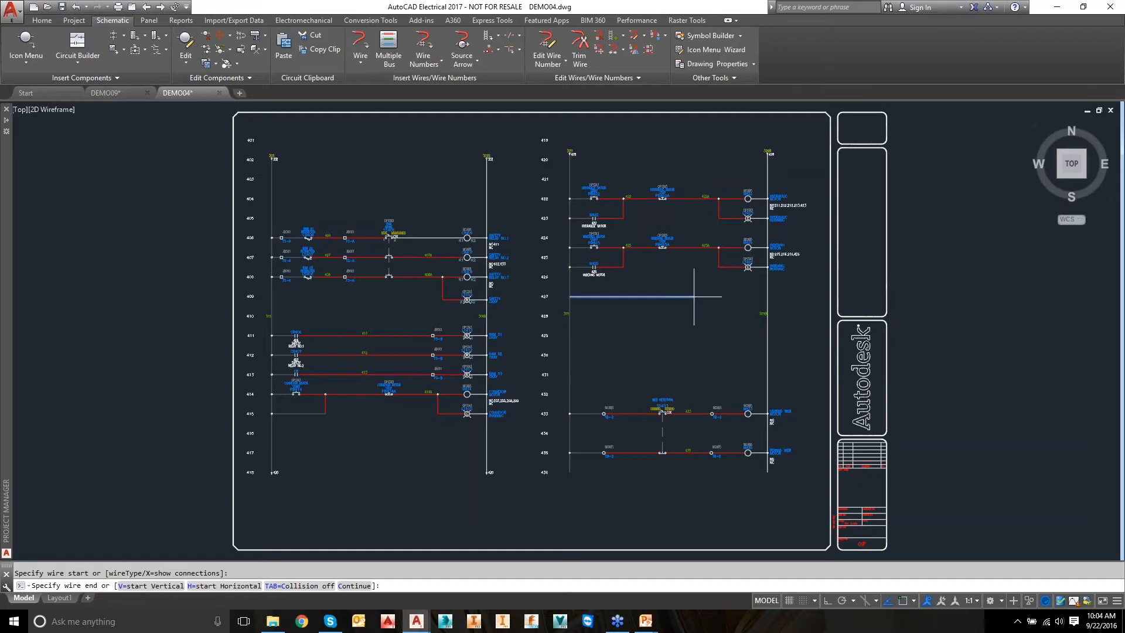
{"action": "left_click", "coordinate": [767, 296]}
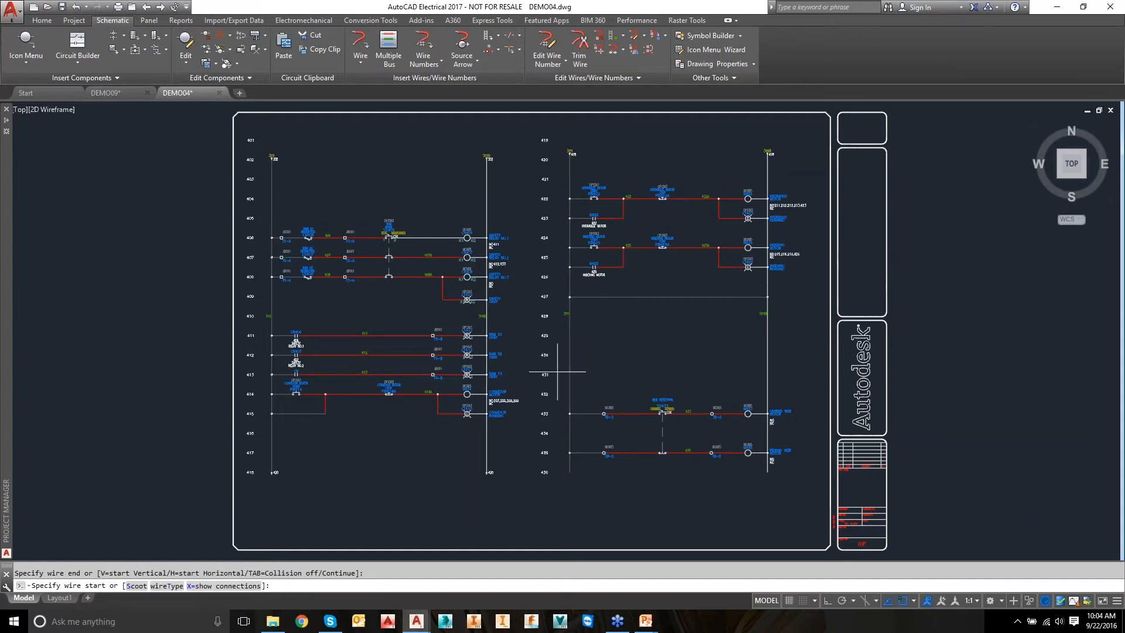
Examine the connection dots where the new wire at line 427 meets the ladder rails, including a close-up of one dot.
{"action": "scroll", "coordinate": [600, 307], "scroll_direction": "up", "scroll_amount": 3}
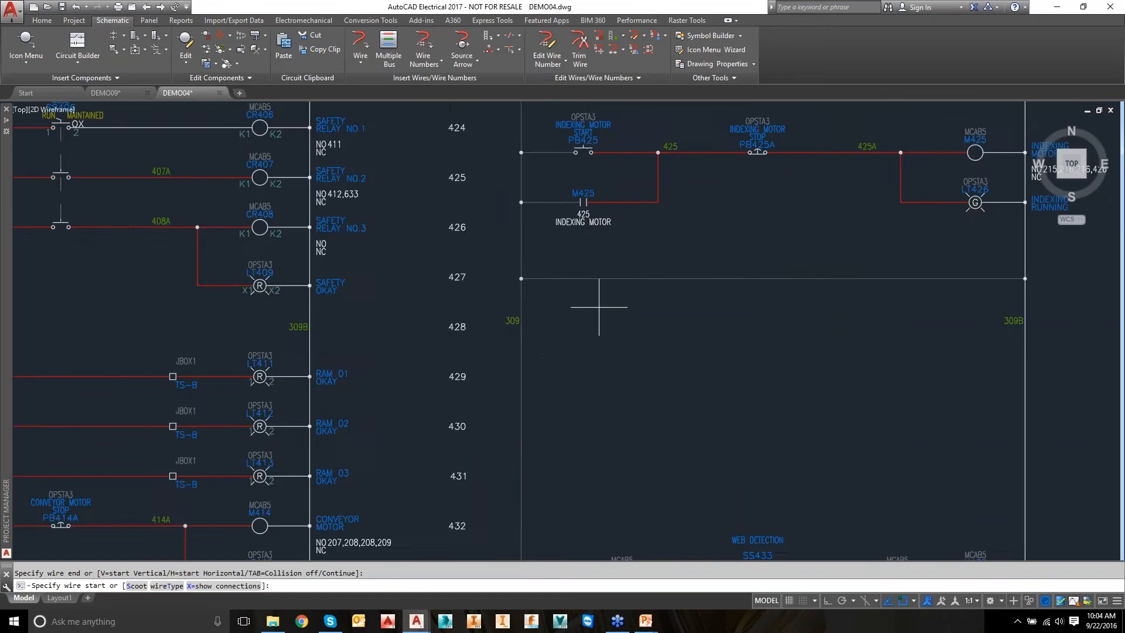
{"action": "scroll", "coordinate": [683, 318], "scroll_direction": "down", "scroll_amount": 2}
{"action": "mouse_move", "coordinate": [683, 319]}
{"action": "middle_mouse_down"}
{"action": "mouse_move", "coordinate": [710, 322]}
{"action": "mouse_move", "coordinate": [575, 320]}
{"action": "middle_mouse_up"}
{"action": "scroll", "coordinate": [425, 298], "scroll_direction": "up", "scroll_amount": 6}
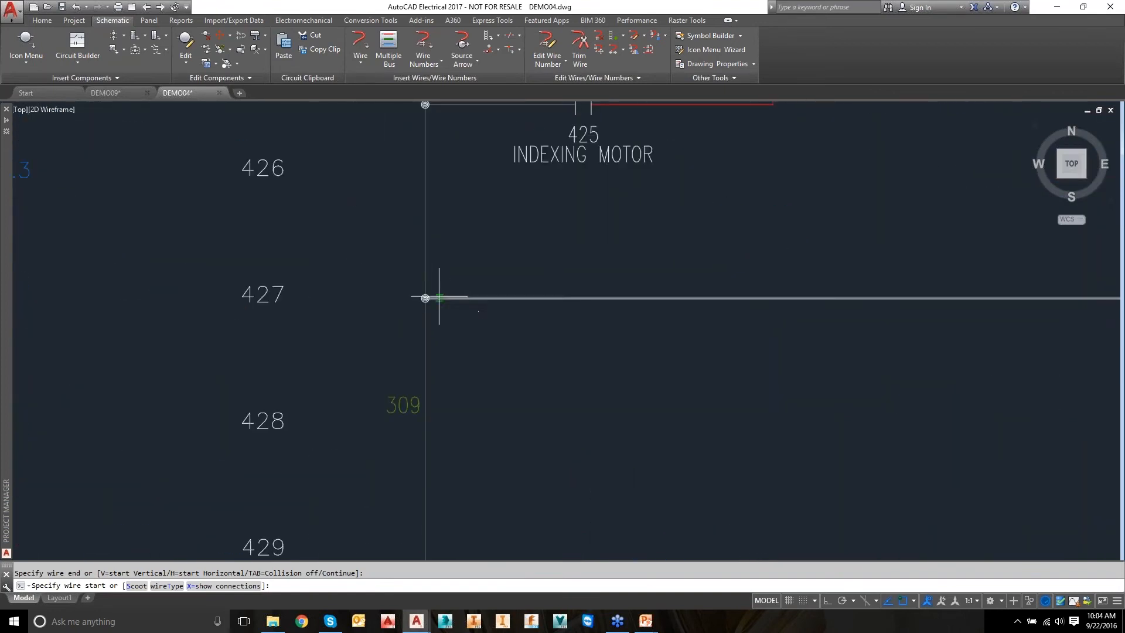
{"action": "scroll", "coordinate": [429, 303], "scroll_direction": "up", "scroll_amount": 3}
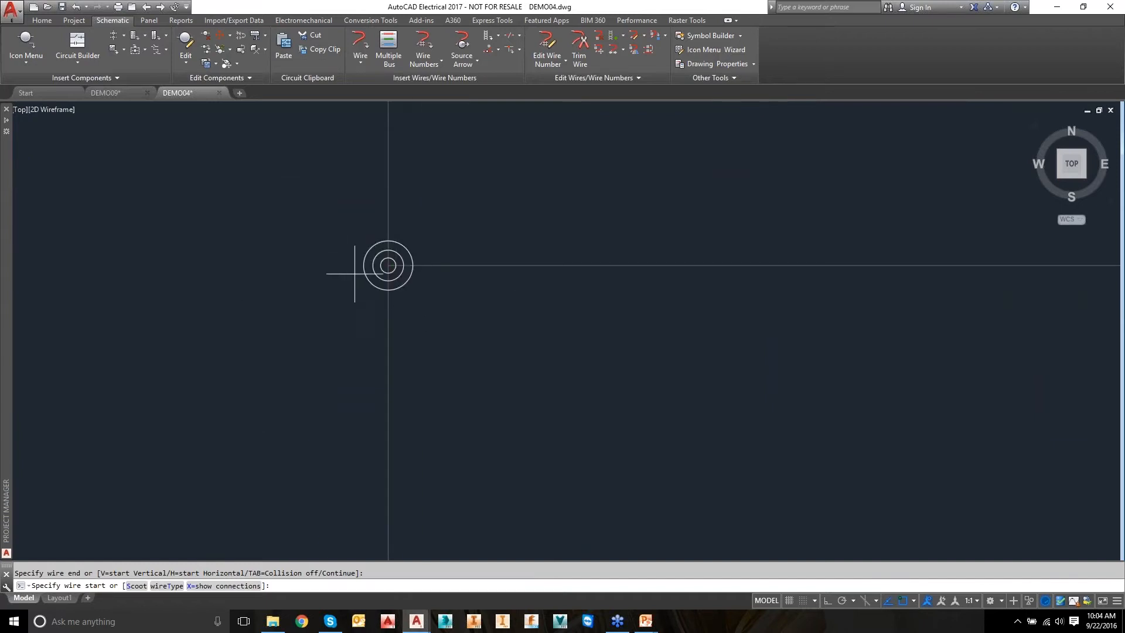
{"action": "scroll", "coordinate": [406, 297], "scroll_direction": "down", "scroll_amount": 3}
{"action": "scroll", "coordinate": [405, 297], "scroll_direction": "down", "scroll_amount": 5}
{"action": "middle_click_drag", "start_coordinate": [751, 328], "coordinate": [669, 365]}
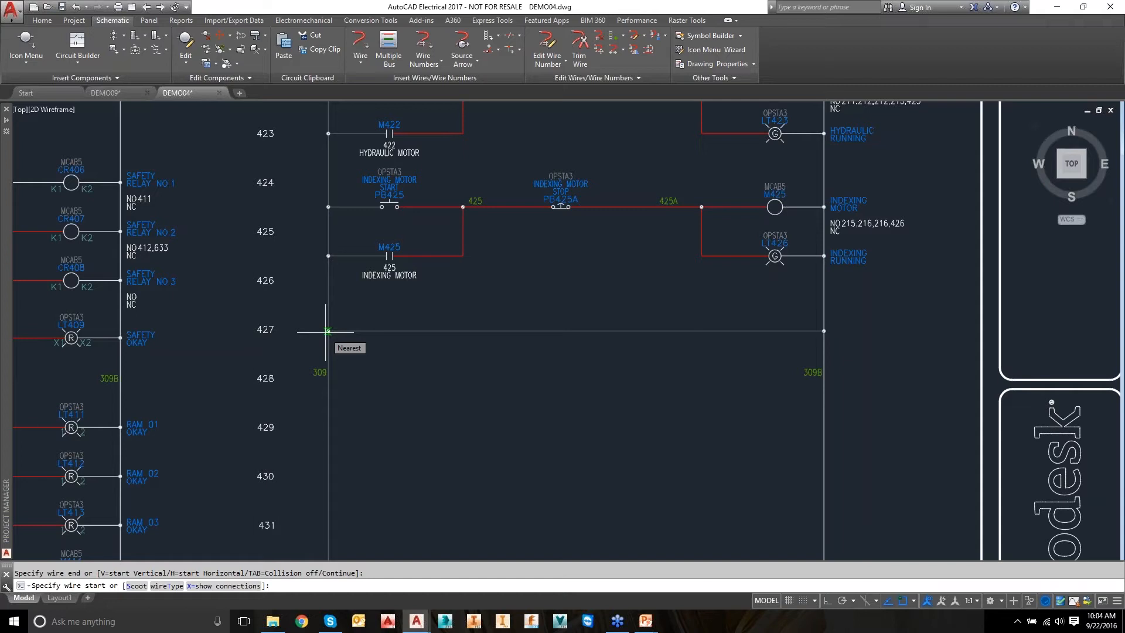
{"action": "scroll", "coordinate": [467, 391], "scroll_direction": "down", "scroll_amount": 2}
{"action": "middle_click_drag", "start_coordinate": [470, 394], "coordinate": [455, 348]}
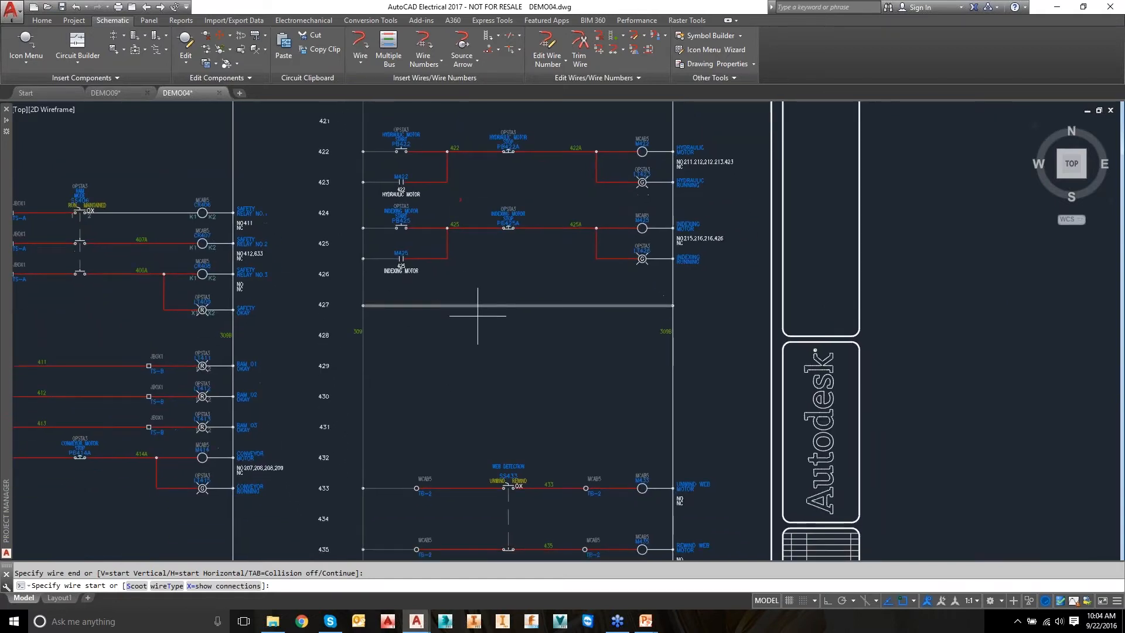
Add two rungs below the line 427 wire, at line references 428 and 429, and end the rung command.
{"action": "left_click", "coordinate": [610, 40]}
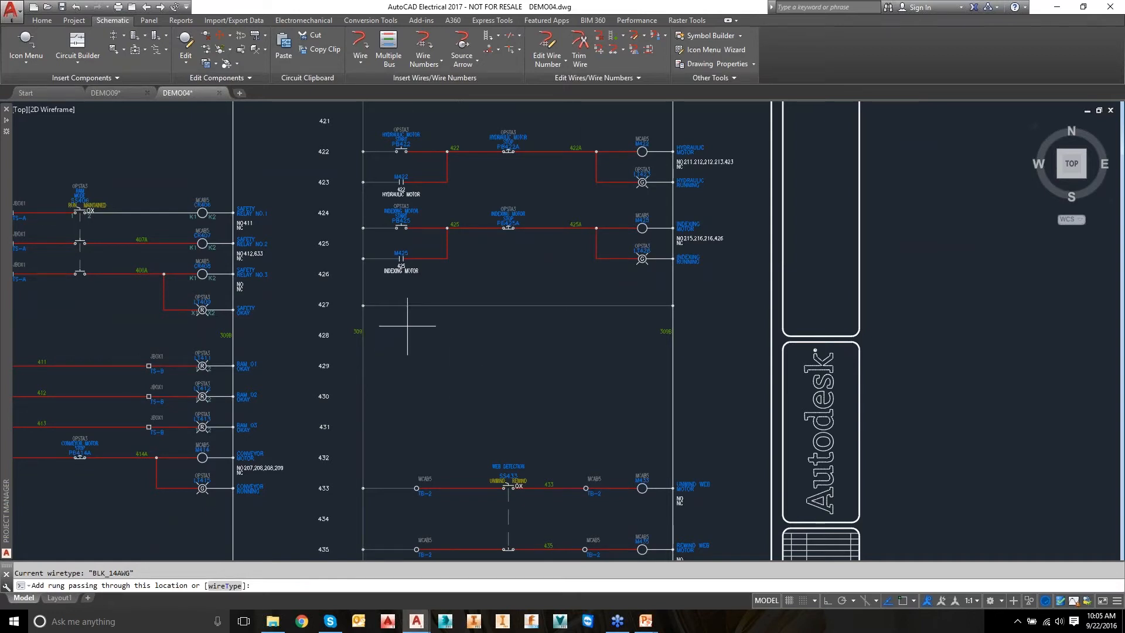
{"action": "left_click", "coordinate": [382, 324]}
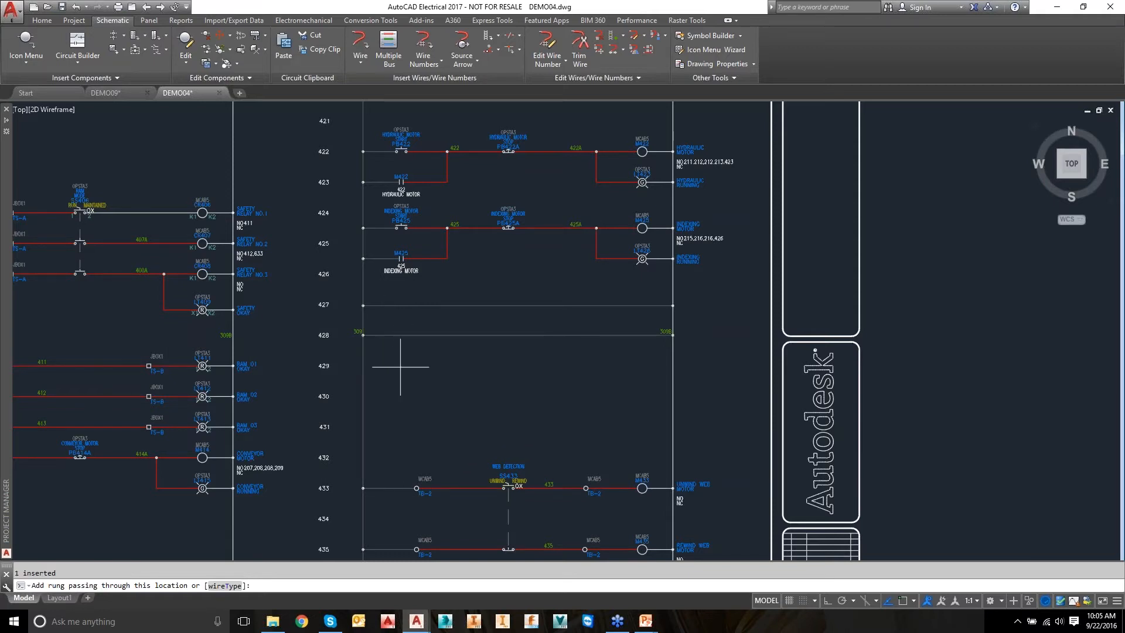
{"action": "left_click", "coordinate": [397, 367]}
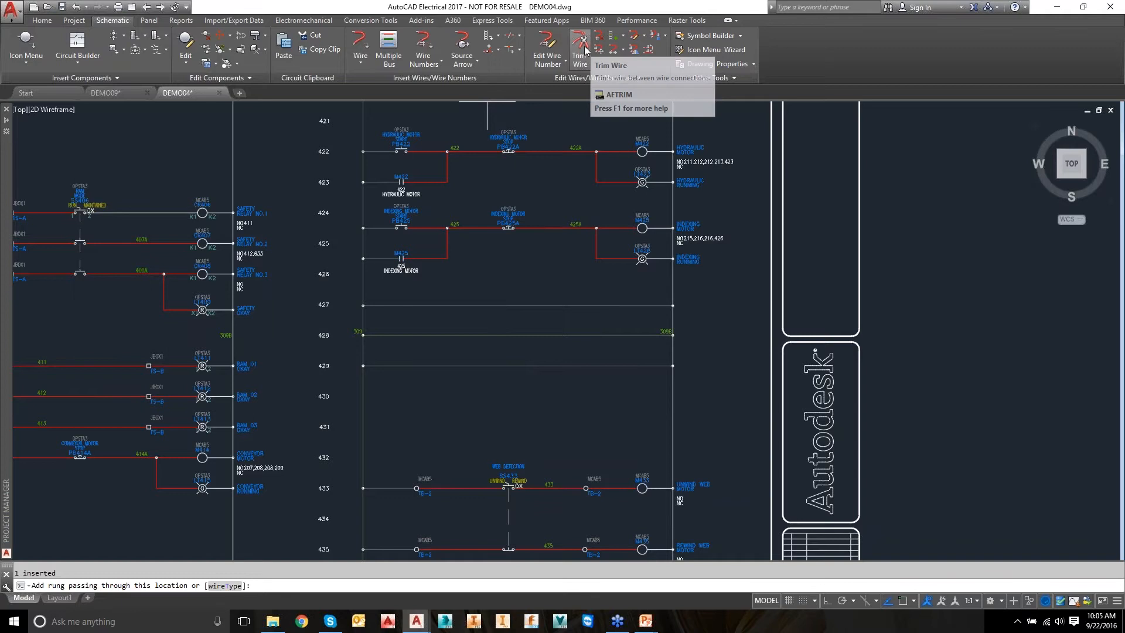
{"action": "right_click", "coordinate": [497, 365]}
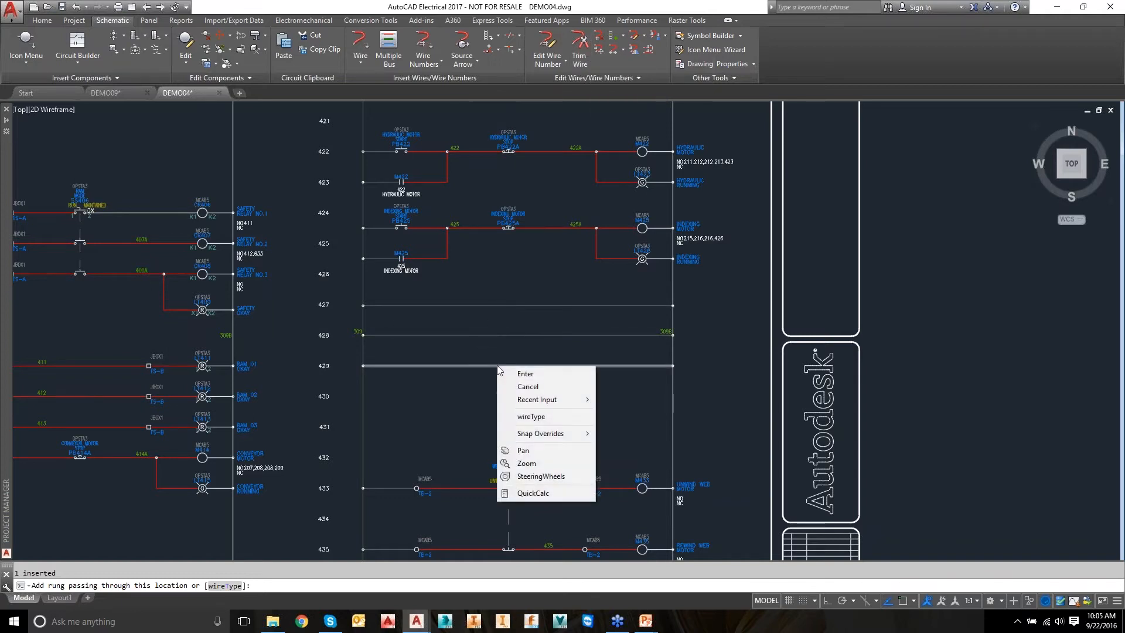
{"action": "key", "text": "Escape"}
Remove the rung at line 429 with Trim Wire.
{"action": "right_click", "coordinate": [498, 367]}
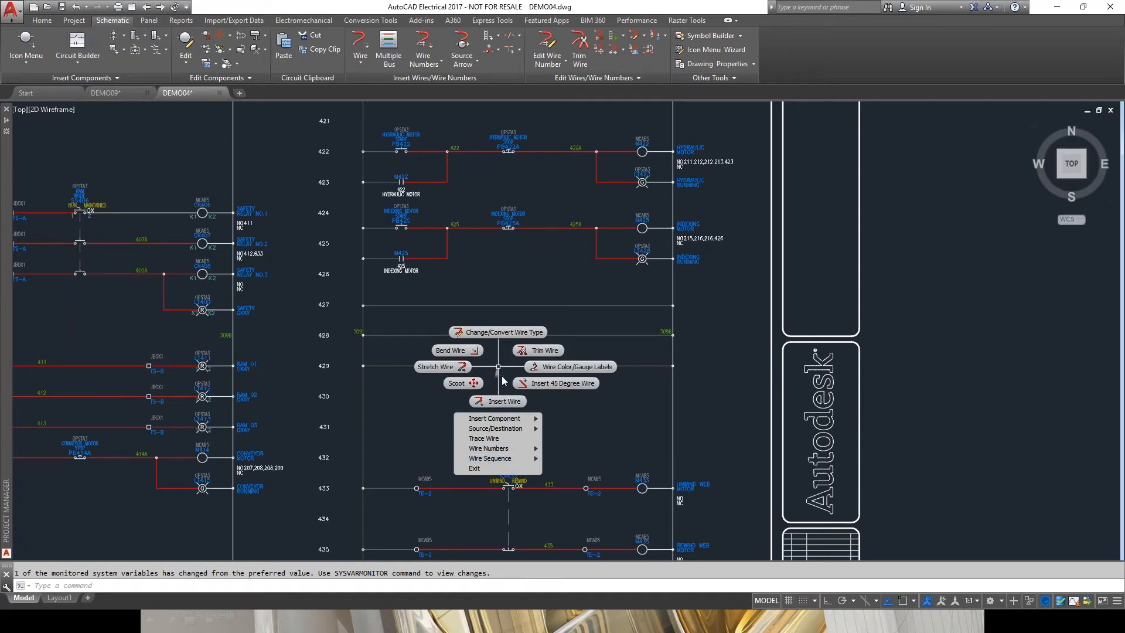
{"action": "left_click", "coordinate": [534, 351]}
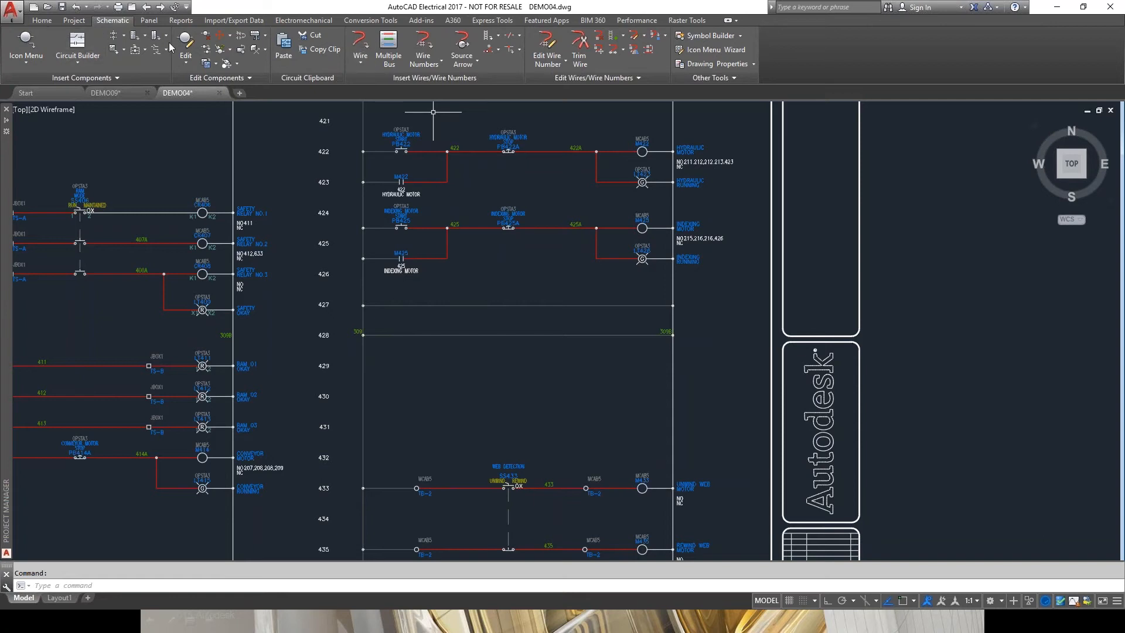
Draw a vertical wire from rung 427 down to rung 428, aligned with the branch of the indexing motor start circuit.
{"action": "left_click", "coordinate": [360, 43]}
{"action": "left_click", "coordinate": [450, 305]}
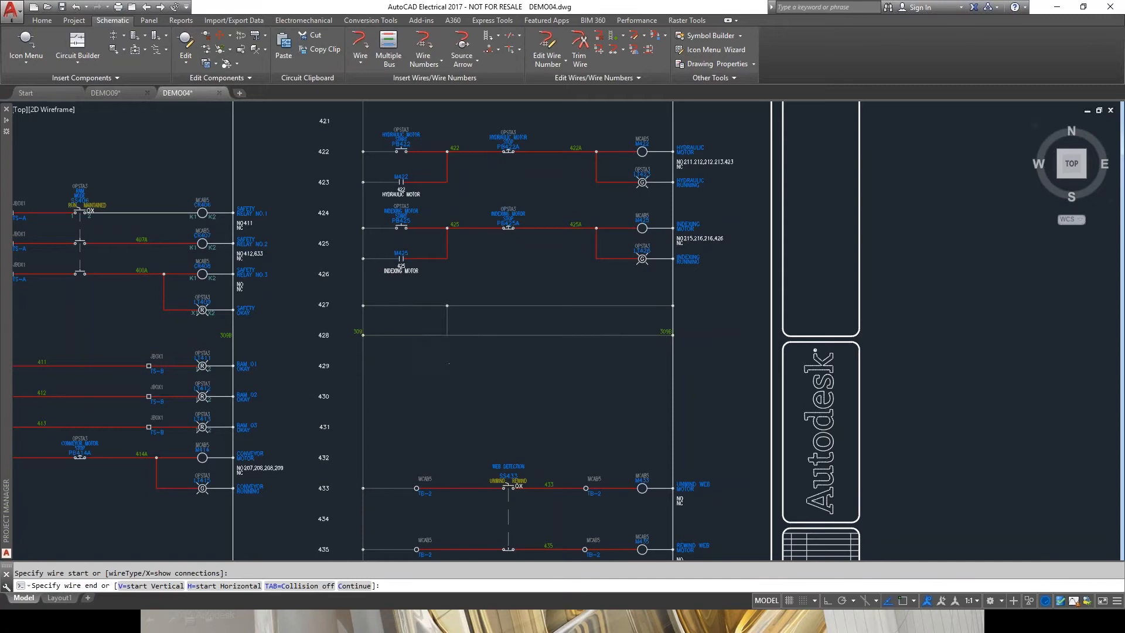
{"action": "left_click", "coordinate": [448, 335]}
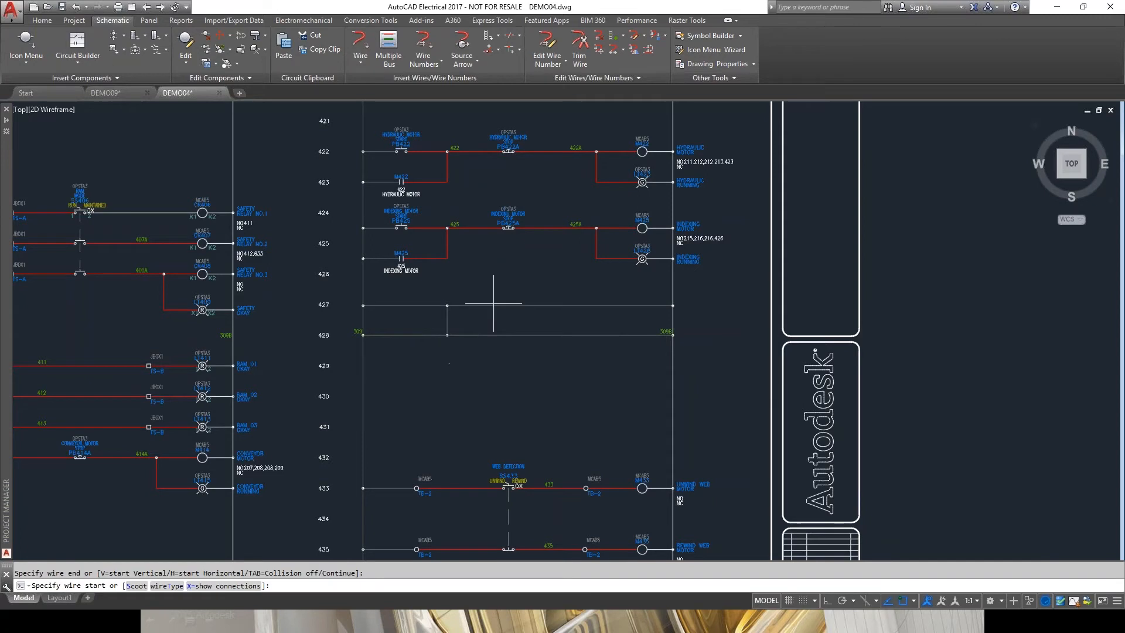
Try a second vertical wire between rungs 427 and 428 near the 309B rail, and undo it.
{"action": "left_click", "coordinate": [597, 305]}
{"action": "left_click", "coordinate": [598, 335]}
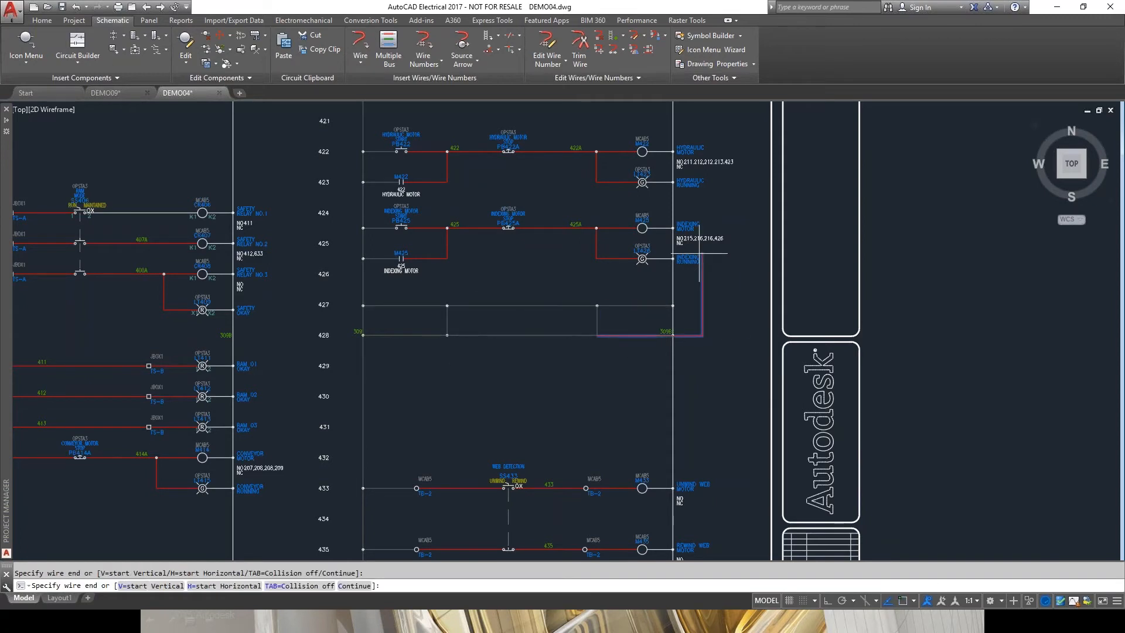
{"action": "scroll", "coordinate": [615, 310], "scroll_direction": "up", "scroll_amount": 4}
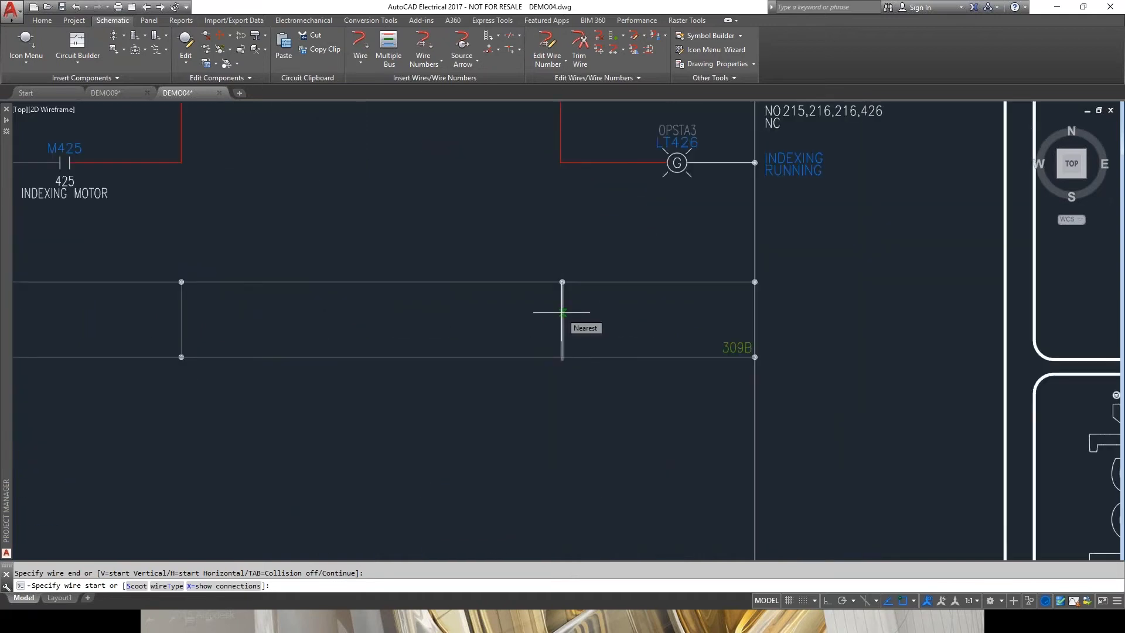
{"action": "key", "text": "Return"}
{"action": "key", "text": "Escape"}
{"action": "key", "text": "ctrl+z"}
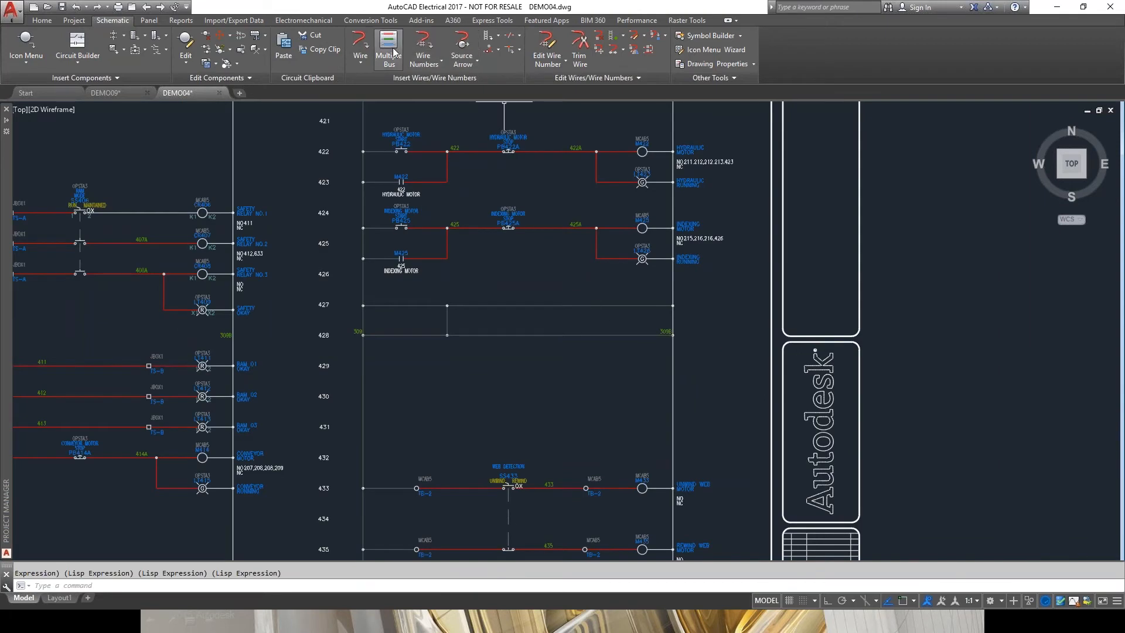
Draw the second vertical wire between rungs 427 and 428, below the branch point feeding the indexing motor coil and light.
{"action": "left_click", "coordinate": [359, 42]}
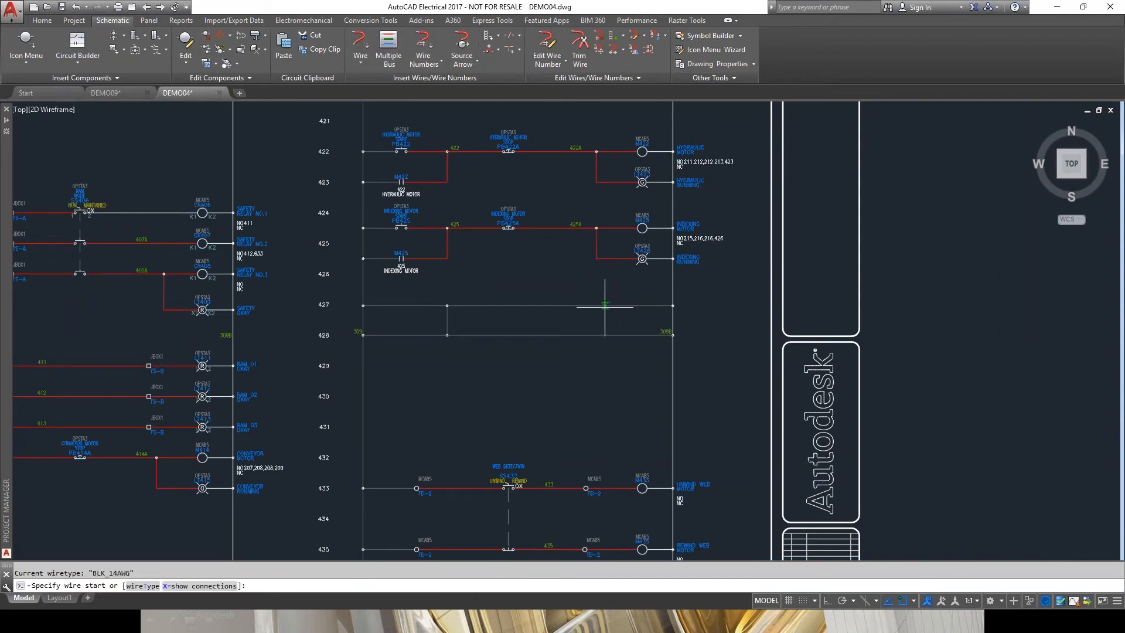
{"action": "left_click", "coordinate": [598, 305]}
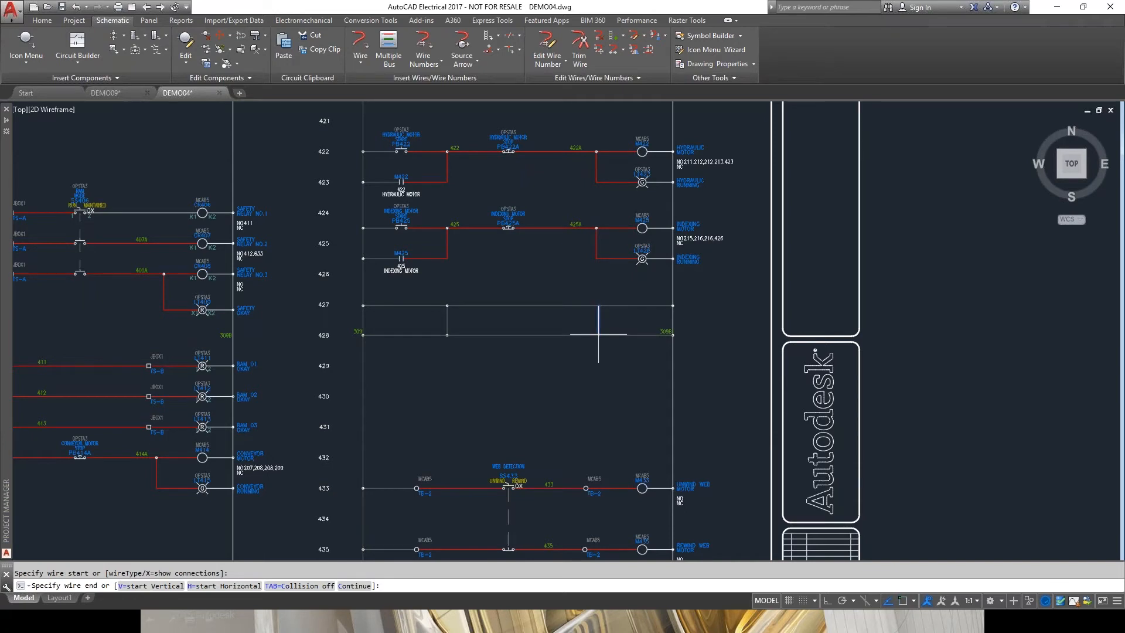
{"action": "left_click", "coordinate": [597, 335]}
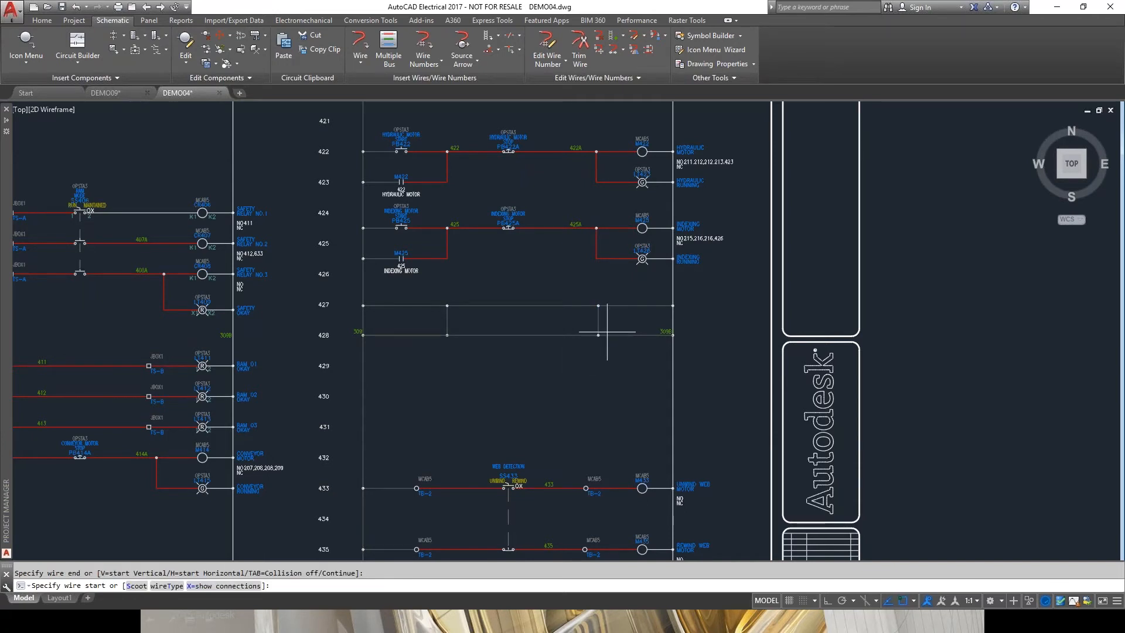
{"action": "scroll", "coordinate": [603, 332], "scroll_direction": "up", "scroll_amount": 5}
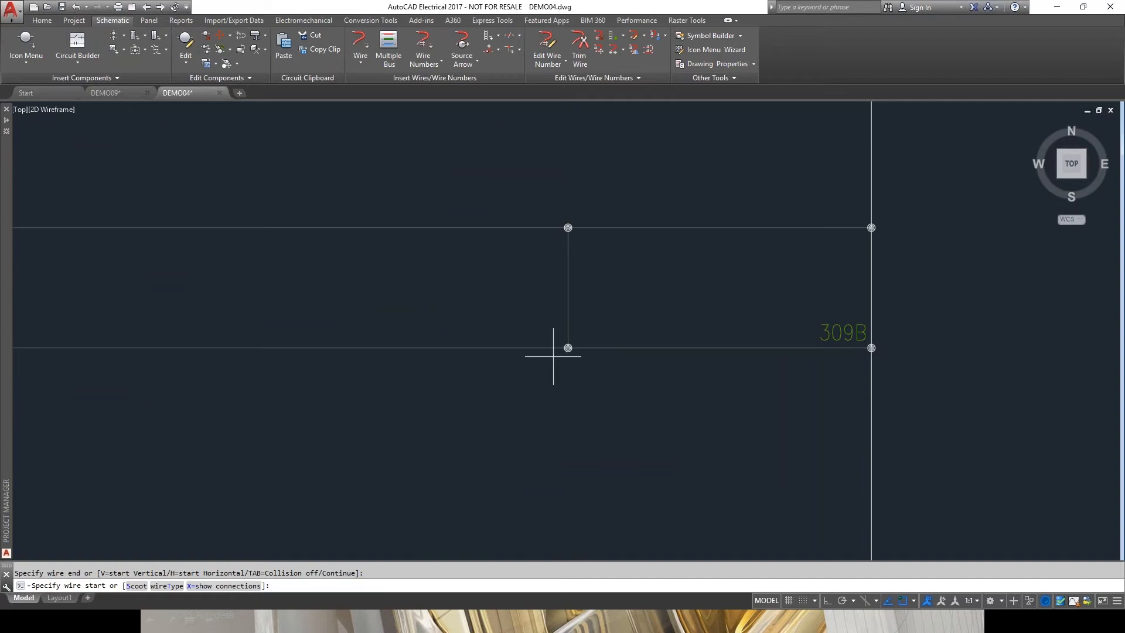
{"action": "scroll", "coordinate": [369, 354], "scroll_direction": "down", "scroll_amount": 2}
{"action": "scroll", "coordinate": [327, 320], "scroll_direction": "down", "scroll_amount": 2}
{"action": "middle_click_drag", "start_coordinate": [327, 320], "coordinate": [488, 341]}
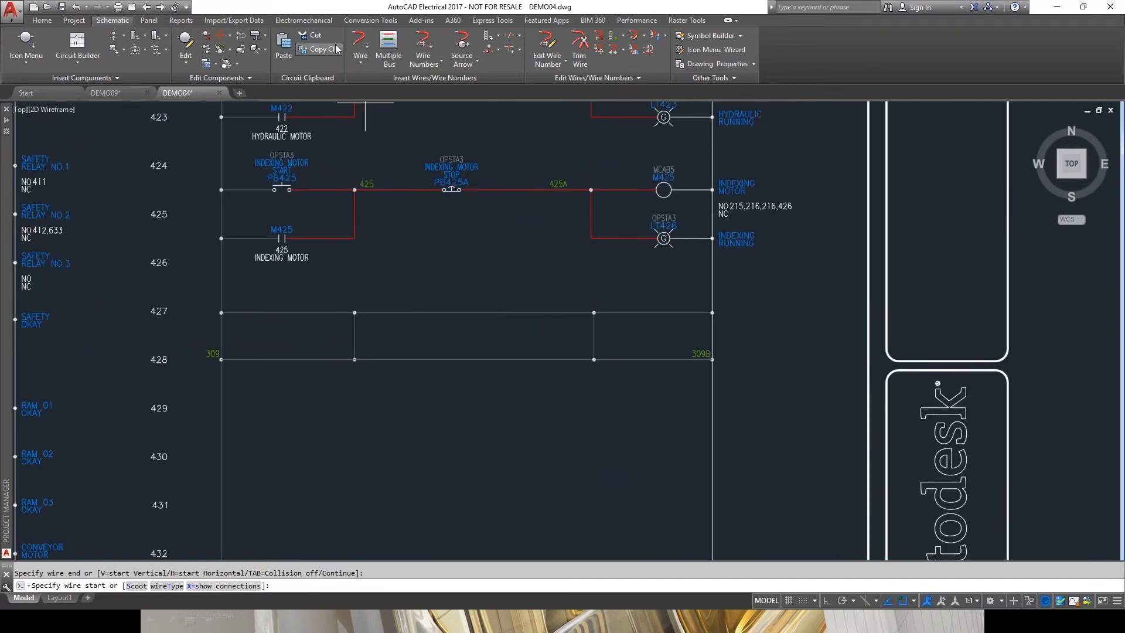
Trim the middle segment of rung 428 between the two vertical wires.
{"action": "left_click", "coordinate": [580, 47]}
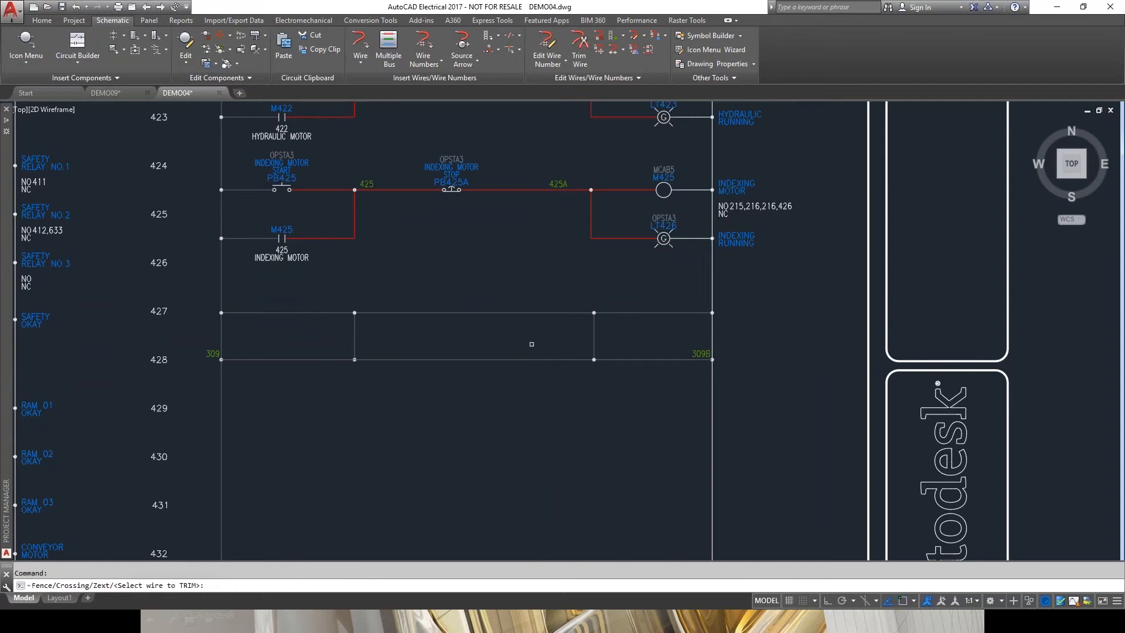
{"action": "key", "text": "Escape"}
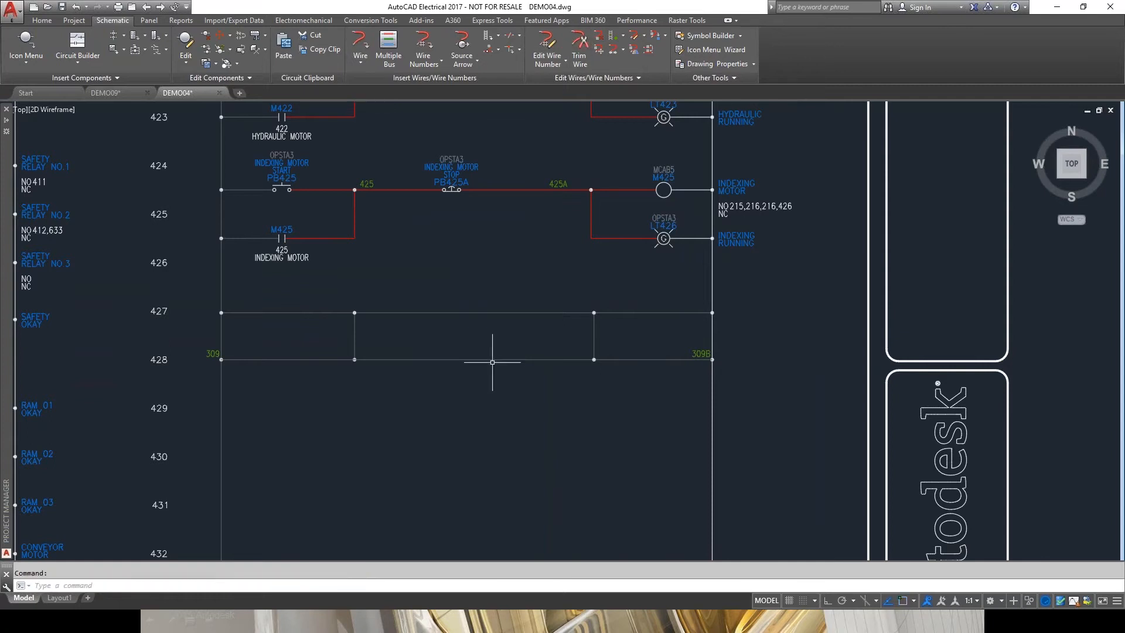
{"action": "right_click", "coordinate": [496, 372]}
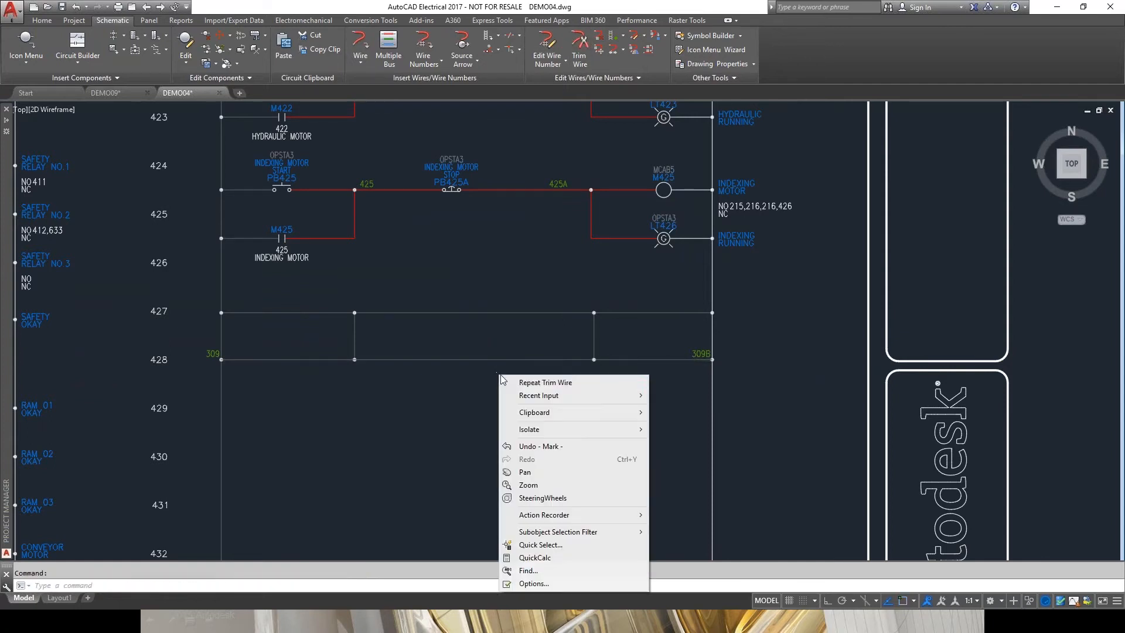
{"action": "left_click", "coordinate": [531, 380]}
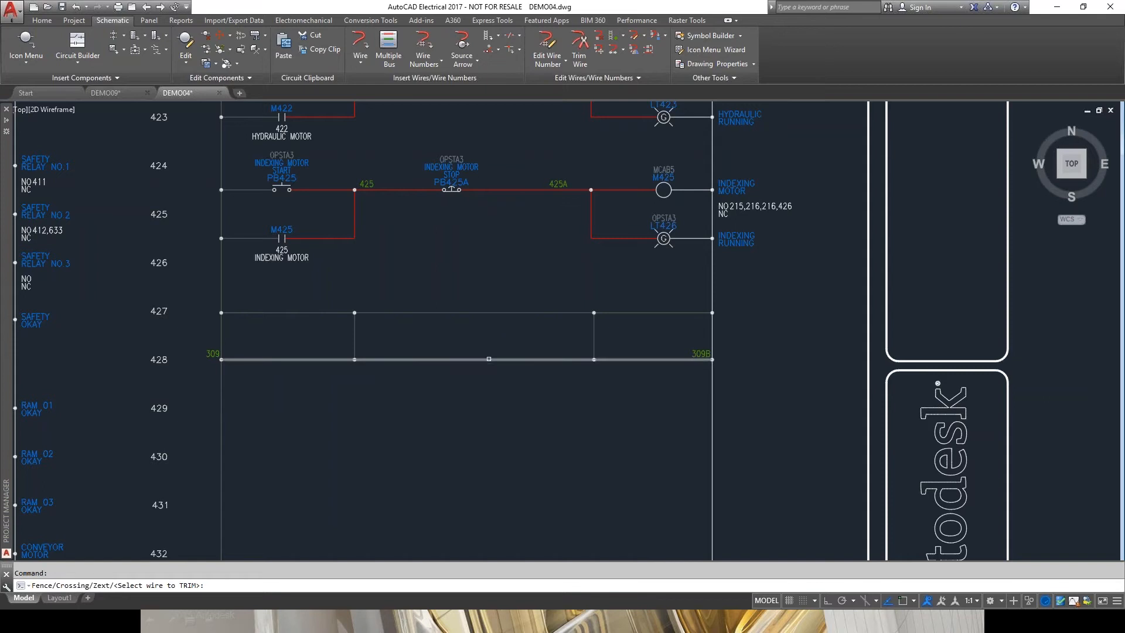
{"action": "left_click", "coordinate": [489, 361]}
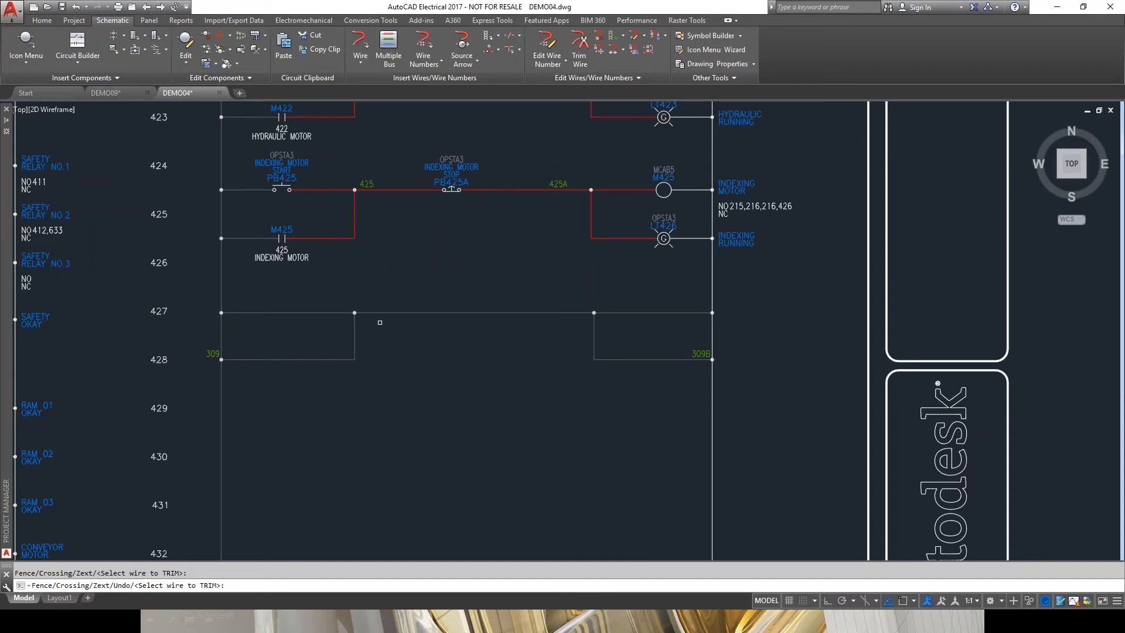
Browse the relay, contact and latching relay coil symbols in the NFPA schematic component library.
{"action": "left_click", "coordinate": [38, 44]}
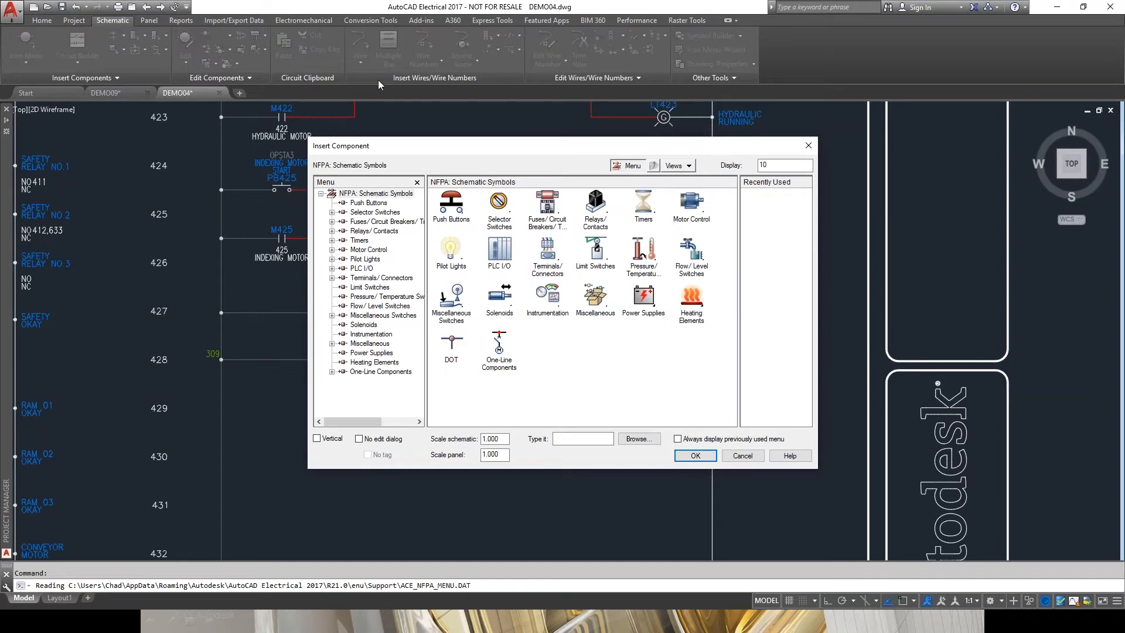
{"action": "left_click", "coordinate": [596, 203]}
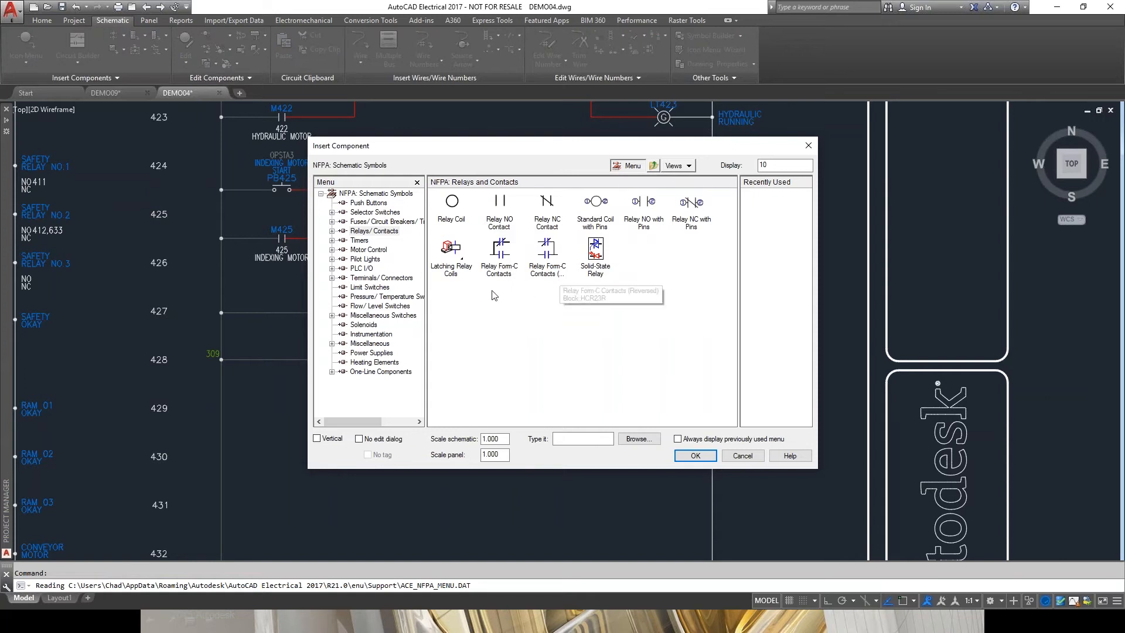
{"action": "left_click", "coordinate": [449, 250]}
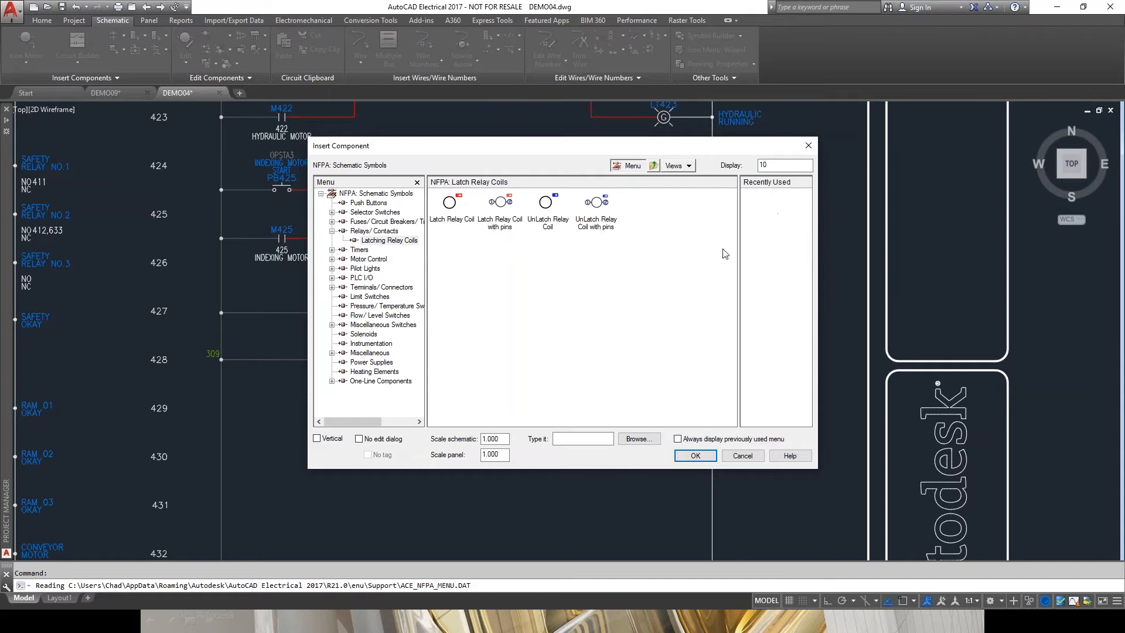
{"action": "left_click", "coordinate": [653, 166]}
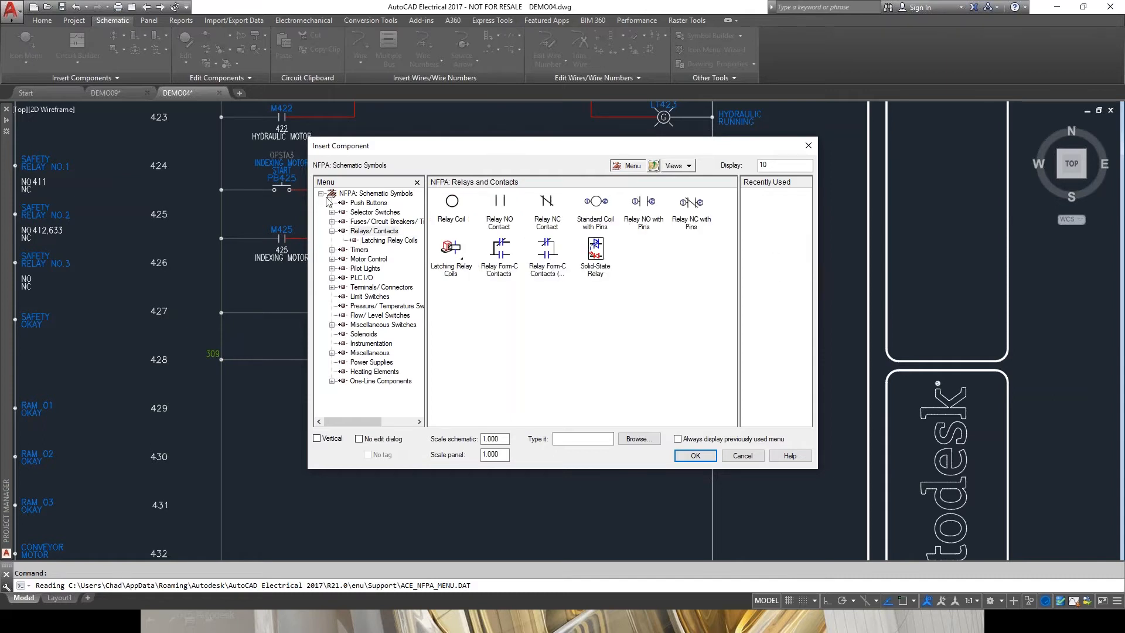
{"action": "left_click", "coordinate": [653, 166]}
Insert a Mushroom Head NO push button on rung 427, between the 309 rail and the first vertical wire.
{"action": "left_click", "coordinate": [456, 204]}
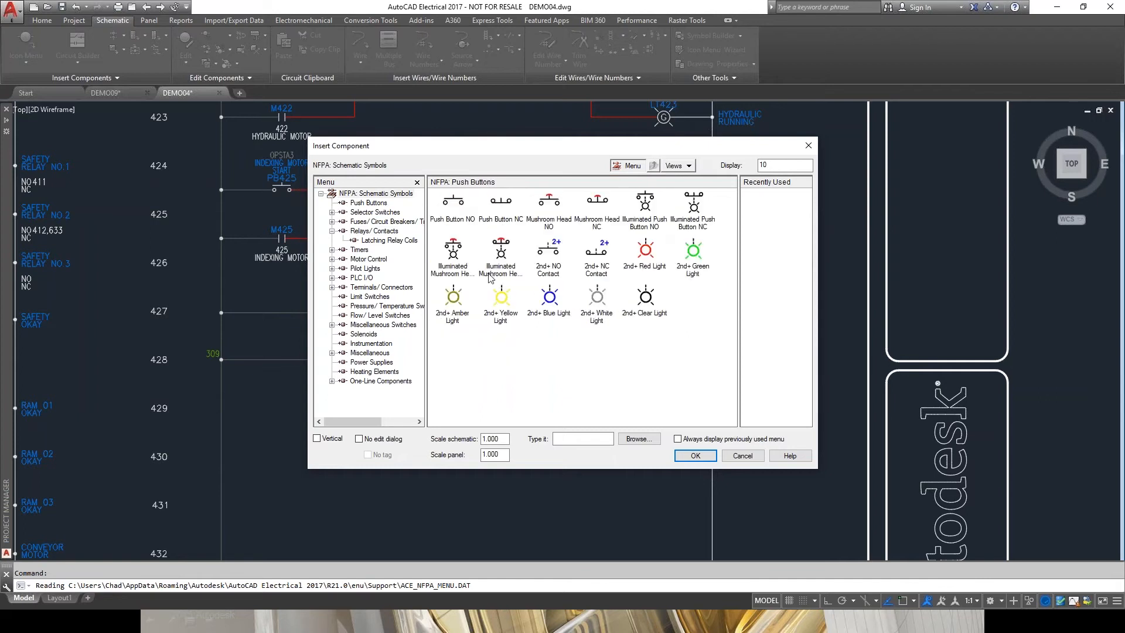
{"action": "left_click", "coordinate": [549, 203]}
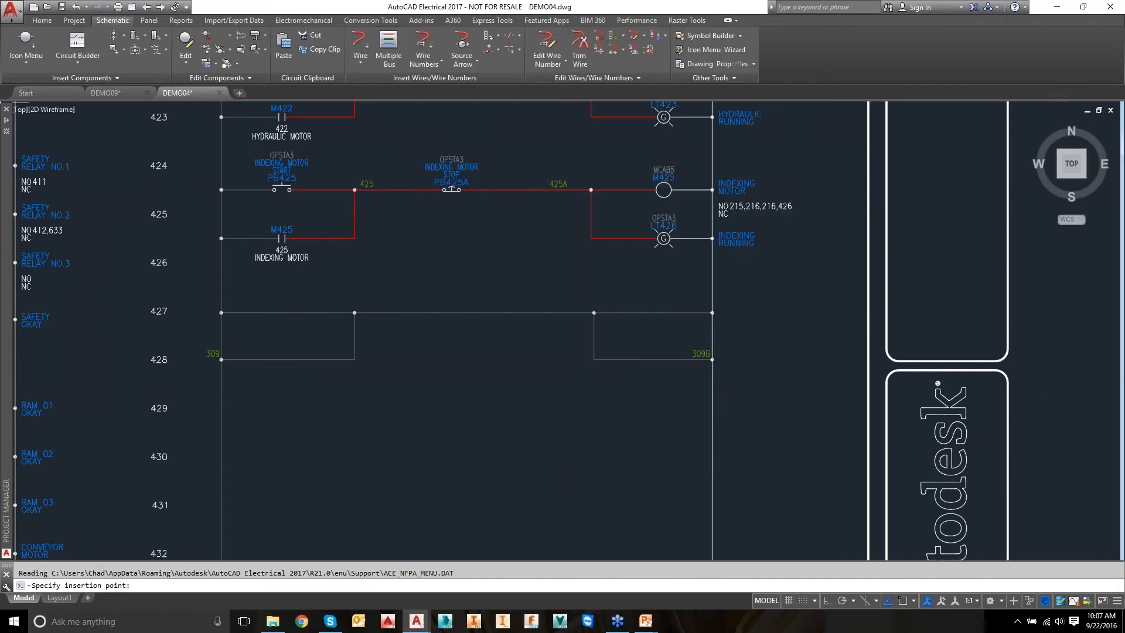
{"action": "left_click", "coordinate": [283, 311]}
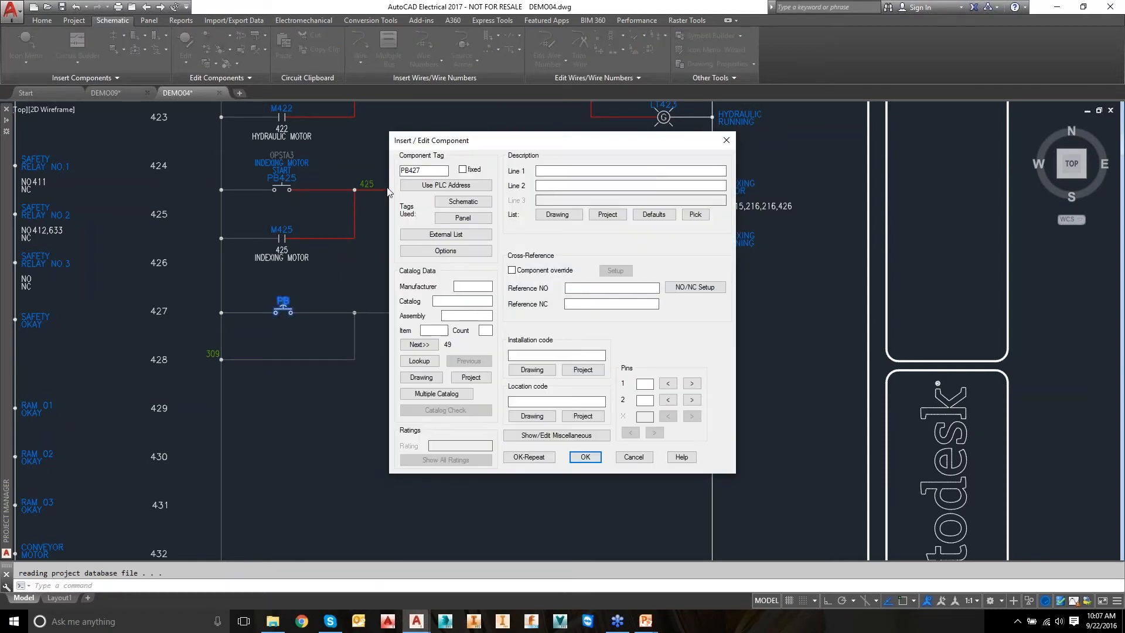
Describe the new push button as "DEMO" on line 1 and "EXAMPLE" on line 2.
{"action": "double_click", "coordinate": [431, 172]}
{"action": "left_click", "coordinate": [550, 171]}
{"action": "type", "text": "Demo"}
{"action": "type", "text": "Example"}
{"action": "key", "text": "Tab"}
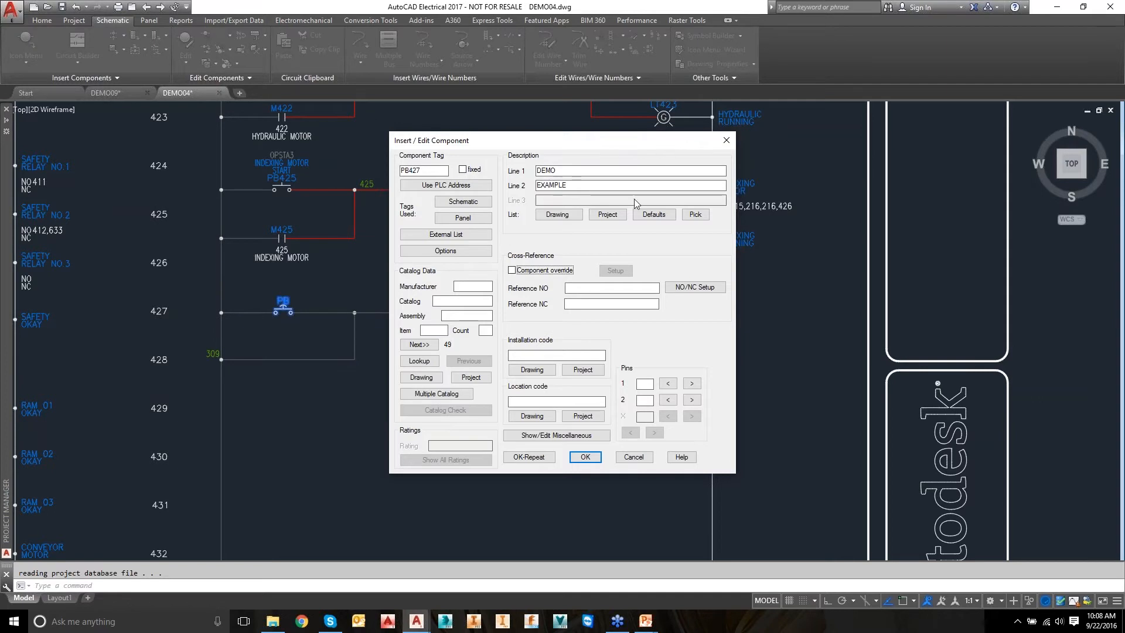
Look through the default description list for relays, push buttons, switches and pilot lights, and close it without choosing an entry.
{"action": "left_click", "coordinate": [652, 215]}
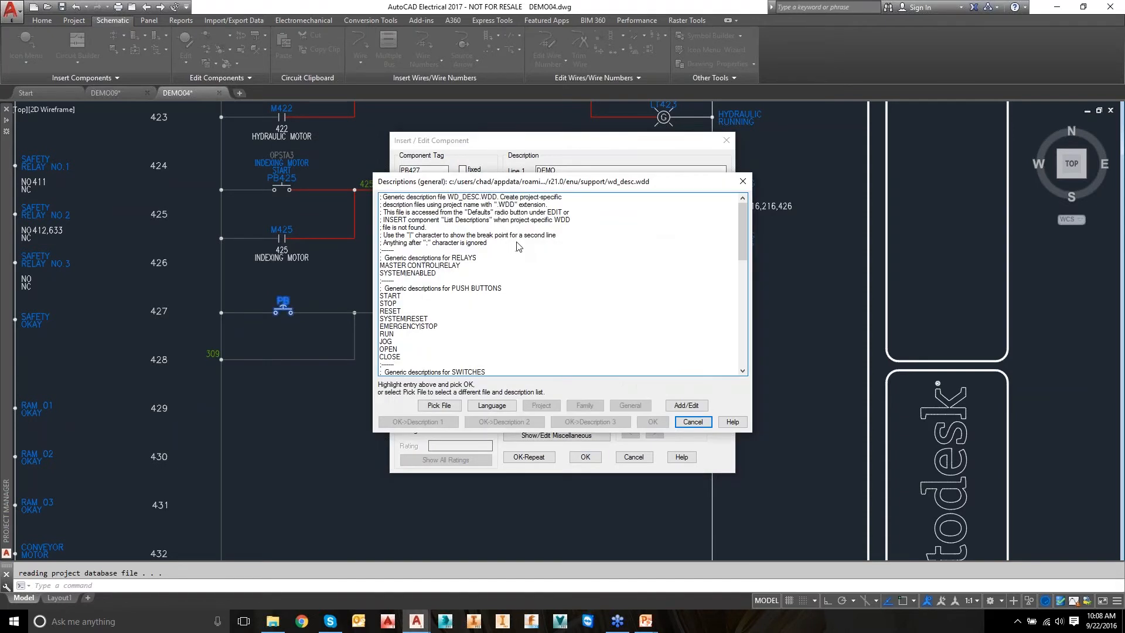
{"action": "scroll", "coordinate": [519, 246], "scroll_direction": "down", "scroll_amount": 4}
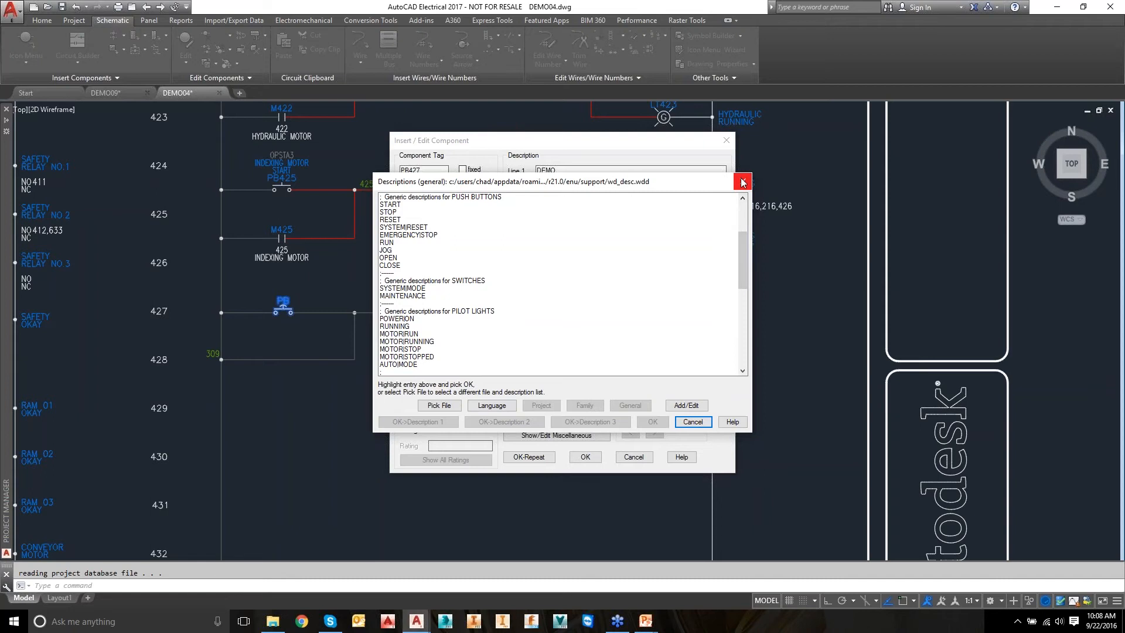
{"action": "scroll", "coordinate": [510, 270], "scroll_direction": "up", "scroll_amount": 4}
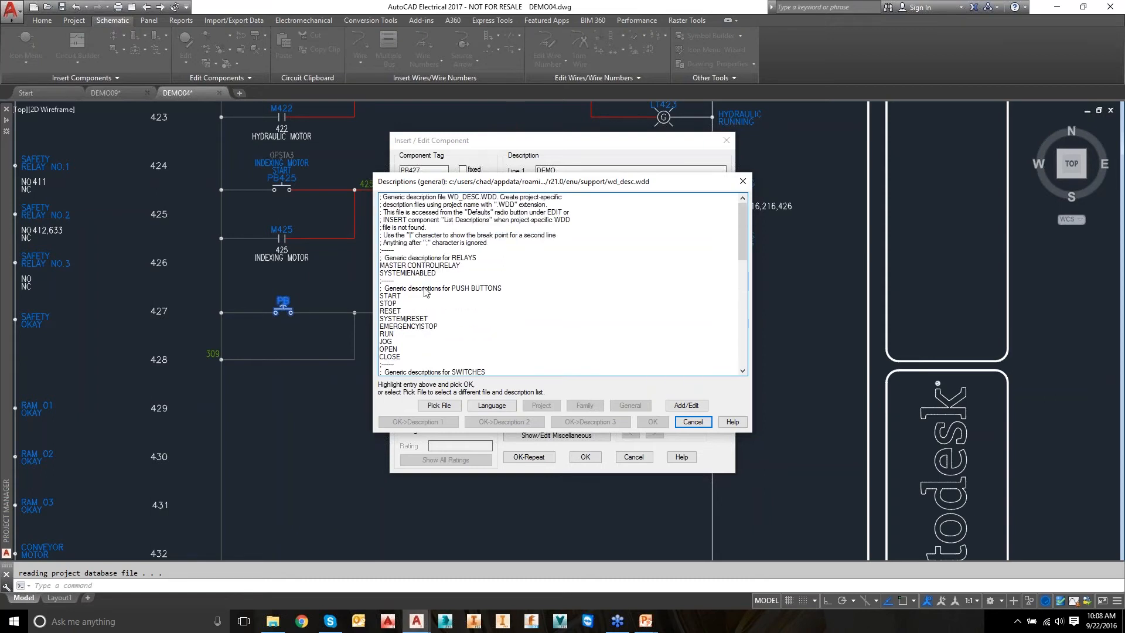
{"action": "left_click", "coordinate": [742, 181]}
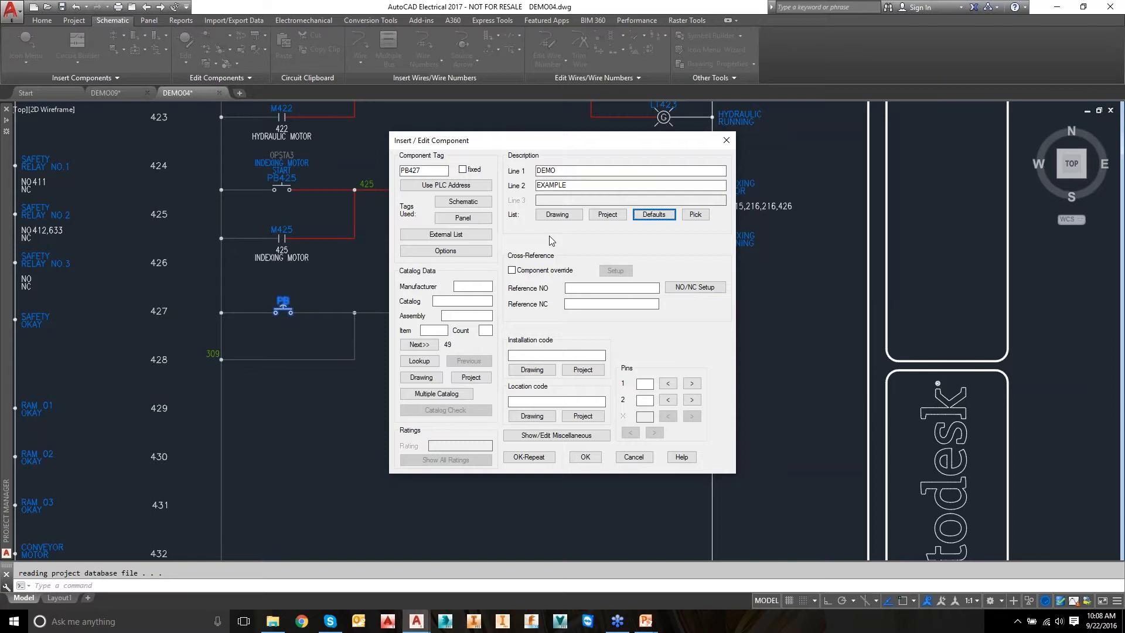
Look up the push button in the catalog and search for "AB GREEN", without the 30.5mm size term.
{"action": "left_click", "coordinate": [419, 360]}
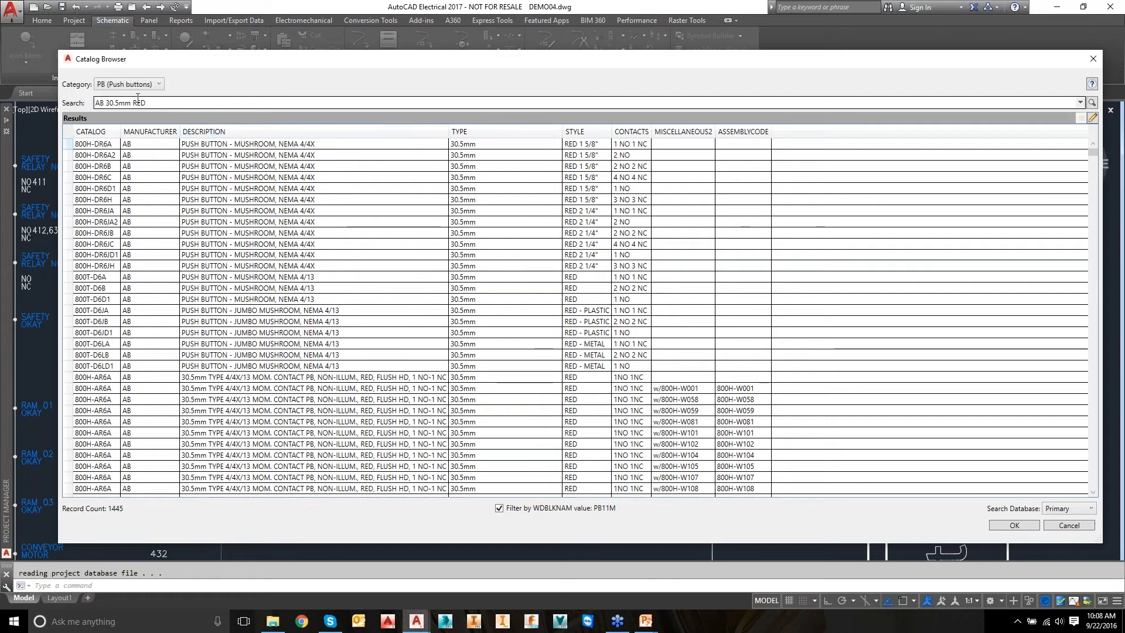
{"action": "left_click_drag", "start_coordinate": [146, 103], "coordinate": [138, 101]}
{"action": "type", "text": "GREEN"}
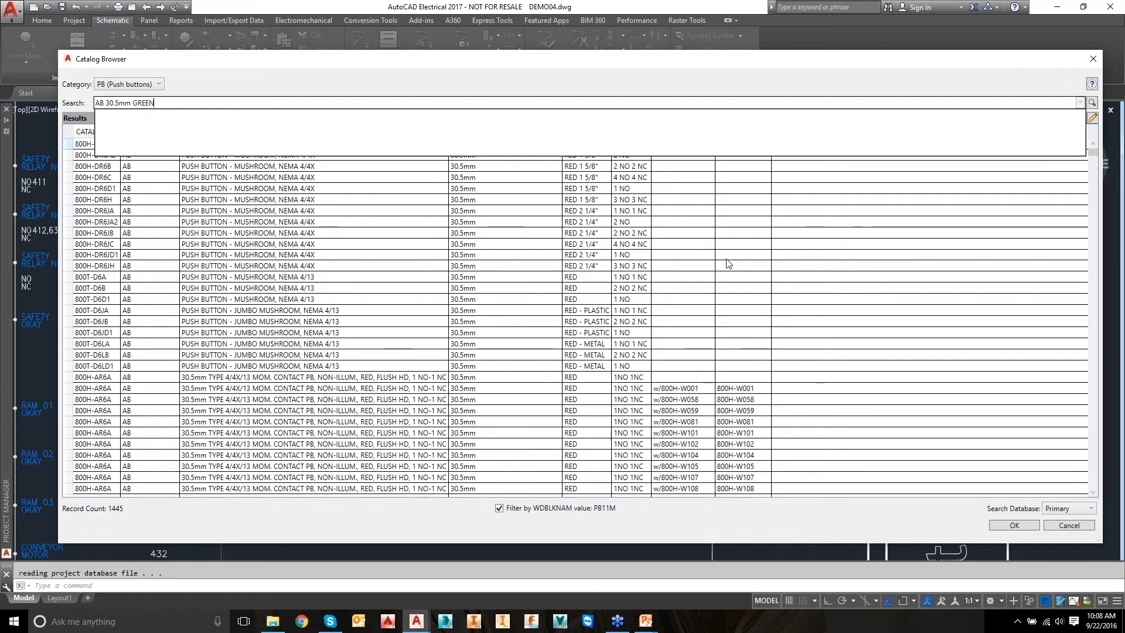
{"action": "left_click", "coordinate": [130, 103]}
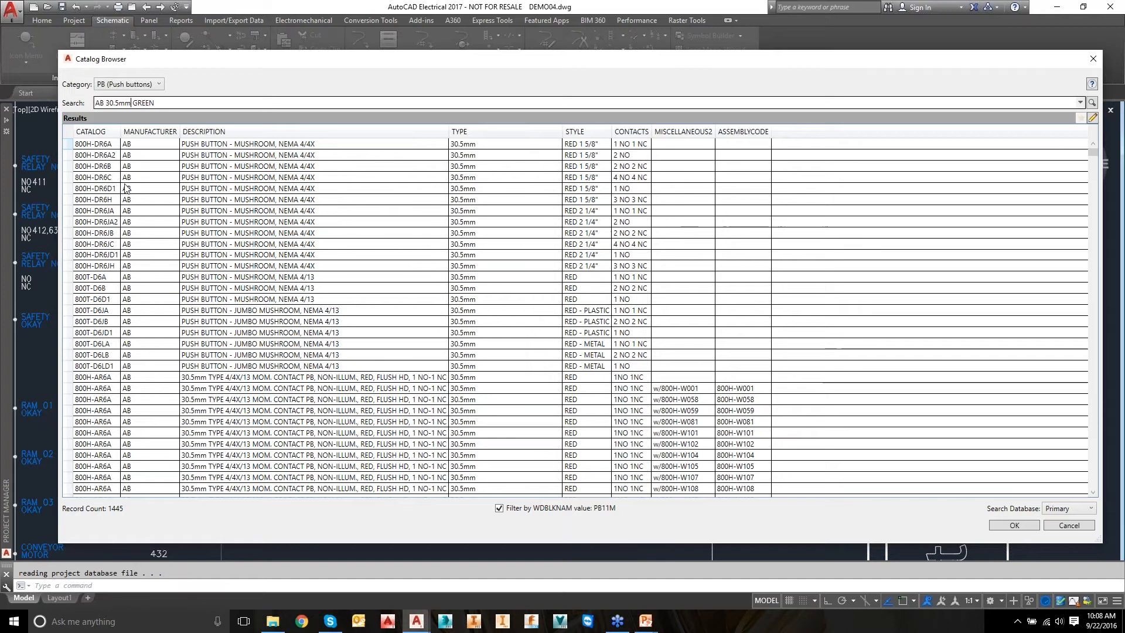
{"action": "key", "text": "BackSpace"}
{"action": "key", "text": "BackSpace"}
{"action": "key", "text": "BackSpace"}
{"action": "key", "text": "BackSpace"}
{"action": "key", "text": "BackSpace"}
{"action": "key", "text": "BackSpace"}
{"action": "key", "text": "BackSpace"}
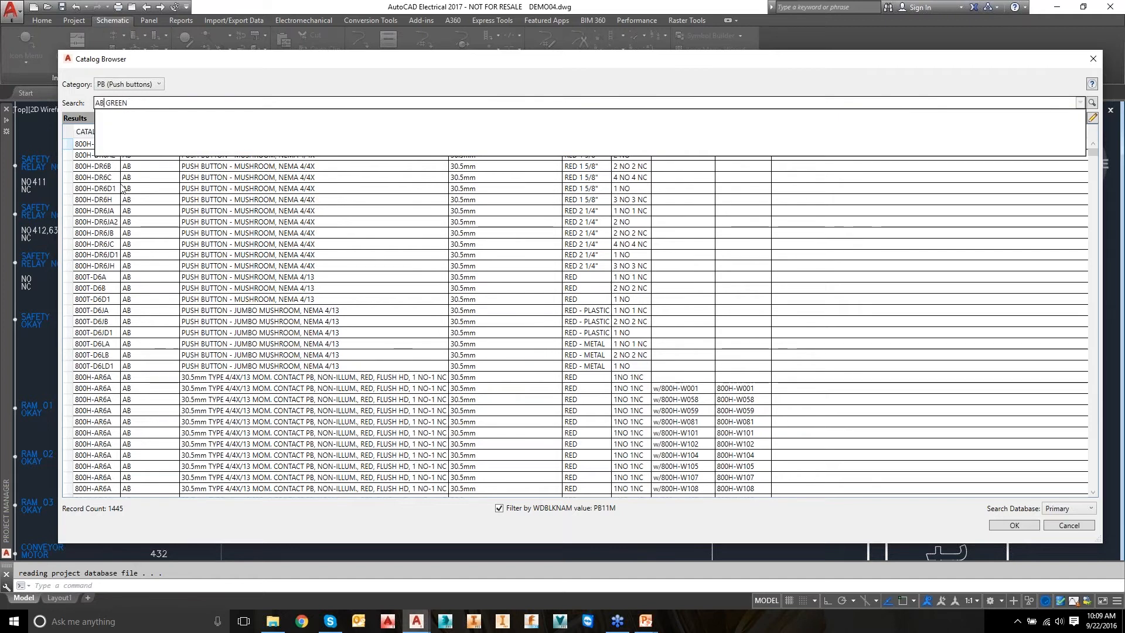
{"action": "key", "text": "Return"}
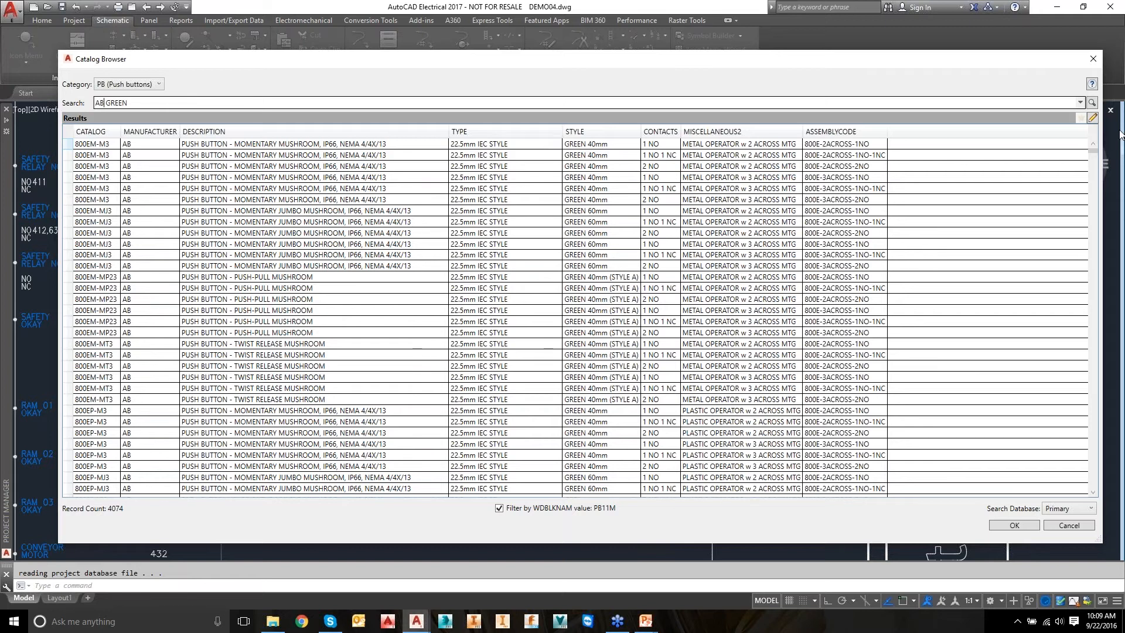
Assign the AB green plastic jumbo mushroom push button 800T-D1JA from the catalog results to the component.
{"action": "left_click", "coordinate": [1094, 239]}
{"action": "left_click", "coordinate": [1096, 241]}
{"action": "left_click", "coordinate": [1094, 241]}
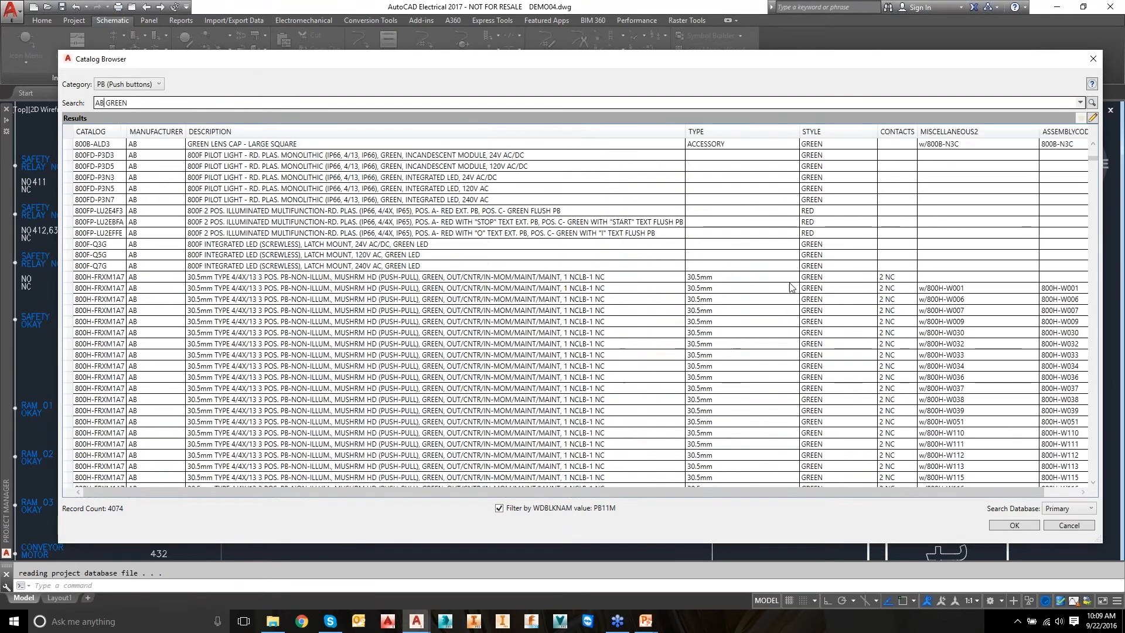
{"action": "scroll", "coordinate": [701, 280], "scroll_direction": "up", "scroll_amount": 12}
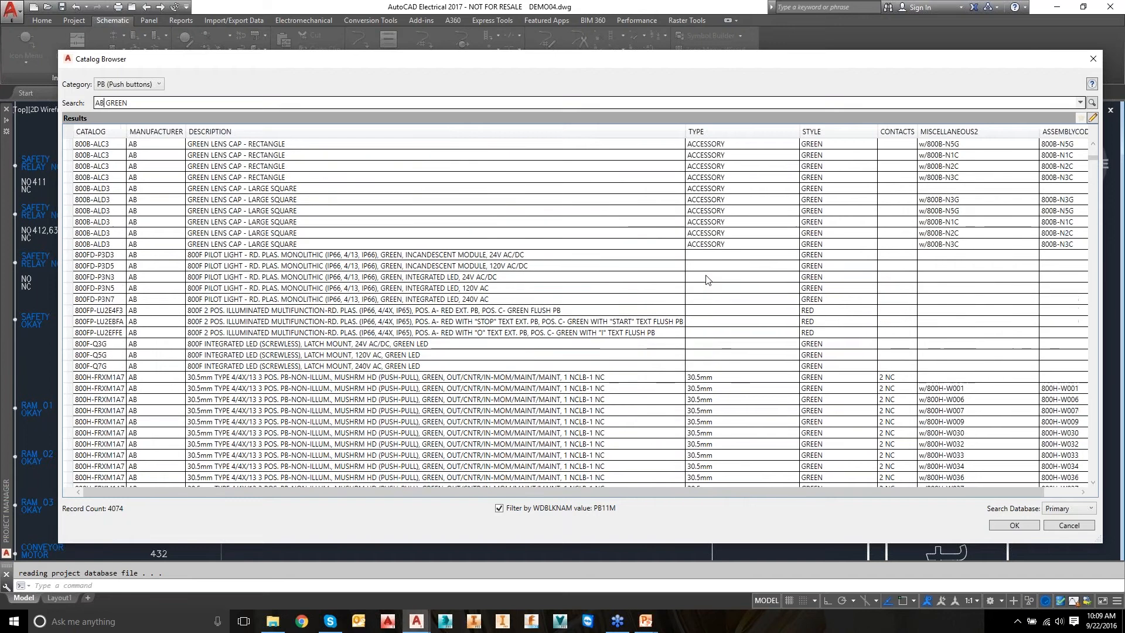
{"action": "scroll", "coordinate": [708, 279], "scroll_direction": "up", "scroll_amount": 2}
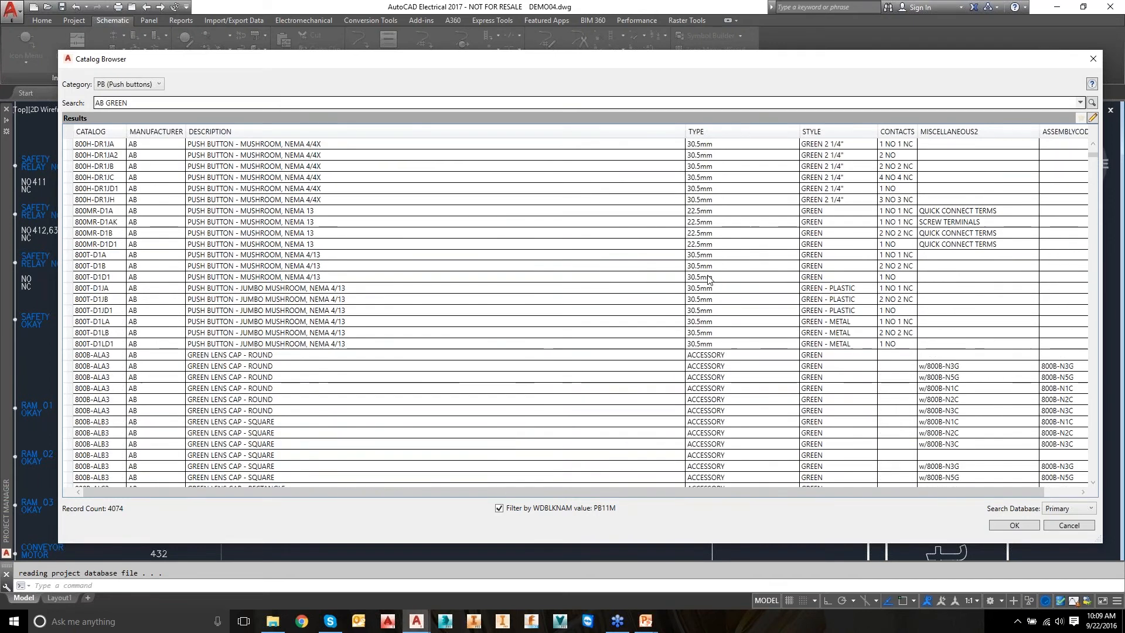
{"action": "left_click", "coordinate": [479, 322]}
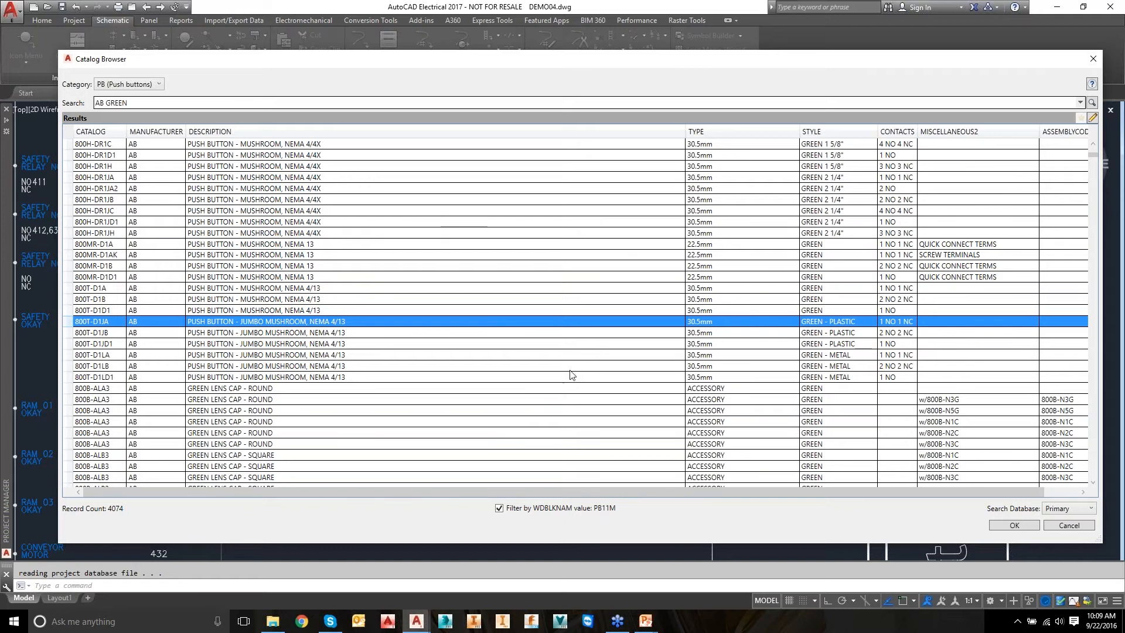
{"action": "left_click", "coordinate": [1013, 525]}
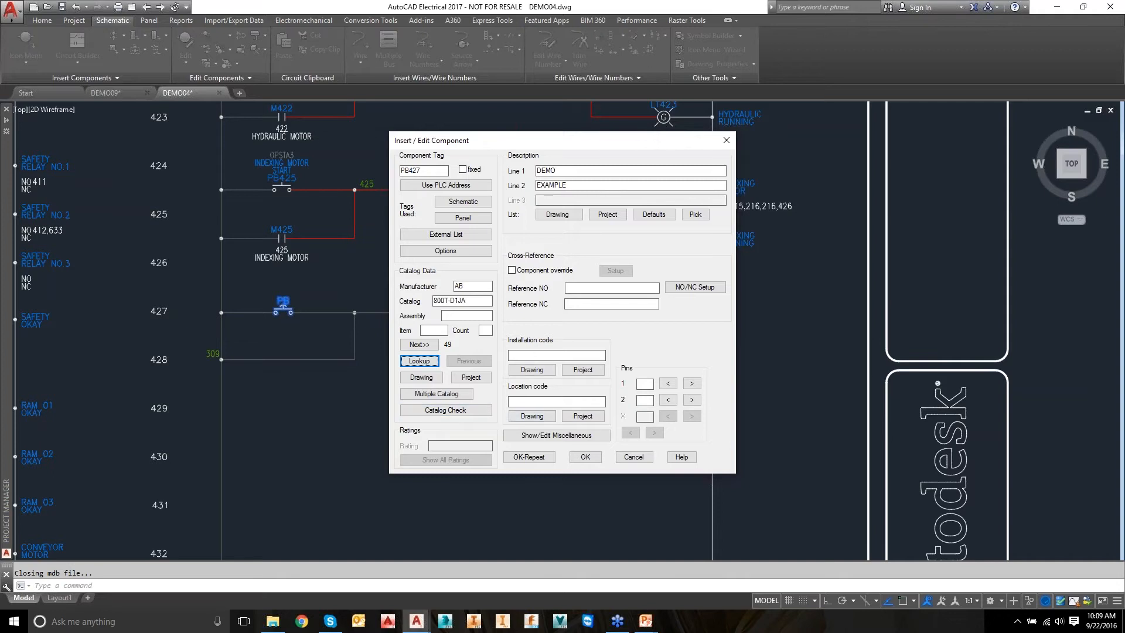
Set the push button's location code to OPSTA3 from the project's locations and accept the component data.
{"action": "left_click", "coordinate": [575, 418]}
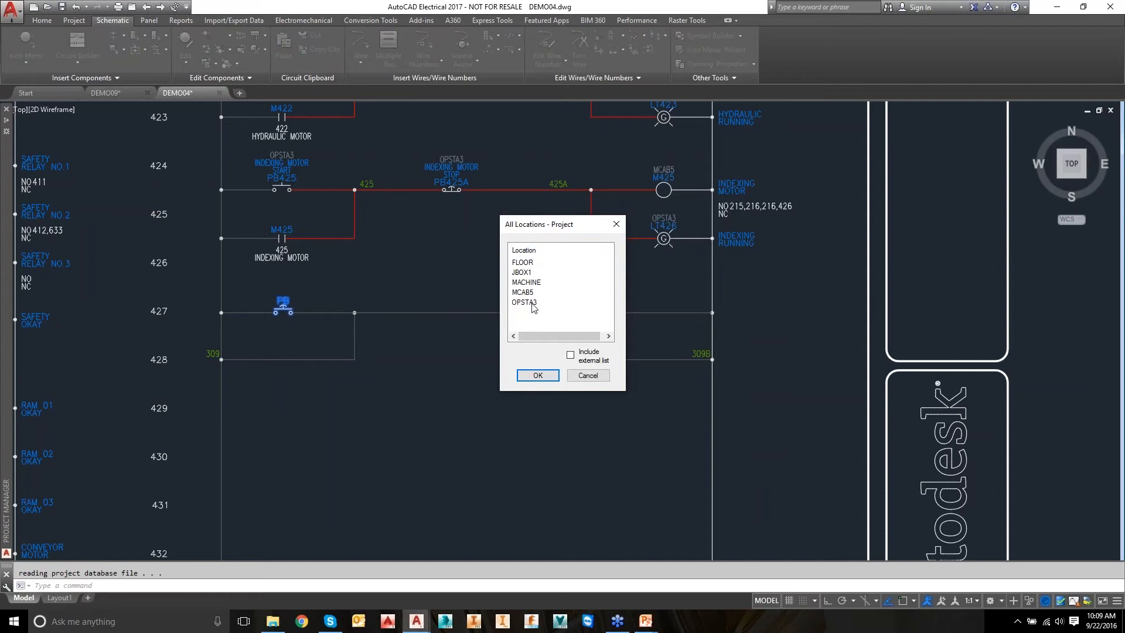
{"action": "left_click", "coordinate": [530, 302]}
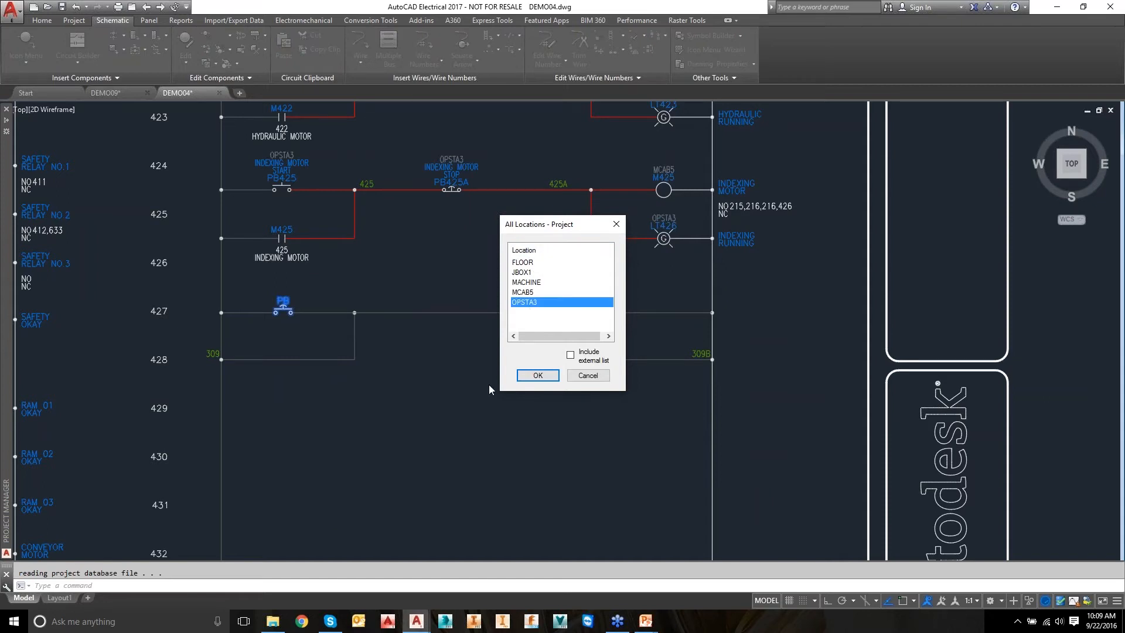
{"action": "left_click", "coordinate": [537, 375]}
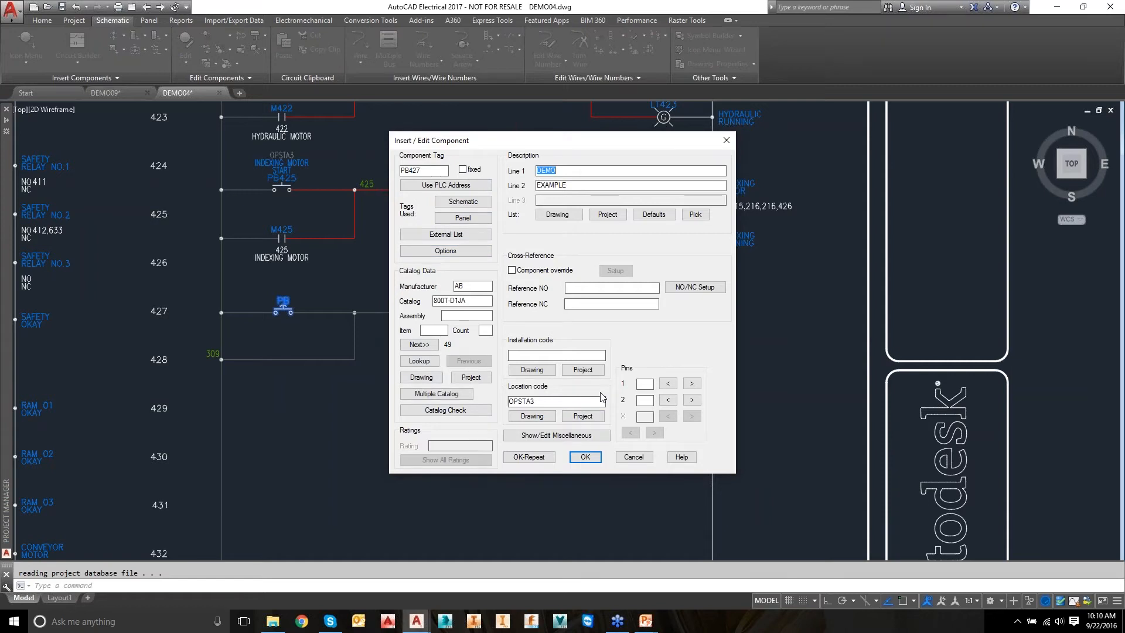
{"action": "left_click", "coordinate": [585, 457]}
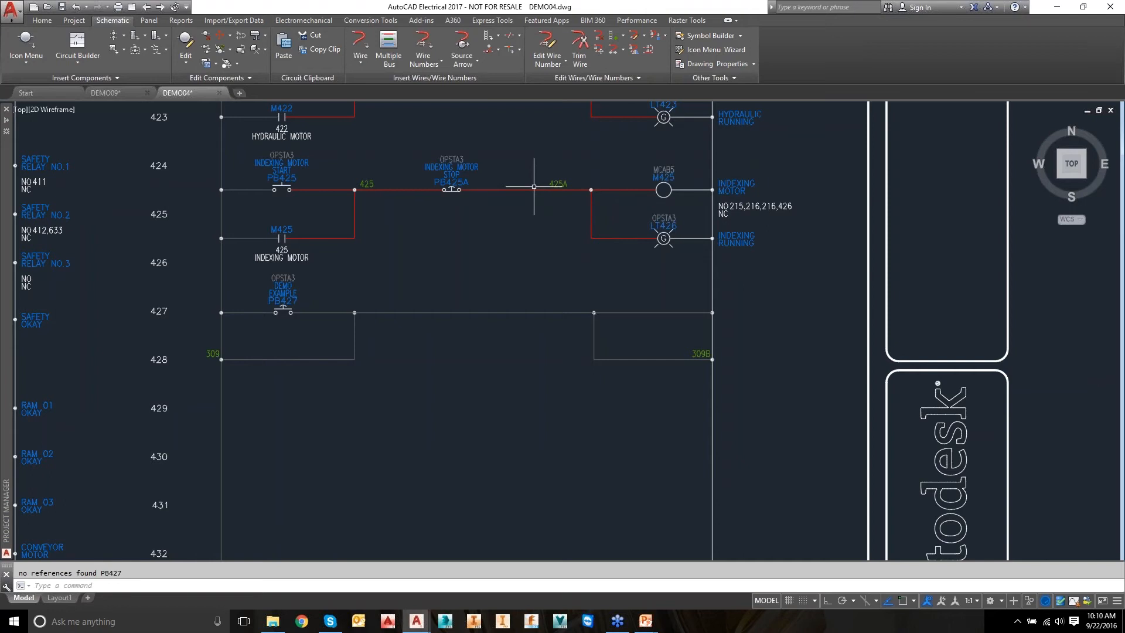
Insert a Relay Coil on rung 427, between the second vertical wire and the 309B rail.
{"action": "scroll", "coordinate": [530, 183], "scroll_direction": "up", "scroll_amount": 3}
{"action": "scroll", "coordinate": [485, 227], "scroll_direction": "down", "scroll_amount": 3}
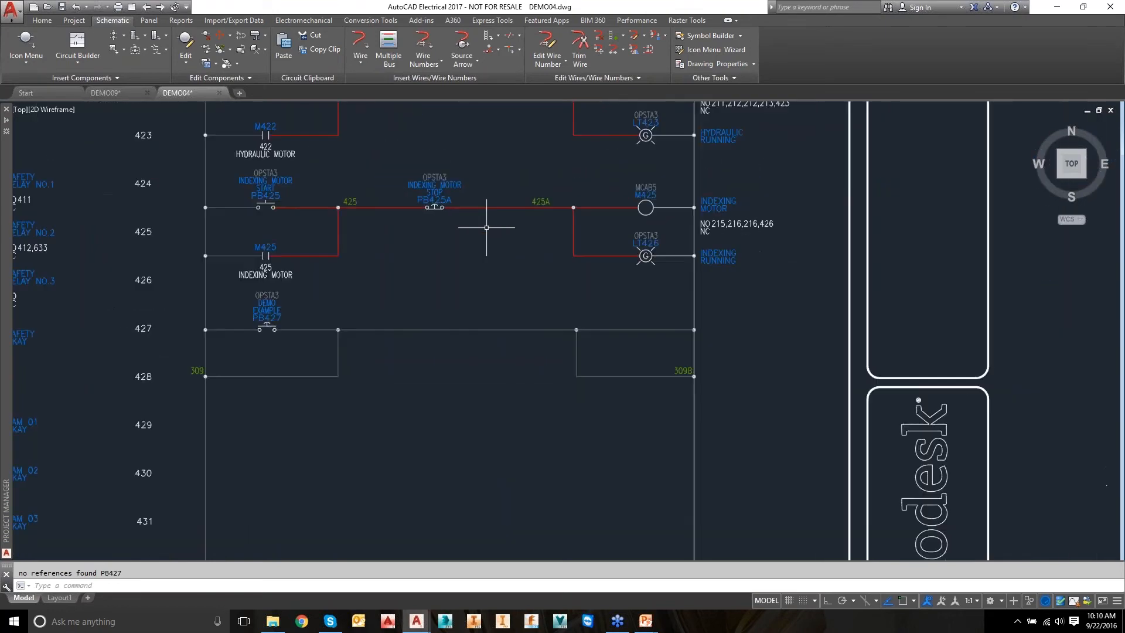
{"action": "left_click", "coordinate": [37, 45]}
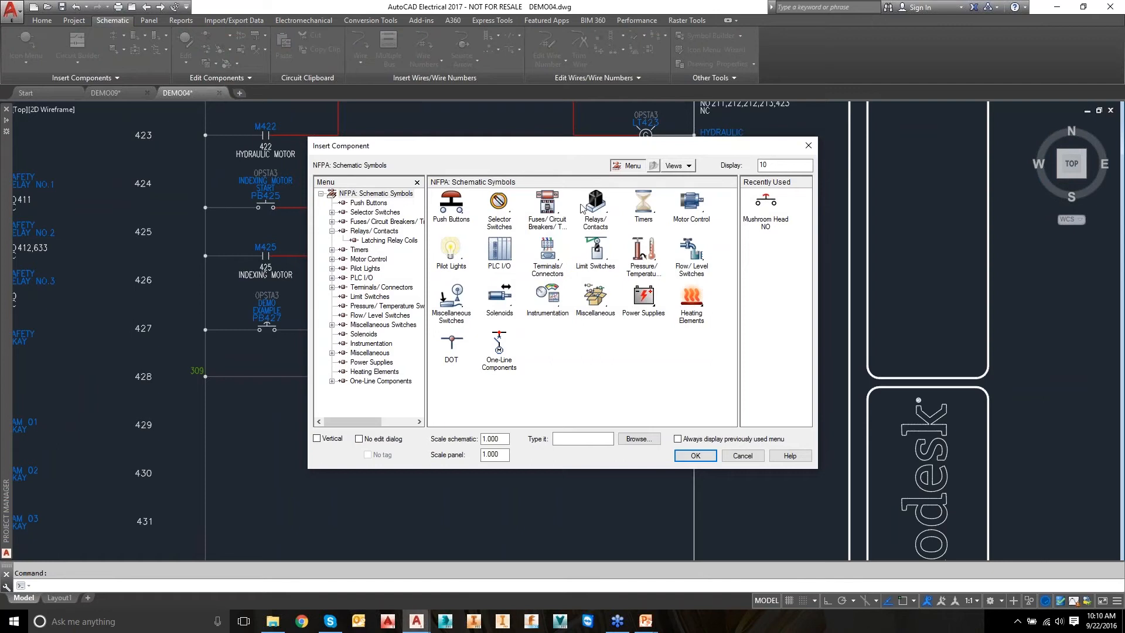
{"action": "left_click", "coordinate": [596, 202]}
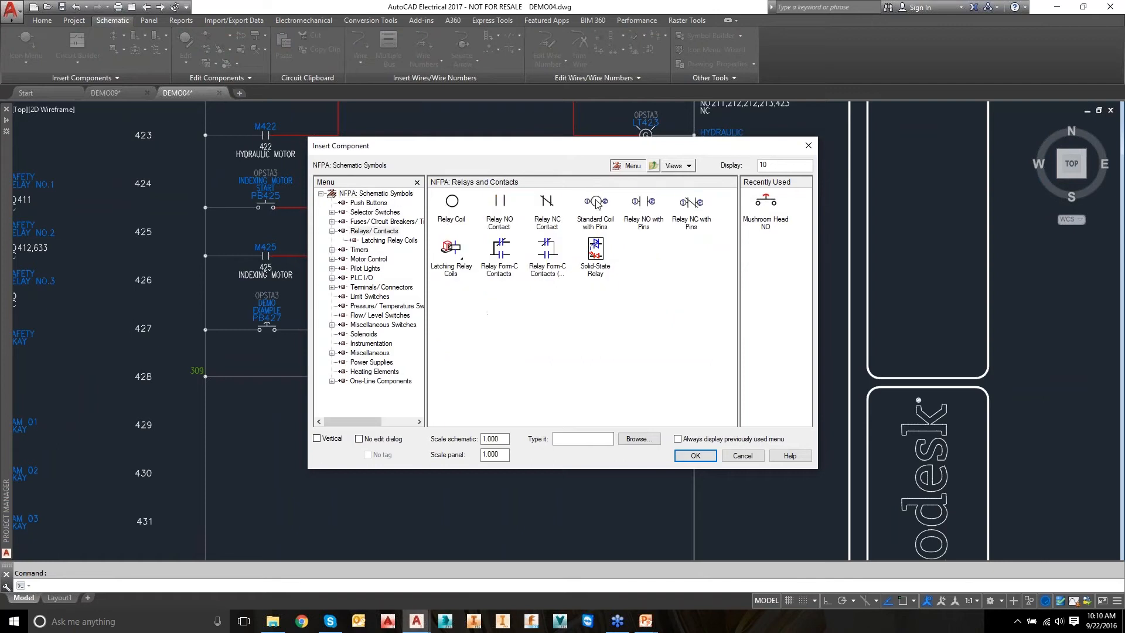
{"action": "left_click", "coordinate": [452, 202]}
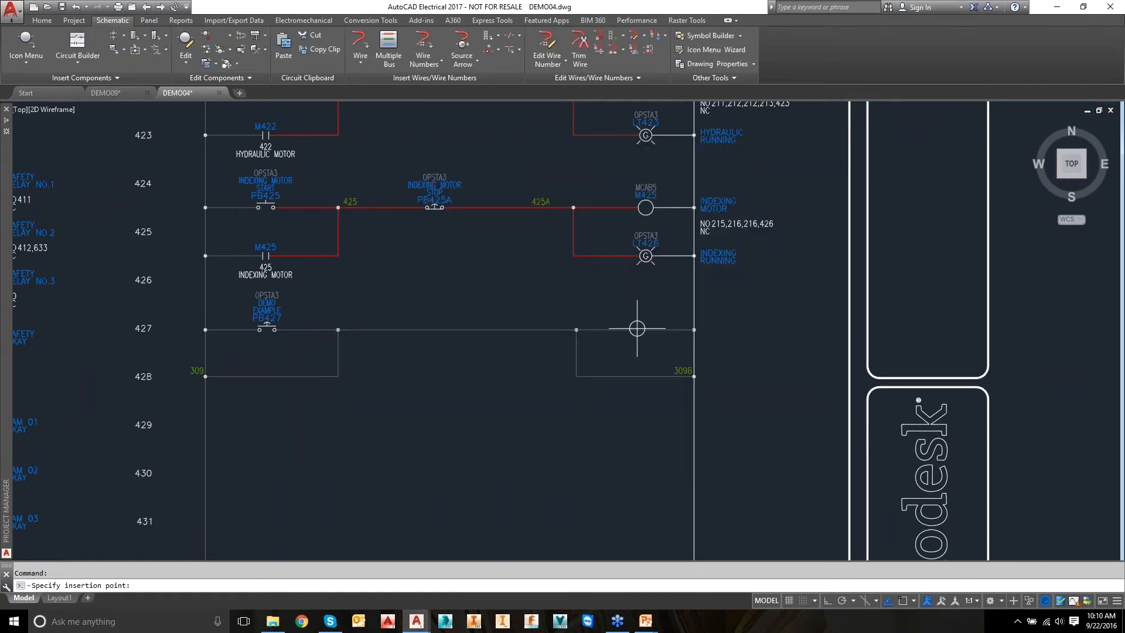
{"action": "left_click", "coordinate": [646, 329]}
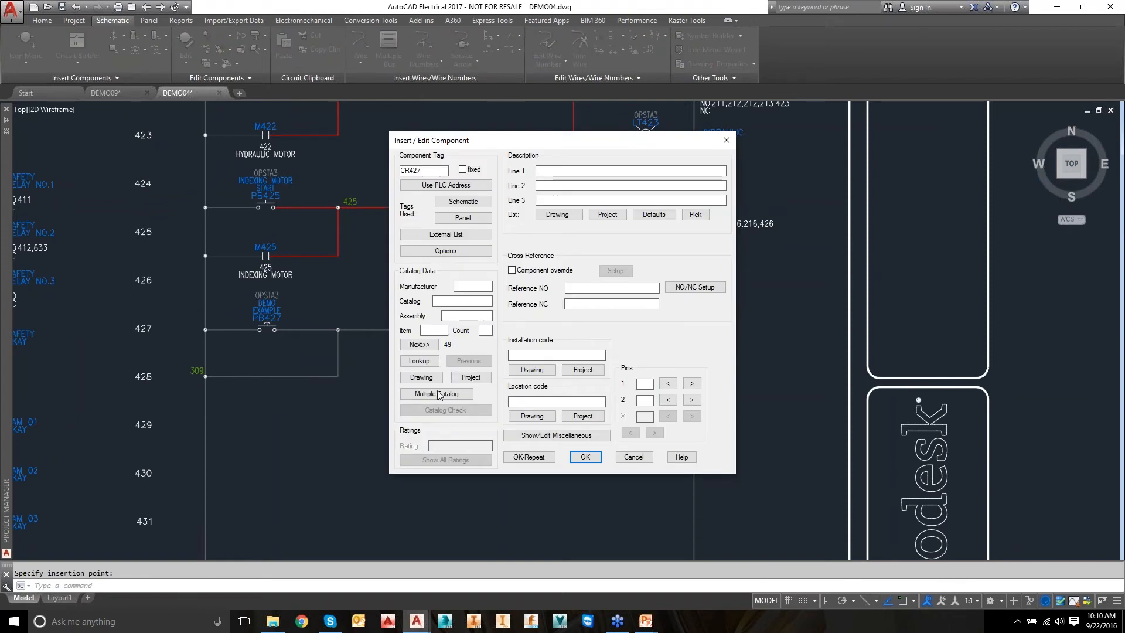
Assign the AB 120VAC Type P relay 700-P200A1 from the catalog to the coil and accept the component data.
{"action": "left_click", "coordinate": [419, 361]}
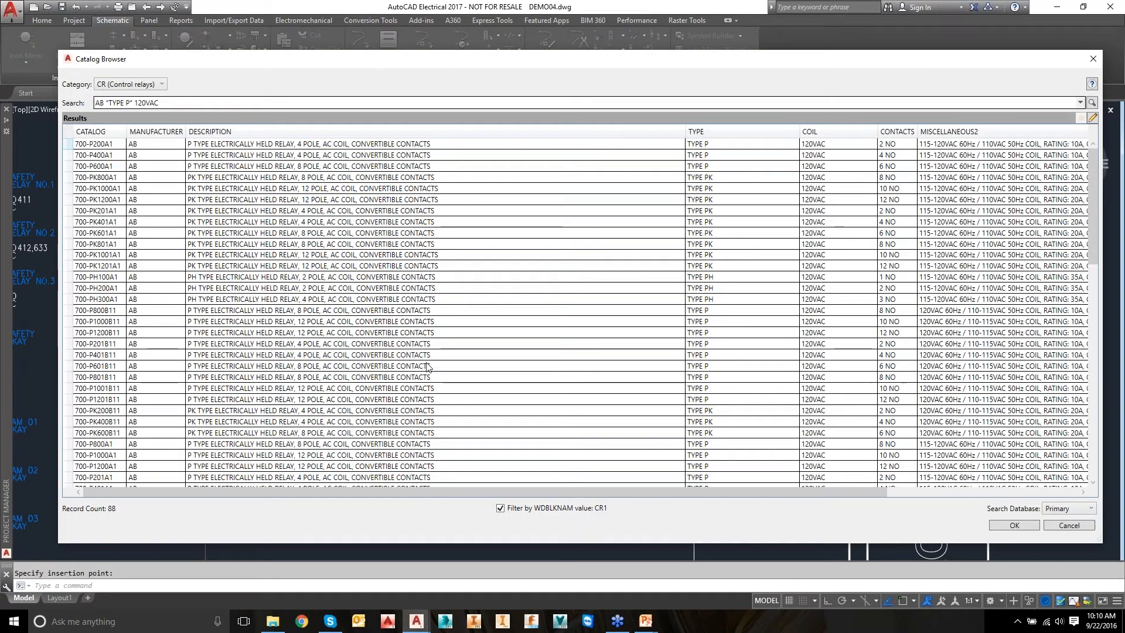
{"action": "left_click", "coordinate": [268, 145]}
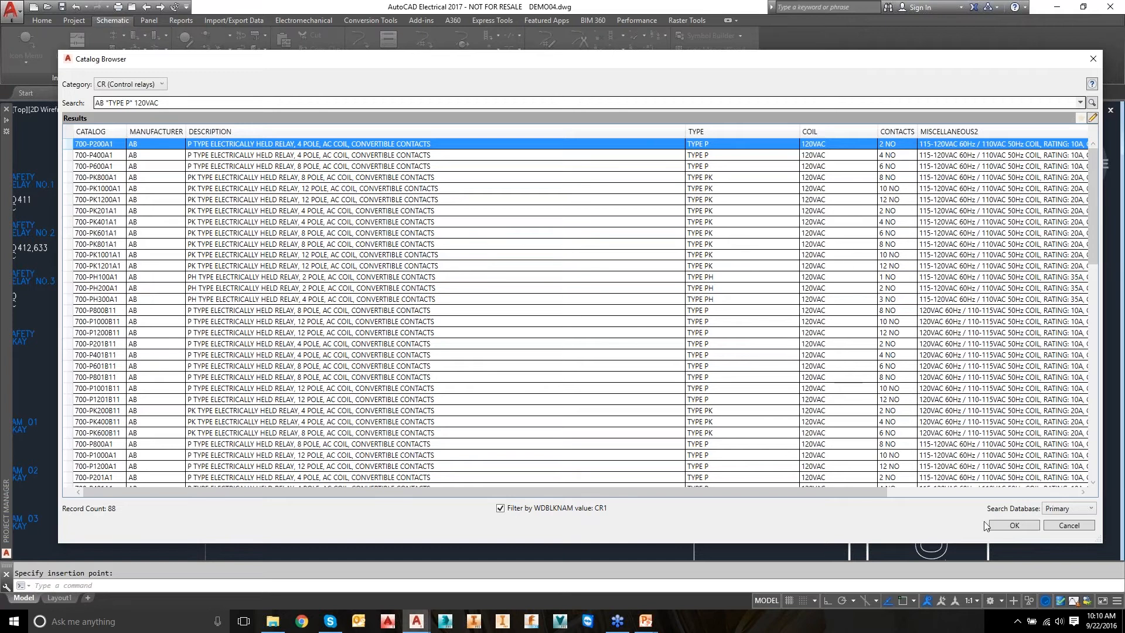
{"action": "left_click", "coordinate": [1006, 526]}
{"action": "left_click", "coordinate": [1007, 526]}
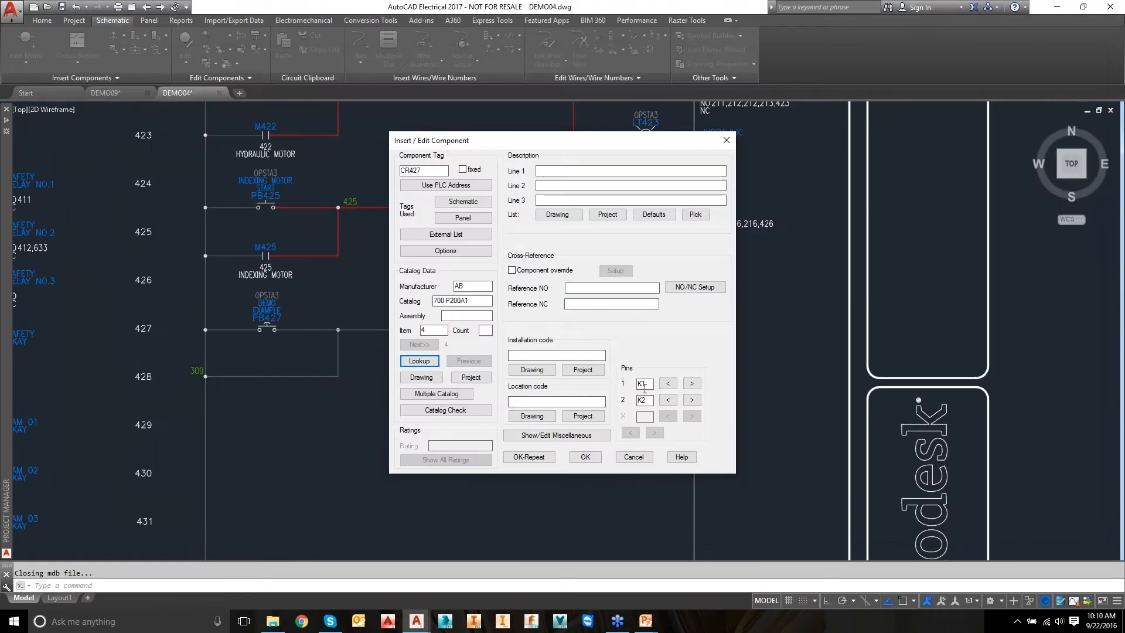
{"action": "left_click", "coordinate": [593, 461]}
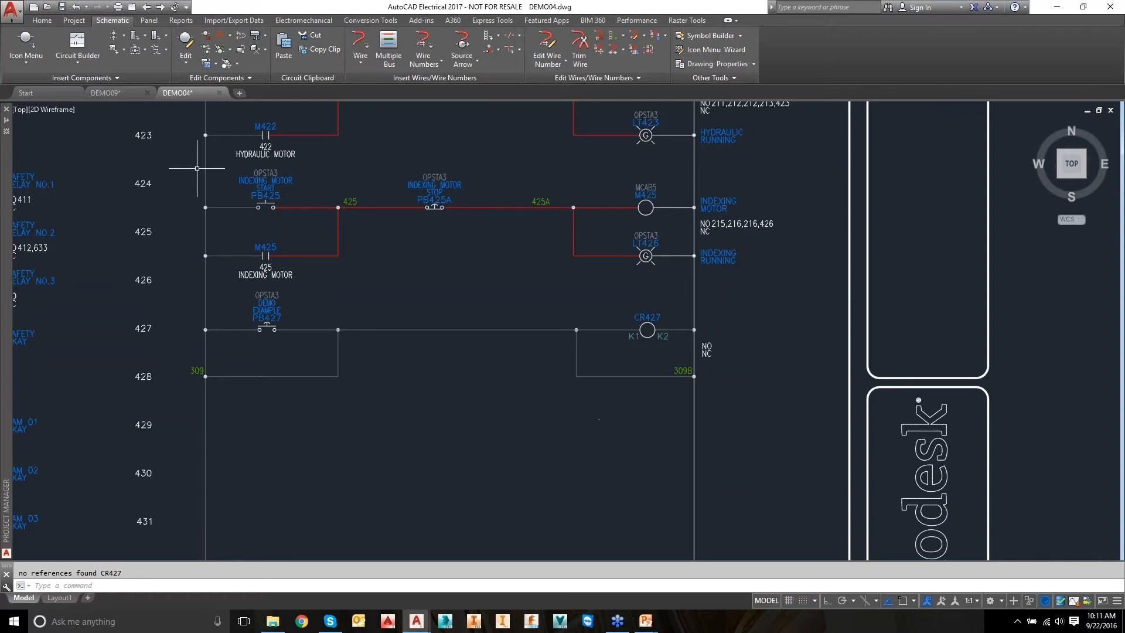
Insert a Relay NO Contact on rung 428, directly below the DEMO EXAMPLE push button.
{"action": "left_click", "coordinate": [27, 47]}
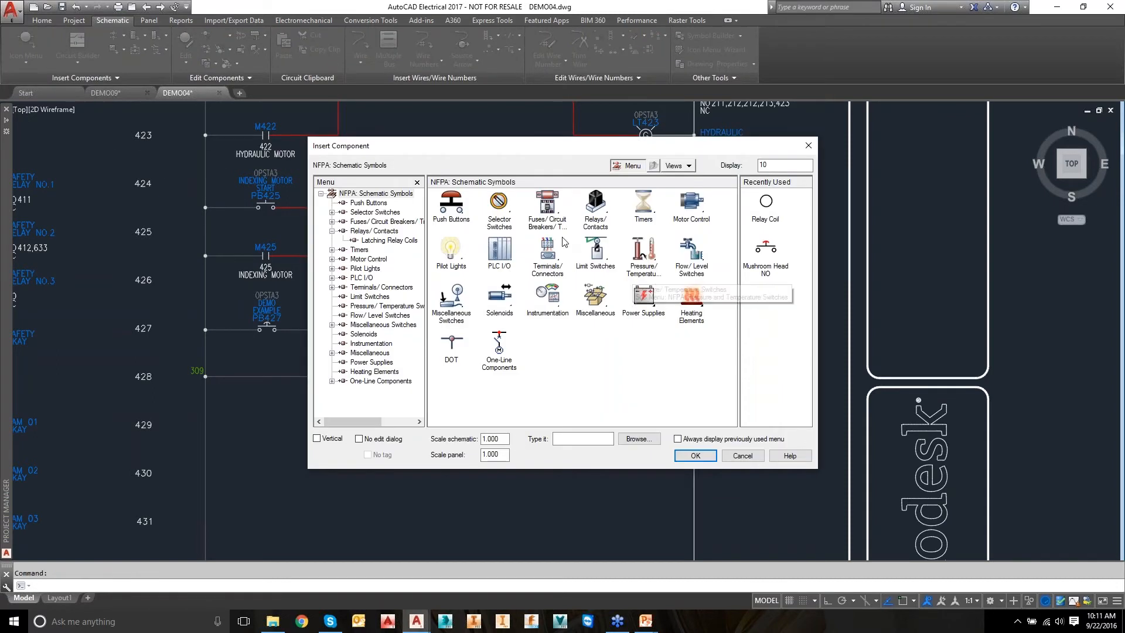
{"action": "left_click", "coordinate": [596, 218]}
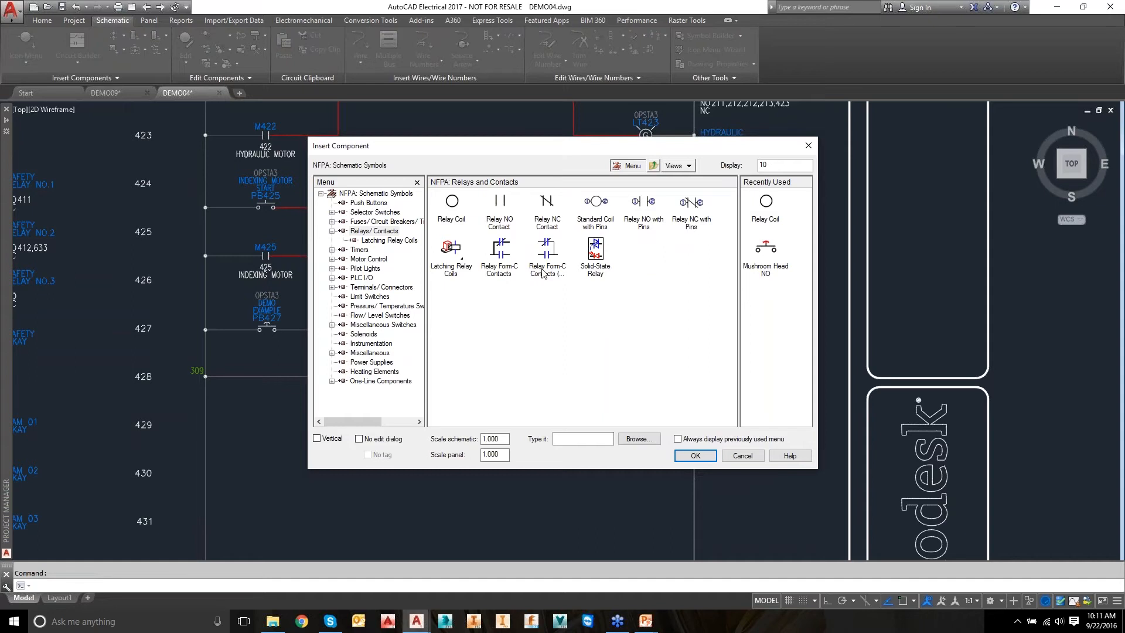
{"action": "left_click", "coordinate": [499, 206]}
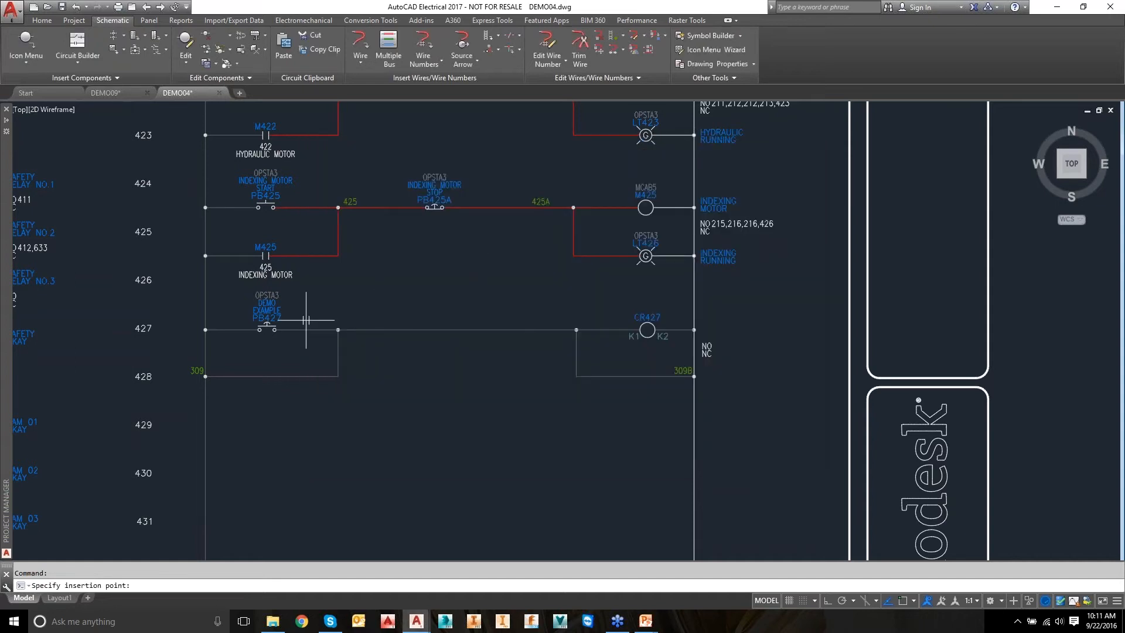
{"action": "left_click", "coordinate": [263, 376]}
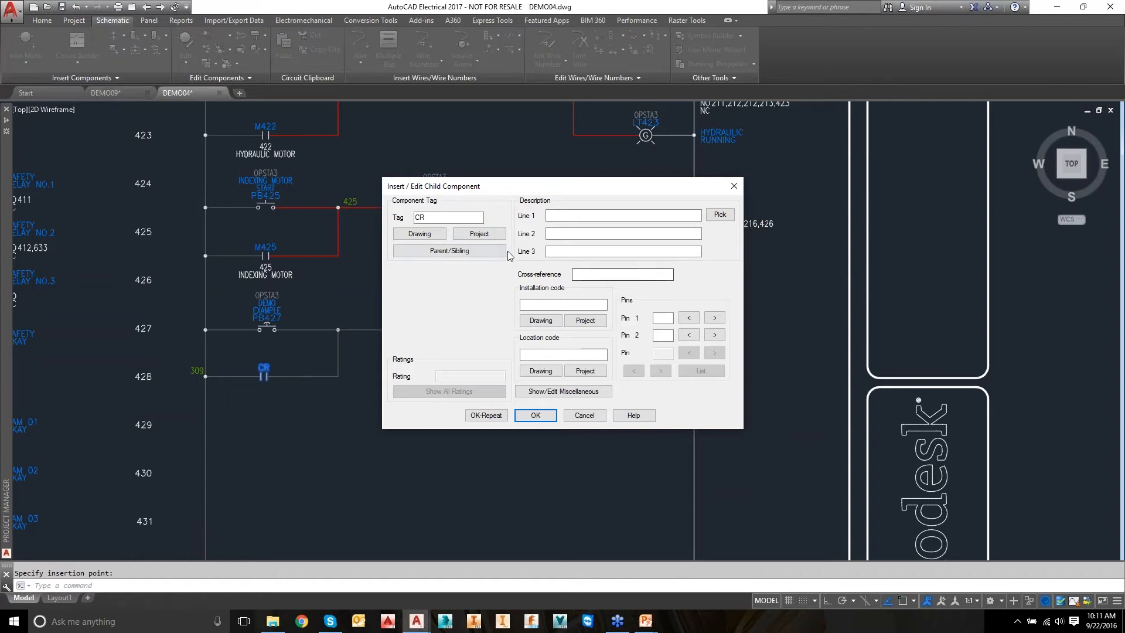
Link the new contact to the parent relay coil CR427 and accept it, repeating the contact insertion.
{"action": "left_click", "coordinate": [448, 253]}
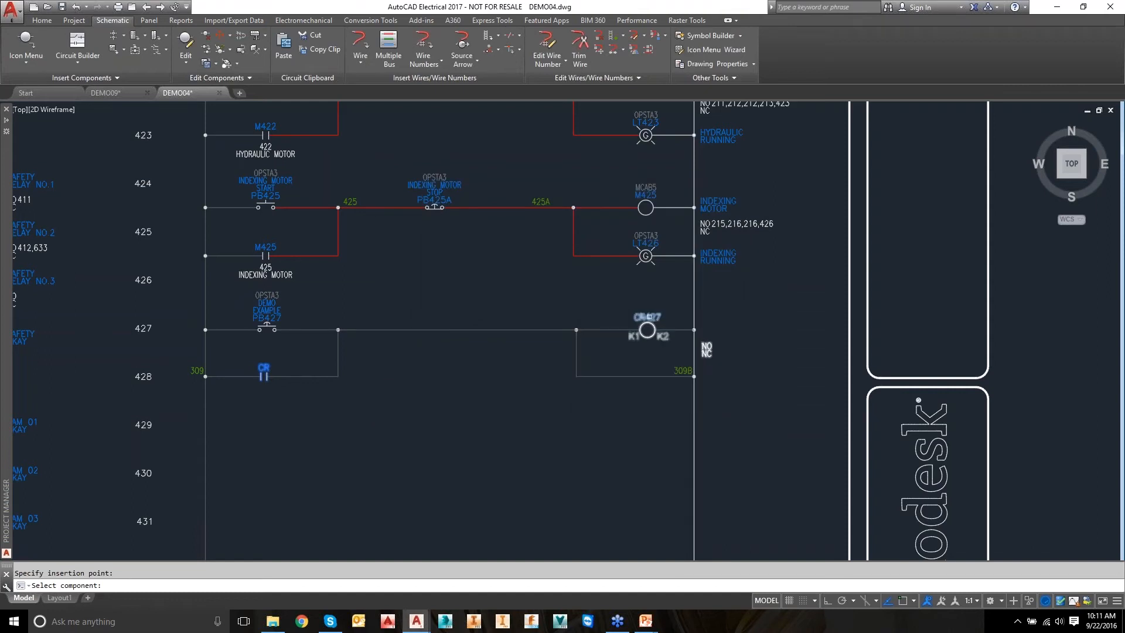
{"action": "left_click", "coordinate": [648, 317]}
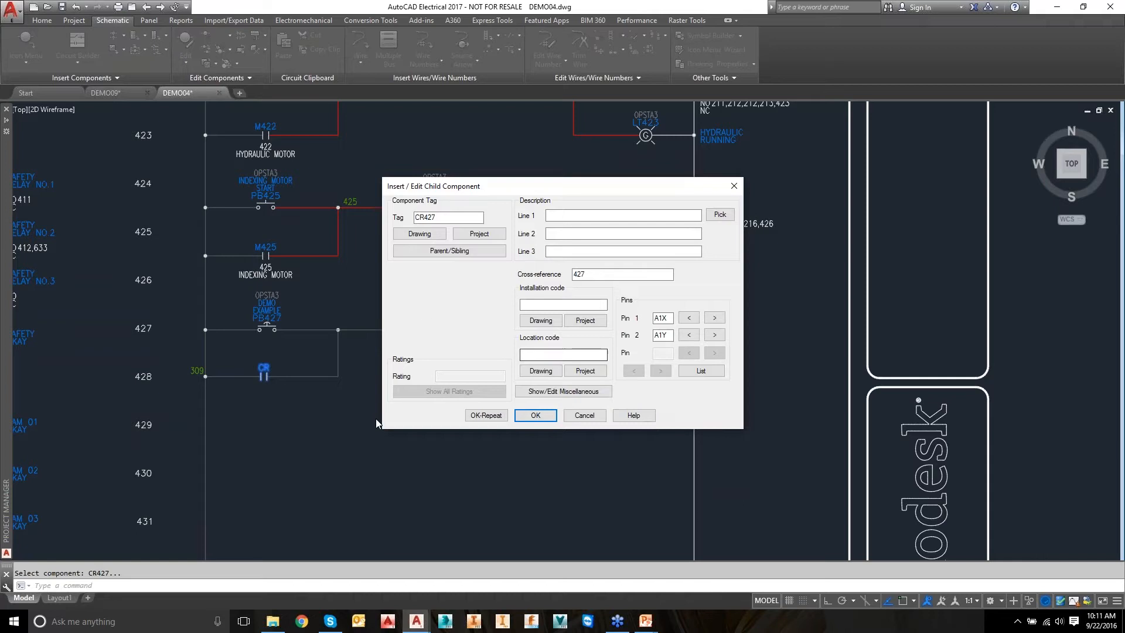
{"action": "left_click", "coordinate": [485, 415]}
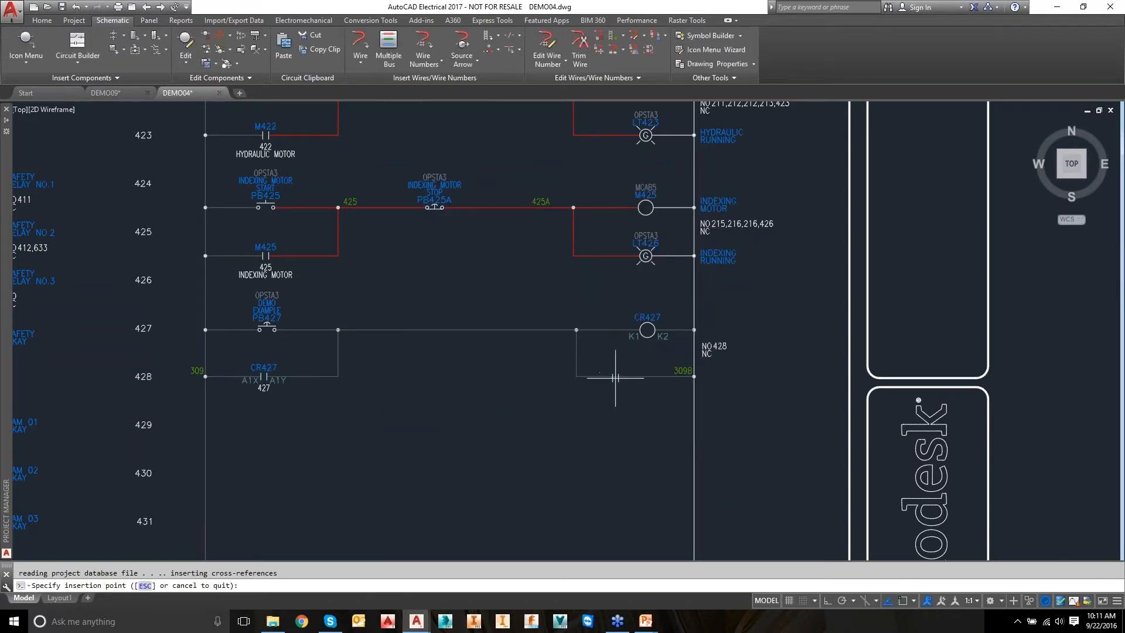
Insert a Relay NO Contact on rung 428 below coil CR427, link it to that coil, and accept it, repeating the insertion.
{"action": "left_click", "coordinate": [630, 377]}
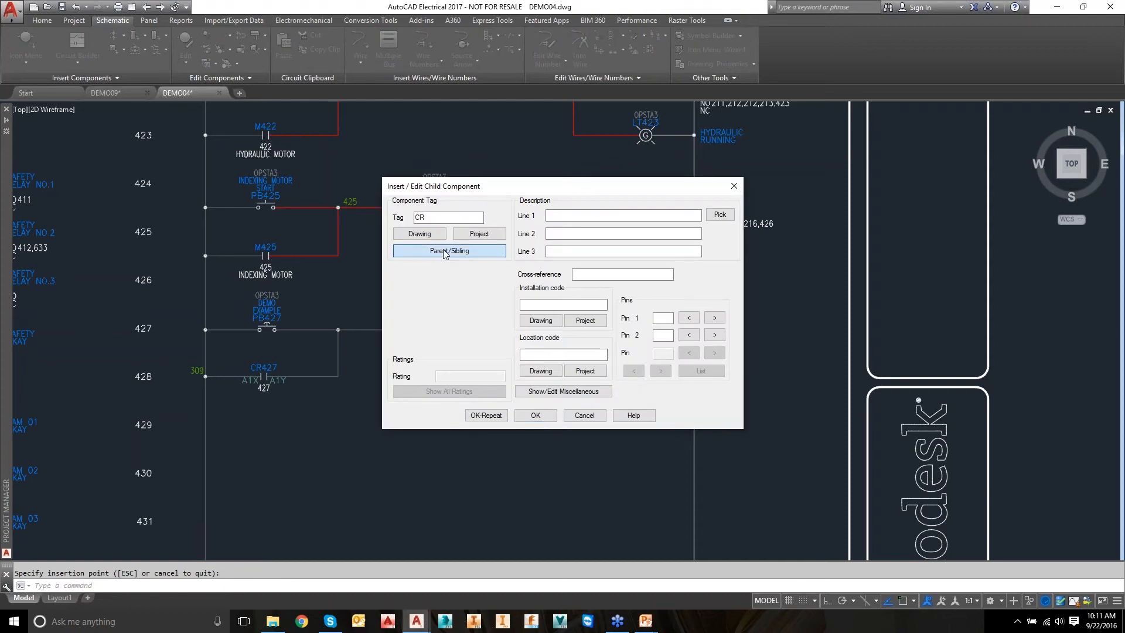
{"action": "left_click", "coordinate": [444, 252]}
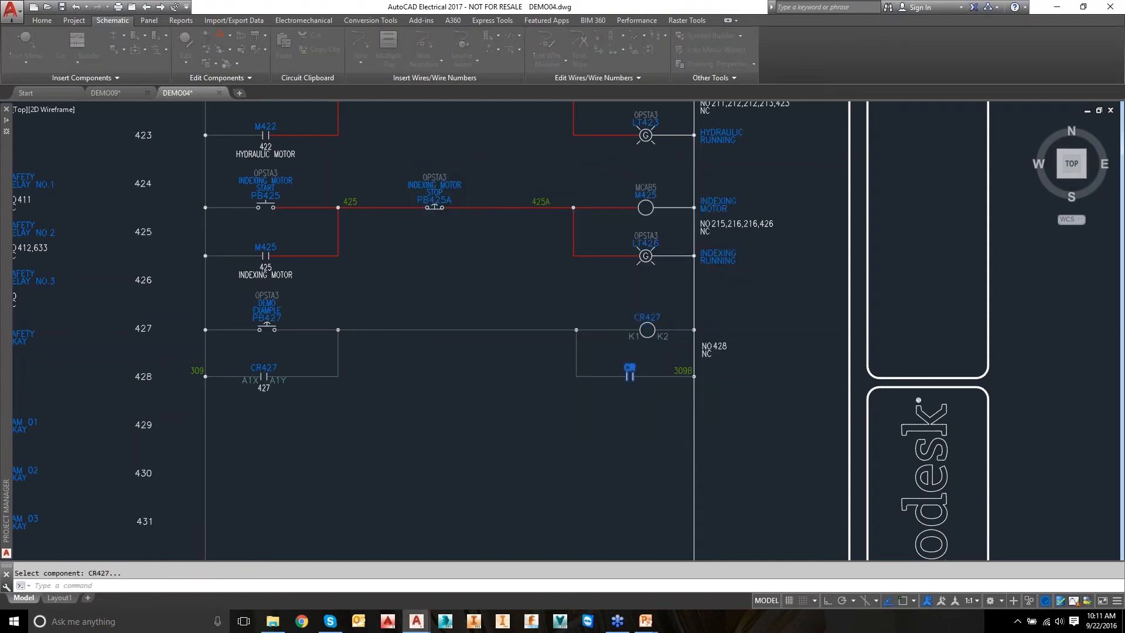
{"action": "left_click", "coordinate": [644, 328]}
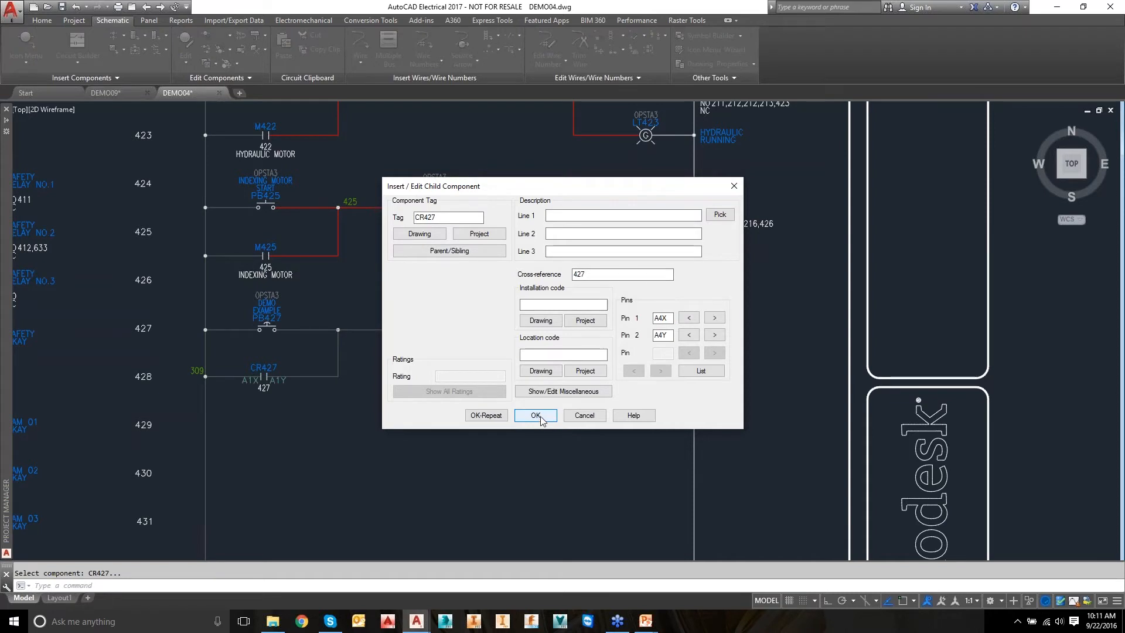
{"action": "left_click", "coordinate": [491, 417]}
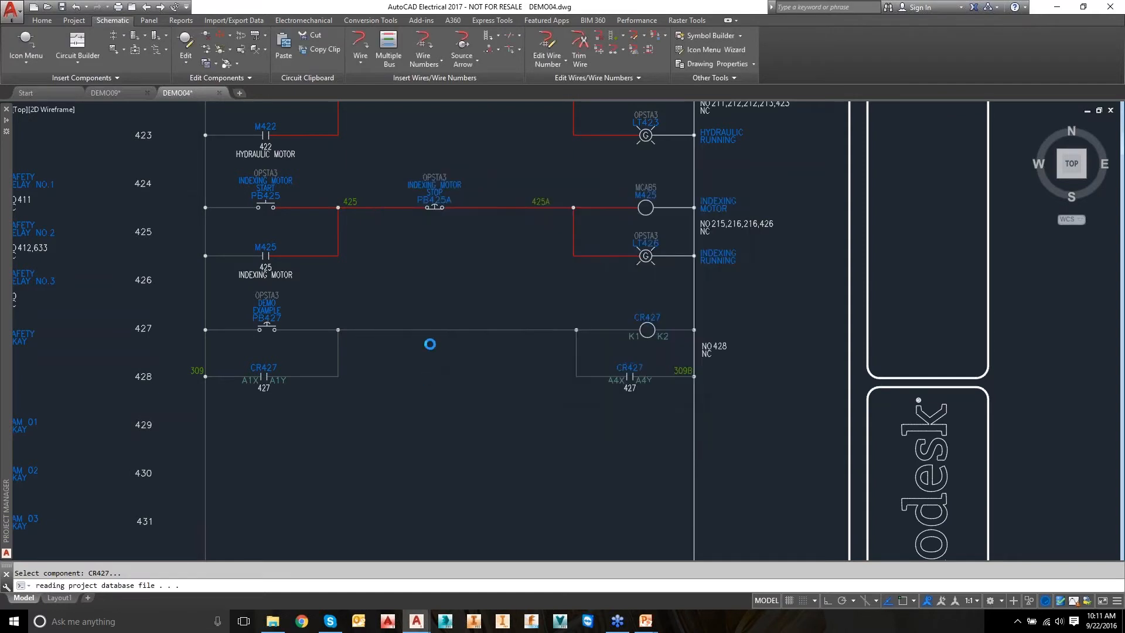
Try to add another Relay NO Contact linked to CR427 on rung 427, between the two vertical wires, and cancel it.
{"action": "left_click", "coordinate": [437, 329]}
{"action": "left_click", "coordinate": [448, 252]}
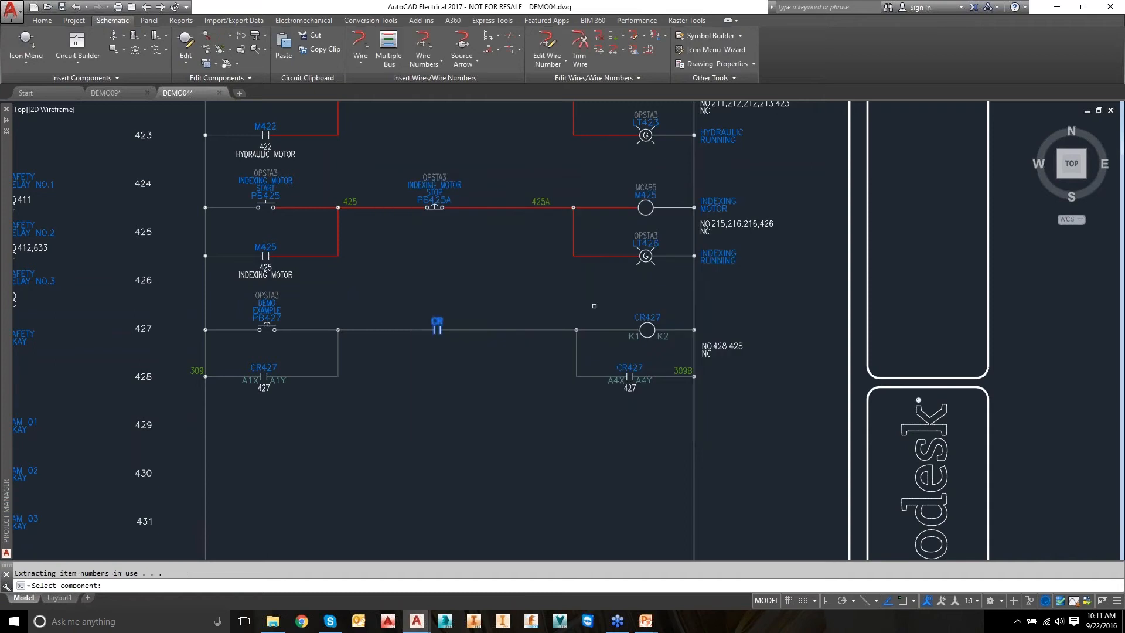
{"action": "left_click", "coordinate": [639, 323]}
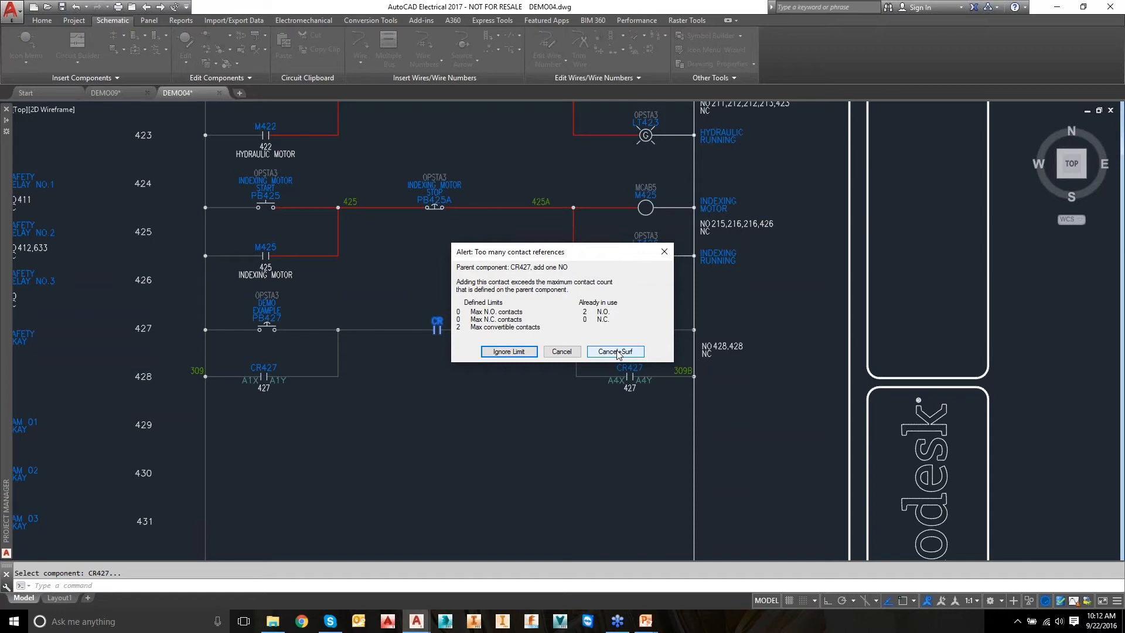
{"action": "left_click", "coordinate": [567, 352]}
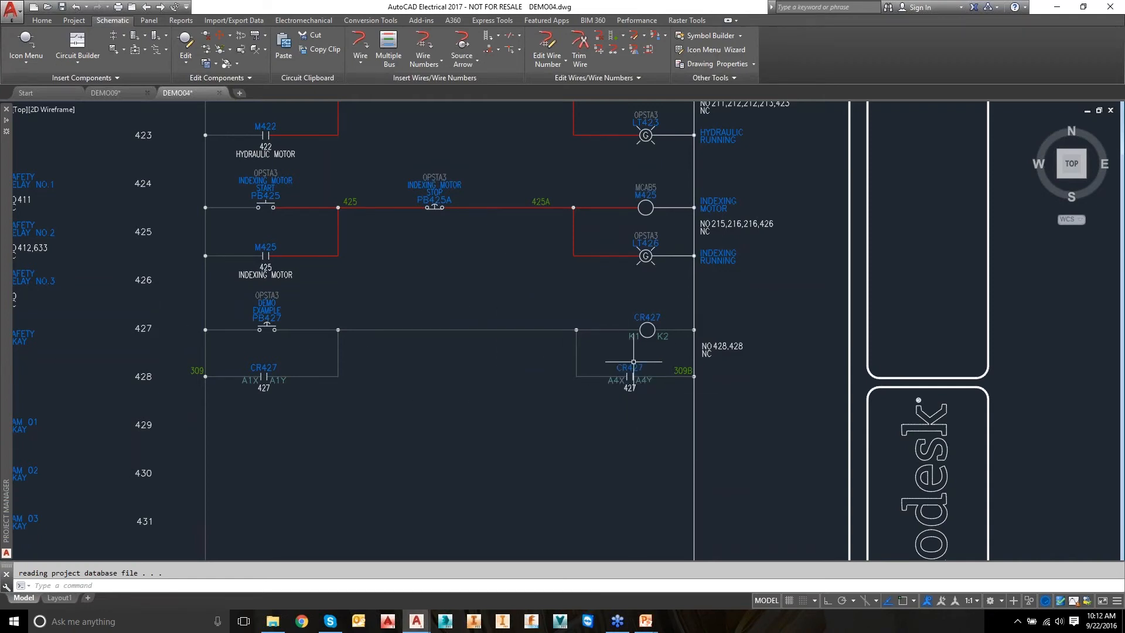
Delete the CR427 contact on rung 428 directly below the relay coil.
{"action": "mouse_move", "coordinate": [632, 366]}
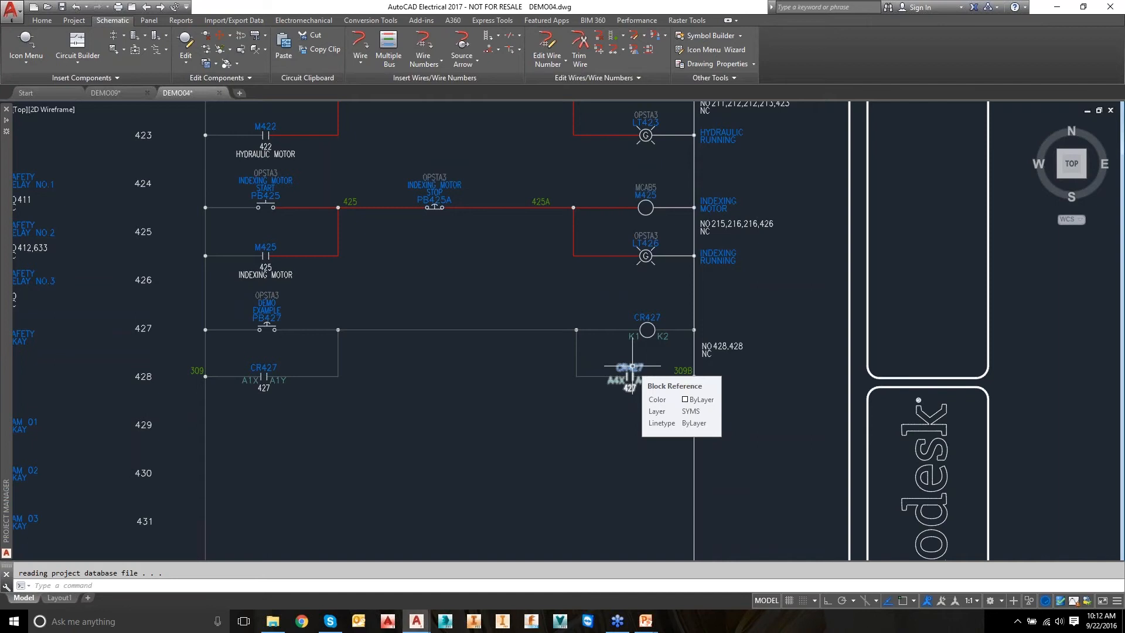
{"action": "right_click", "coordinate": [632, 366]}
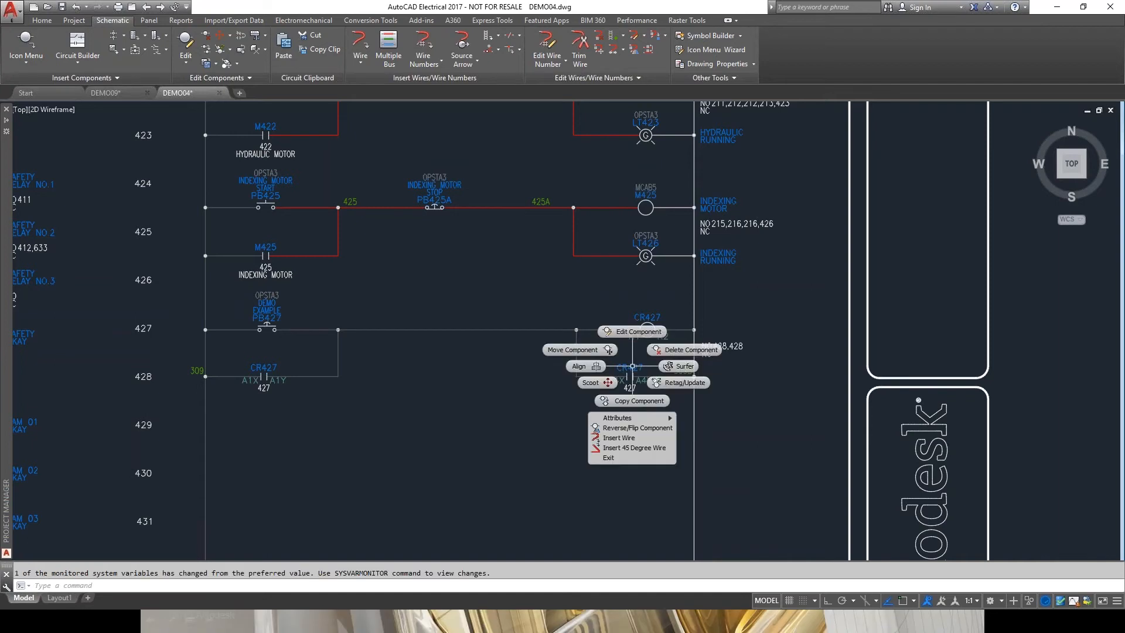
{"action": "left_click", "coordinate": [688, 350]}
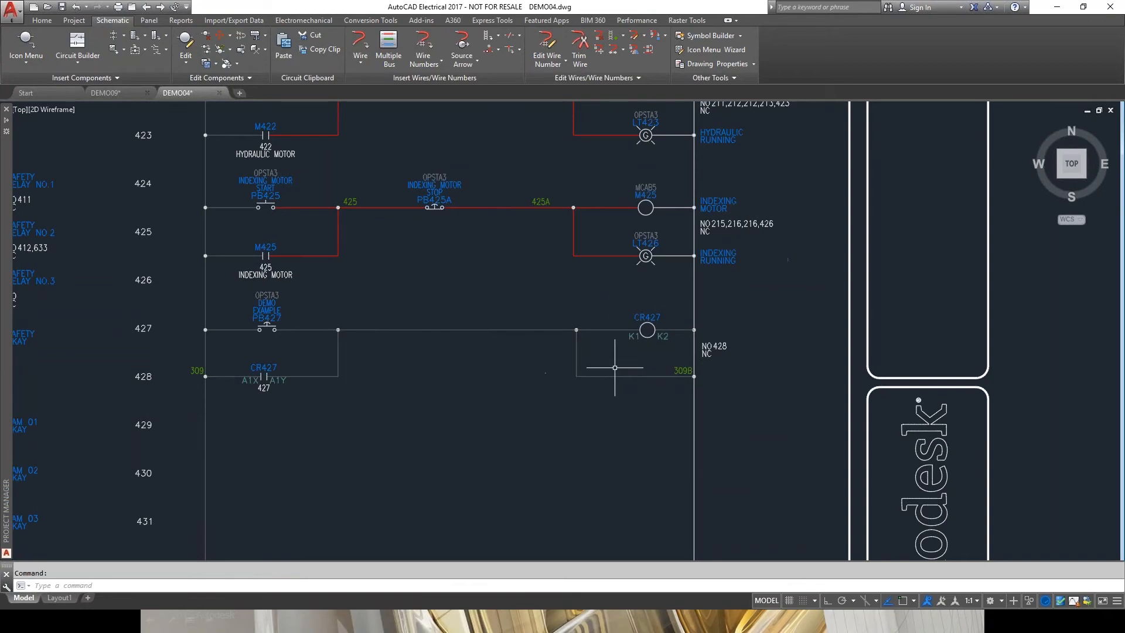
Insert a Green Standard pilot light on rung 428, directly below relay coil CR427.
{"action": "scroll", "coordinate": [618, 366], "scroll_direction": "up", "scroll_amount": 5}
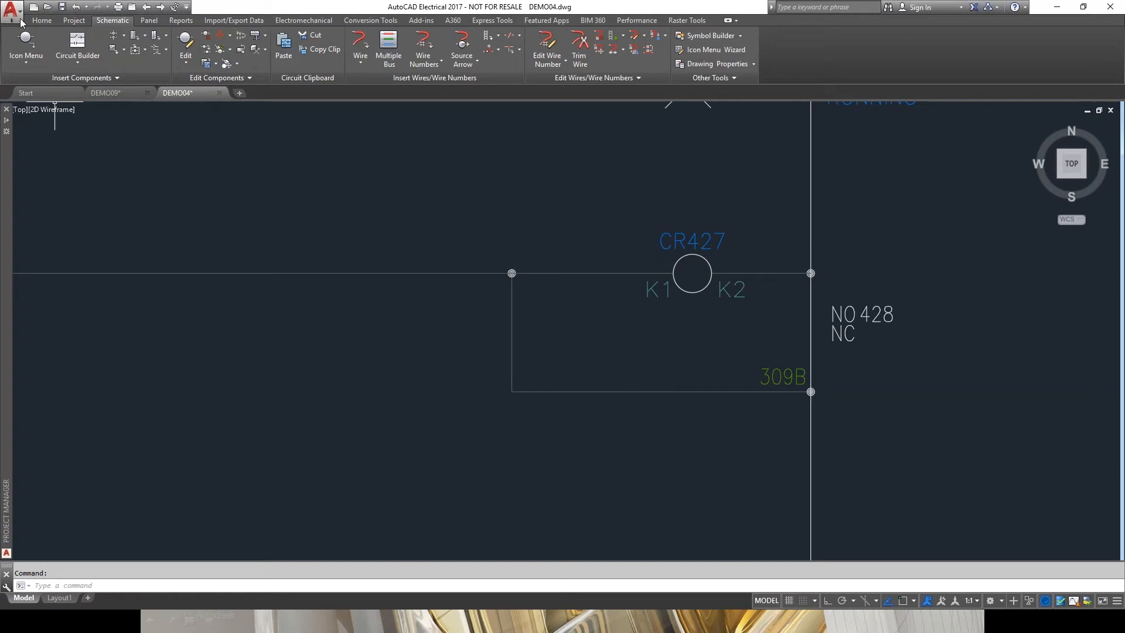
{"action": "left_click", "coordinate": [26, 42]}
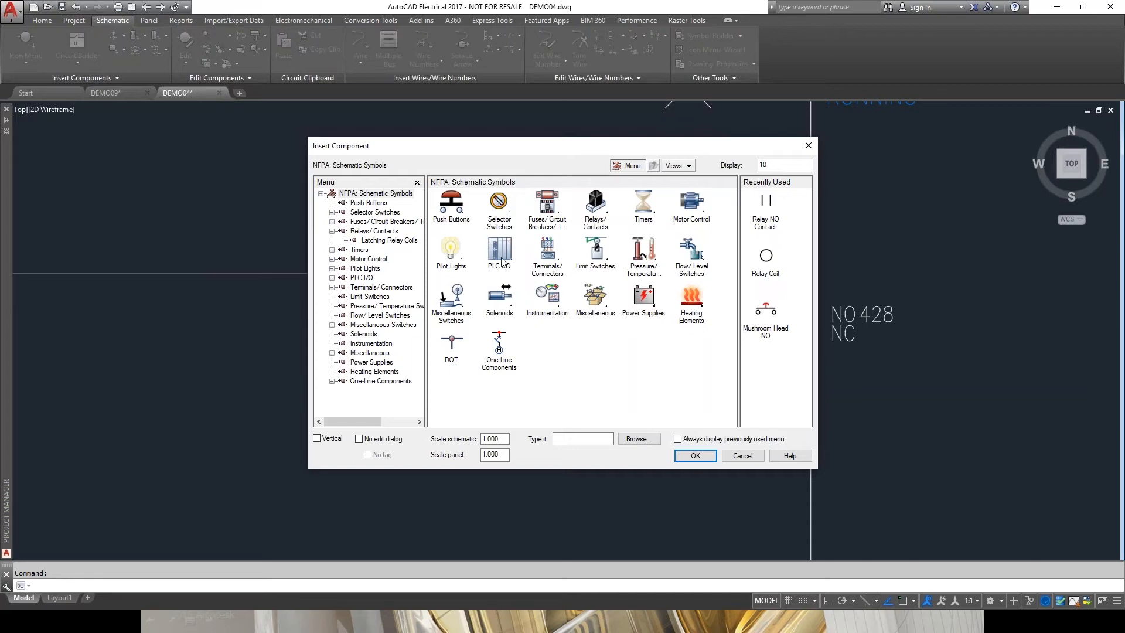
{"action": "left_click", "coordinate": [451, 256]}
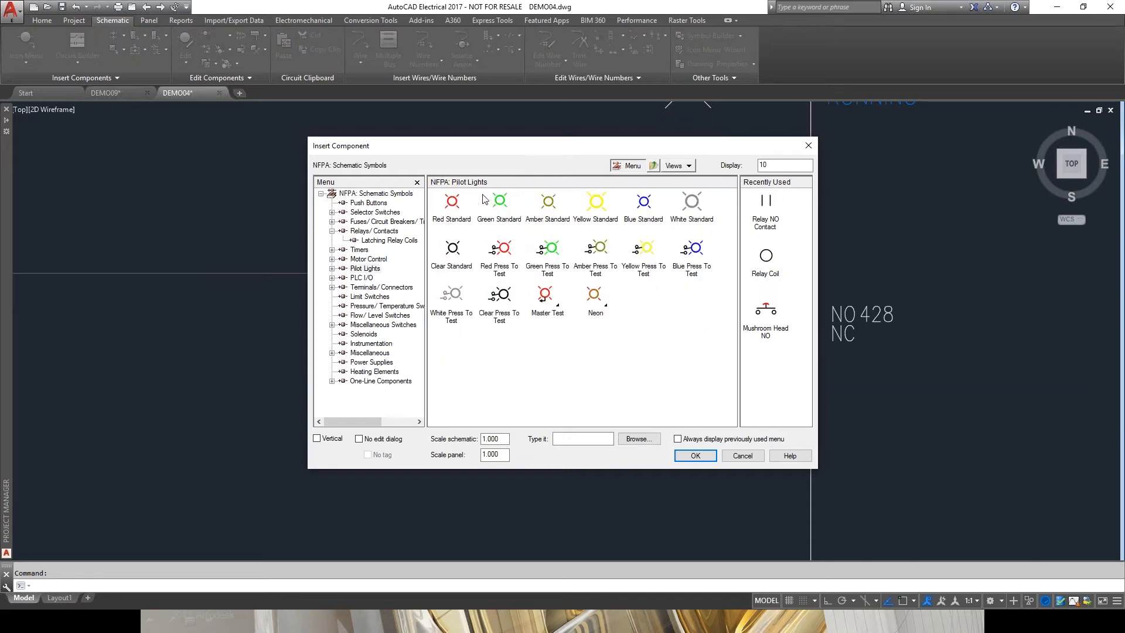
{"action": "left_click", "coordinate": [500, 204]}
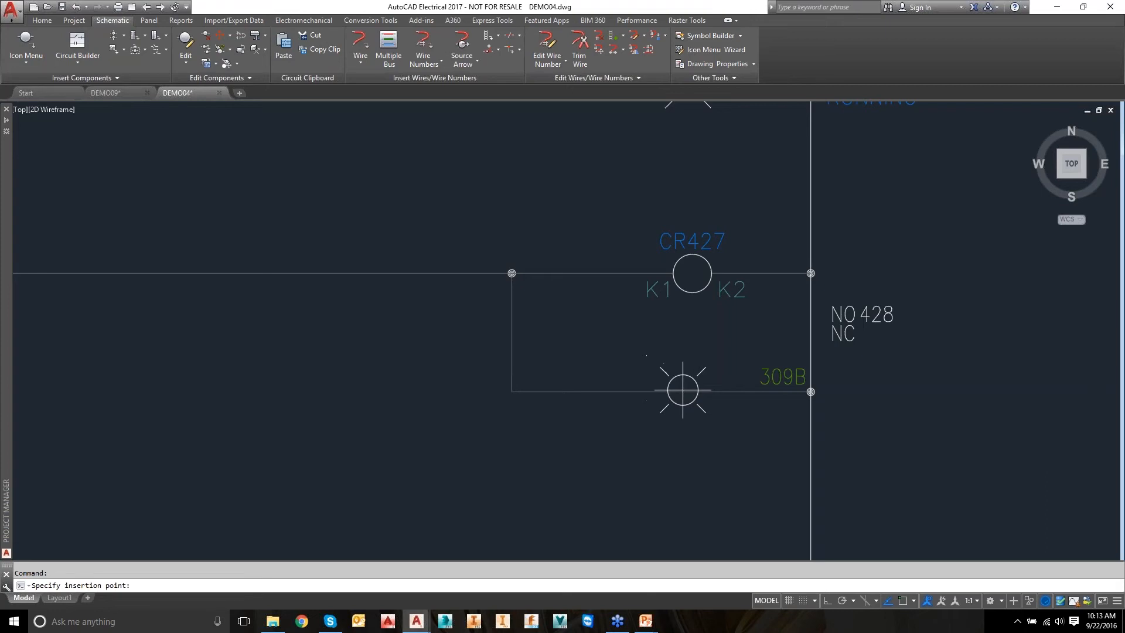
{"action": "left_click", "coordinate": [678, 391]}
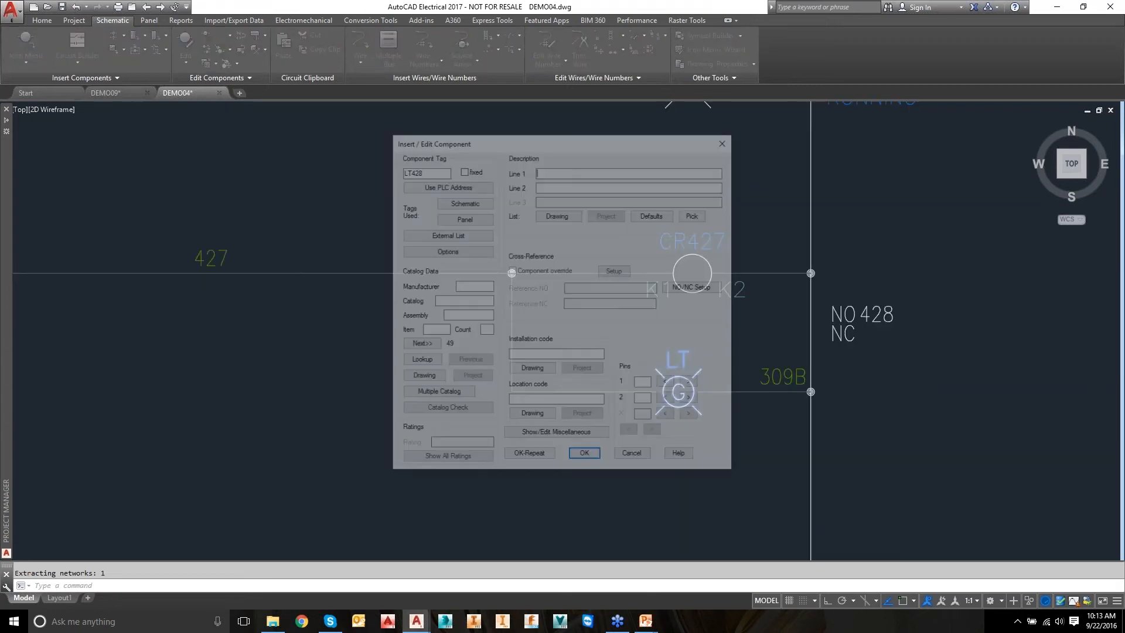
Assign the AB 30.5mm glass-lens green pilot light 800T-P16H from the catalog and accept the component data.
{"action": "left_click", "coordinate": [420, 359]}
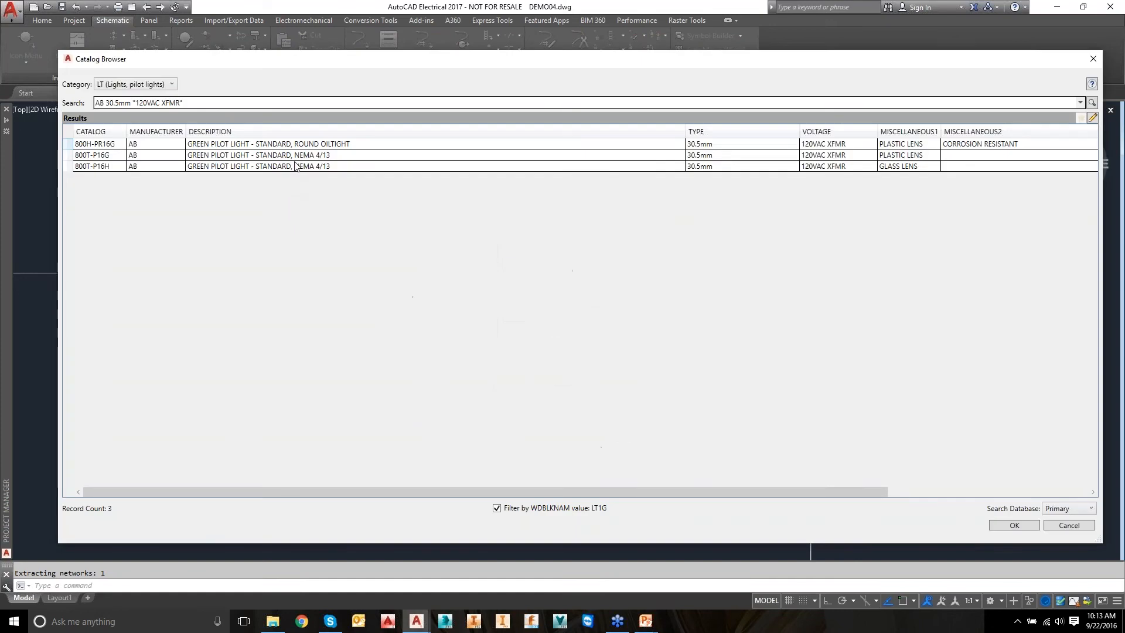
{"action": "left_click", "coordinate": [296, 167]}
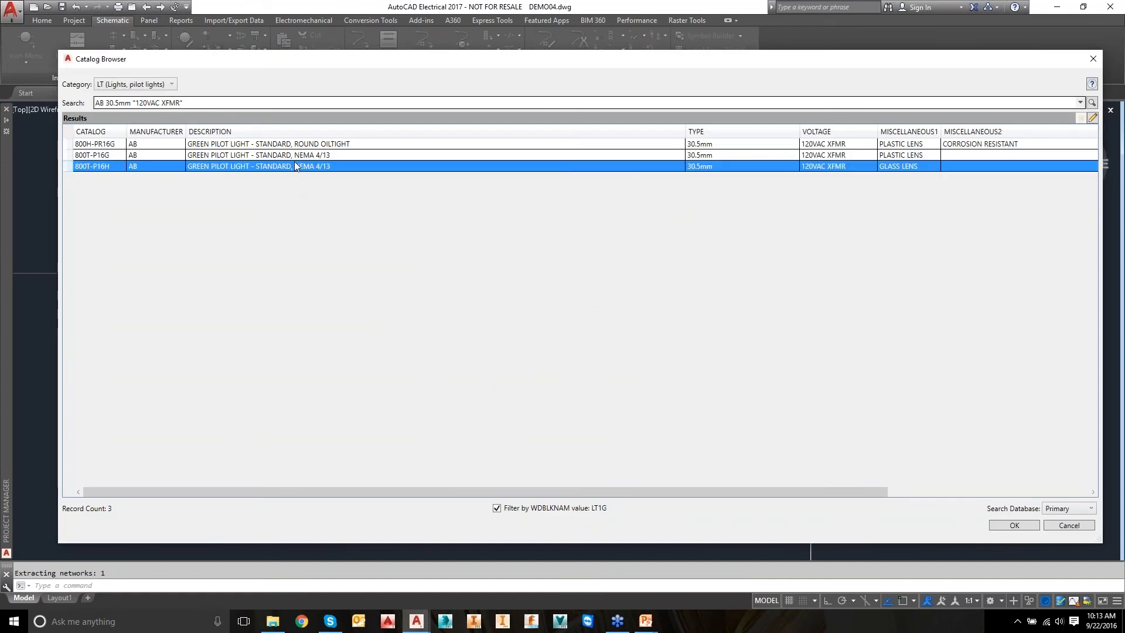
{"action": "left_click", "coordinate": [1014, 524]}
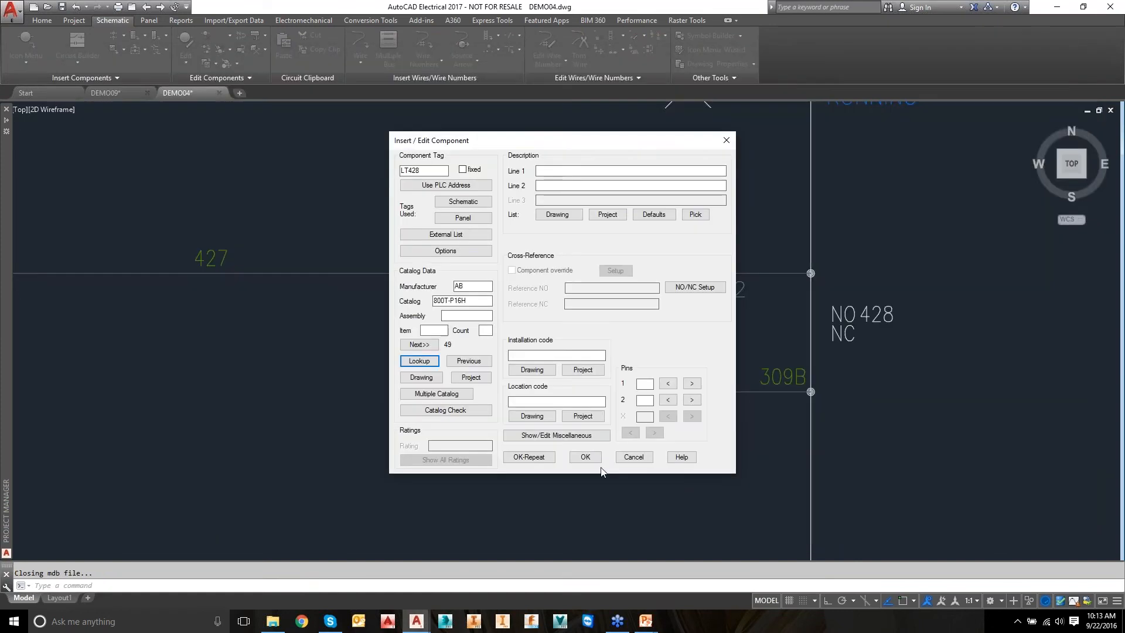
{"action": "left_click", "coordinate": [585, 457]}
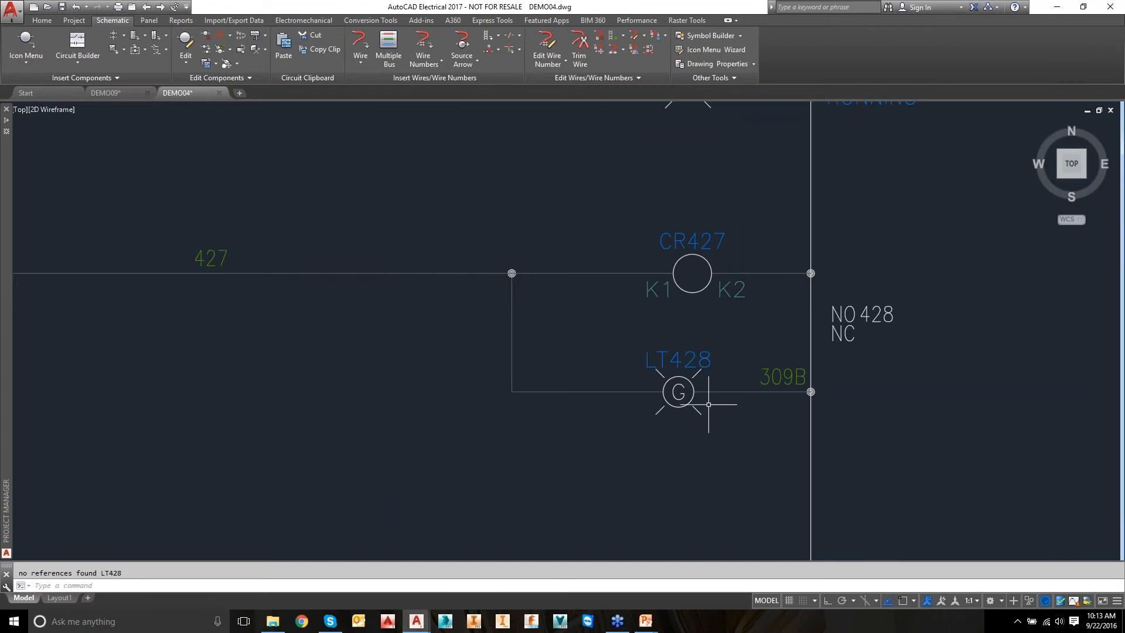
Change the wire type of the wire 427 network to RED 18AWG (RED_18AWG).
{"action": "scroll", "coordinate": [451, 370], "scroll_direction": "down", "scroll_amount": 6}
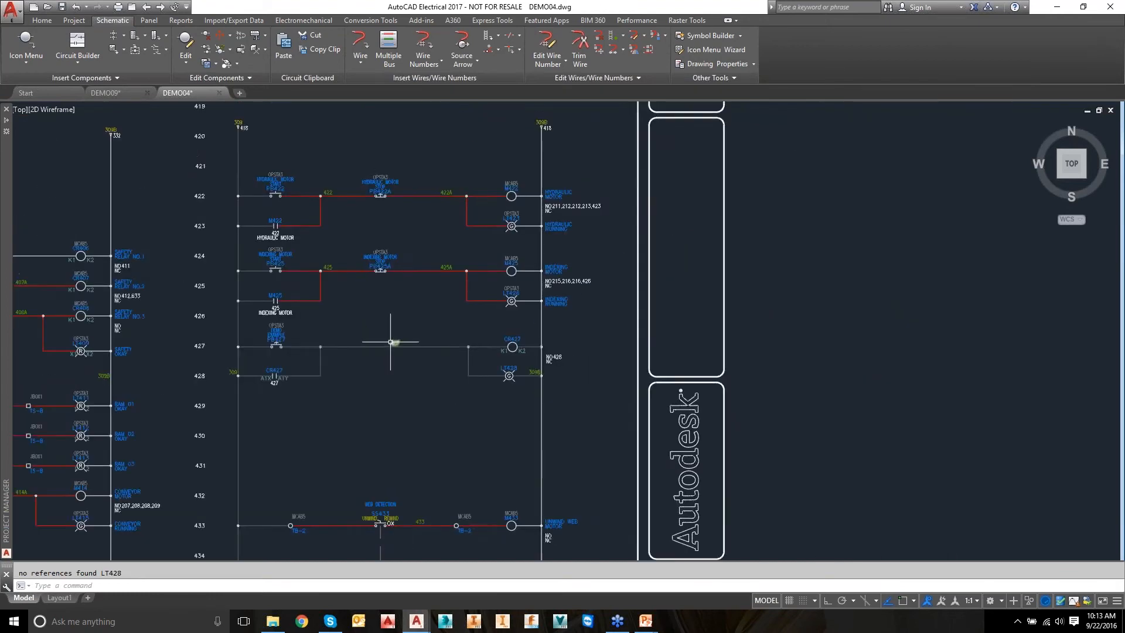
{"action": "scroll", "coordinate": [389, 341], "scroll_direction": "up", "scroll_amount": 2}
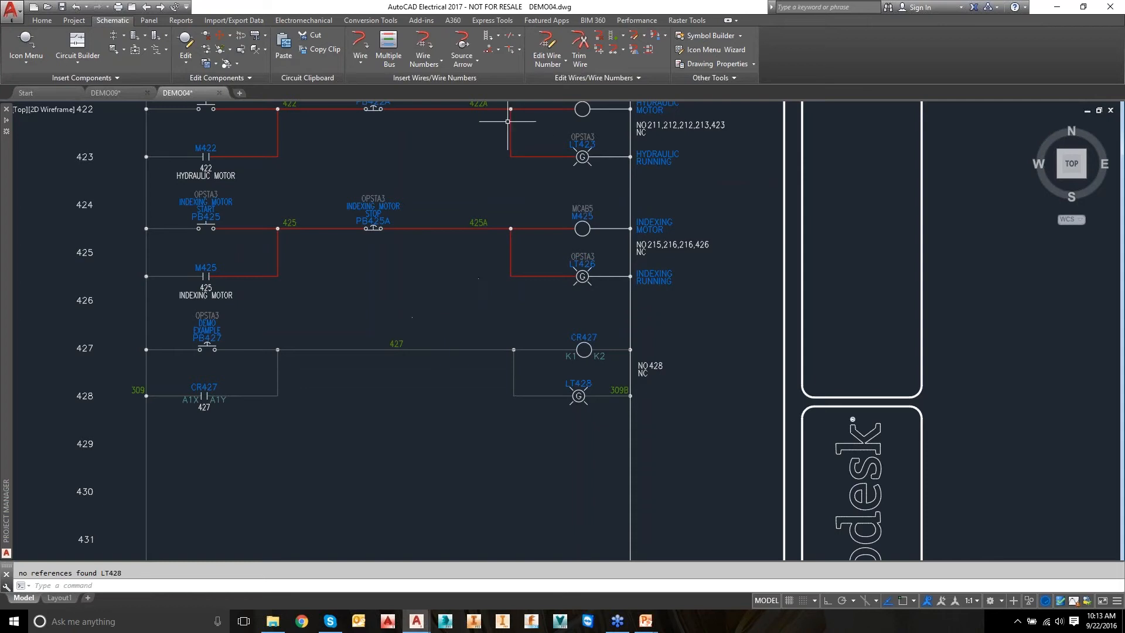
{"action": "left_click", "coordinate": [644, 37]}
{"action": "left_click", "coordinate": [680, 77]}
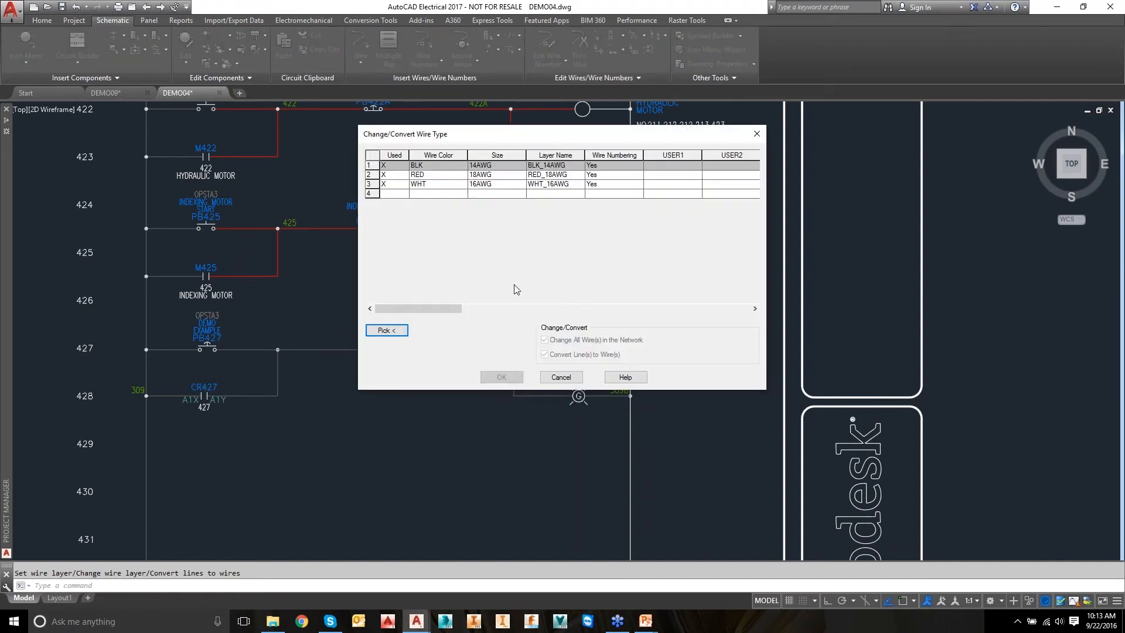
{"action": "left_click", "coordinate": [462, 175]}
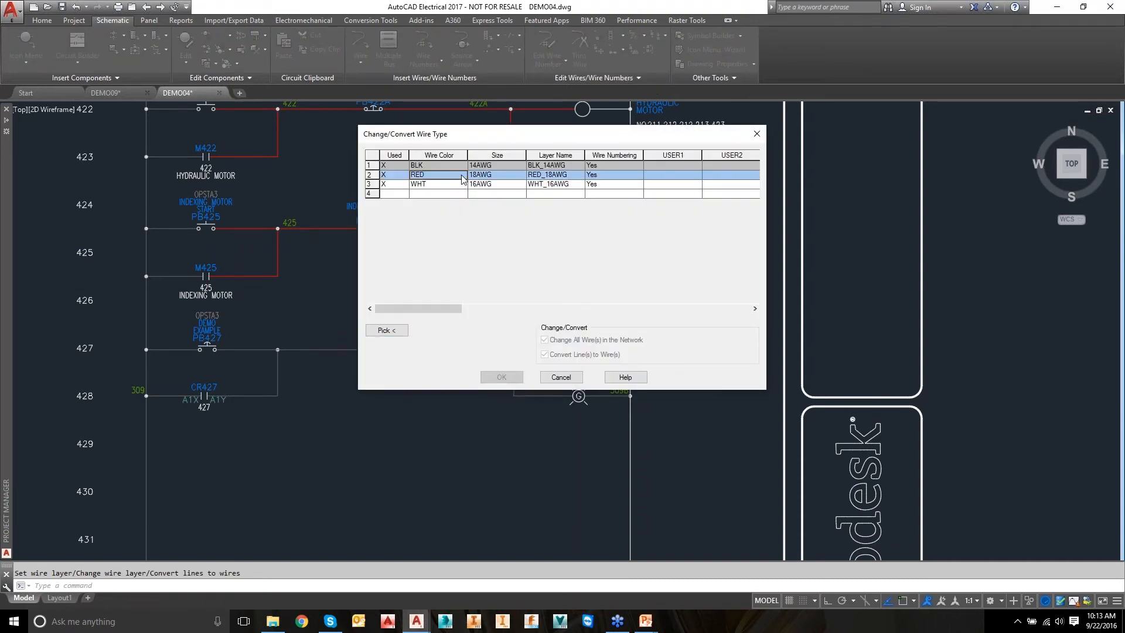
{"action": "left_click", "coordinate": [499, 377]}
{"action": "left_click", "coordinate": [440, 350]}
{"action": "key", "text": "Return"}
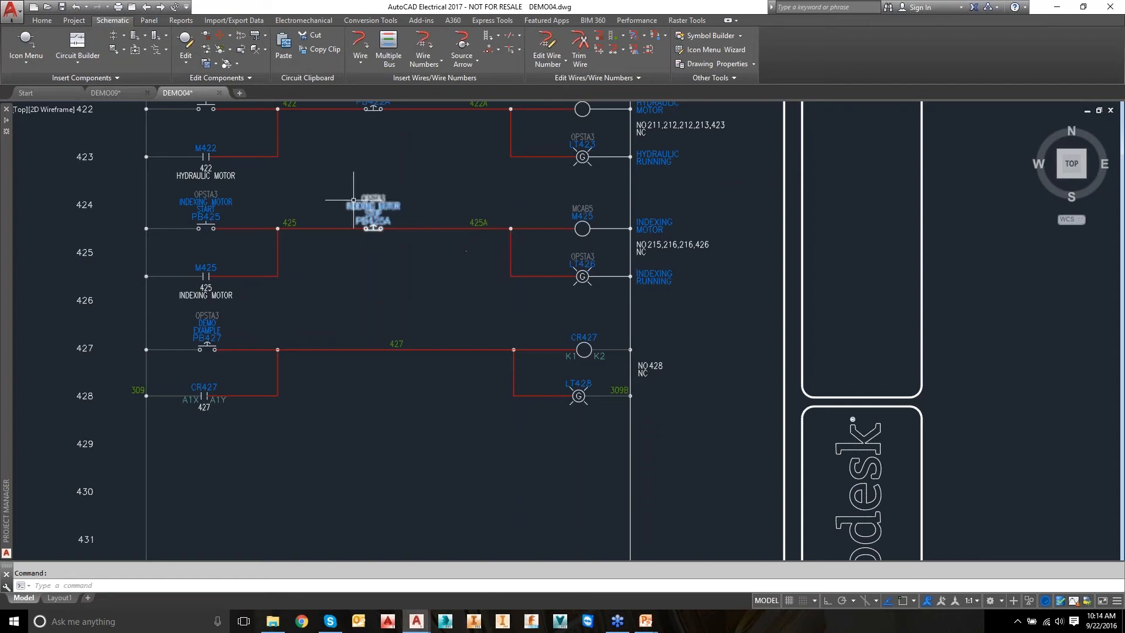
Copy the entire indexing motor circuit to rung 429, using the endpoint where its upper wire meets the 309 rail as base point.
{"action": "left_click", "coordinate": [205, 64]}
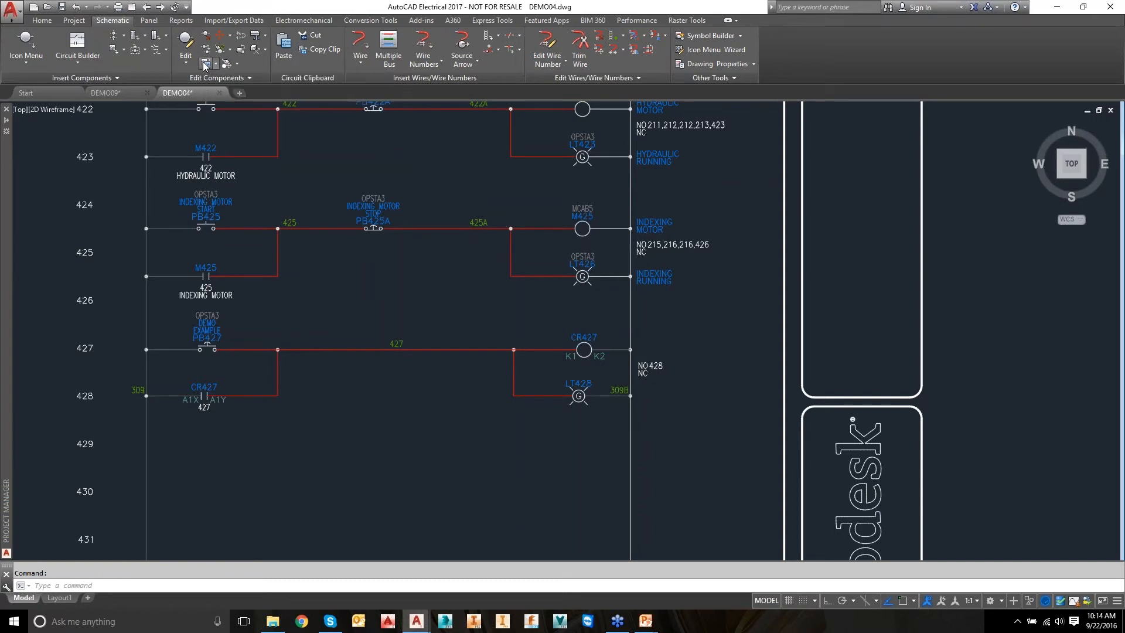
{"action": "left_click", "coordinate": [125, 183]}
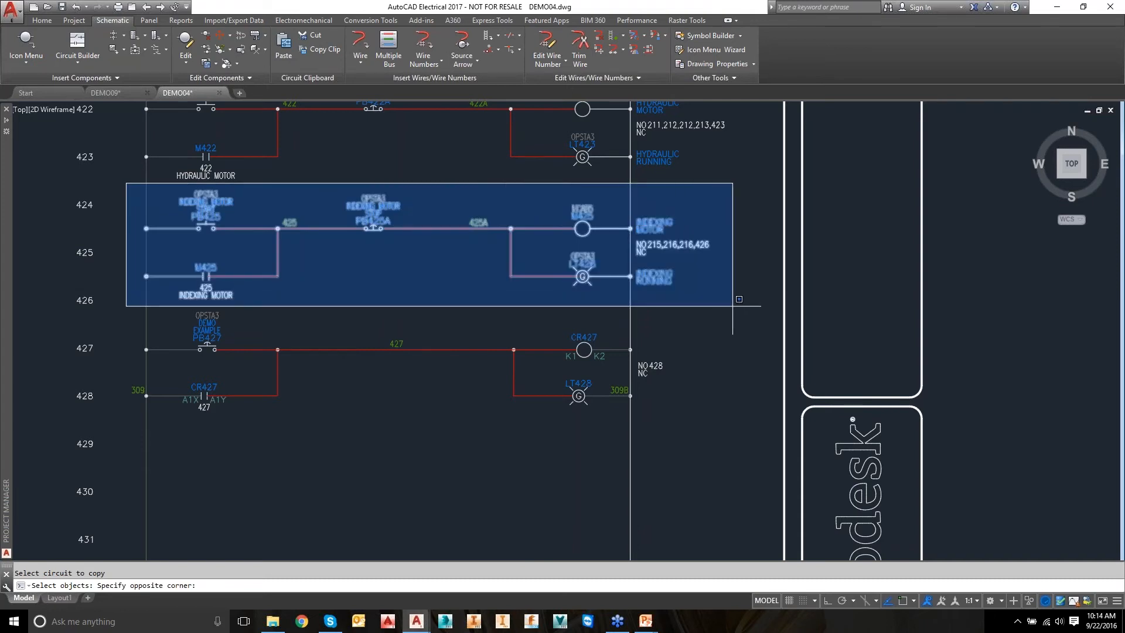
{"action": "left_click", "coordinate": [733, 305]}
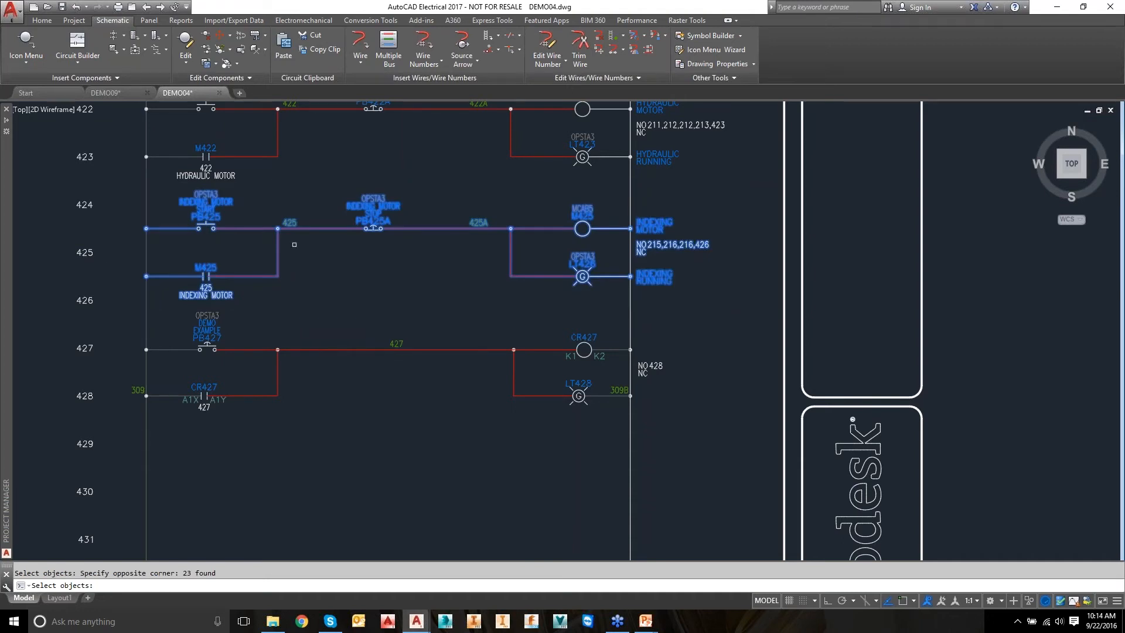
{"action": "key", "text": "Return"}
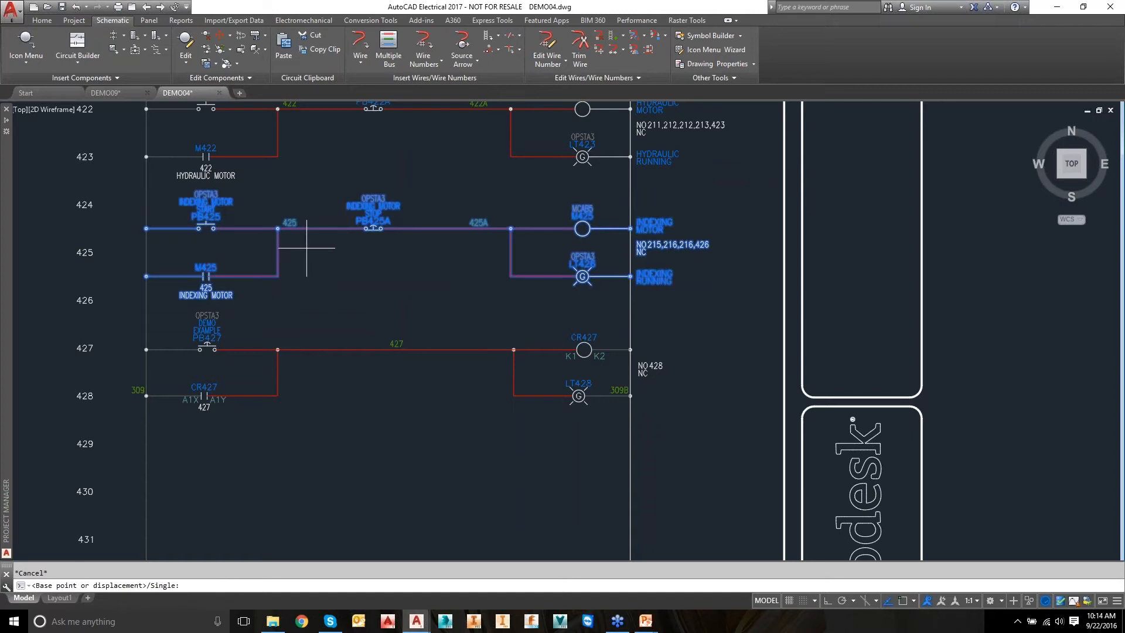
{"action": "right_click", "coordinate": [168, 241], "text": "shift"}
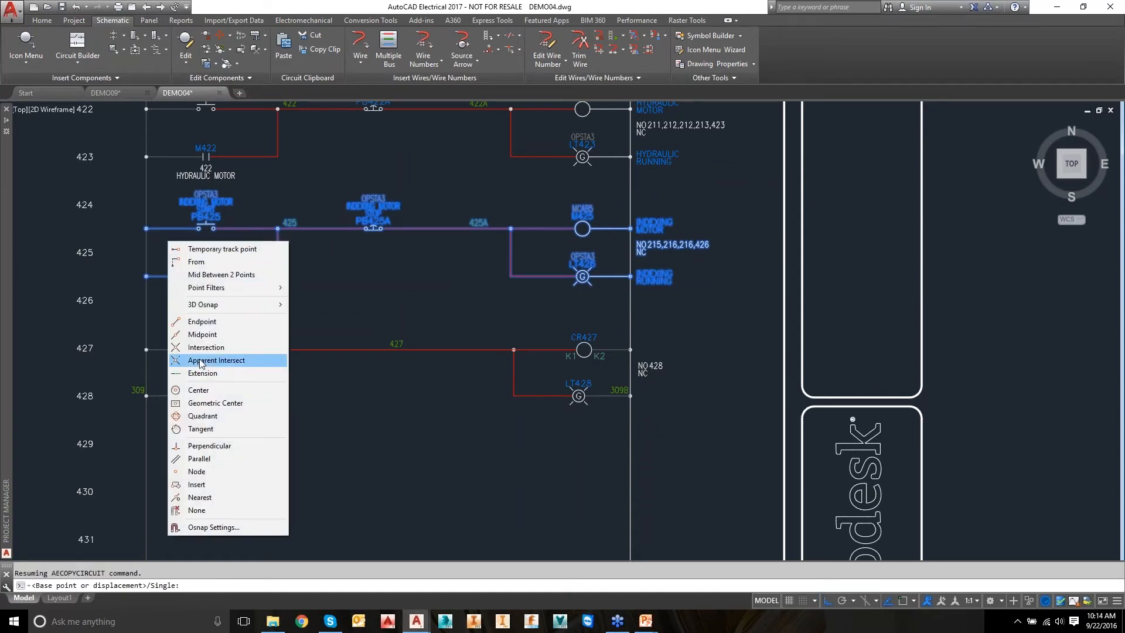
{"action": "left_click", "coordinate": [202, 320]}
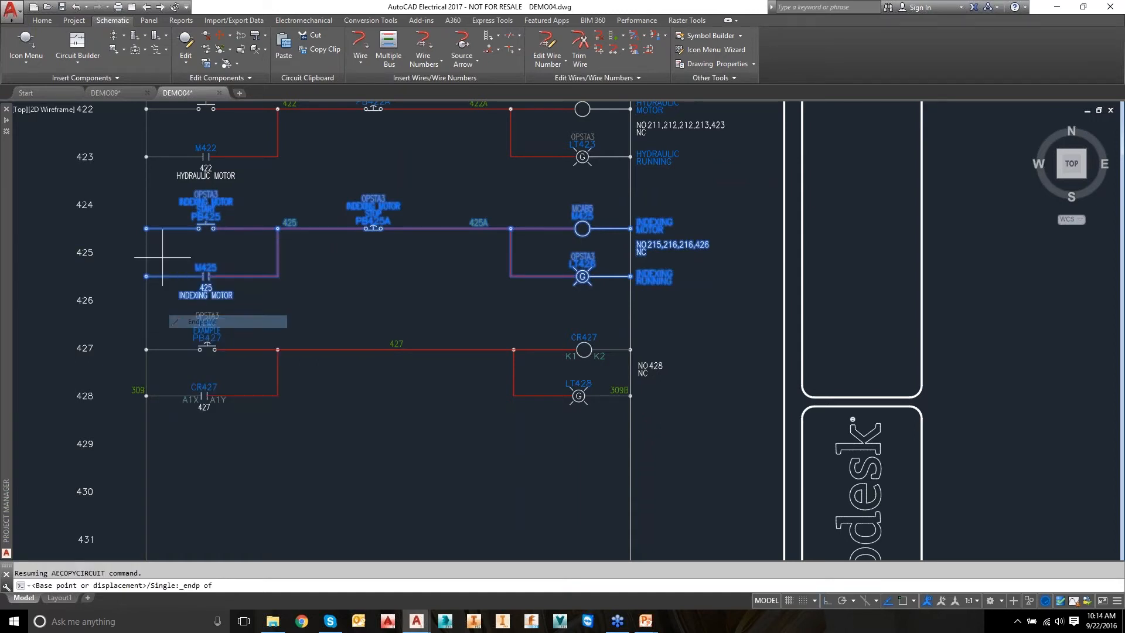
{"action": "left_click", "coordinate": [147, 229]}
{"action": "scroll", "coordinate": [257, 377], "scroll_direction": "down", "scroll_amount": 3}
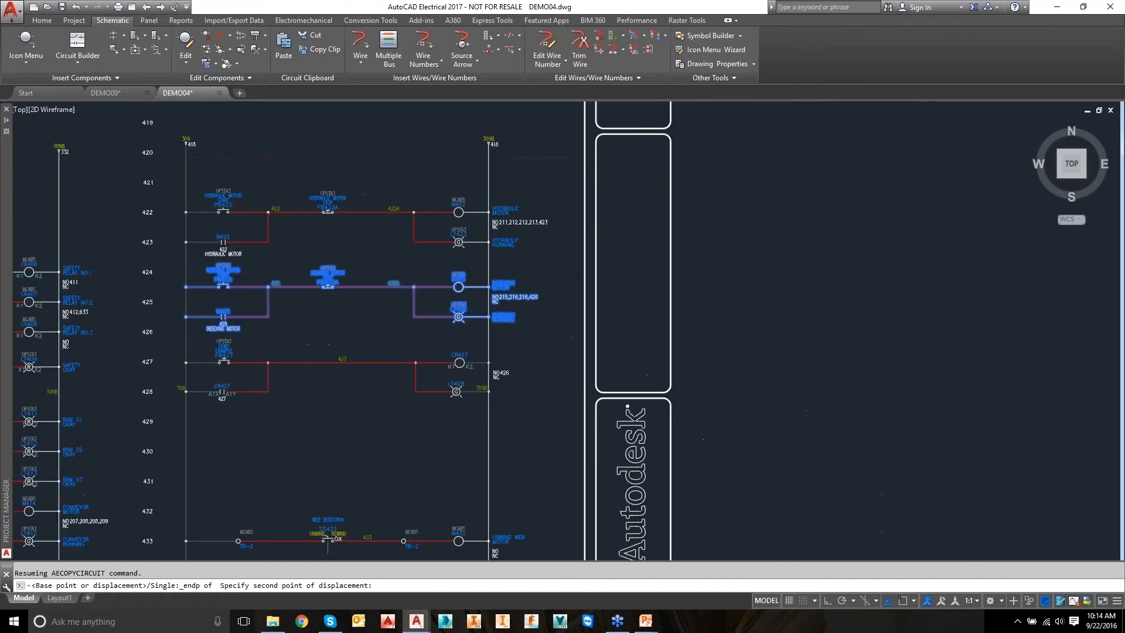
{"action": "scroll", "coordinate": [304, 346], "scroll_direction": "up", "scroll_amount": 1}
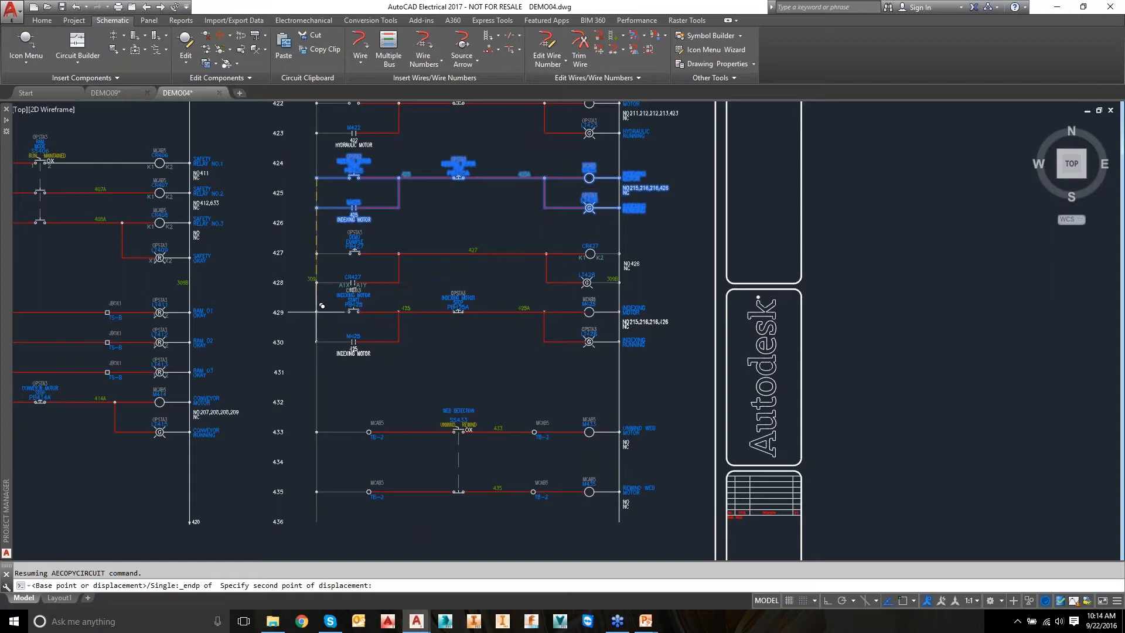
{"action": "left_click", "coordinate": [317, 311]}
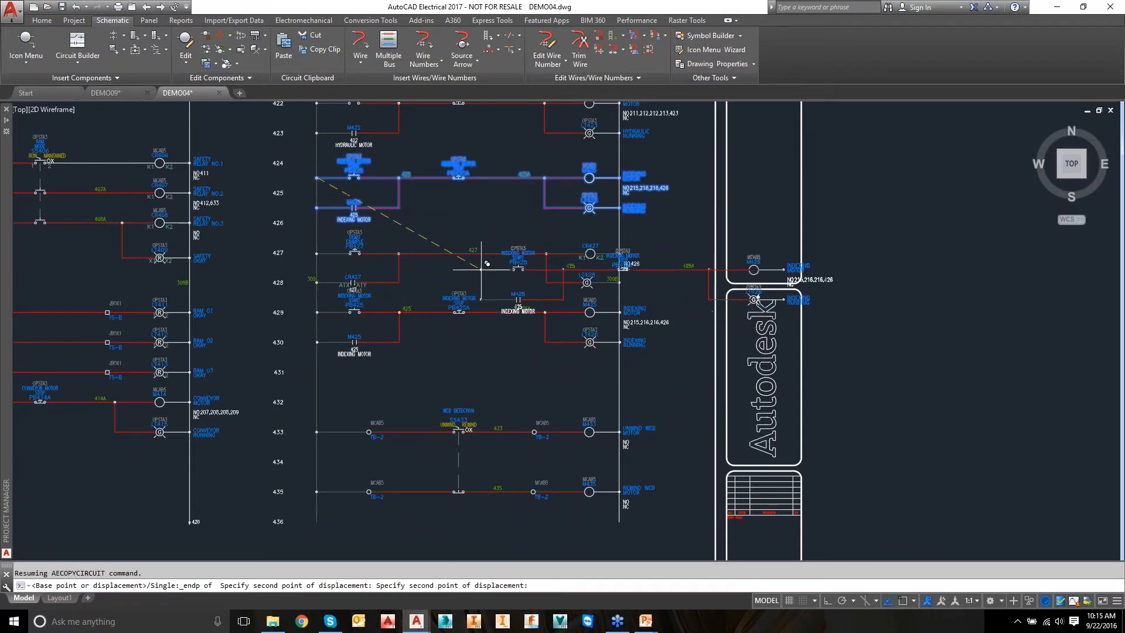
{"action": "key", "text": "Return"}
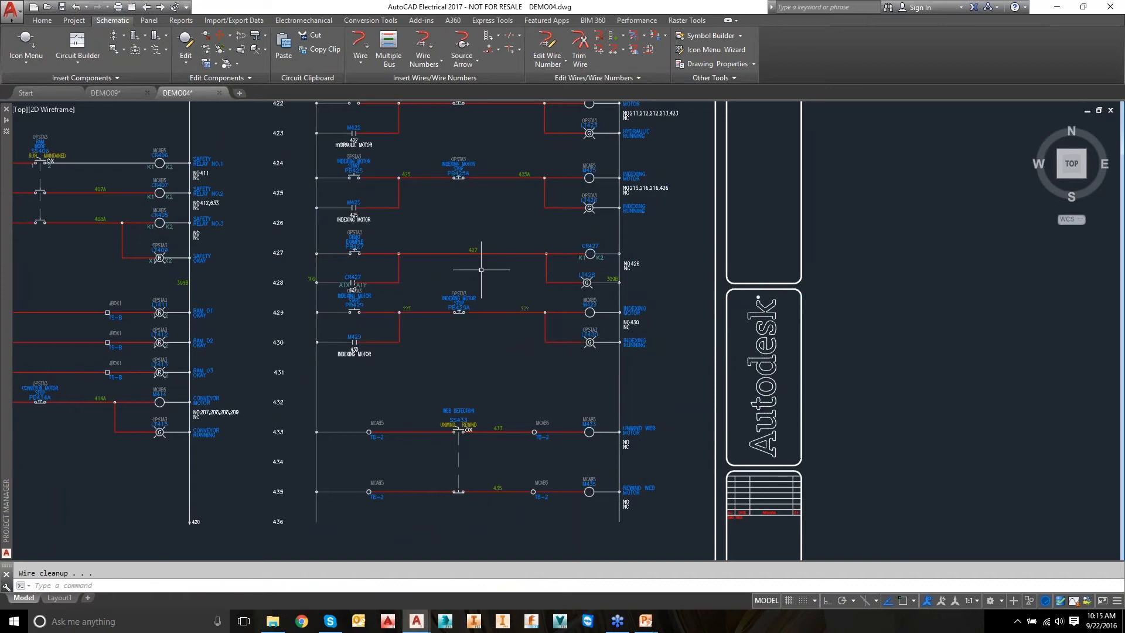
{"action": "scroll", "coordinate": [337, 303], "scroll_direction": "up", "scroll_amount": 5}
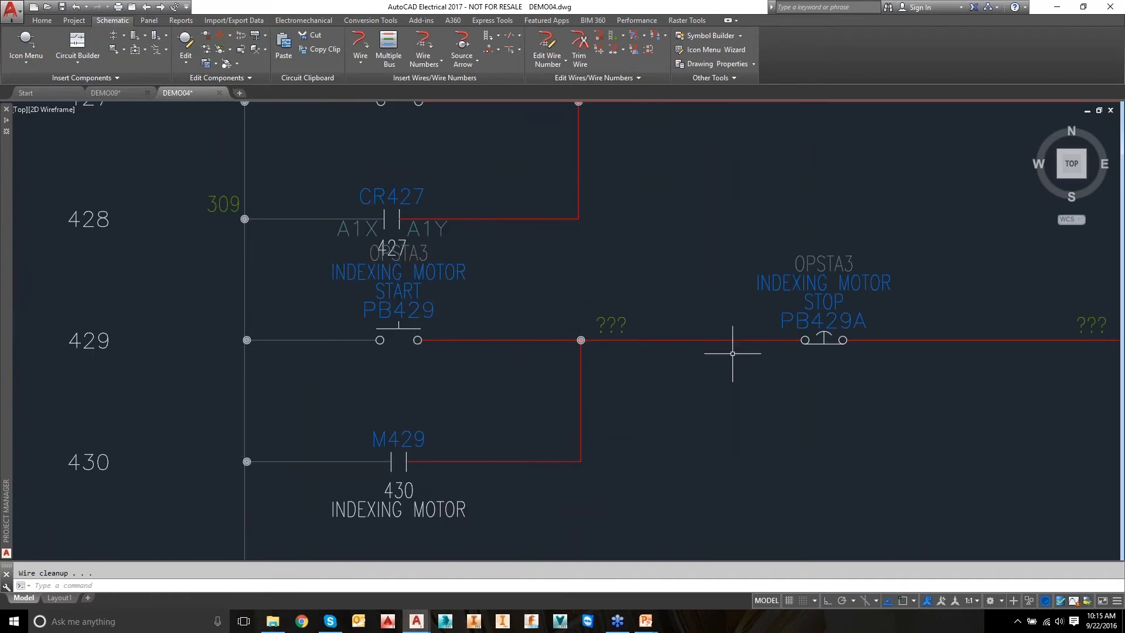
Retag all wires across every project drawing with reference-based wire numbers, cross-referencing signals and saving the current drawing.
{"action": "scroll", "coordinate": [797, 361], "scroll_direction": "down", "scroll_amount": 2}
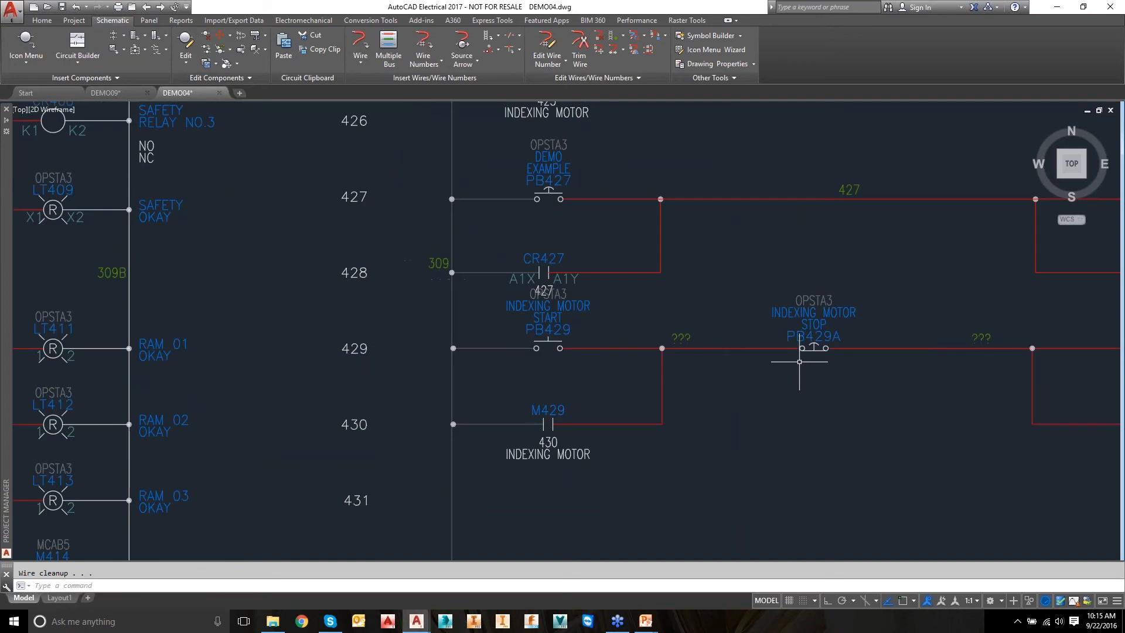
{"action": "middle_click_drag", "start_coordinate": [826, 360], "coordinate": [476, 344]}
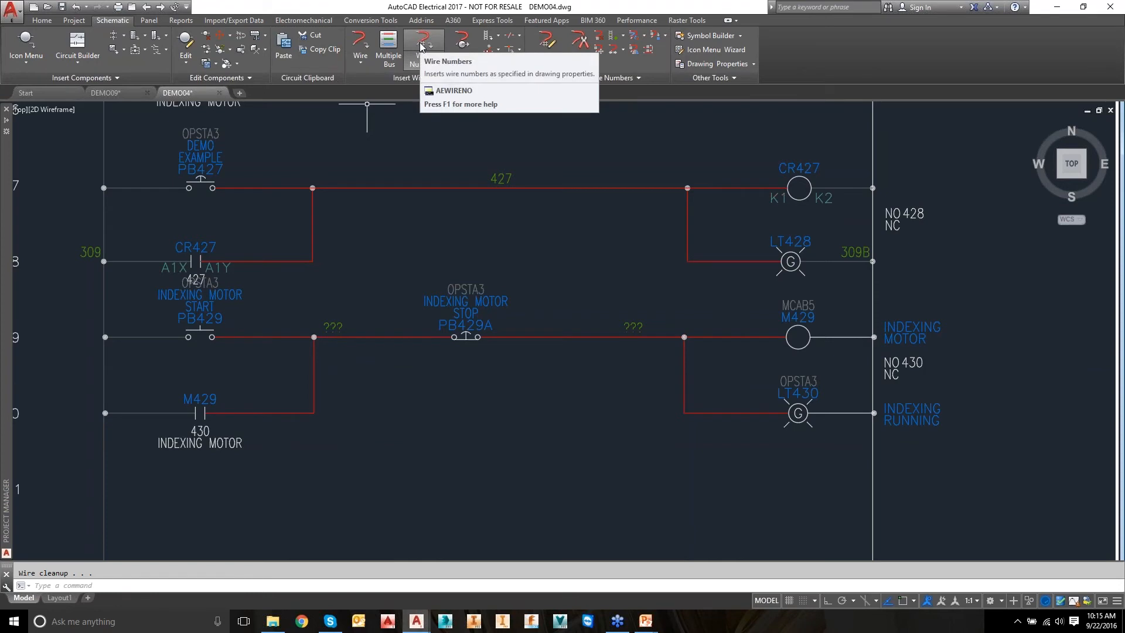
{"action": "left_click", "coordinate": [420, 42]}
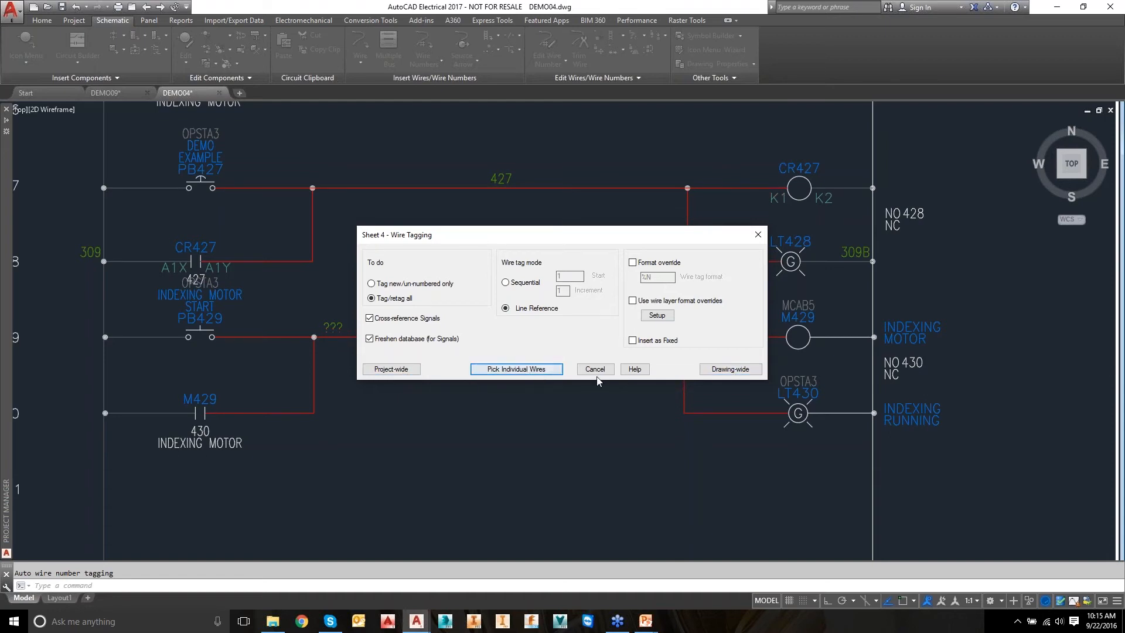
{"action": "left_click", "coordinate": [412, 371]}
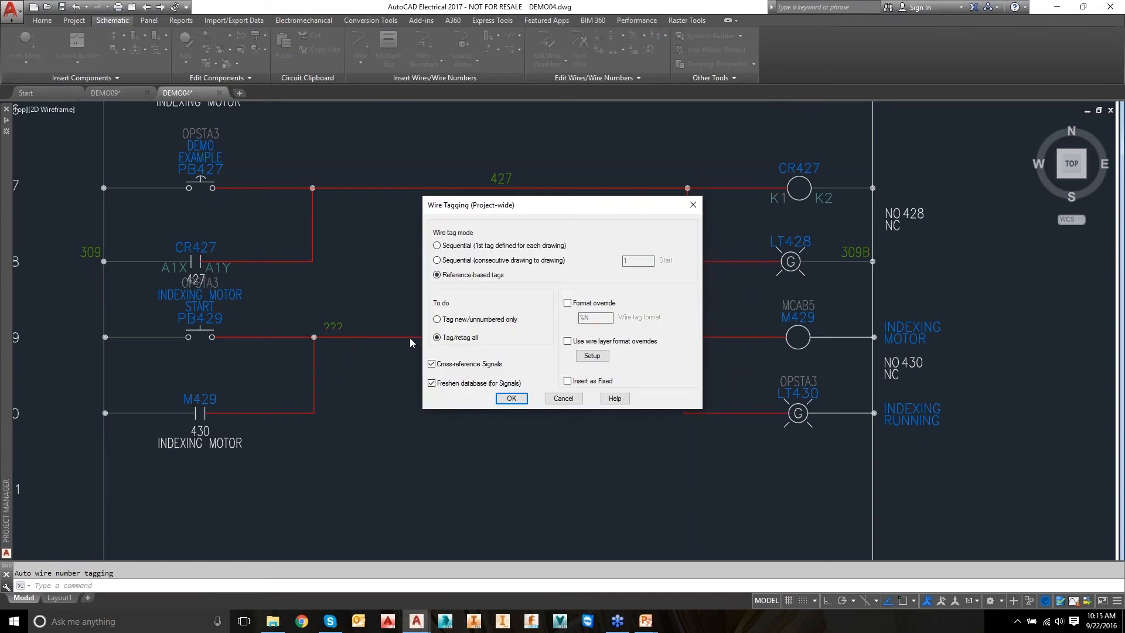
{"action": "left_click", "coordinate": [511, 398]}
{"action": "left_click", "coordinate": [388, 261]}
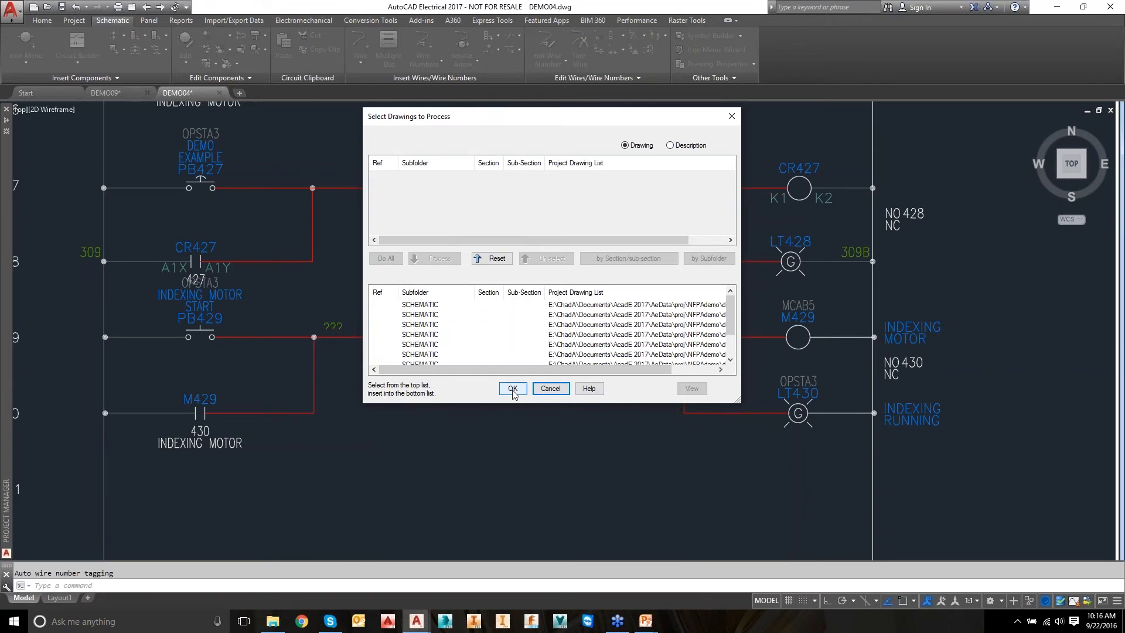
{"action": "left_click", "coordinate": [512, 389]}
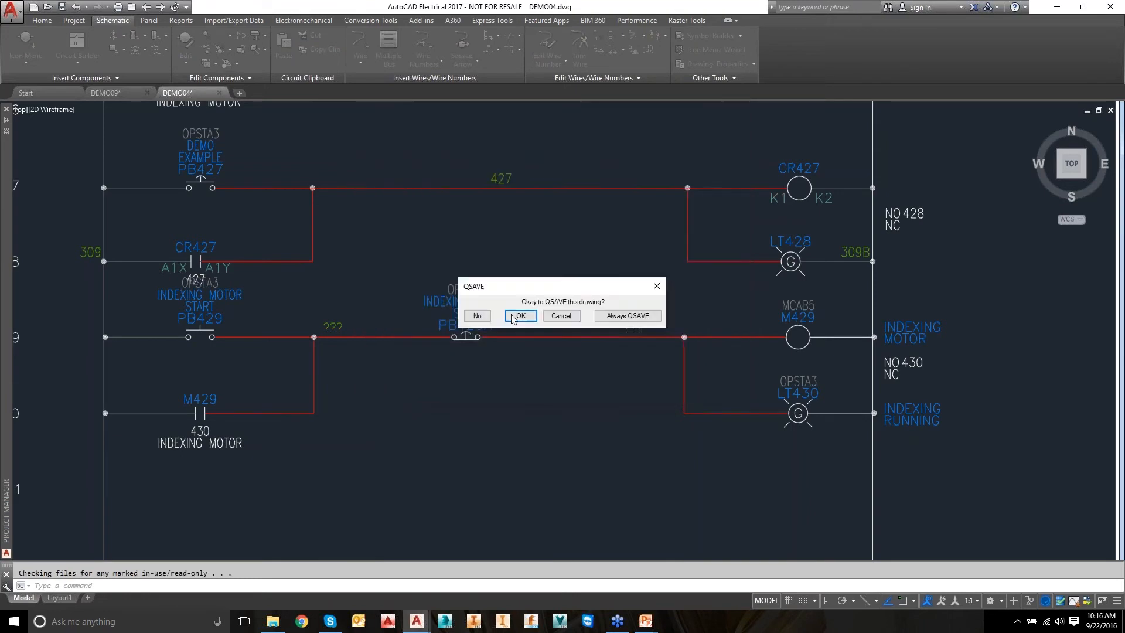
{"action": "left_click", "coordinate": [521, 316]}
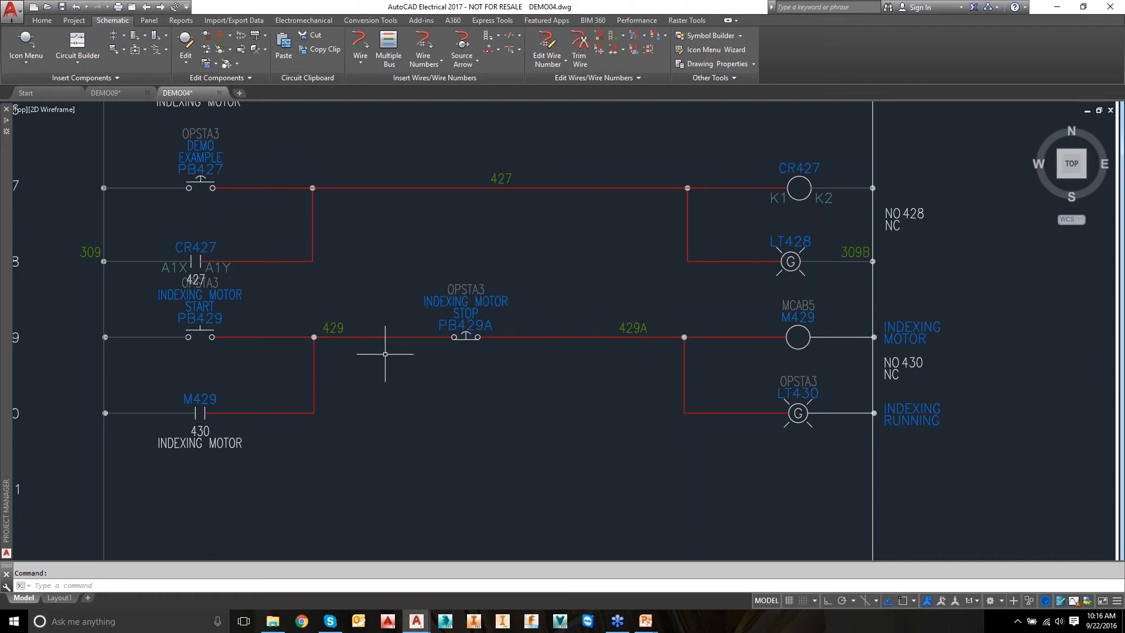
Examine the ladders of the DEMO04 sheet, from the numbered motor circuits to the source and destination arrows of the 309 and 309B rails.
{"action": "scroll", "coordinate": [414, 359], "scroll_direction": "down", "scroll_amount": 4}
{"action": "middle_click_drag", "start_coordinate": [414, 359], "coordinate": [386, 370]}
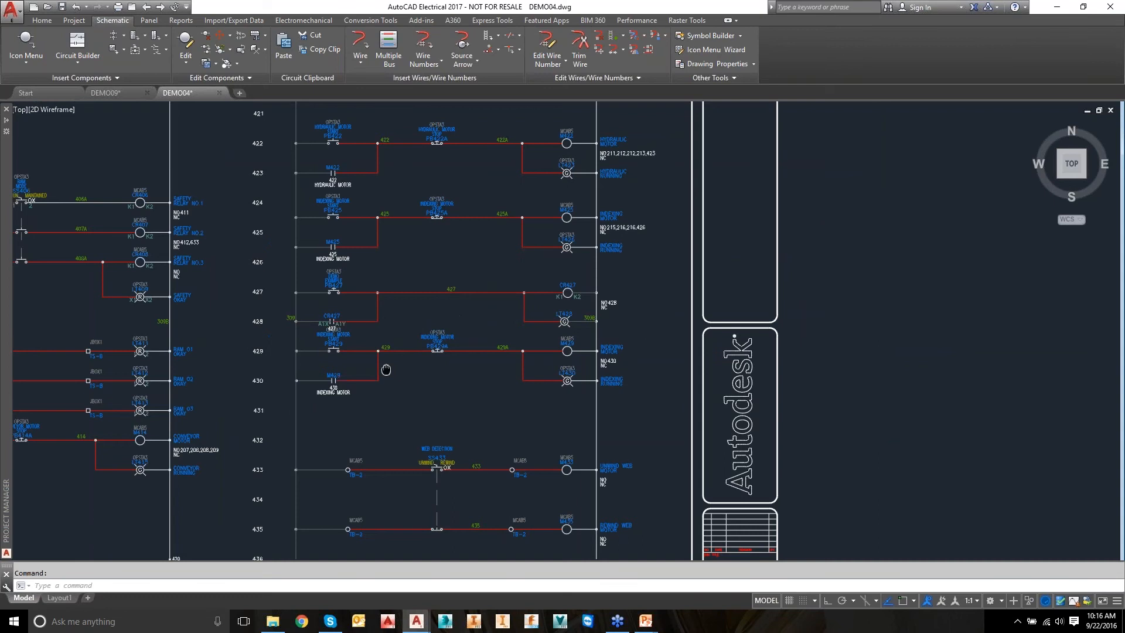
{"action": "scroll", "coordinate": [386, 370], "scroll_direction": "down", "scroll_amount": 3}
{"action": "scroll", "coordinate": [477, 238], "scroll_direction": "up", "scroll_amount": 6}
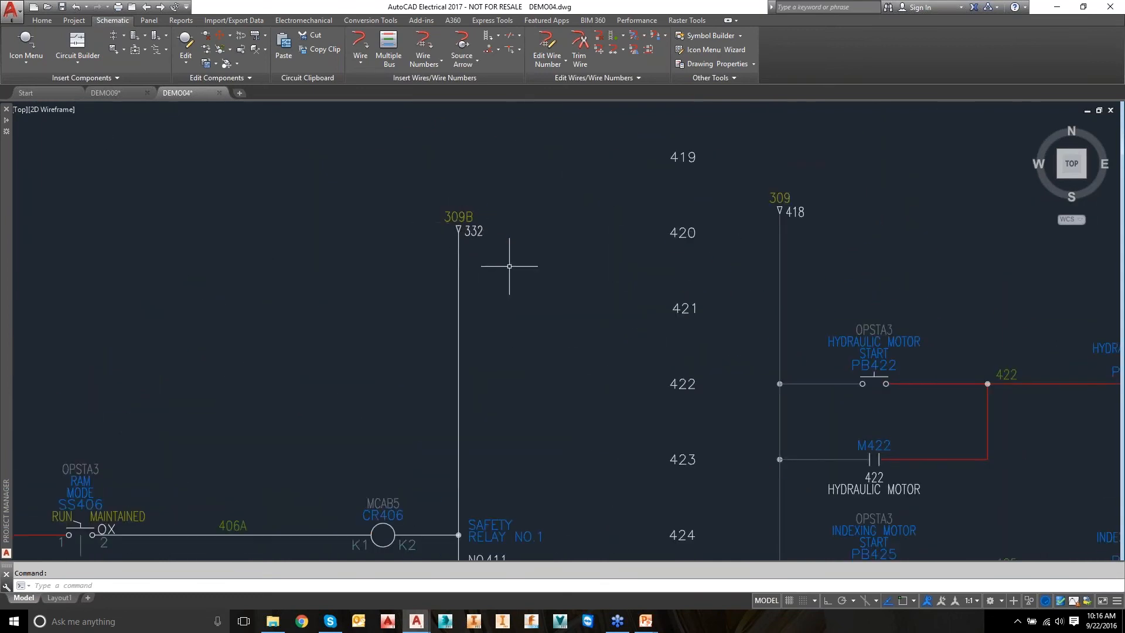
{"action": "middle_click_drag", "start_coordinate": [570, 313], "coordinate": [592, 61]}
{"action": "scroll", "coordinate": [571, 248], "scroll_direction": "down", "scroll_amount": 2}
{"action": "scroll", "coordinate": [571, 249], "scroll_direction": "down", "scroll_amount": 2}
{"action": "middle_click_drag", "start_coordinate": [591, 299], "coordinate": [552, 139]}
{"action": "scroll", "coordinate": [552, 138], "scroll_direction": "up", "scroll_amount": 2}
{"action": "middle_click_drag", "start_coordinate": [531, 465], "coordinate": [524, 208]}
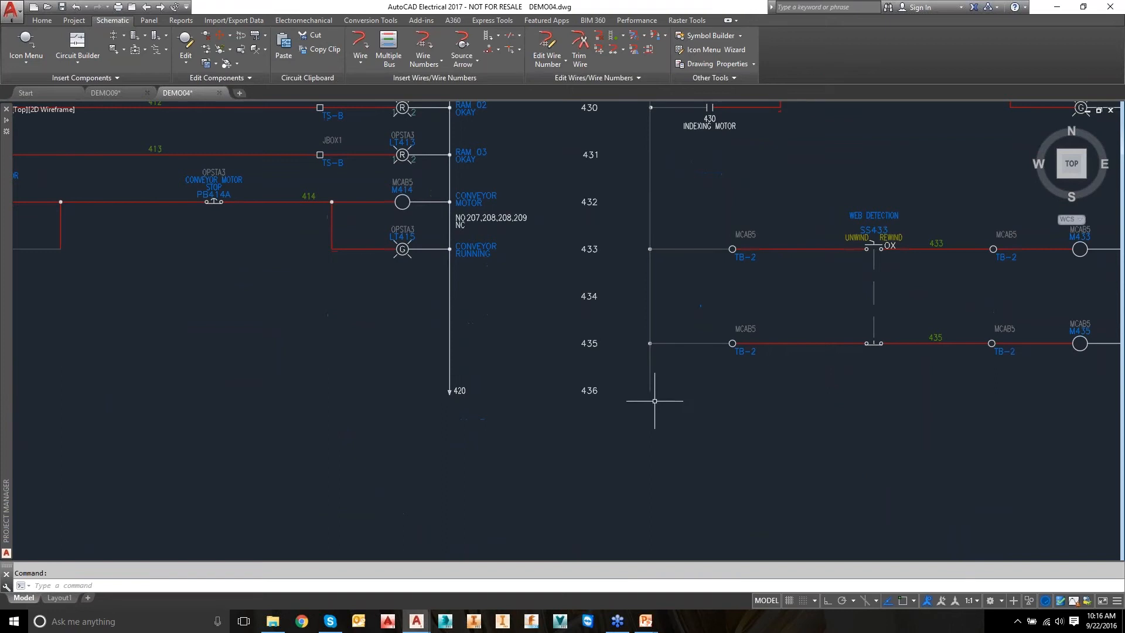
{"action": "middle_click_drag", "start_coordinate": [732, 202], "coordinate": [661, 339]}
{"action": "scroll", "coordinate": [569, 426], "scroll_direction": "down", "scroll_amount": 2}
{"action": "middle_click", "coordinate": [189, 300]}
{"action": "middle_click", "coordinate": [189, 300]}
In drawing DEMO05, insert a single-phase ladder 10 wide with rungs in the empty area beside the PLC module, down towards the sheet's lower border.
{"action": "left_click", "coordinate": [161, 7]}
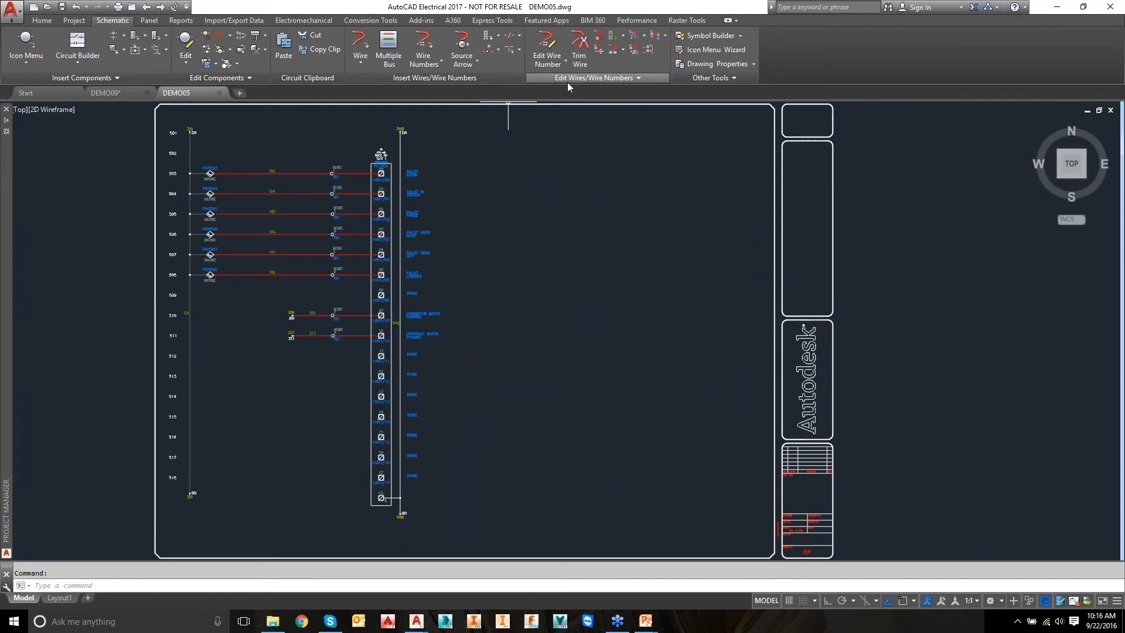
{"action": "left_click", "coordinate": [486, 41]}
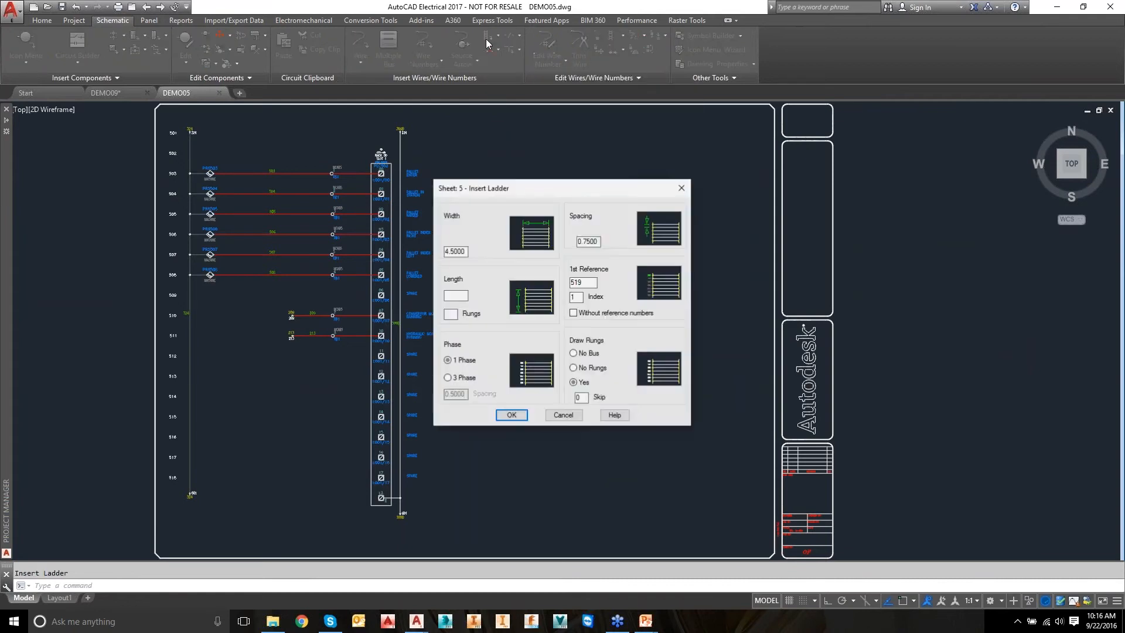
{"action": "double_click", "coordinate": [455, 251]}
{"action": "type", "text": "10"}
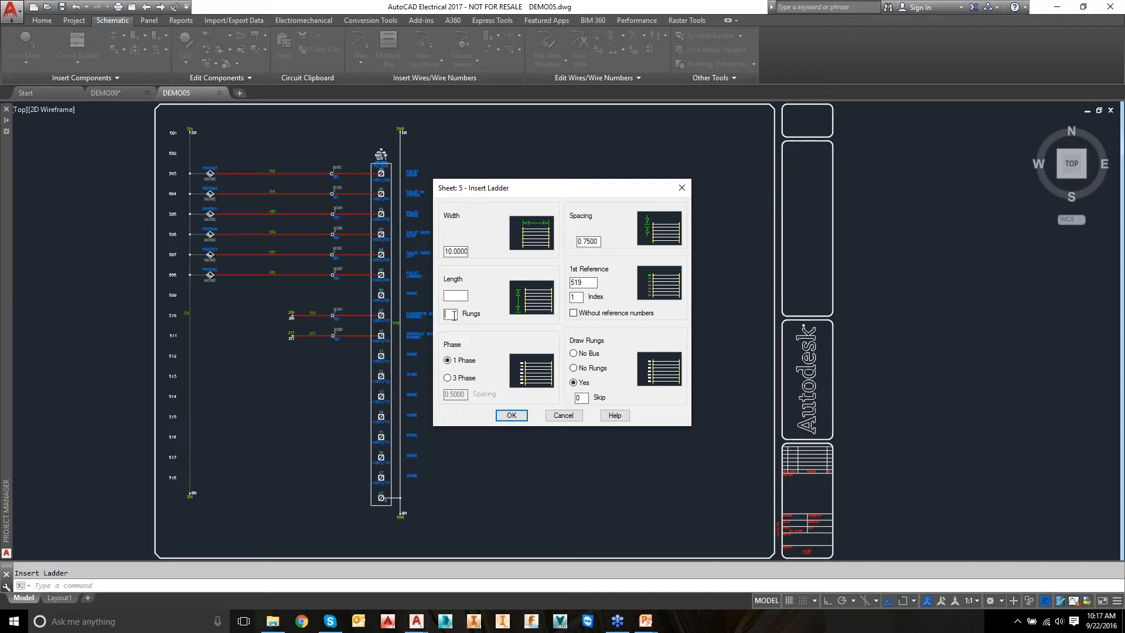
{"action": "left_click", "coordinate": [466, 382]}
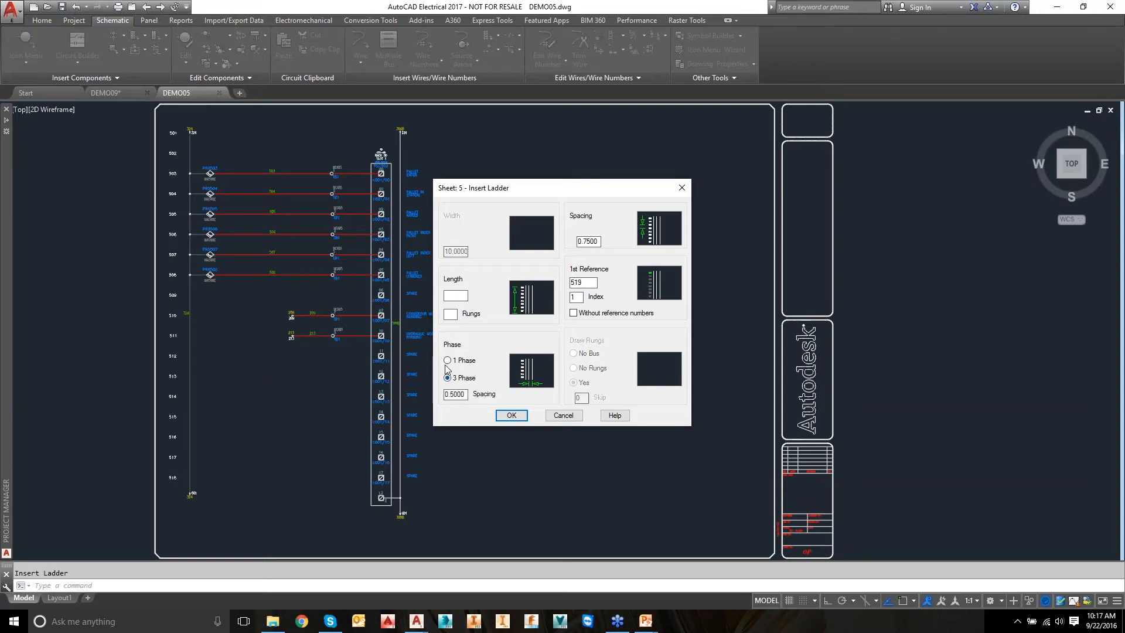
{"action": "left_click", "coordinate": [448, 360]}
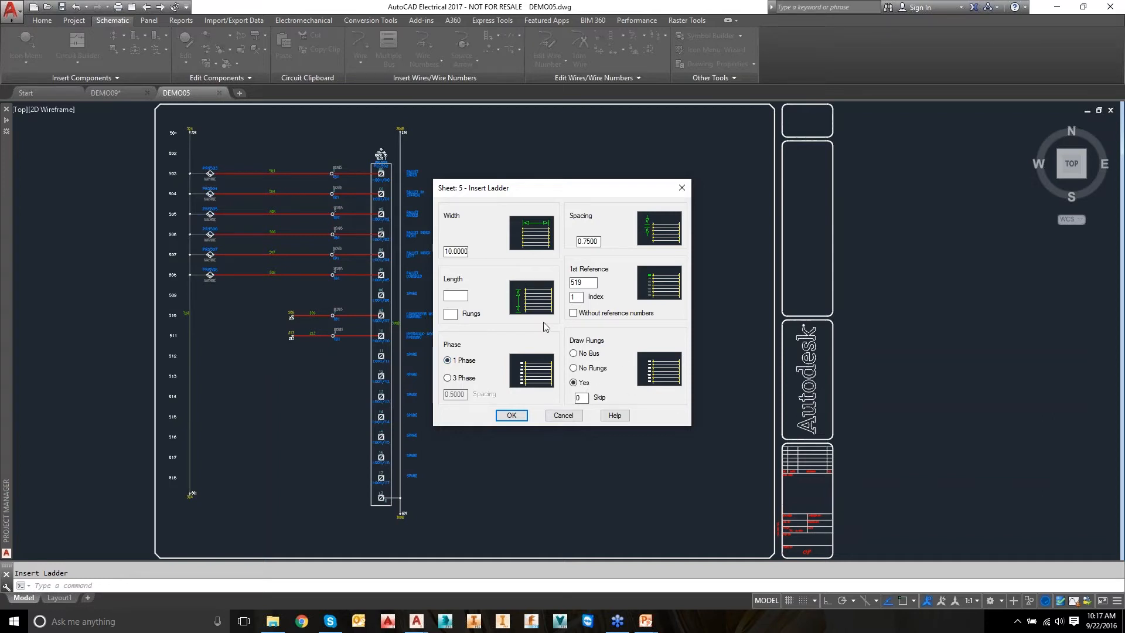
{"action": "left_click", "coordinate": [511, 415]}
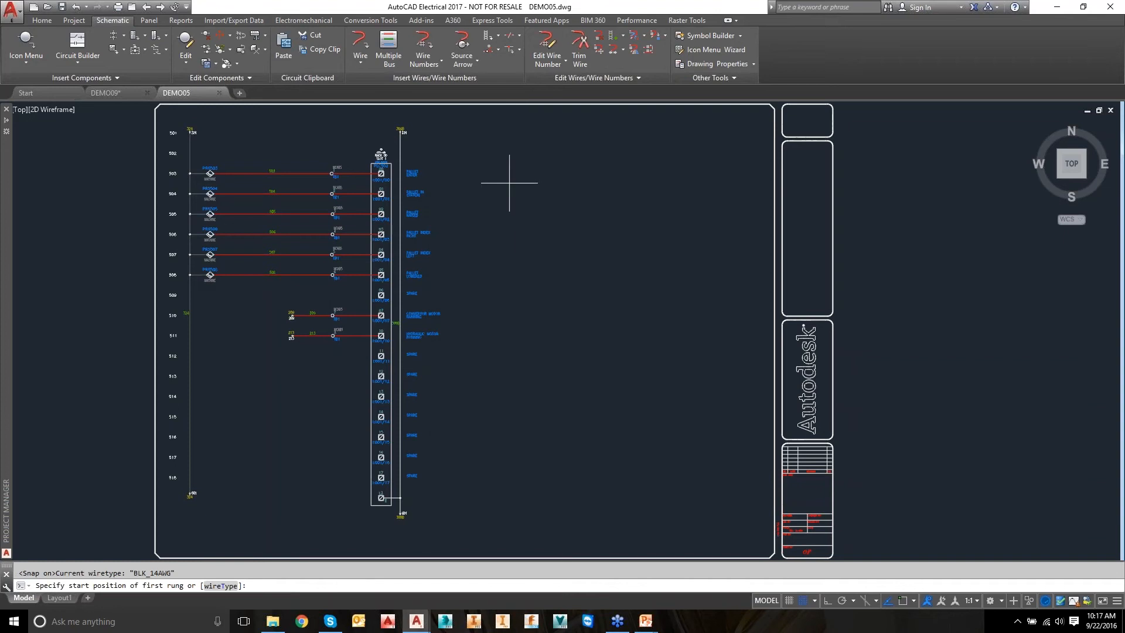
{"action": "key", "text": "F9"}
{"action": "left_click", "coordinate": [489, 132]}
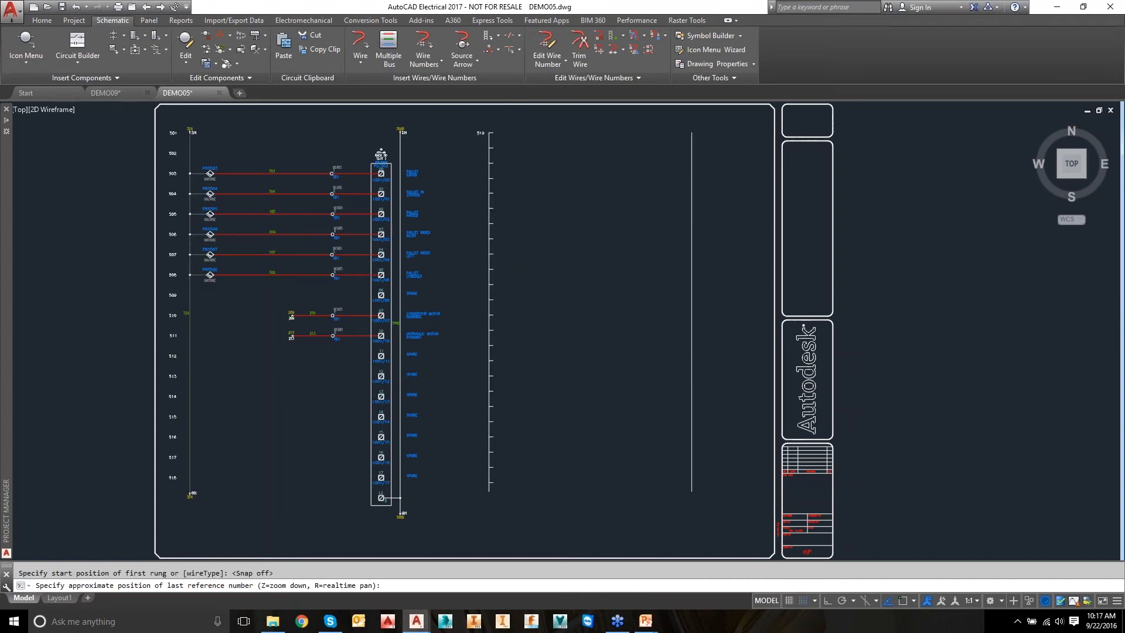
{"action": "left_click", "coordinate": [497, 523]}
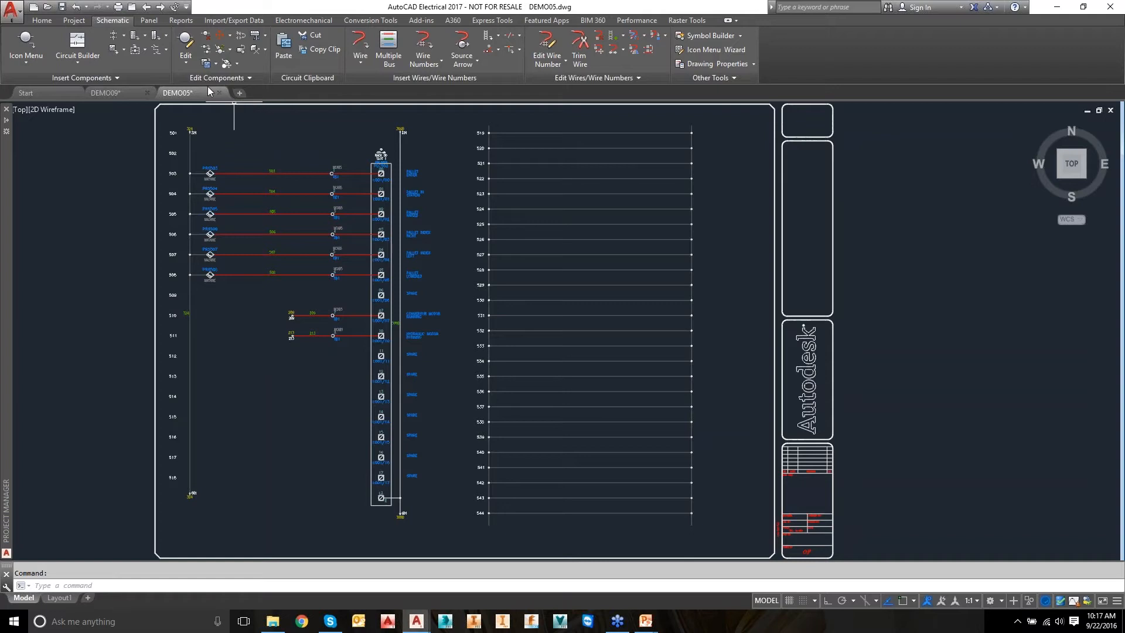
Start inserting a parametric PLC module and review the available manufacturers.
{"action": "left_click", "coordinate": [134, 36]}
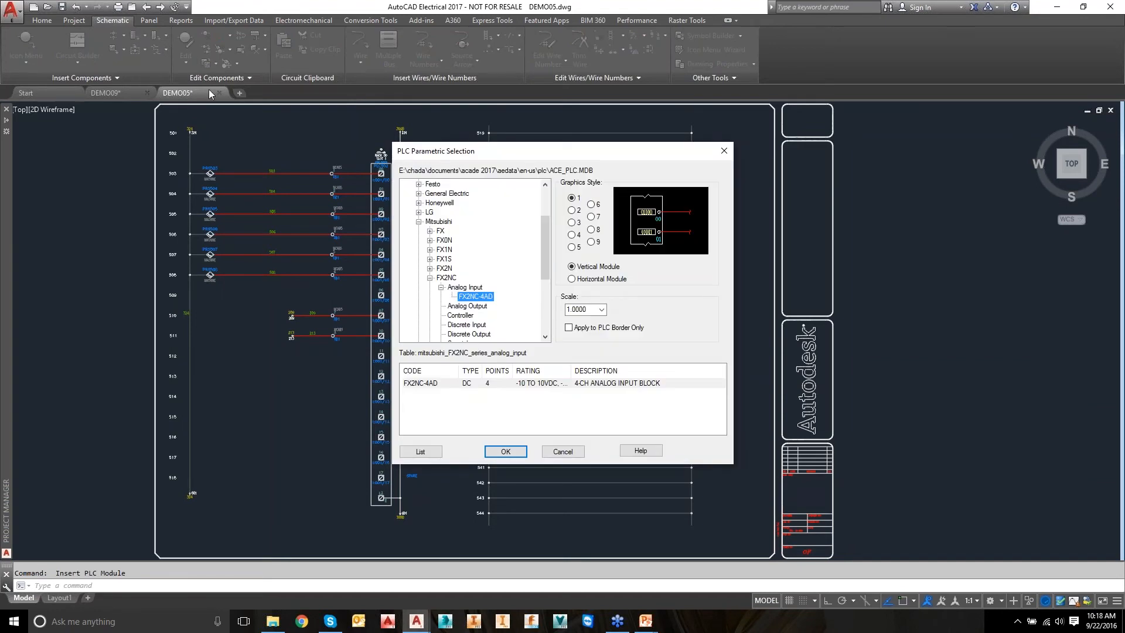
{"action": "left_click", "coordinate": [429, 278]}
{"action": "left_click", "coordinate": [418, 222]}
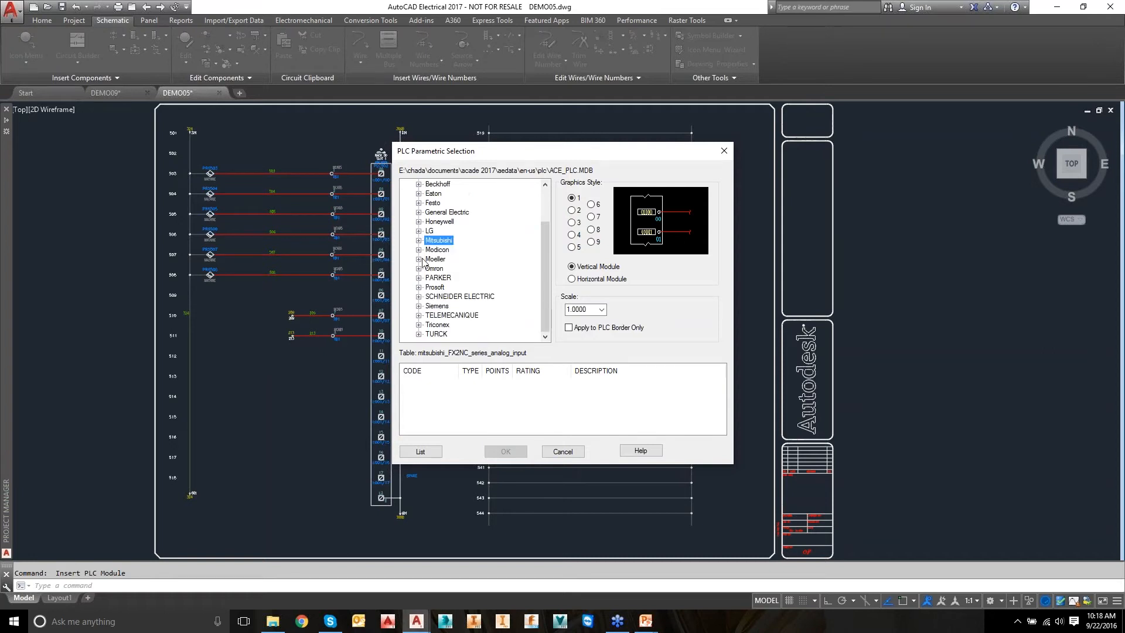
{"action": "scroll", "coordinate": [451, 257], "scroll_direction": "up", "scroll_amount": 2}
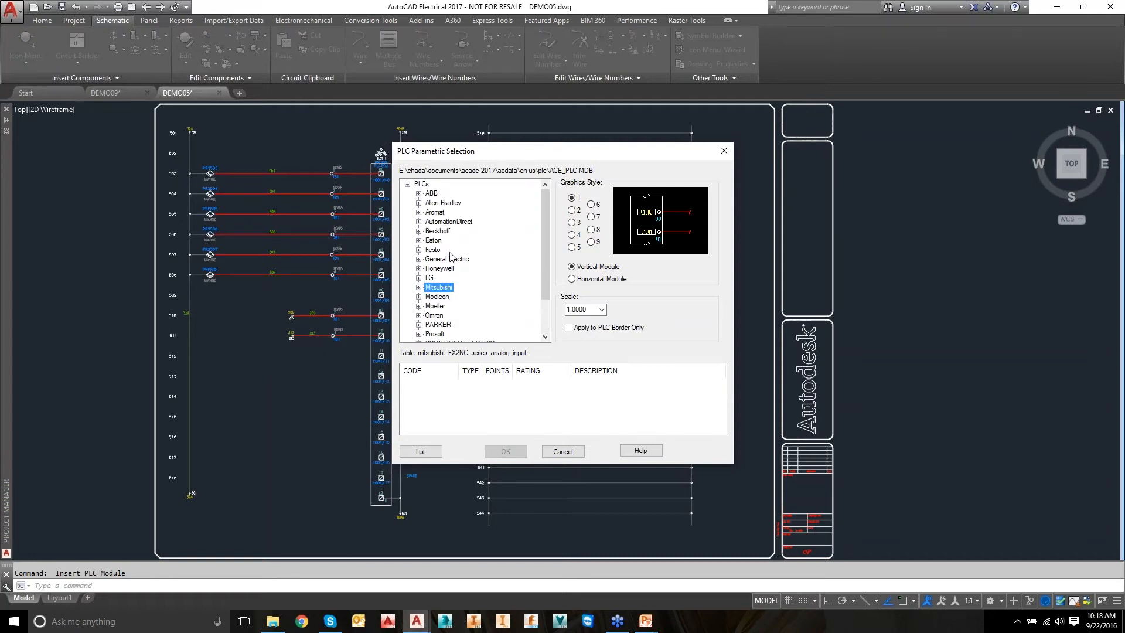
{"action": "scroll", "coordinate": [536, 227], "scroll_direction": "down", "scroll_amount": 1}
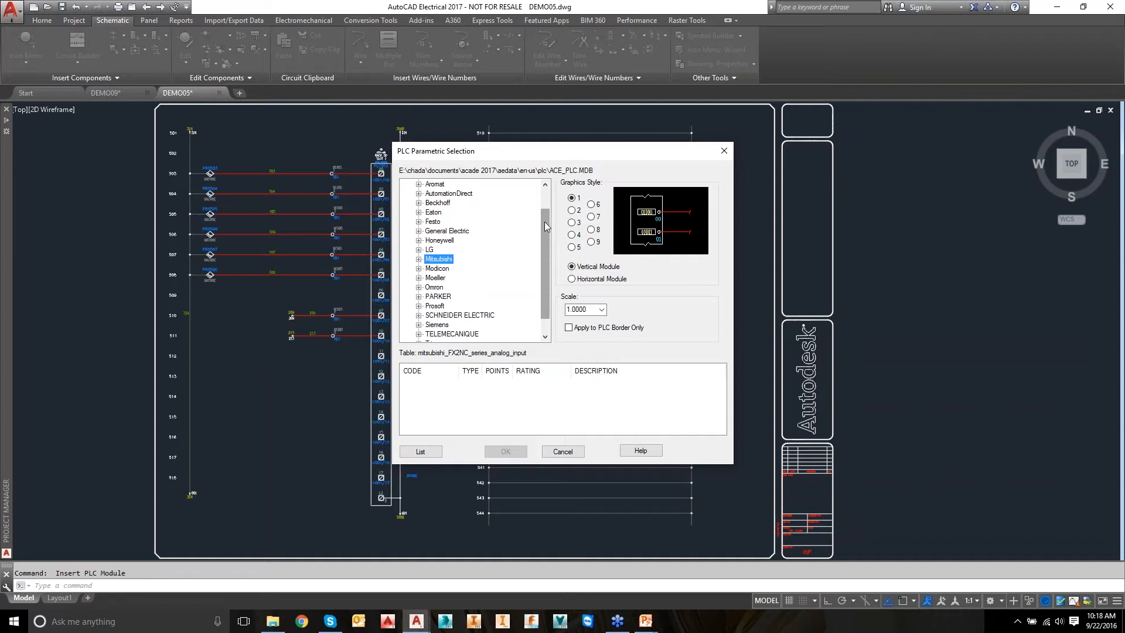
{"action": "mouse_move", "coordinate": [545, 227]}
{"action": "left_mouse_down"}
{"action": "mouse_move", "coordinate": [545, 203]}
{"action": "mouse_move", "coordinate": [545, 243]}
{"action": "left_mouse_up"}
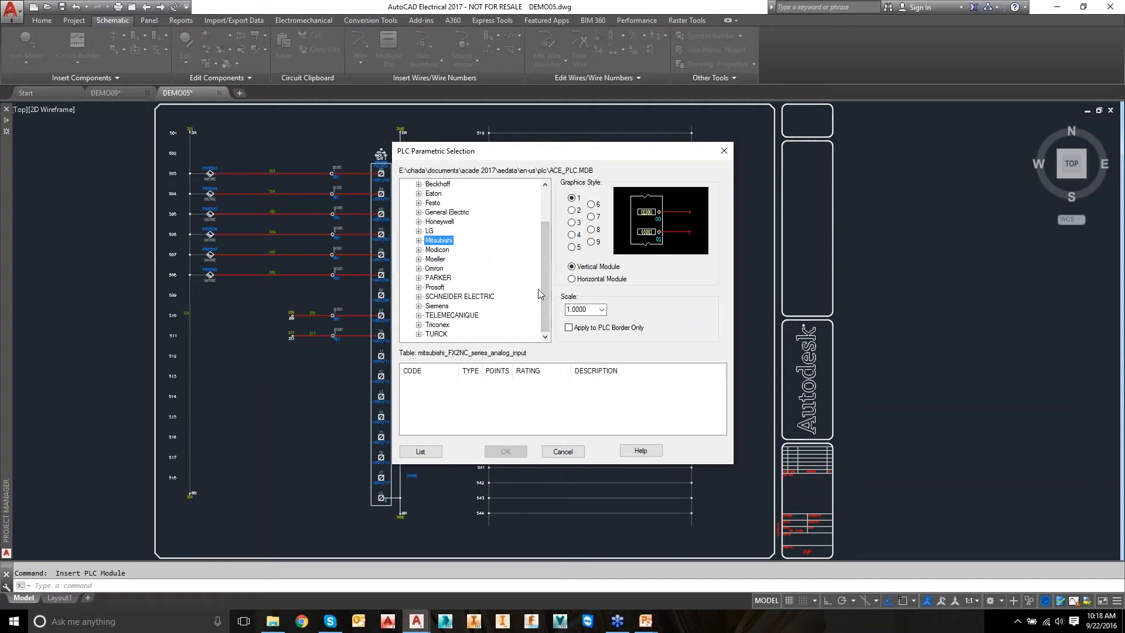
{"action": "left_click_drag", "start_coordinate": [545, 289], "coordinate": [550, 236]}
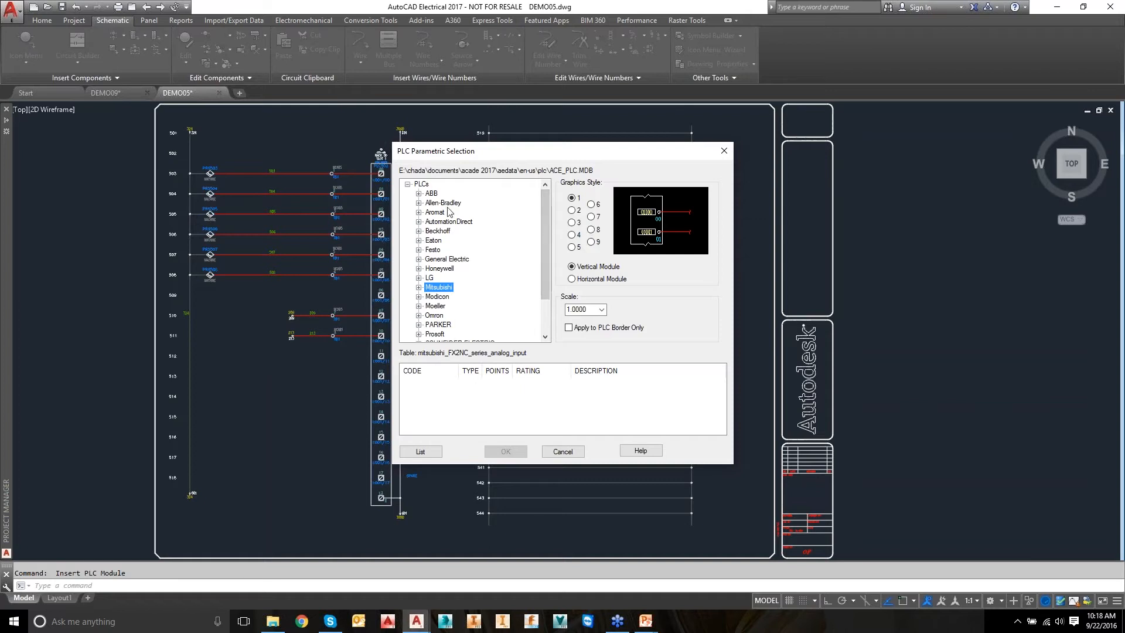
Choose the Allen-Bradley MICRO810 discrete combination module 2080-LC10-12AWA in vertical graphics style 1 for insertion.
{"action": "left_click", "coordinate": [419, 203]}
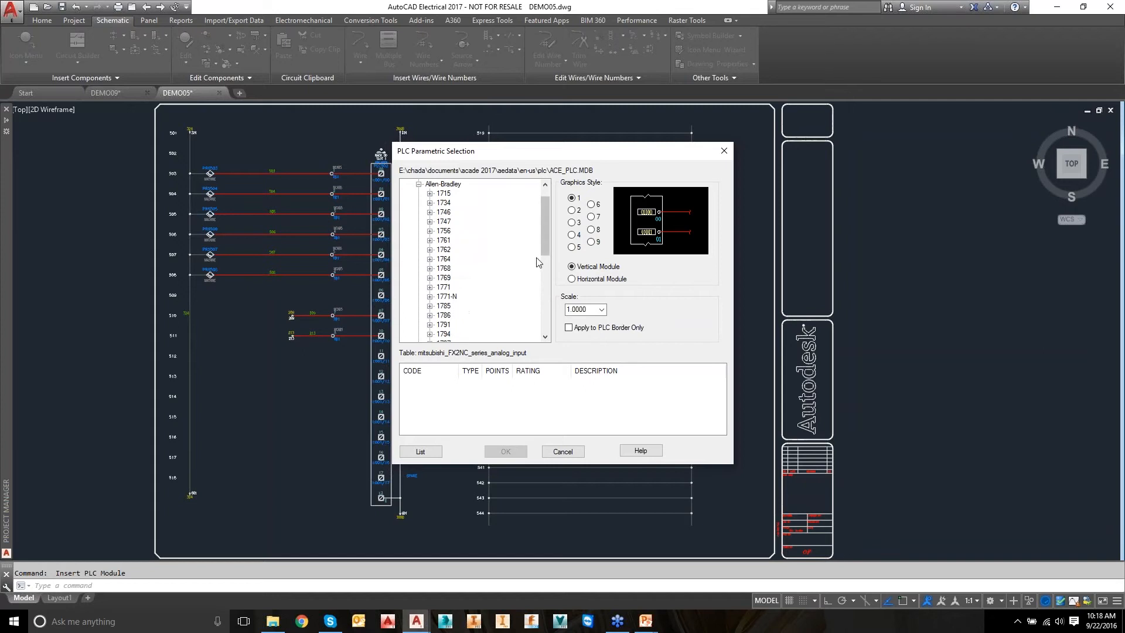
{"action": "left_click_drag", "start_coordinate": [542, 236], "coordinate": [543, 250]}
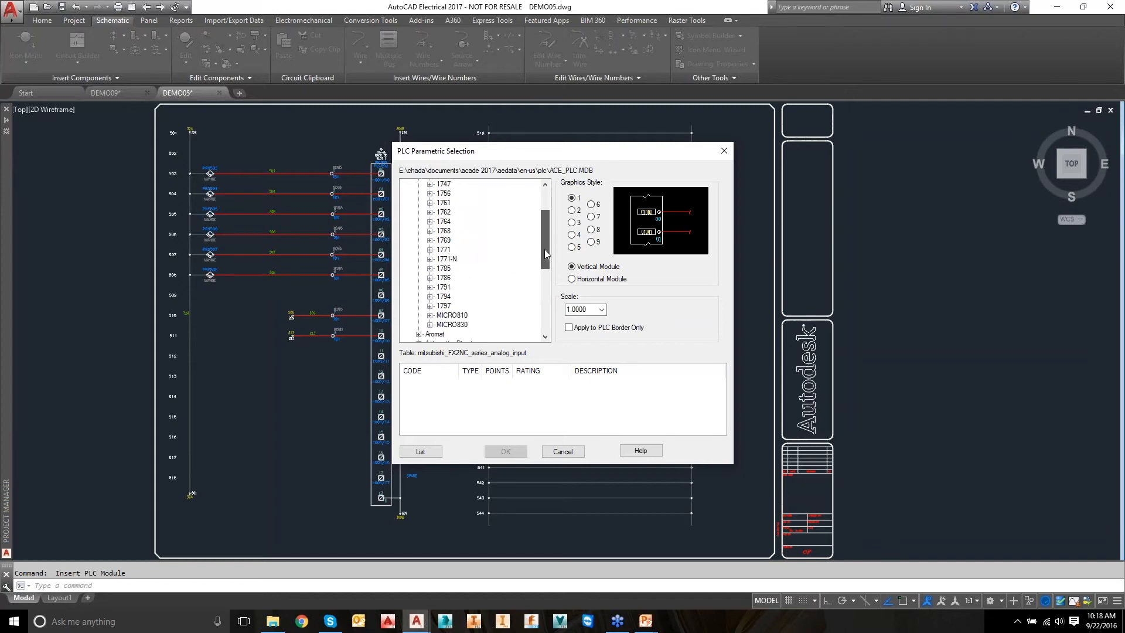
{"action": "left_click", "coordinate": [430, 316]}
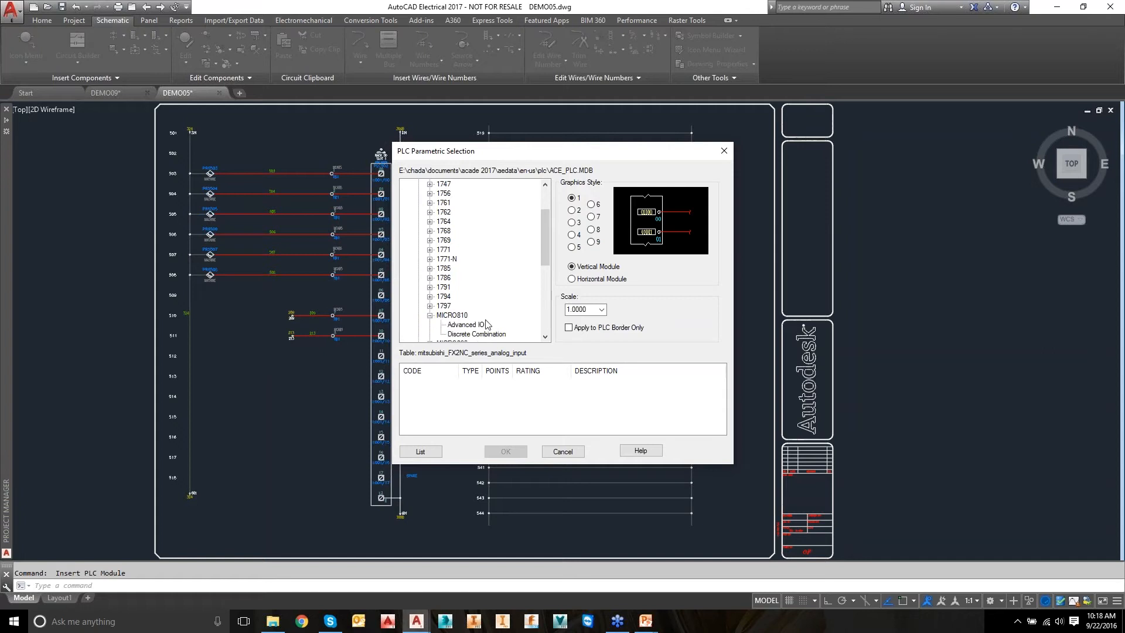
{"action": "scroll", "coordinate": [490, 324], "scroll_direction": "down", "scroll_amount": 1}
{"action": "left_click", "coordinate": [488, 306]}
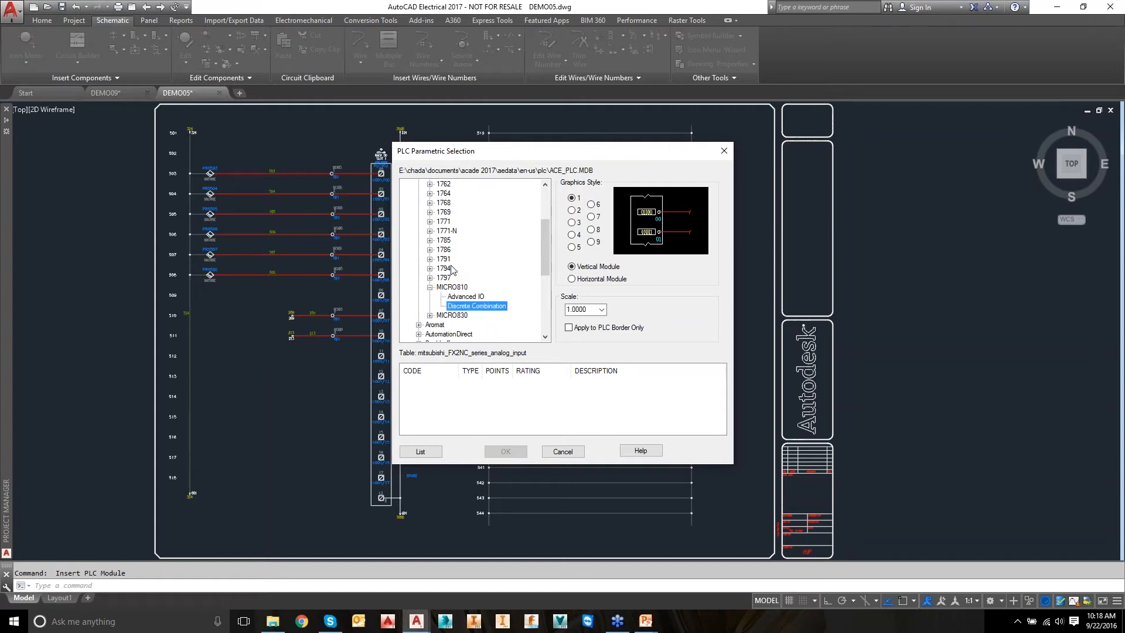
{"action": "double_click", "coordinate": [476, 309]}
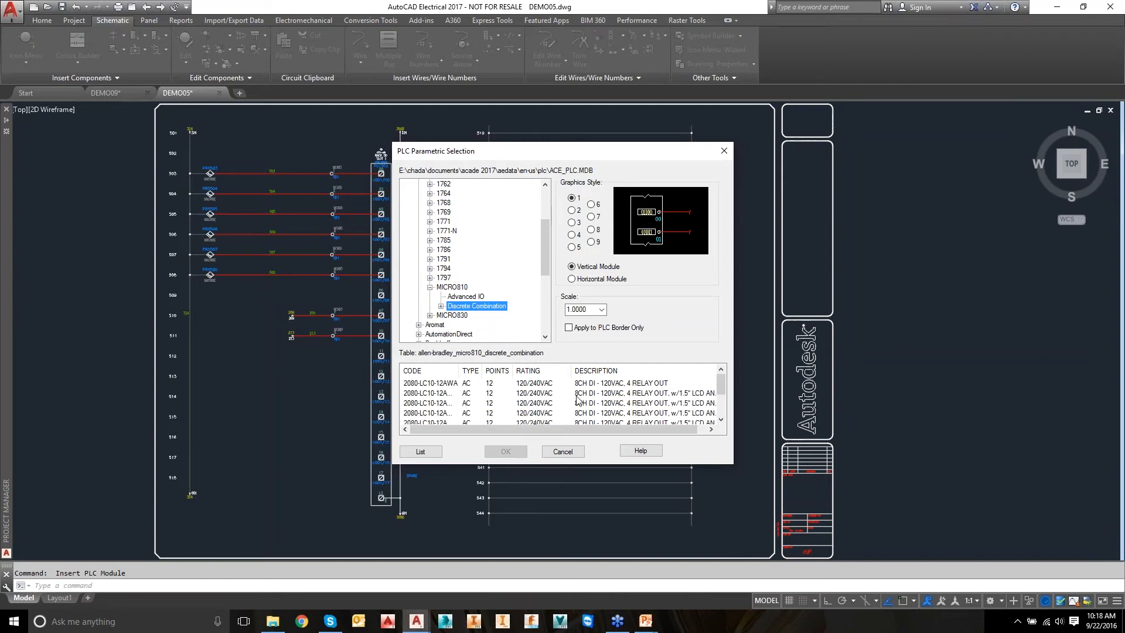
{"action": "mouse_move", "coordinate": [718, 388]}
{"action": "left_mouse_down"}
{"action": "mouse_move", "coordinate": [721, 415]}
{"action": "mouse_move", "coordinate": [725, 386]}
{"action": "left_mouse_up"}
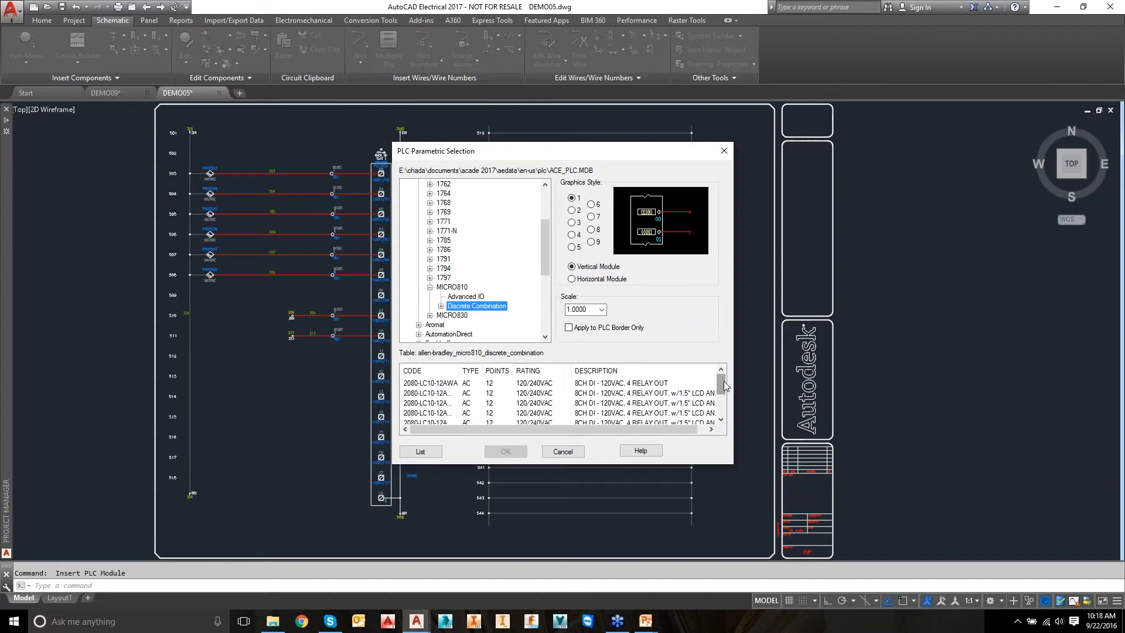
{"action": "left_click", "coordinate": [581, 383]}
{"action": "left_click", "coordinate": [516, 460]}
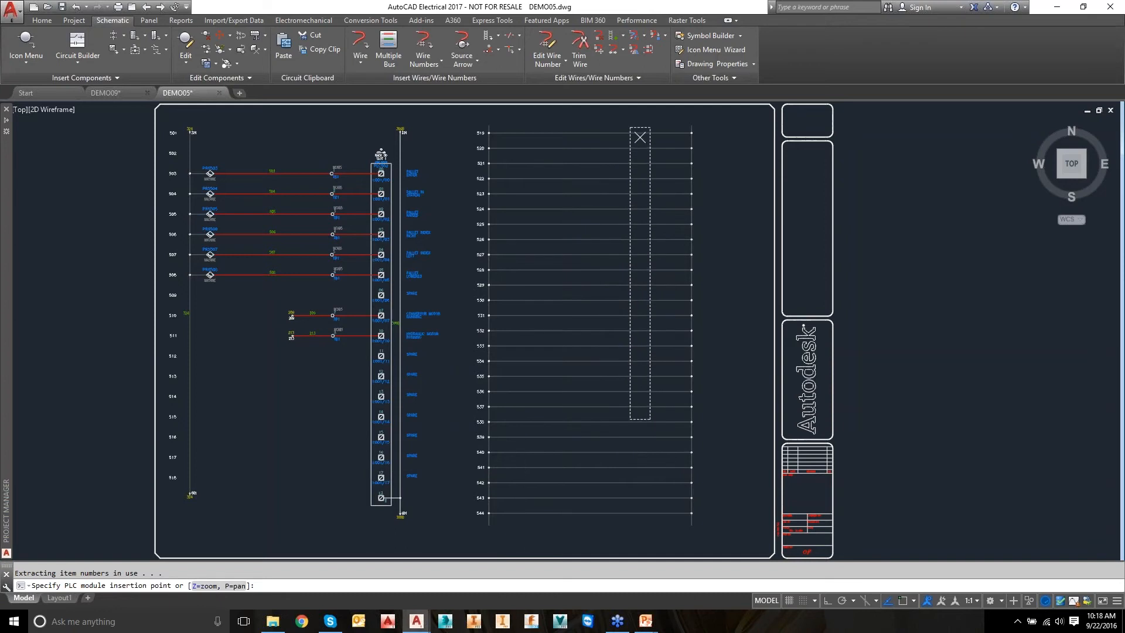
Place the PLC module across the new ladder from rung 519, inserting all I/O points at 0.7500 spacing and including unused connections.
{"action": "left_click", "coordinate": [586, 132]}
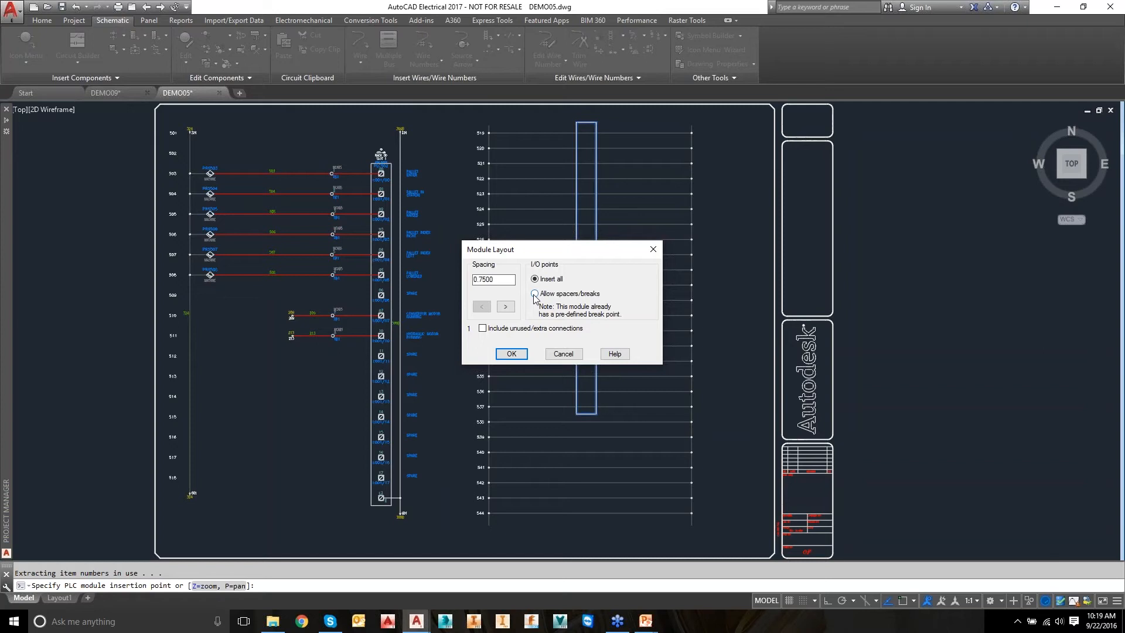
{"action": "left_click", "coordinate": [482, 328]}
{"action": "left_click", "coordinate": [510, 354]}
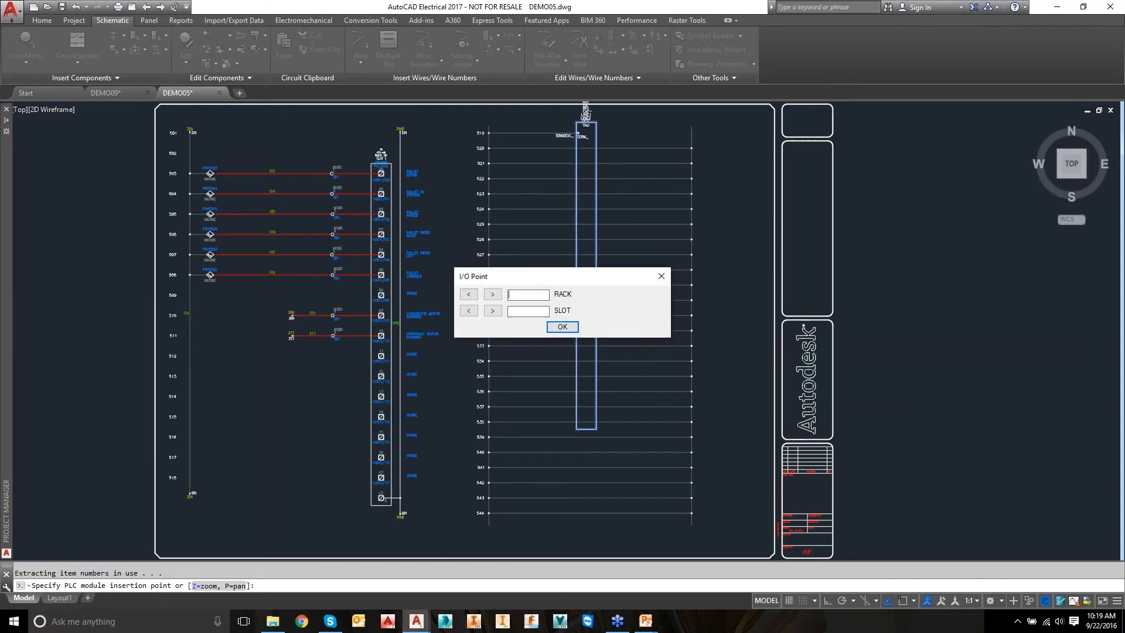
Assign the PLC module to rack 1, slot 1.
{"action": "left_click", "coordinate": [492, 295]}
{"action": "left_click", "coordinate": [493, 311]}
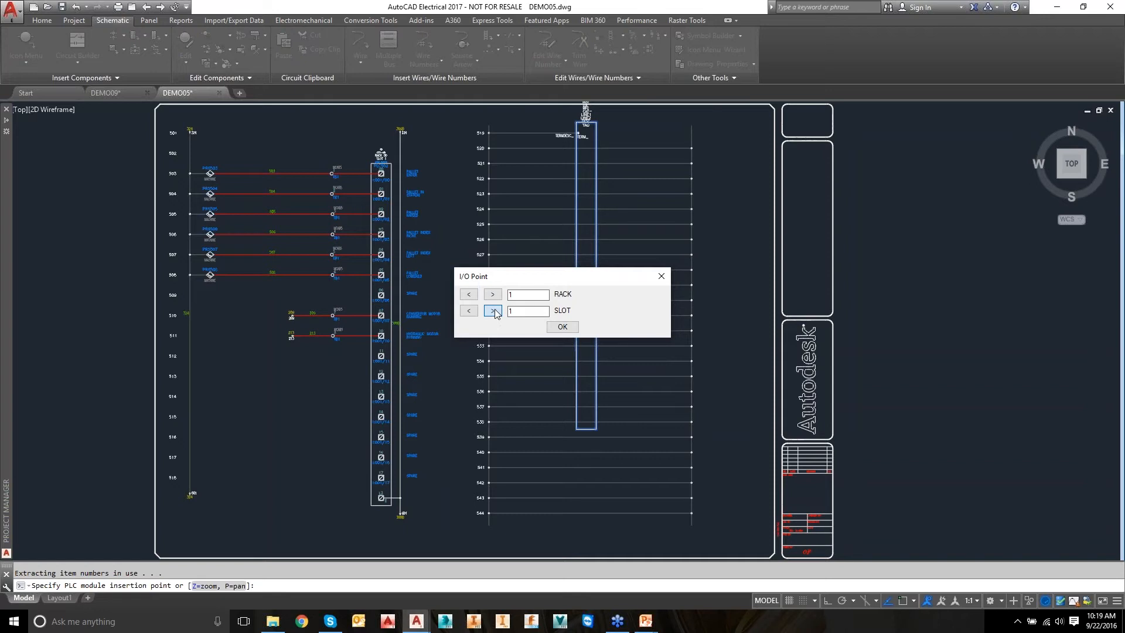
{"action": "left_click", "coordinate": [562, 326]}
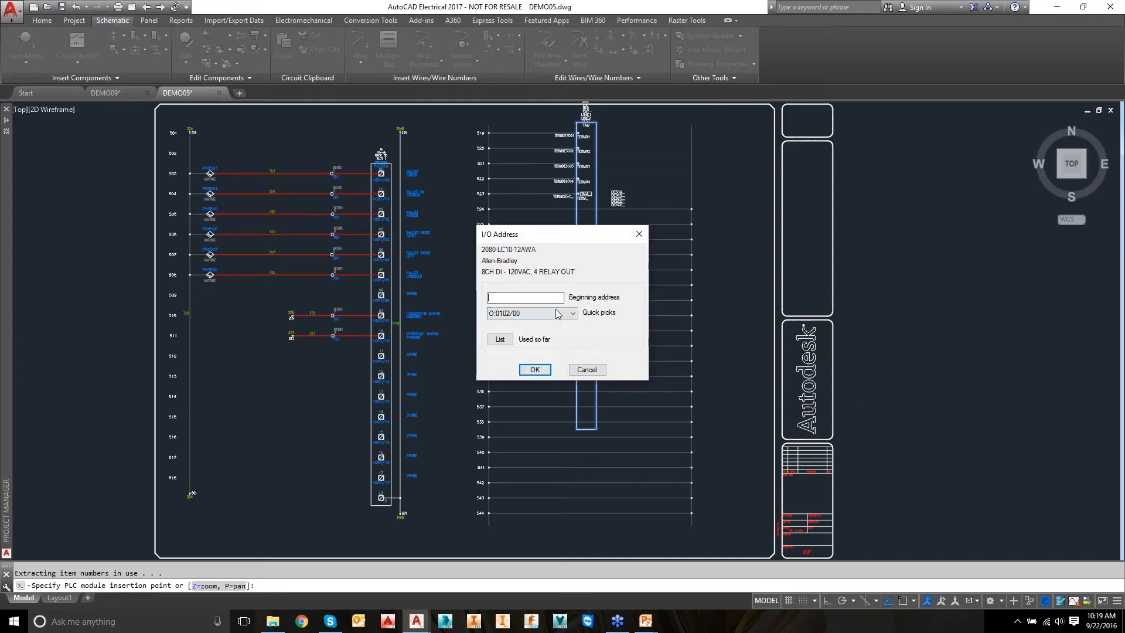
Set the PLC module's first beginning I/O address to O:12/00 and continue the module without a break.
{"action": "left_click", "coordinate": [573, 314]}
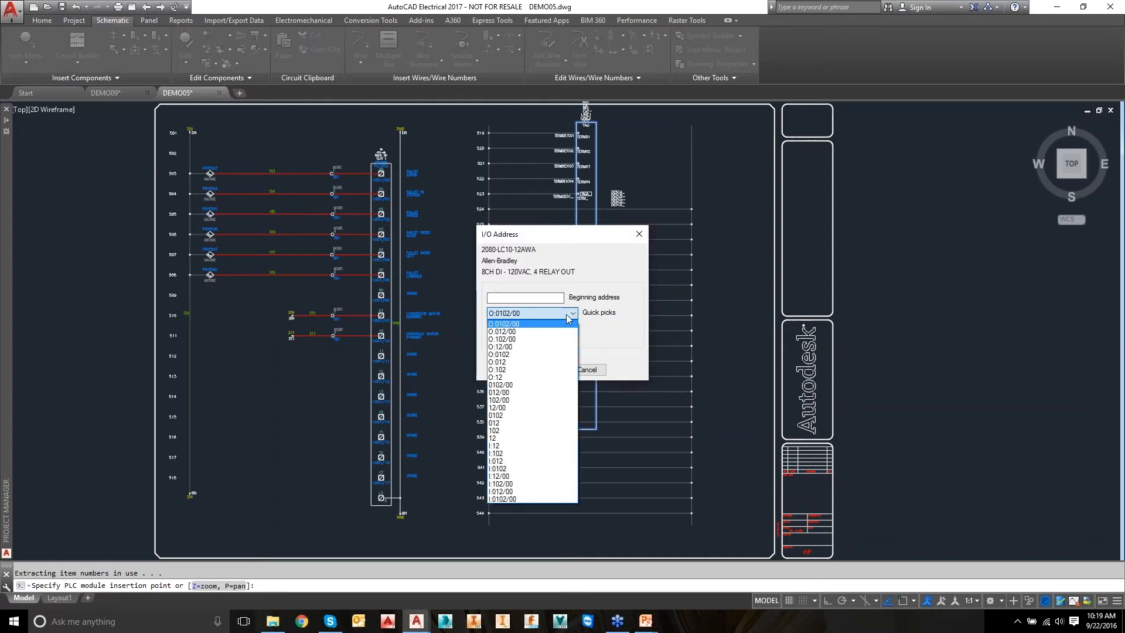
{"action": "left_click", "coordinate": [516, 347]}
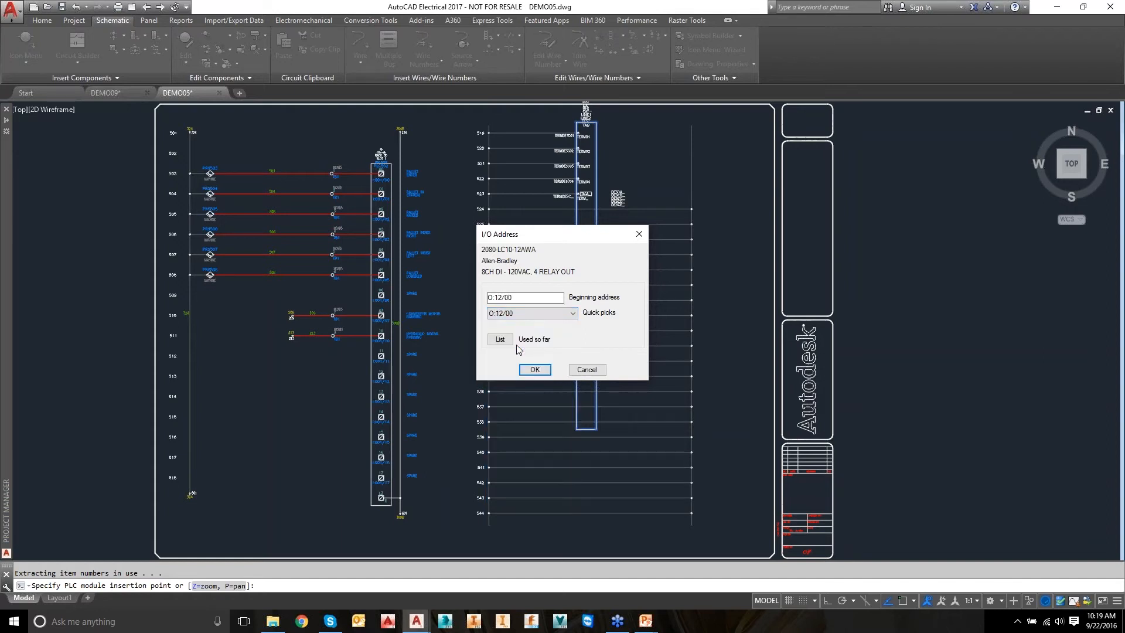
{"action": "left_click", "coordinate": [536, 370]}
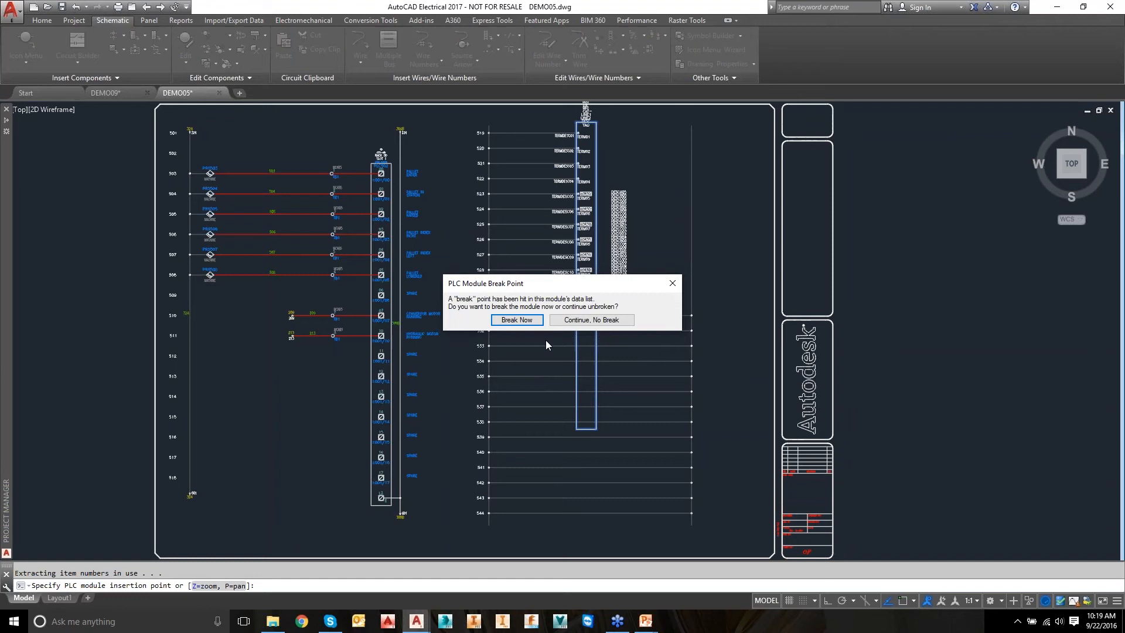
{"action": "left_click", "coordinate": [591, 319]}
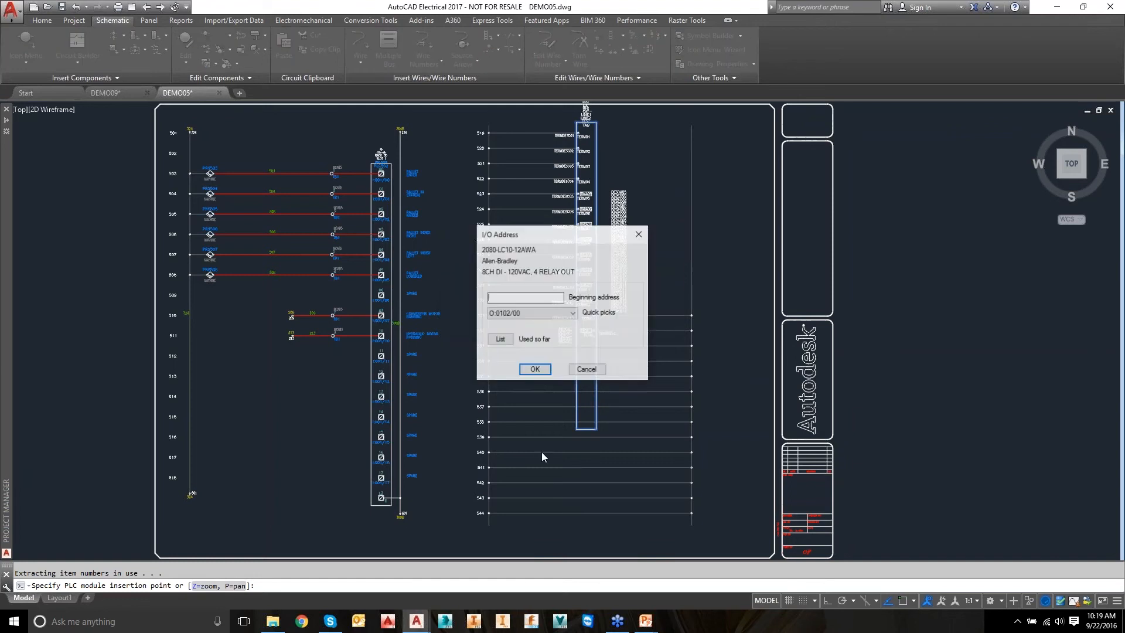
Set the beginning address for the module's output points to O:12/00 and complete the insertion.
{"action": "left_click", "coordinate": [563, 314]}
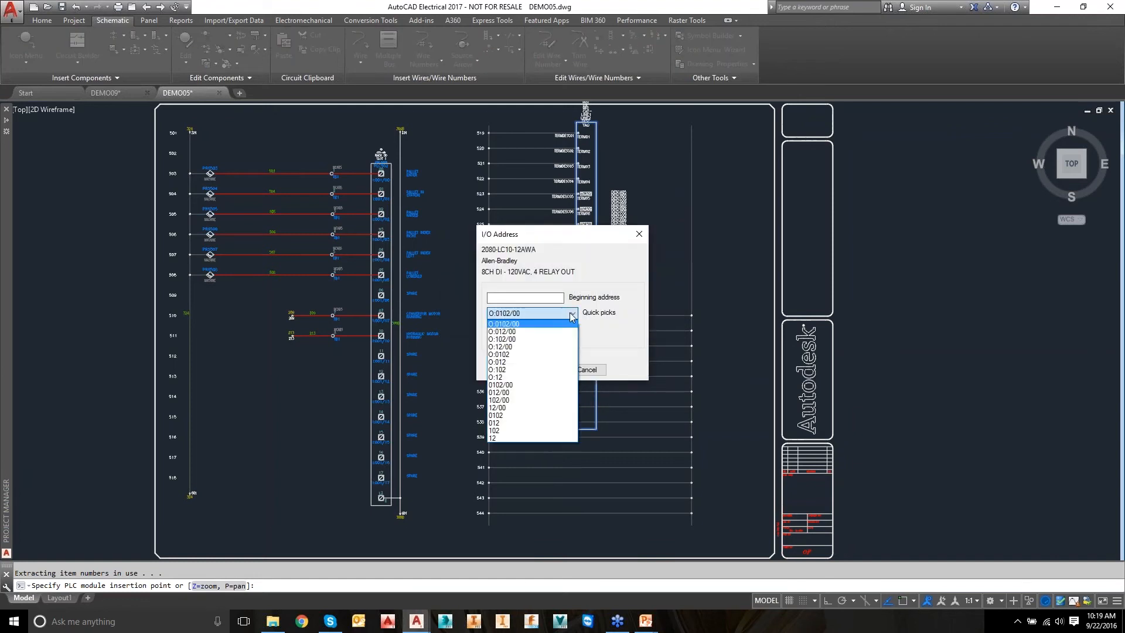
{"action": "left_click", "coordinate": [541, 347]}
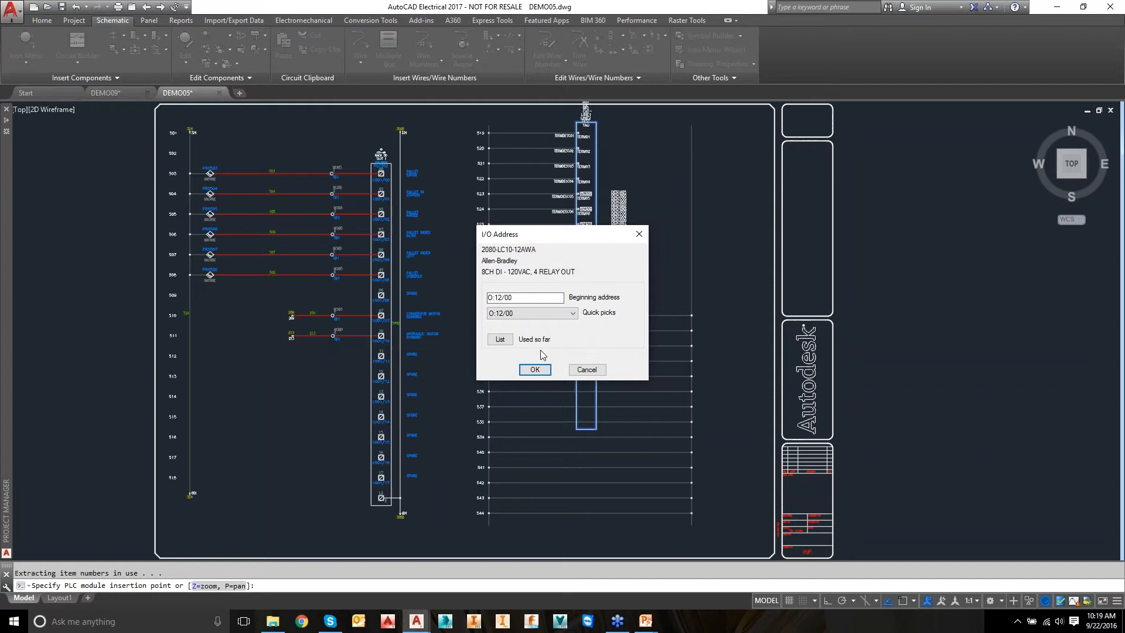
{"action": "left_click", "coordinate": [534, 370]}
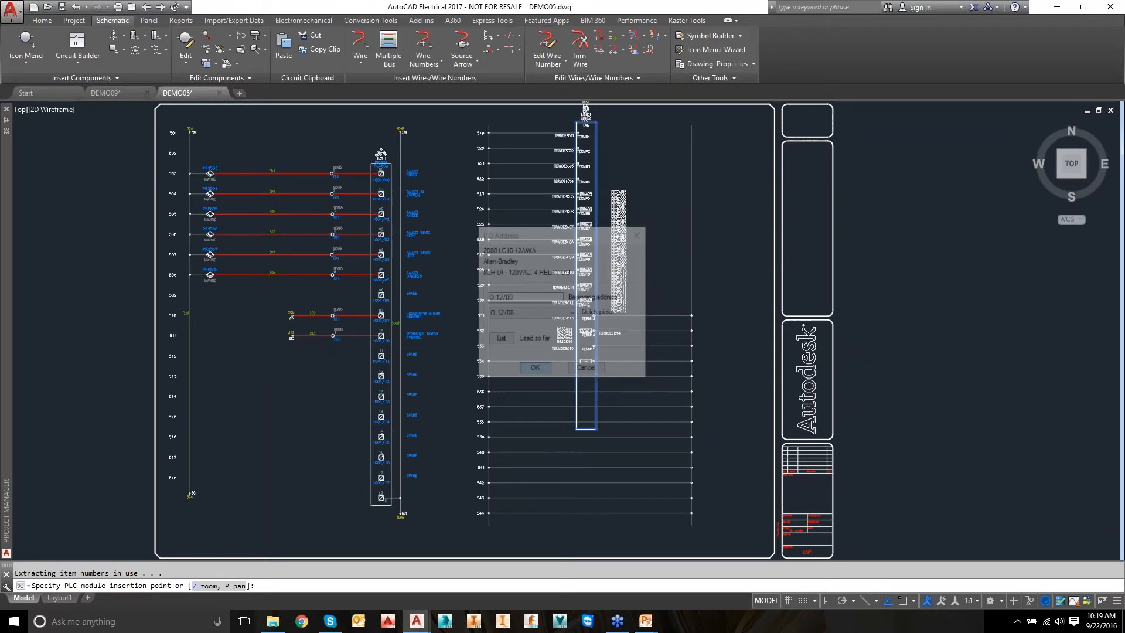
Examine the inserted PLC module's I/O addresses and open it for editing to review its individual I/O points and description fields.
{"action": "scroll", "coordinate": [552, 284], "scroll_direction": "up", "scroll_amount": 8}
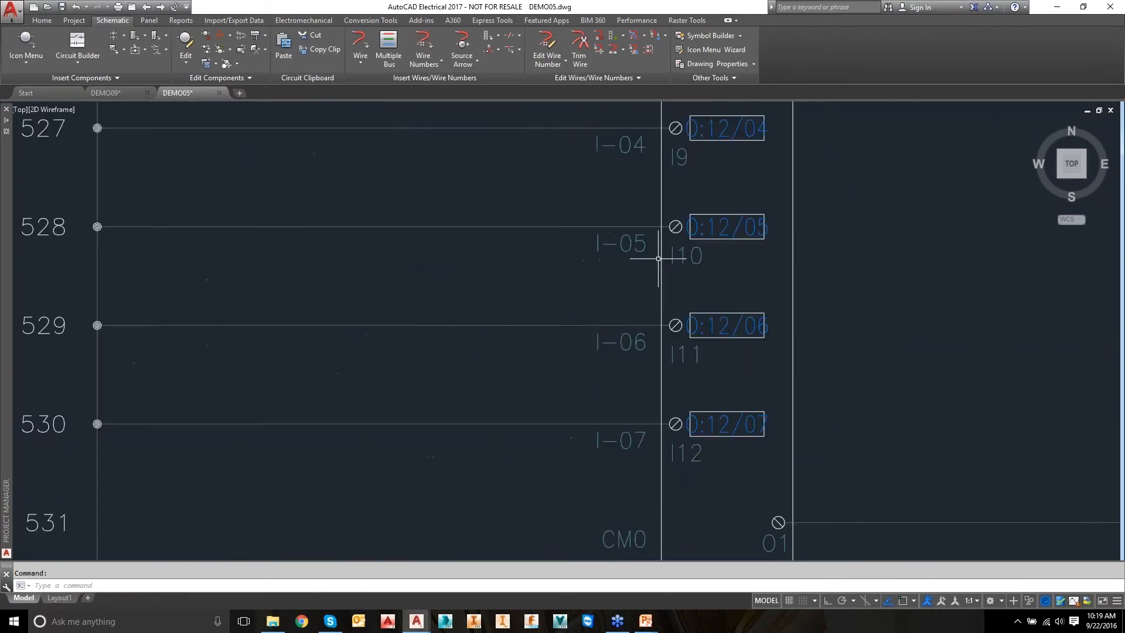
{"action": "scroll", "coordinate": [464, 373], "scroll_direction": "down", "scroll_amount": 4}
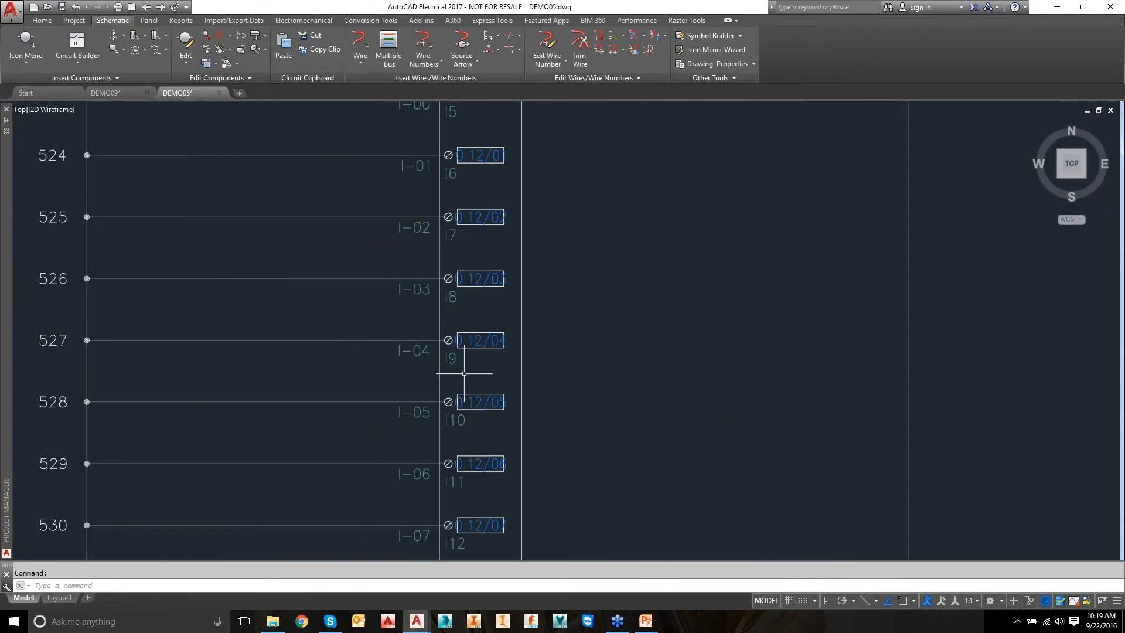
{"action": "mouse_move", "coordinate": [547, 384]}
{"action": "middle_mouse_down"}
{"action": "mouse_move", "coordinate": [529, 294]}
{"action": "mouse_move", "coordinate": [530, 143]}
{"action": "mouse_move", "coordinate": [559, 513]}
{"action": "mouse_move", "coordinate": [595, 324]}
{"action": "mouse_move", "coordinate": [595, 243]}
{"action": "middle_mouse_up"}
{"action": "scroll", "coordinate": [560, 513], "scroll_direction": "up", "scroll_amount": 2}
{"action": "scroll", "coordinate": [590, 342], "scroll_direction": "down", "scroll_amount": 3}
{"action": "right_click", "coordinate": [555, 209]}
{"action": "left_click", "coordinate": [552, 171]}
{"action": "left_click", "coordinate": [442, 213]}
{"action": "left_click", "coordinate": [443, 221]}
{"action": "left_click", "coordinate": [446, 244]}
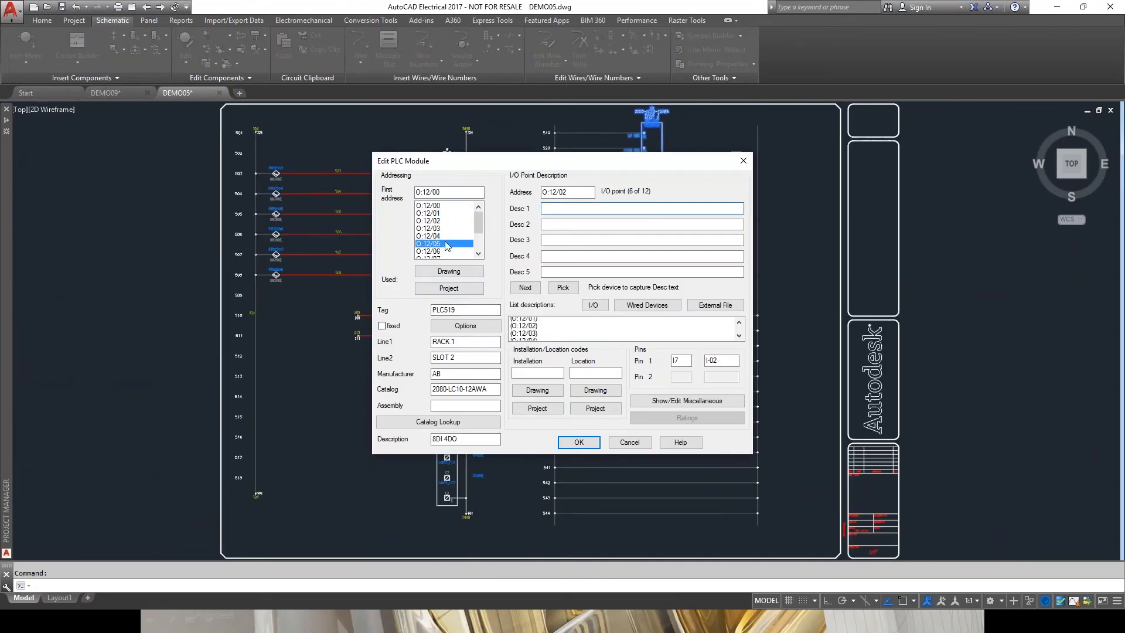
{"action": "key", "text": "Tab"}
{"action": "key", "text": "Tab"}
{"action": "key", "text": "Tab"}
{"action": "key", "text": "Tab"}
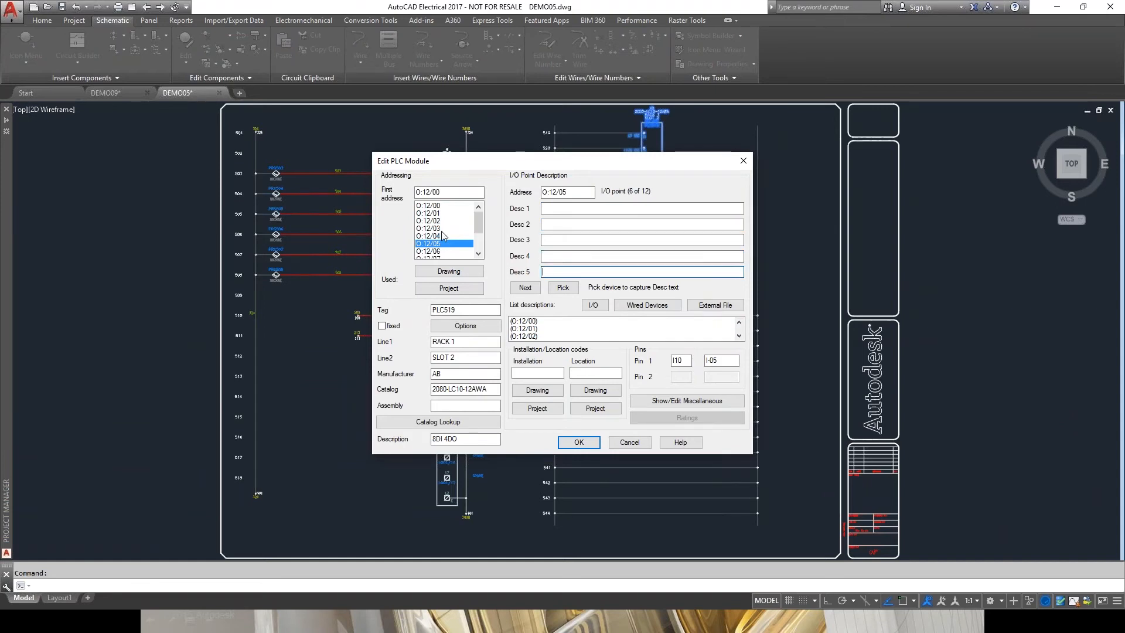
{"action": "left_click", "coordinate": [444, 213]}
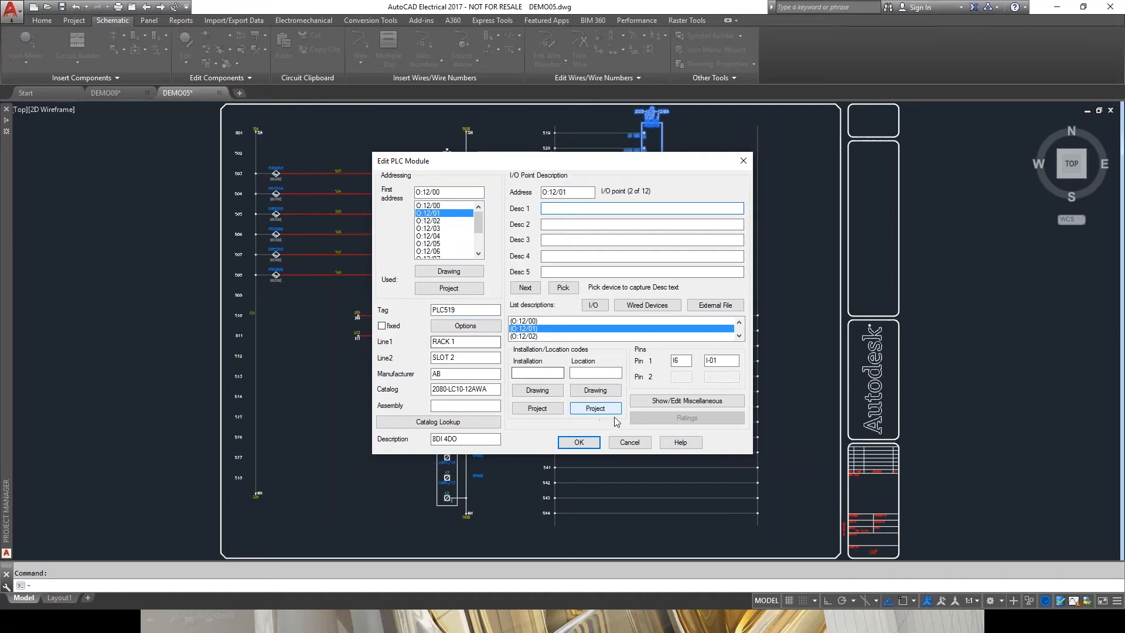
{"action": "left_click", "coordinate": [590, 447]}
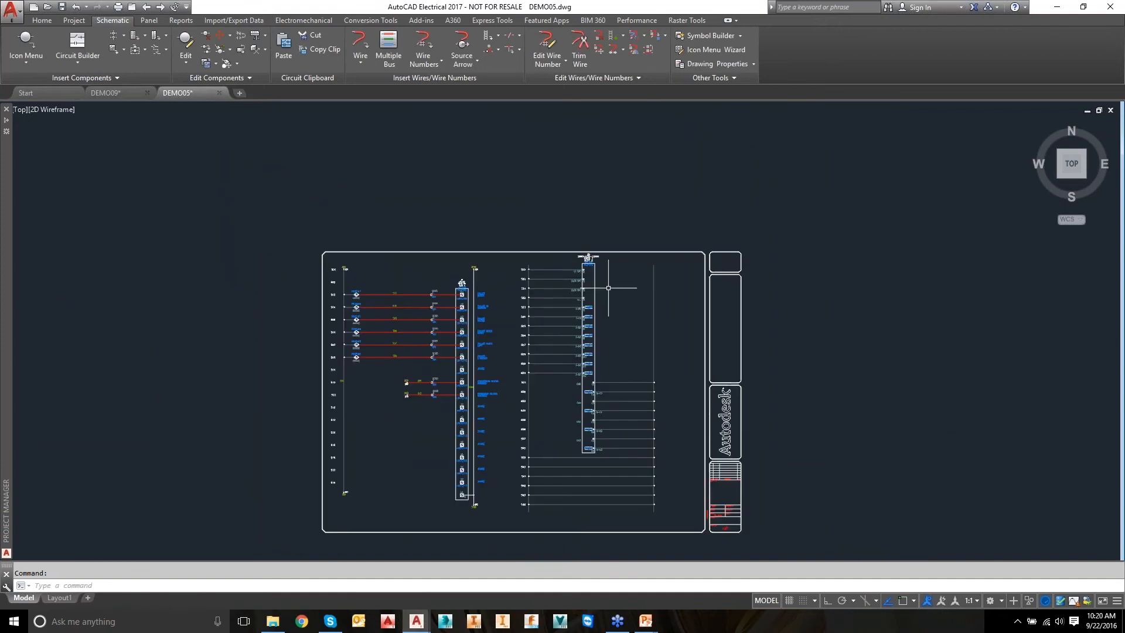
Trim the unused rung wires 539 to 544 below the PLC module, using a fence across them.
{"action": "middle_click_drag", "start_coordinate": [626, 341], "coordinate": [593, 192]}
{"action": "scroll", "coordinate": [514, 188], "scroll_direction": "up", "scroll_amount": 4}
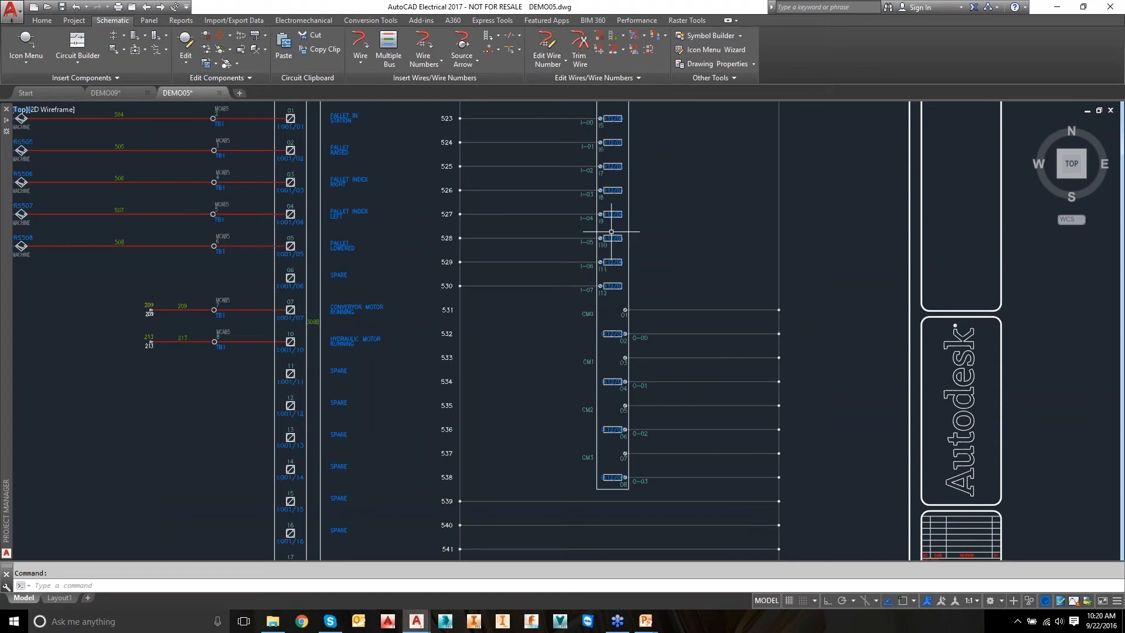
{"action": "scroll", "coordinate": [595, 283], "scroll_direction": "down", "scroll_amount": 2}
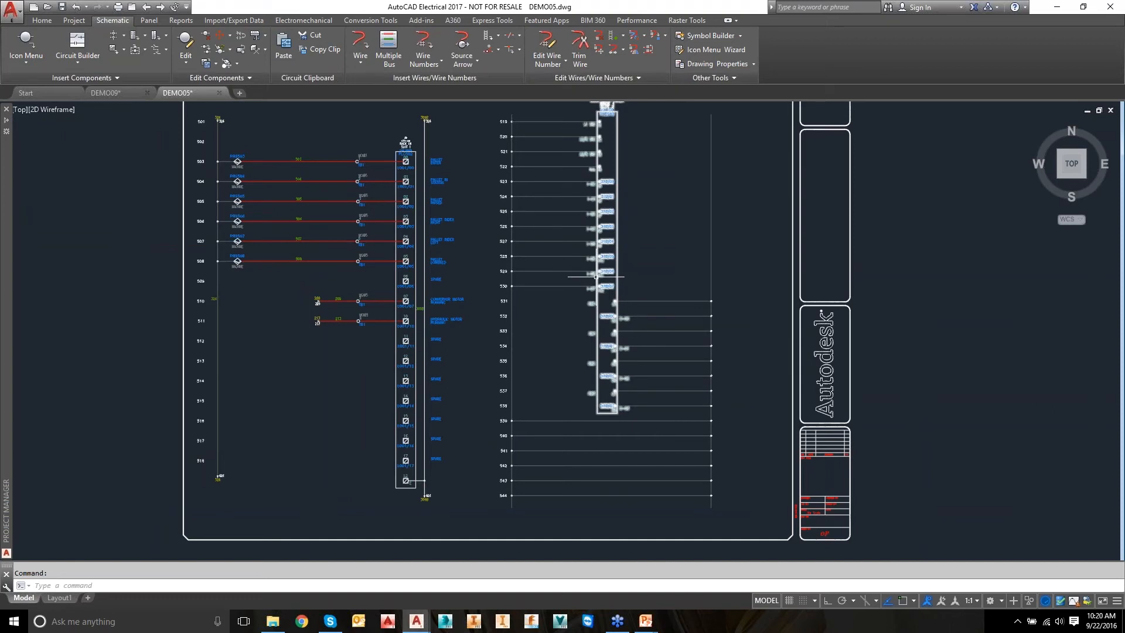
{"action": "left_click", "coordinate": [578, 53]}
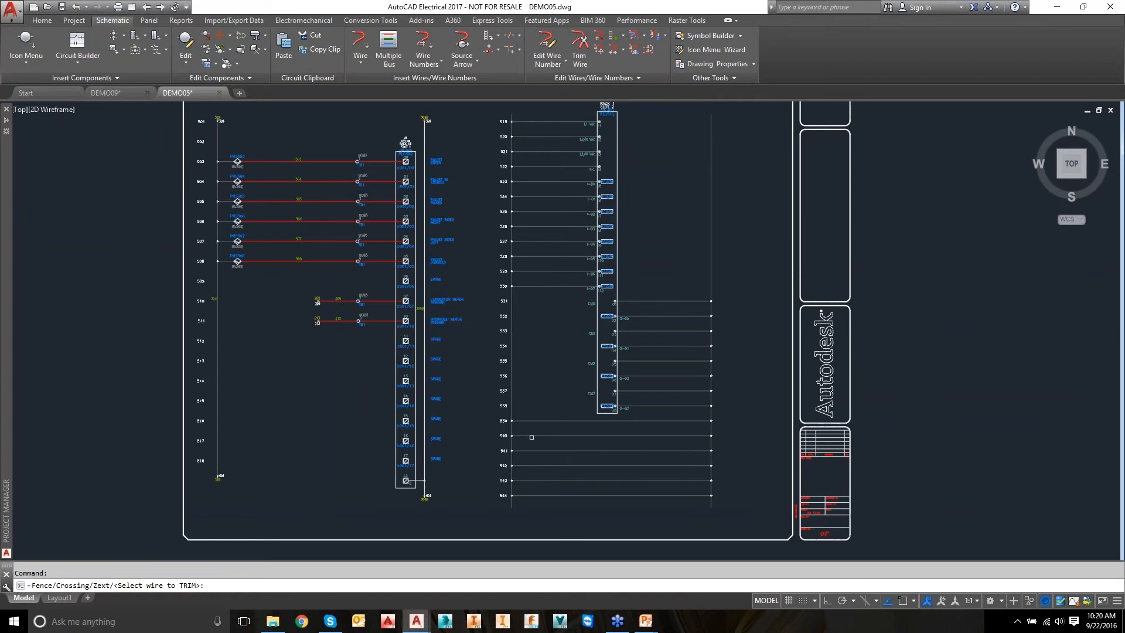
{"action": "scroll", "coordinate": [531, 437], "scroll_direction": "up", "scroll_amount": 12}
{"action": "scroll", "coordinate": [530, 436], "scroll_direction": "down", "scroll_amount": 4}
{"action": "scroll", "coordinate": [527, 432], "scroll_direction": "down", "scroll_amount": 8}
{"action": "type", "text": "f"}
{"action": "key", "text": "Return"}
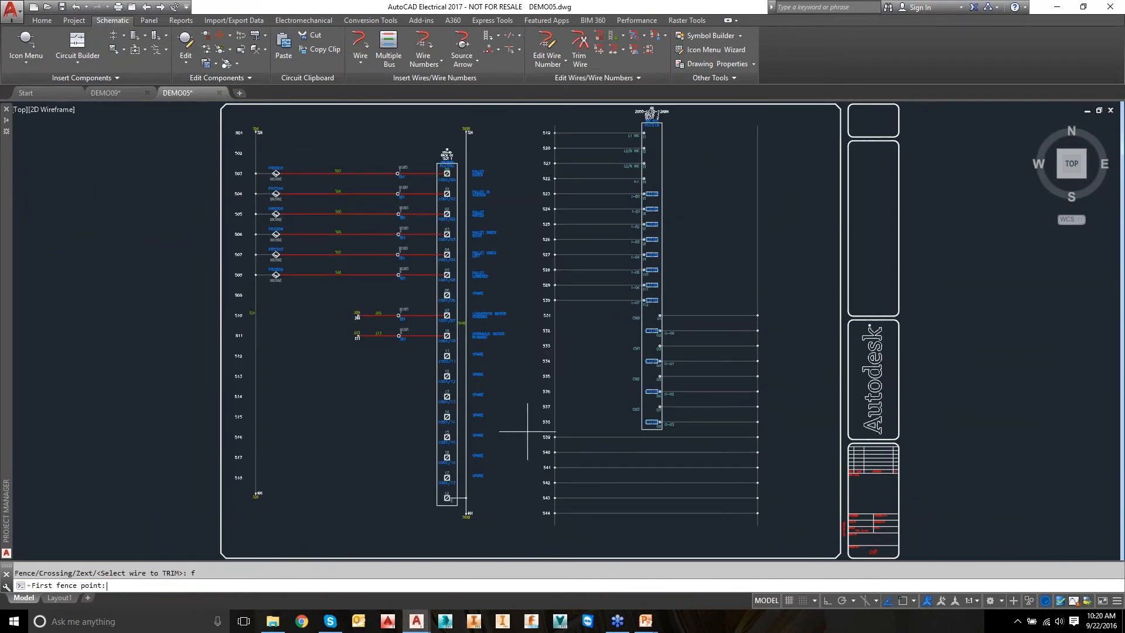
{"action": "left_click", "coordinate": [598, 423]}
{"action": "left_click", "coordinate": [599, 535]}
{"action": "key", "text": "Return"}
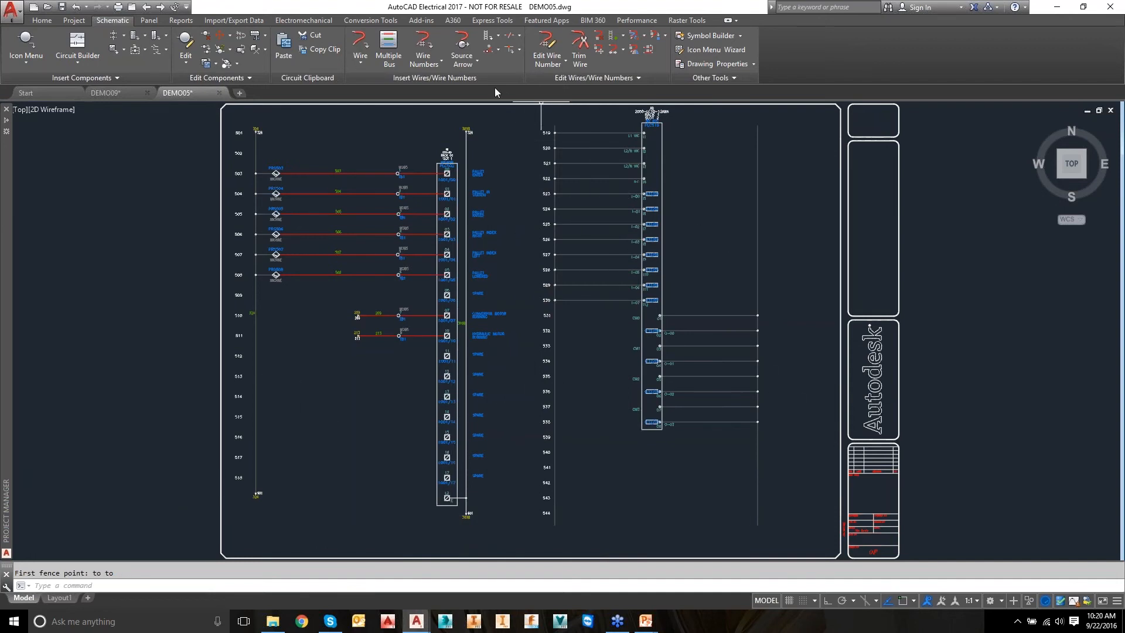
Insert a destination arrow at the top of the new ladder's left rail, linked to the source arrow ending the first ladder's left rail.
{"action": "left_click", "coordinate": [462, 45]}
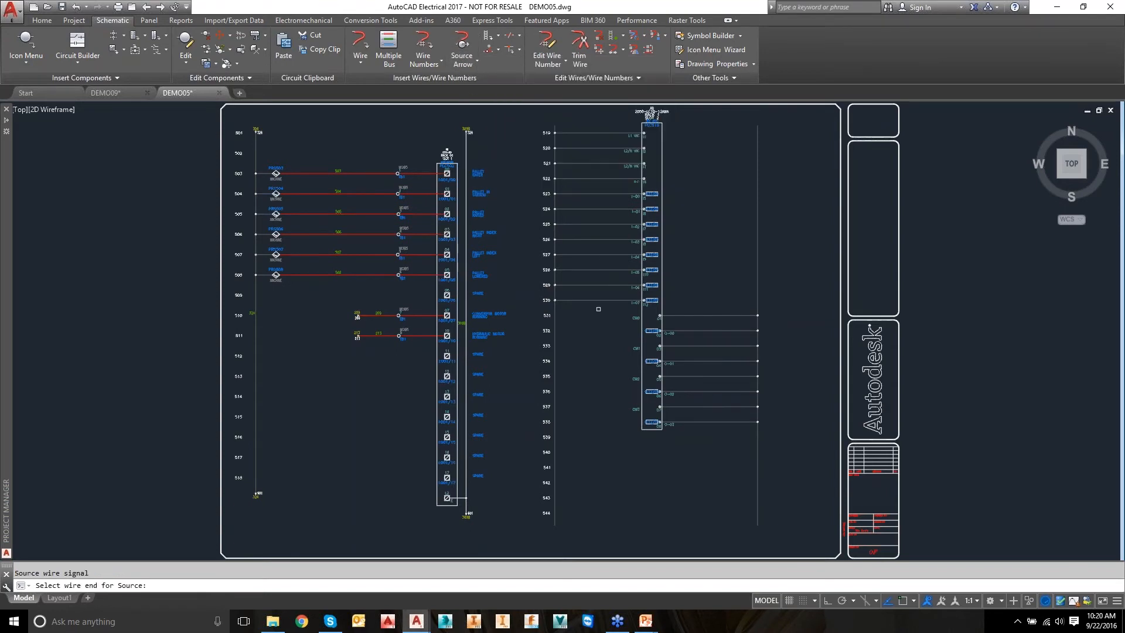
{"action": "key", "text": "Escape"}
{"action": "left_click", "coordinate": [462, 63]}
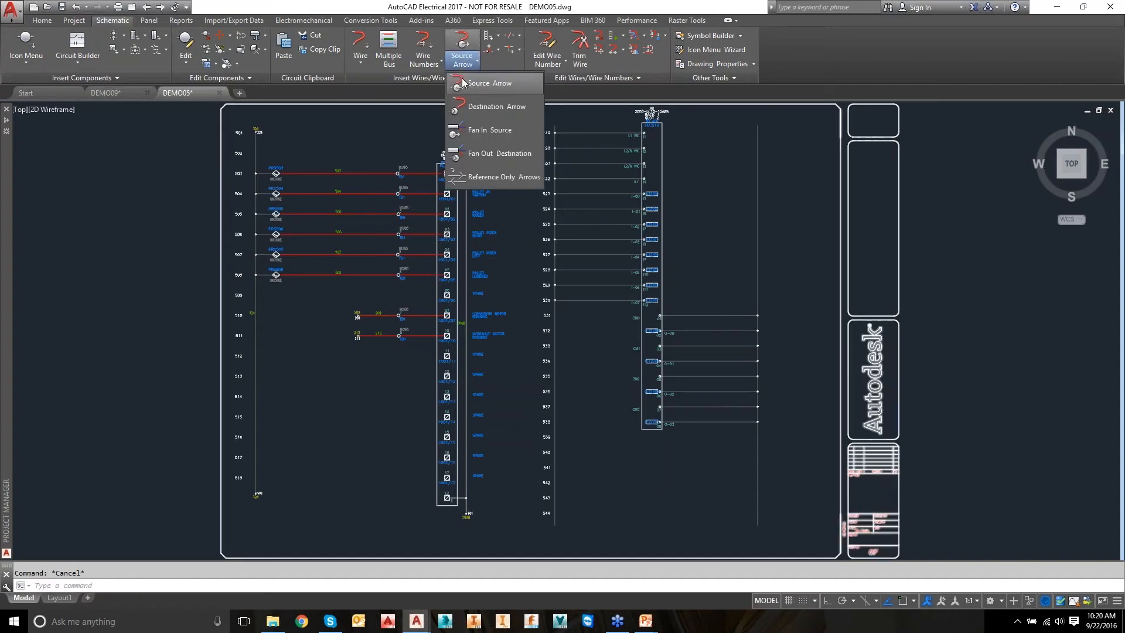
{"action": "left_click", "coordinate": [479, 103]}
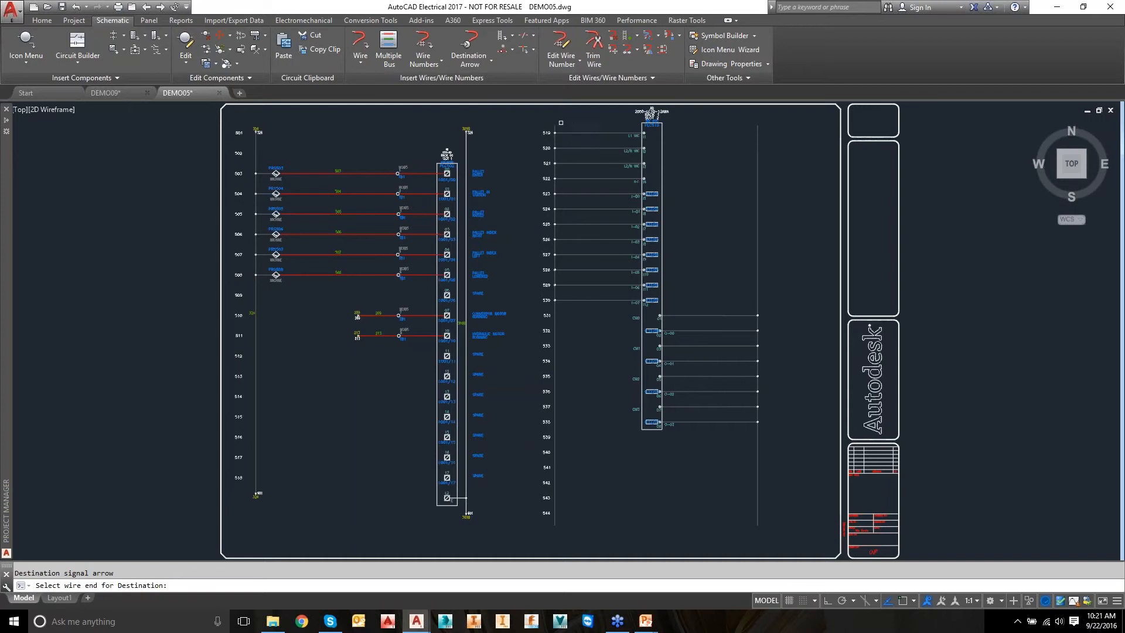
{"action": "left_click", "coordinate": [555, 125]}
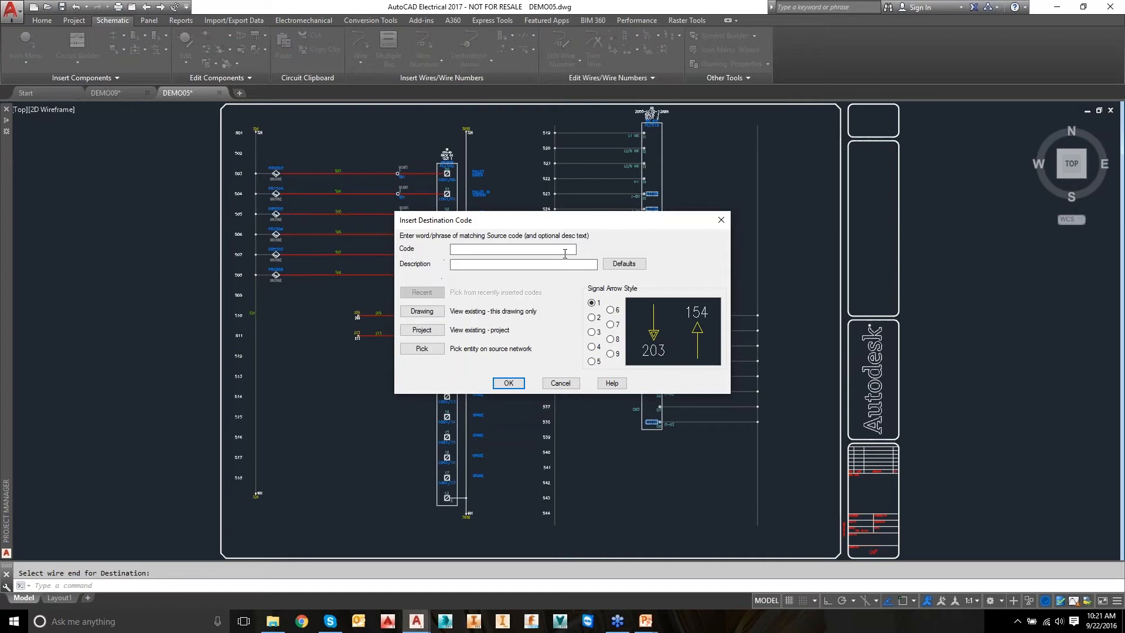
{"action": "left_click", "coordinate": [421, 348]}
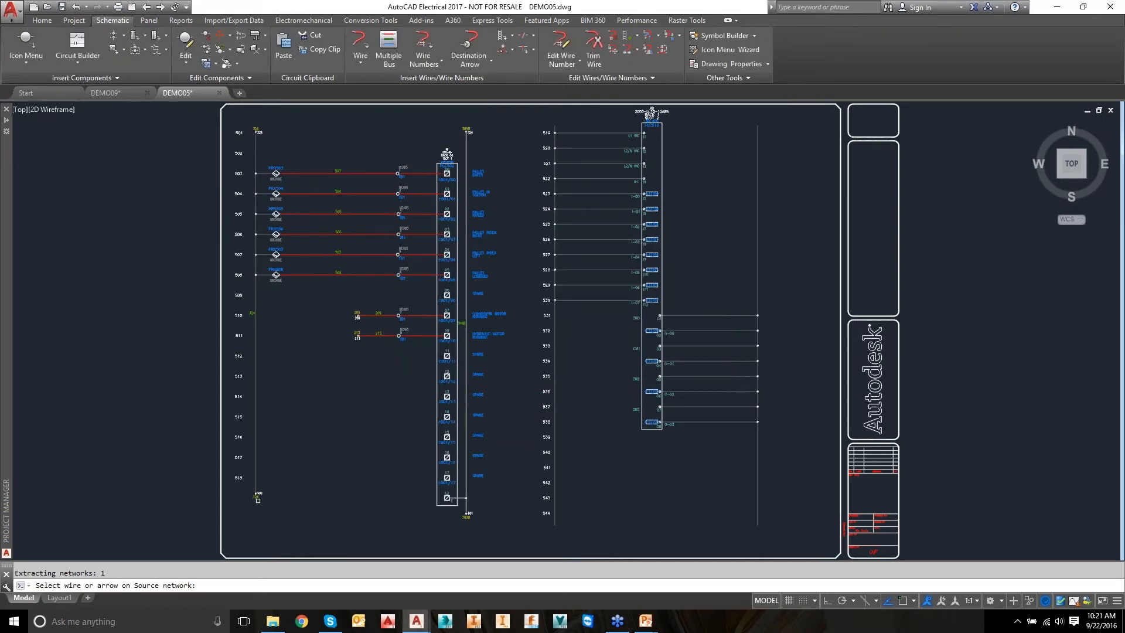
{"action": "left_click", "coordinate": [257, 495]}
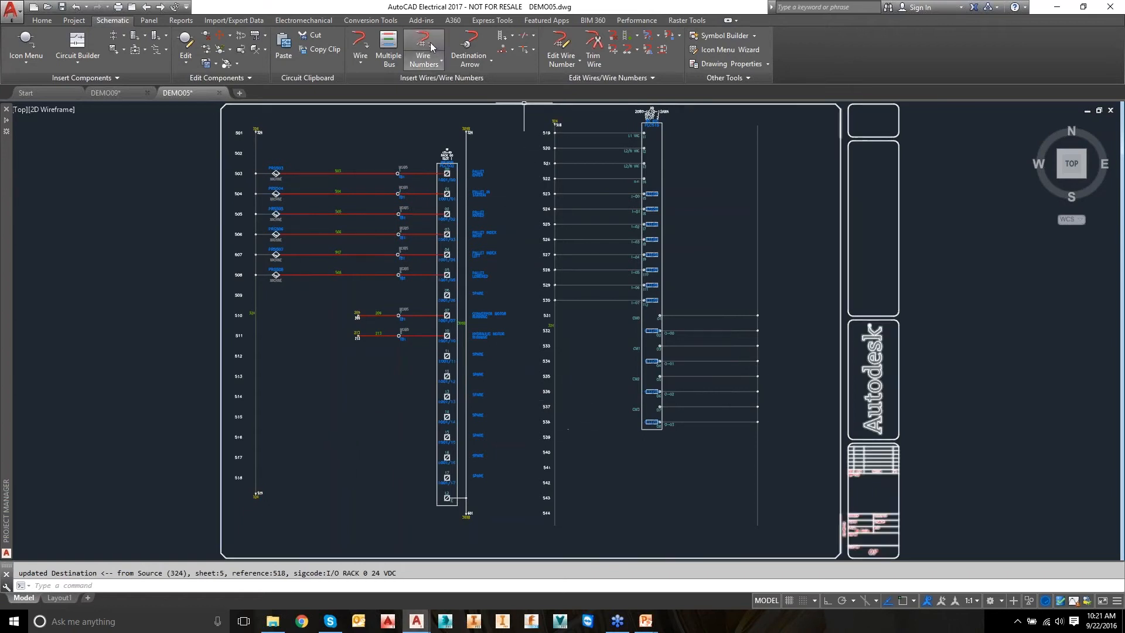
Add a destination arrow atop the new ladder's right rail, linked to the first ladder's right-rail source, and update its wires to layer WHT_16AWG.
{"action": "left_click", "coordinate": [472, 43]}
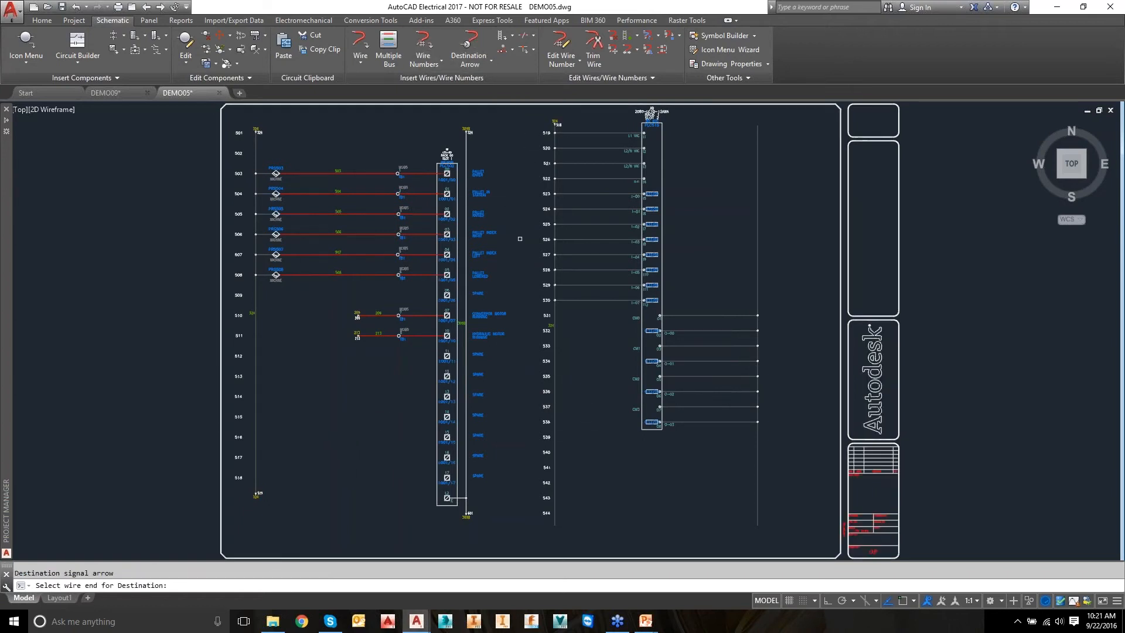
{"action": "left_click", "coordinate": [755, 125]}
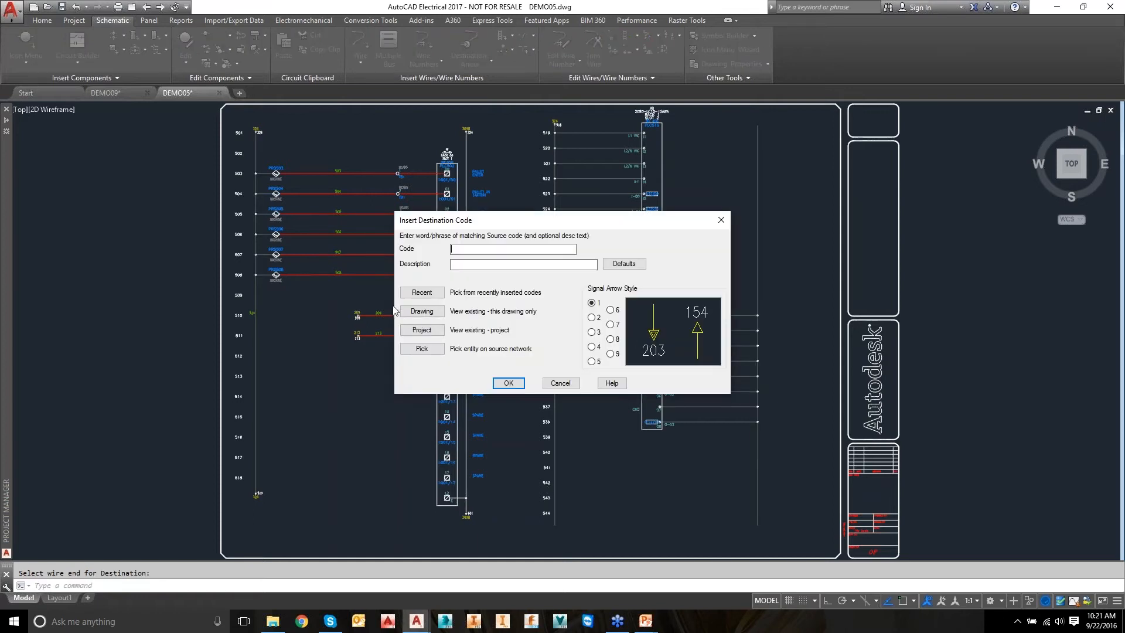
{"action": "left_click", "coordinate": [432, 350]}
{"action": "left_click", "coordinate": [484, 518]}
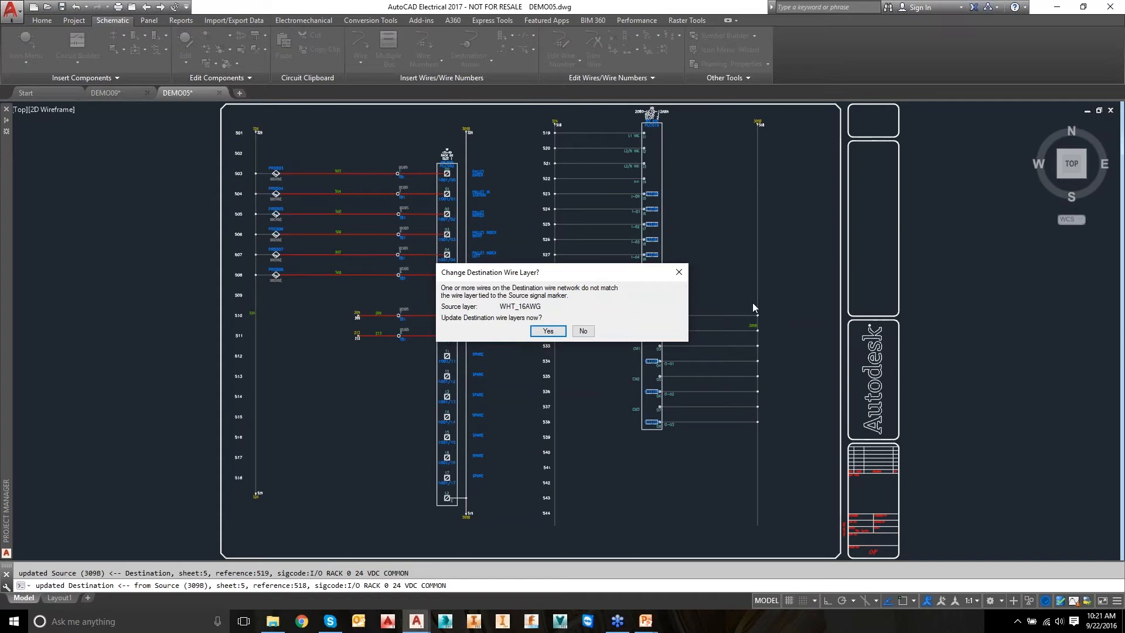
{"action": "left_click", "coordinate": [548, 331]}
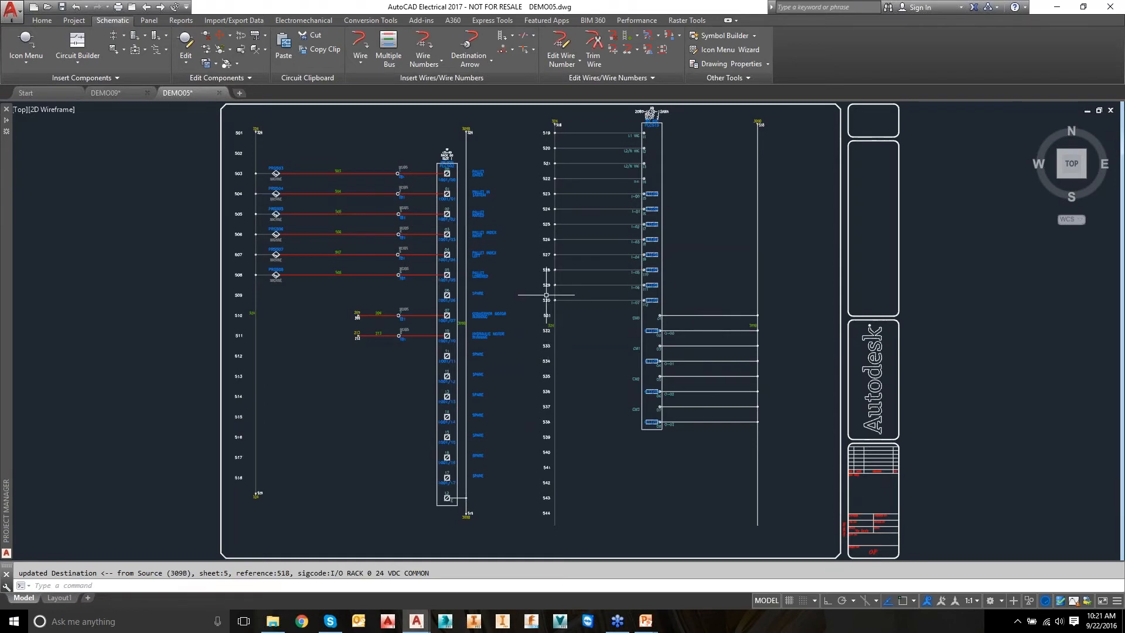
Scoot the entire new PLC module along its rungs, closer to the new ladder's right rail.
{"action": "scroll", "coordinate": [548, 331], "scroll_direction": "up", "scroll_amount": 2}
{"action": "middle_click_drag", "start_coordinate": [635, 309], "coordinate": [514, 269]}
{"action": "scroll", "coordinate": [495, 251], "scroll_direction": "up", "scroll_amount": 2}
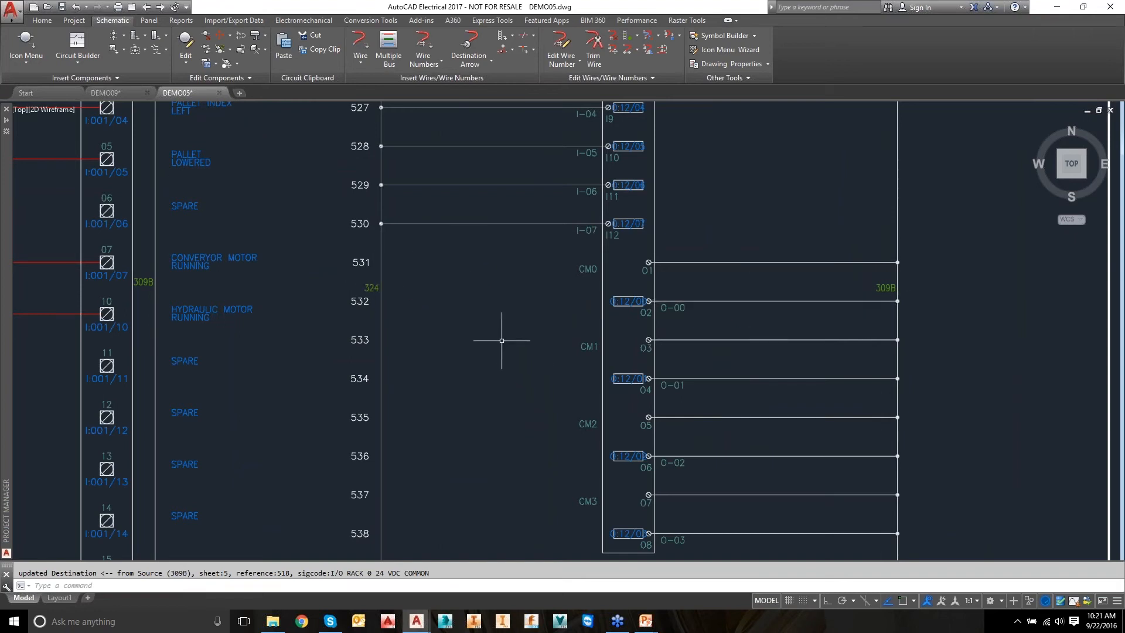
{"action": "scroll", "coordinate": [499, 317], "scroll_direction": "down", "scroll_amount": 4}
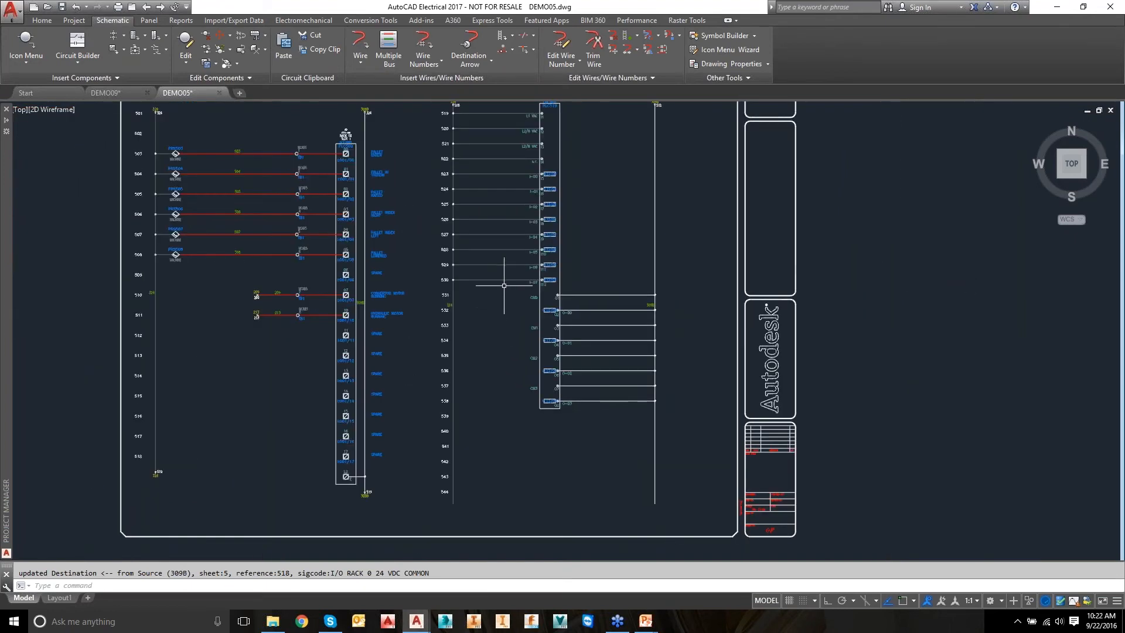
{"action": "middle_click", "coordinate": [494, 337]}
{"action": "middle_click", "coordinate": [495, 337]}
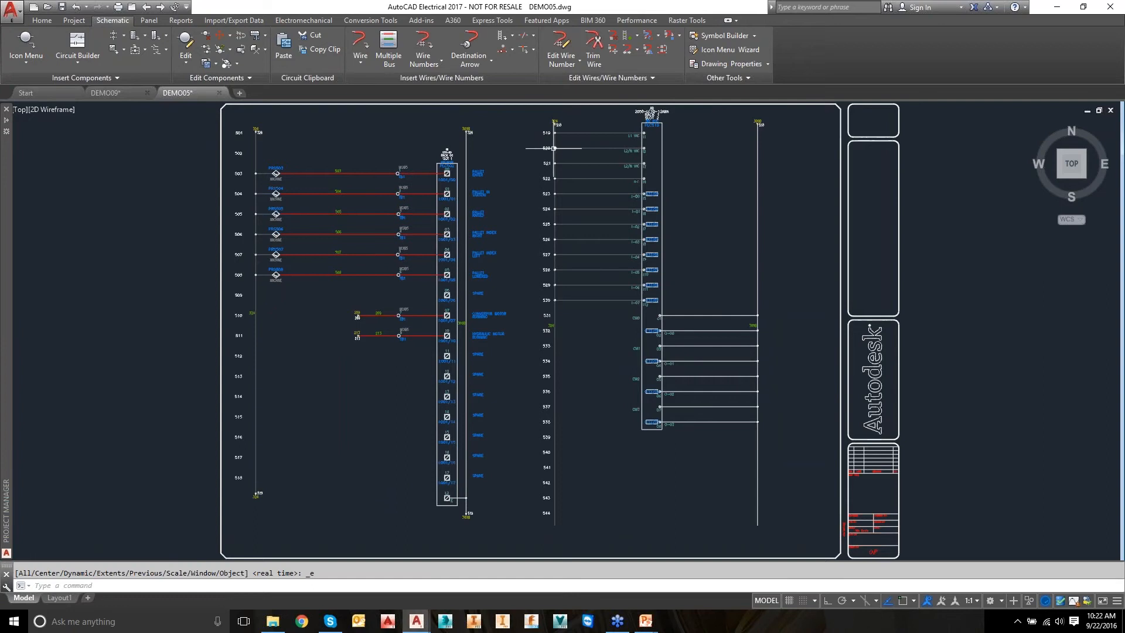
{"action": "left_click", "coordinate": [220, 37]}
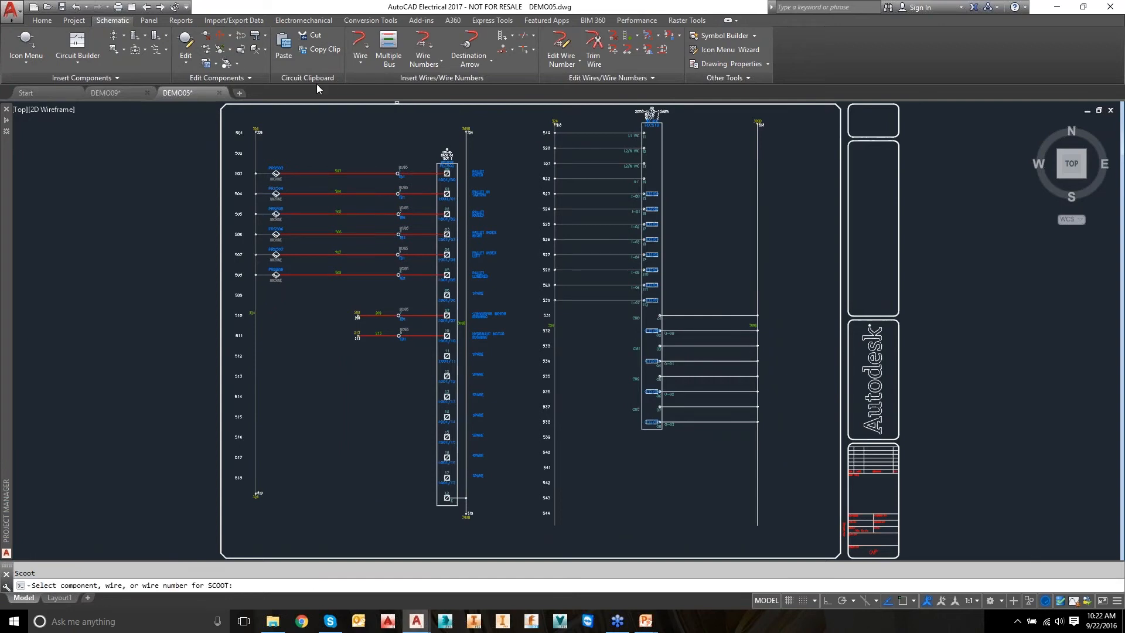
{"action": "left_click", "coordinate": [651, 114]}
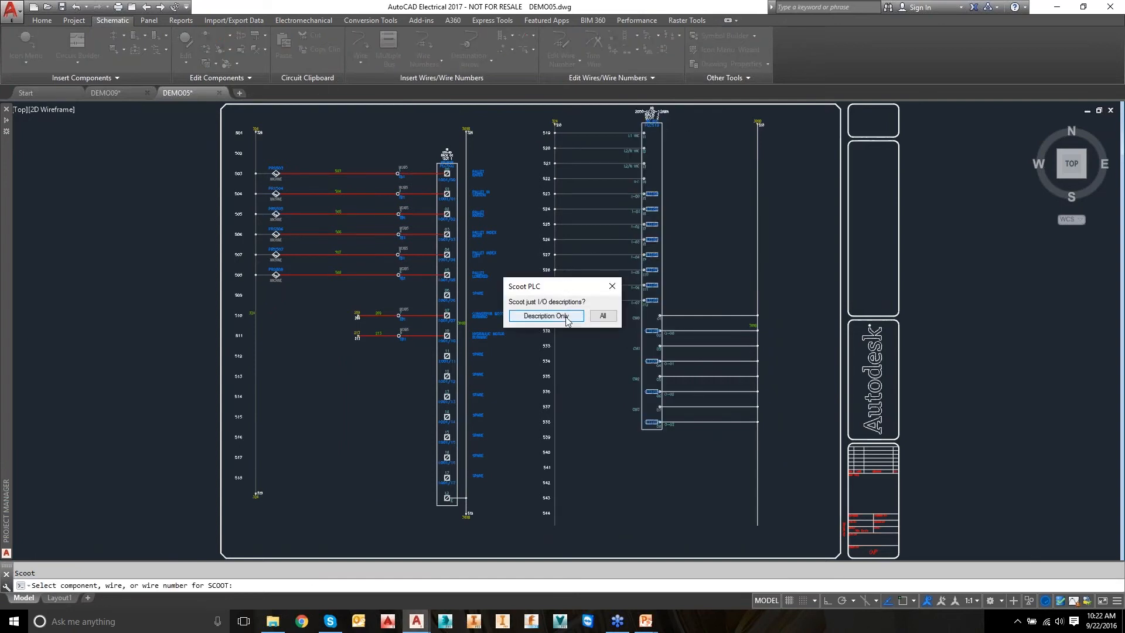
{"action": "left_click", "coordinate": [602, 315]}
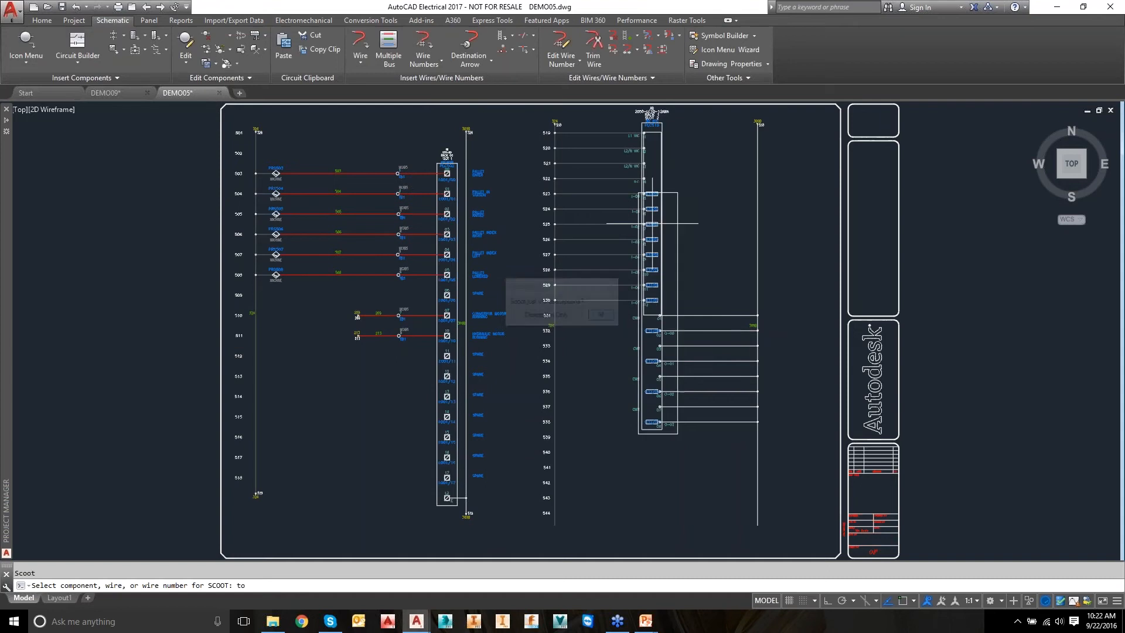
{"action": "left_click", "coordinate": [698, 223]}
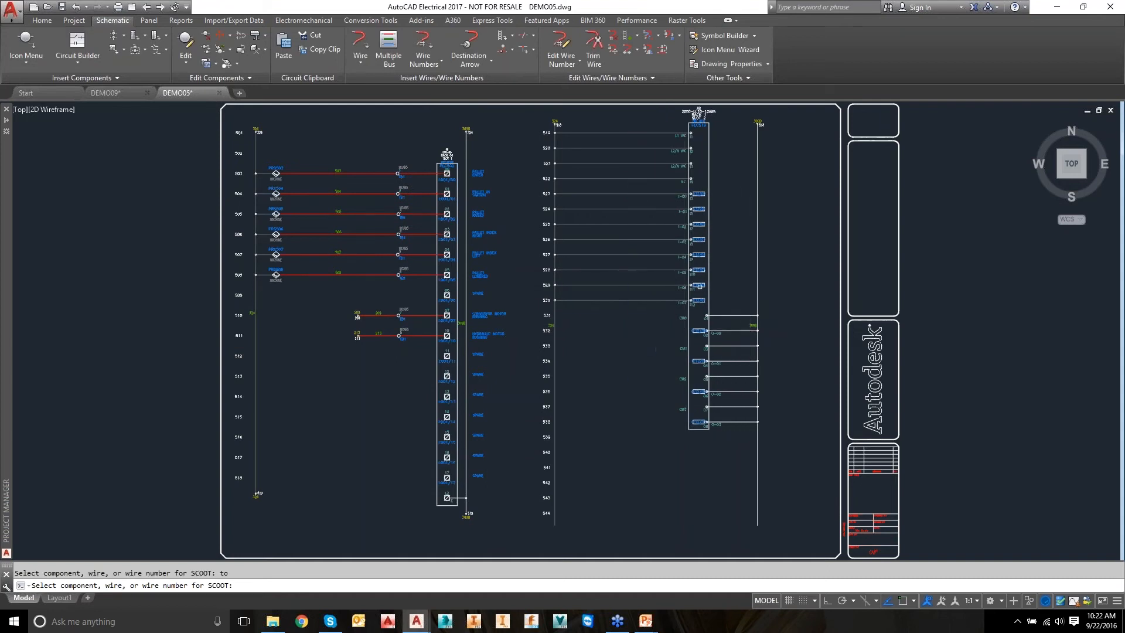
Scoot the new PLC module along its rungs, back toward the middle of the new ladder.
{"action": "left_click", "coordinate": [707, 230]}
{"action": "left_click", "coordinate": [602, 315]}
{"action": "left_click", "coordinate": [663, 233]}
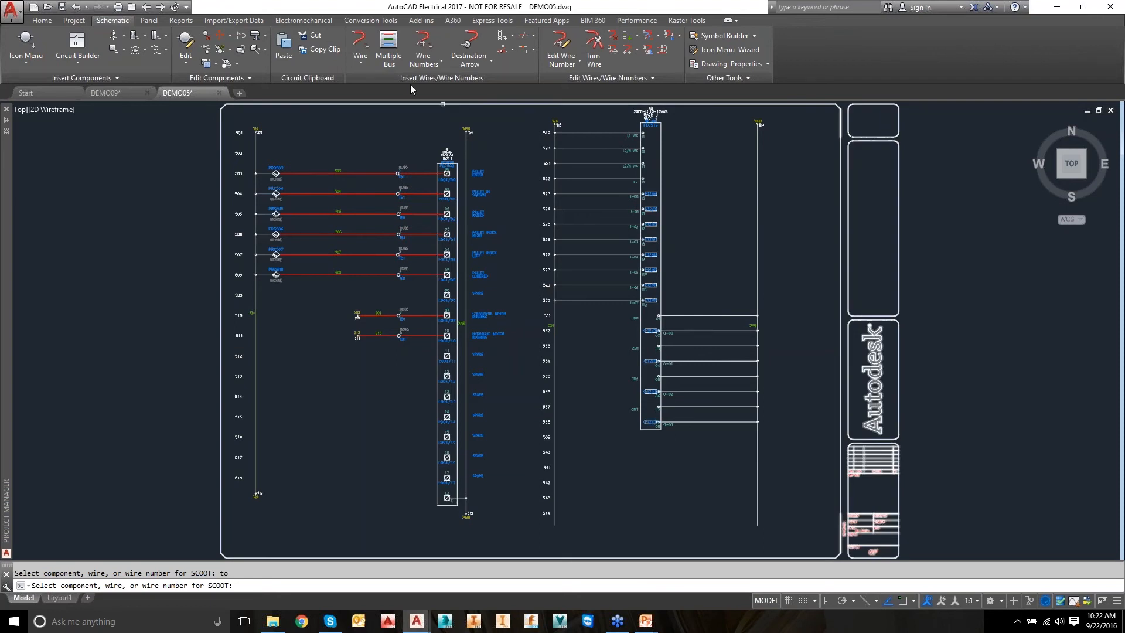
Switch to the DEMO08 operator station drawing and bring up the panel layout tools.
{"action": "left_click", "coordinate": [107, 93]}
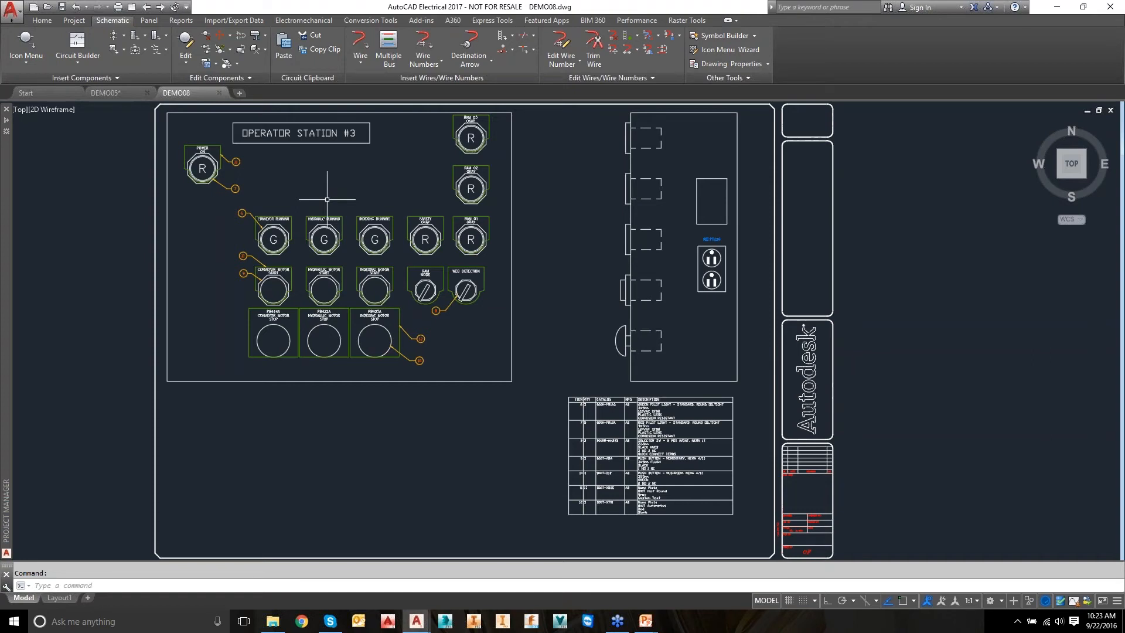
{"action": "left_click", "coordinate": [149, 20]}
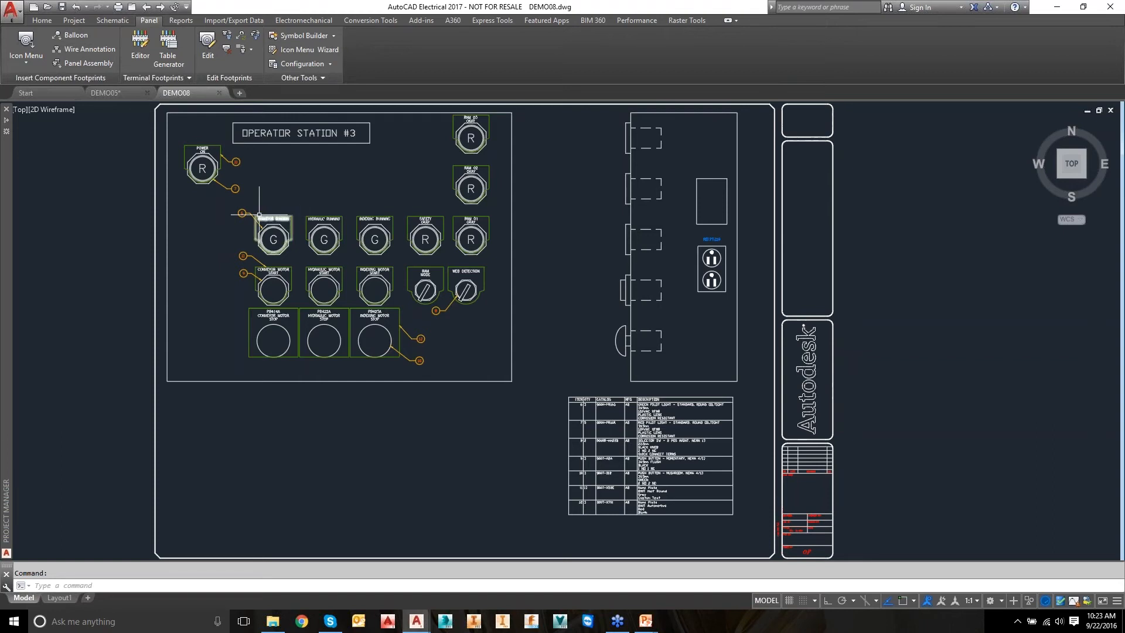
{"action": "left_click", "coordinate": [26, 40]}
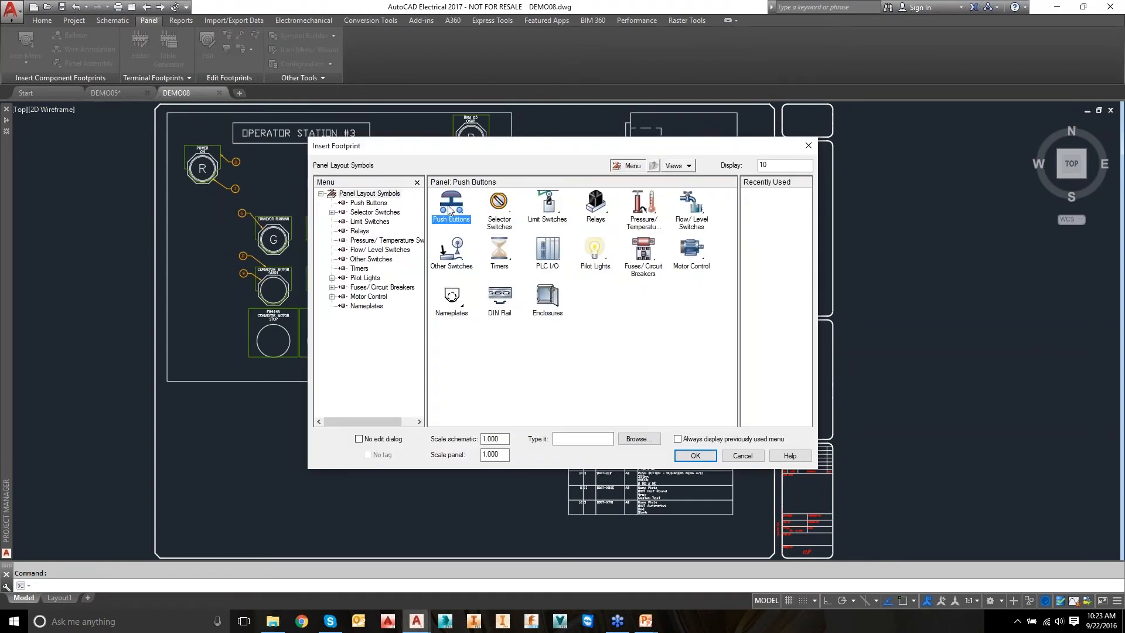
{"action": "left_click", "coordinate": [450, 212]}
{"action": "left_click", "coordinate": [448, 207]}
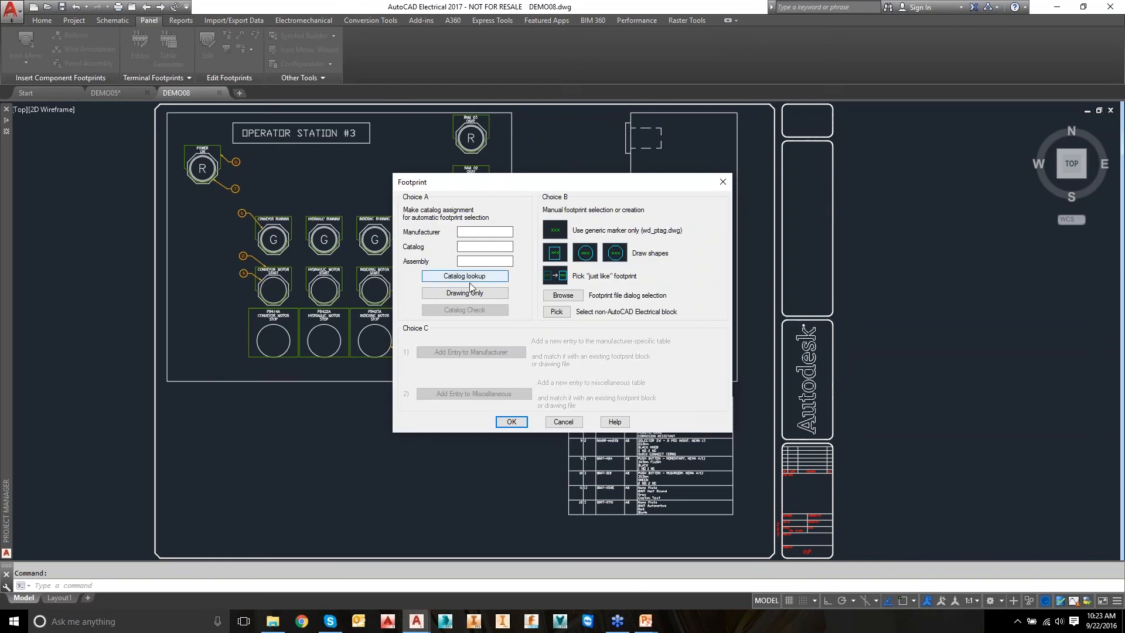
{"action": "left_click", "coordinate": [563, 422]}
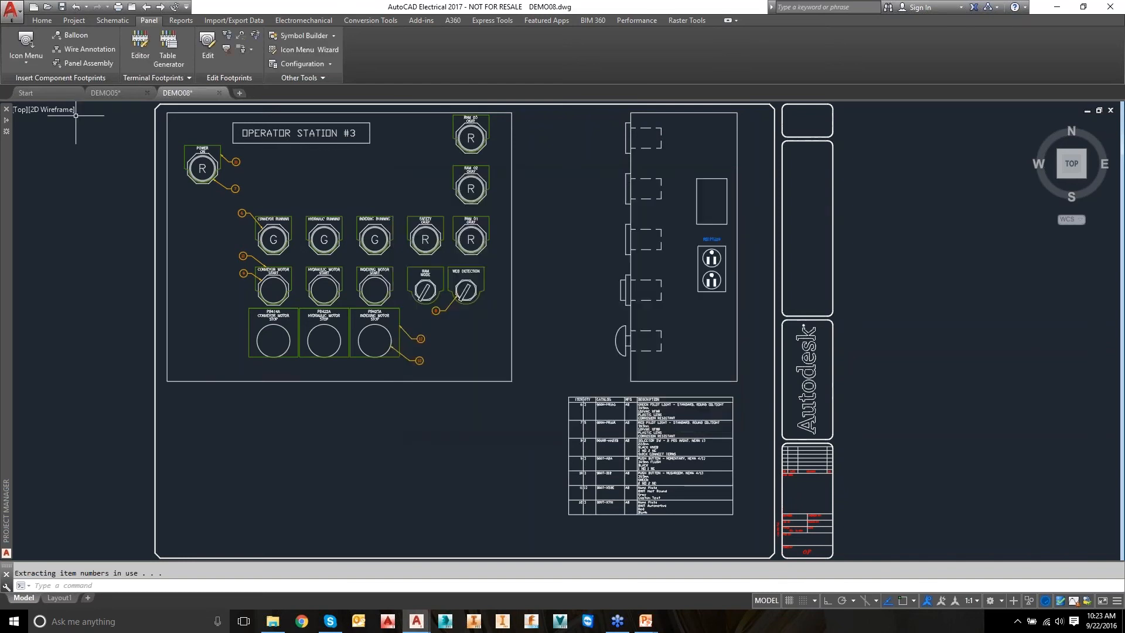
Extract the schematic component list for panel insertion from all project drawings, limited to the named location OPSTA3.
{"action": "left_click", "coordinate": [27, 61]}
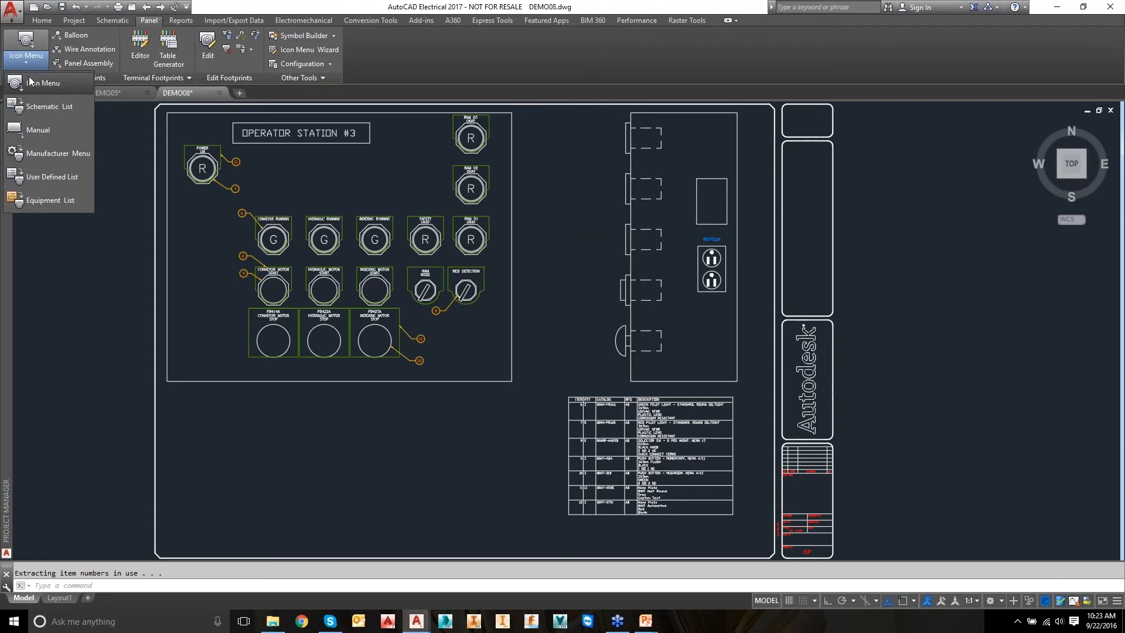
{"action": "left_click", "coordinate": [40, 105]}
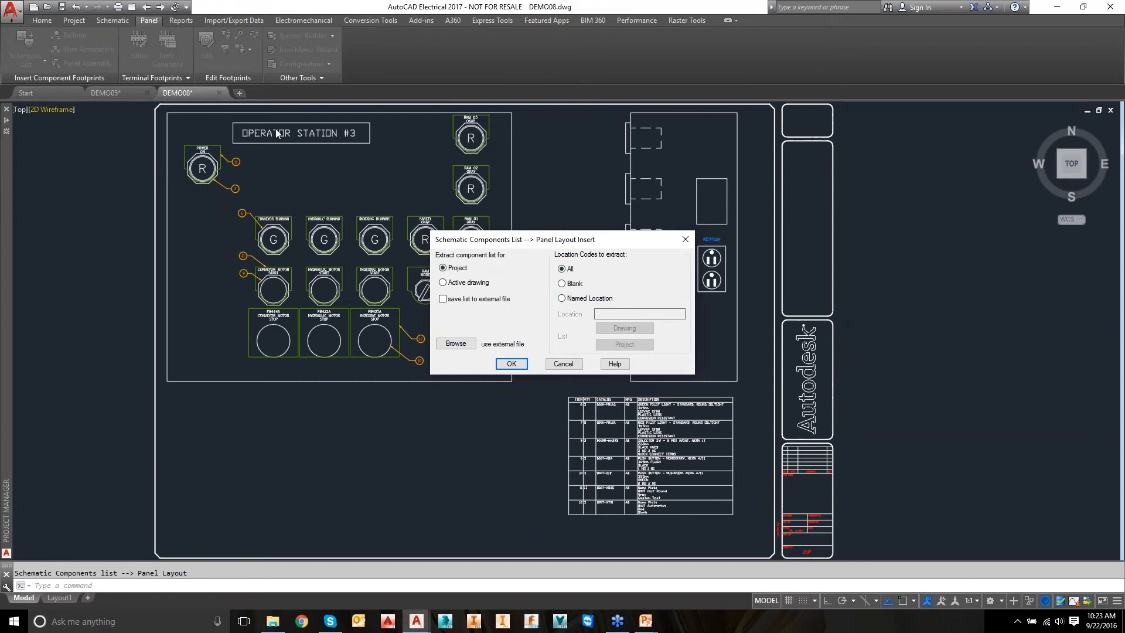
{"action": "left_click", "coordinate": [561, 299]}
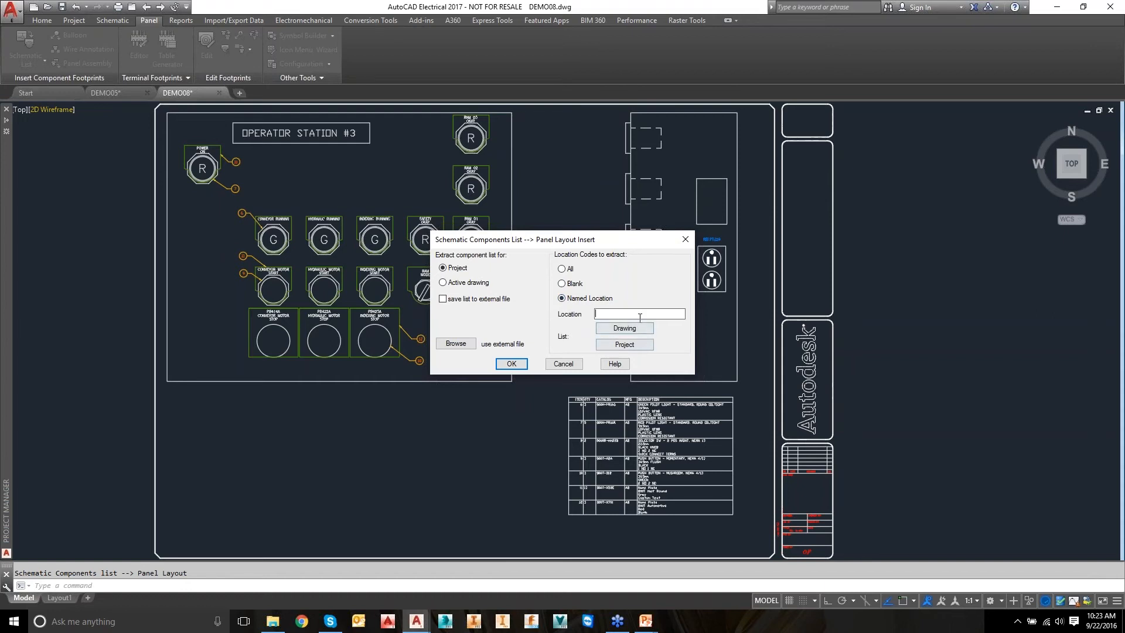
{"action": "left_click", "coordinate": [623, 345]}
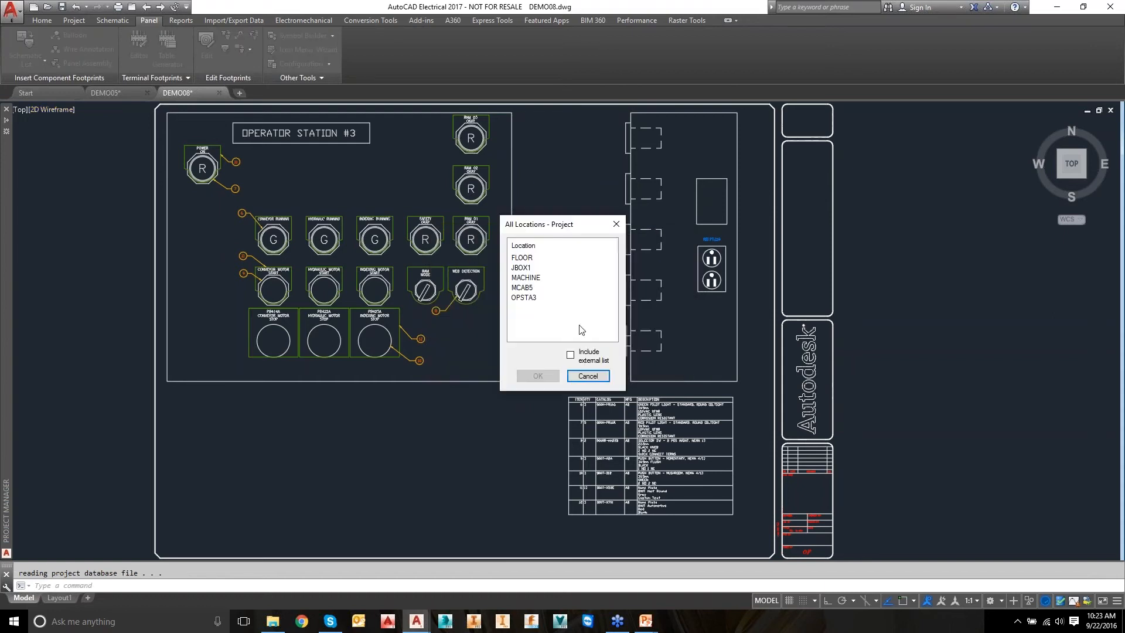
{"action": "left_click", "coordinate": [524, 298]}
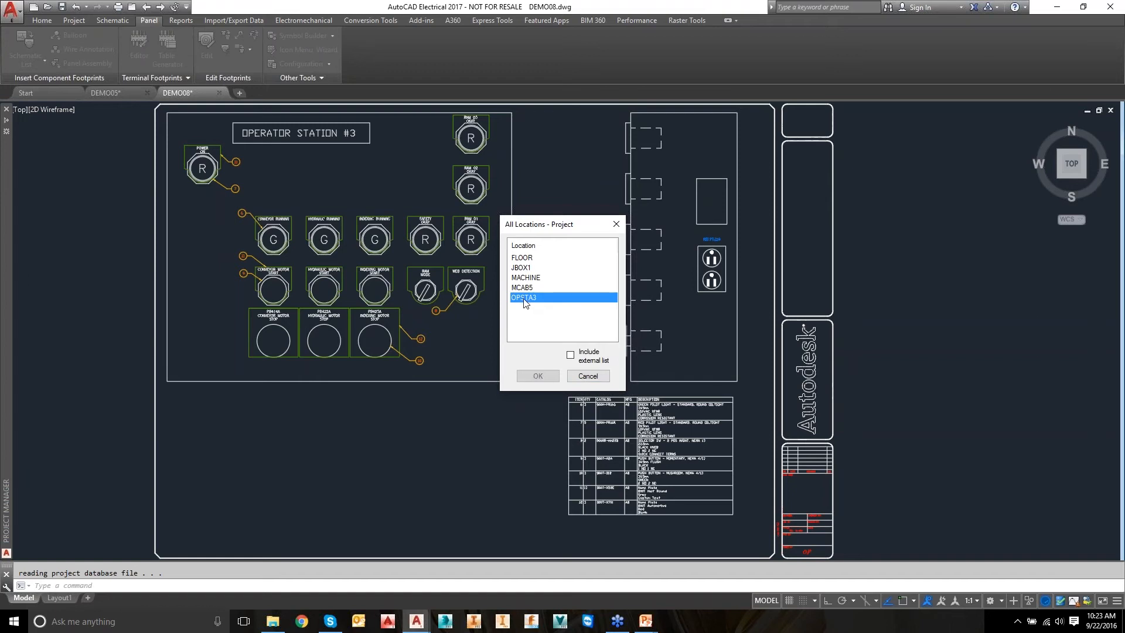
{"action": "left_click", "coordinate": [537, 376]}
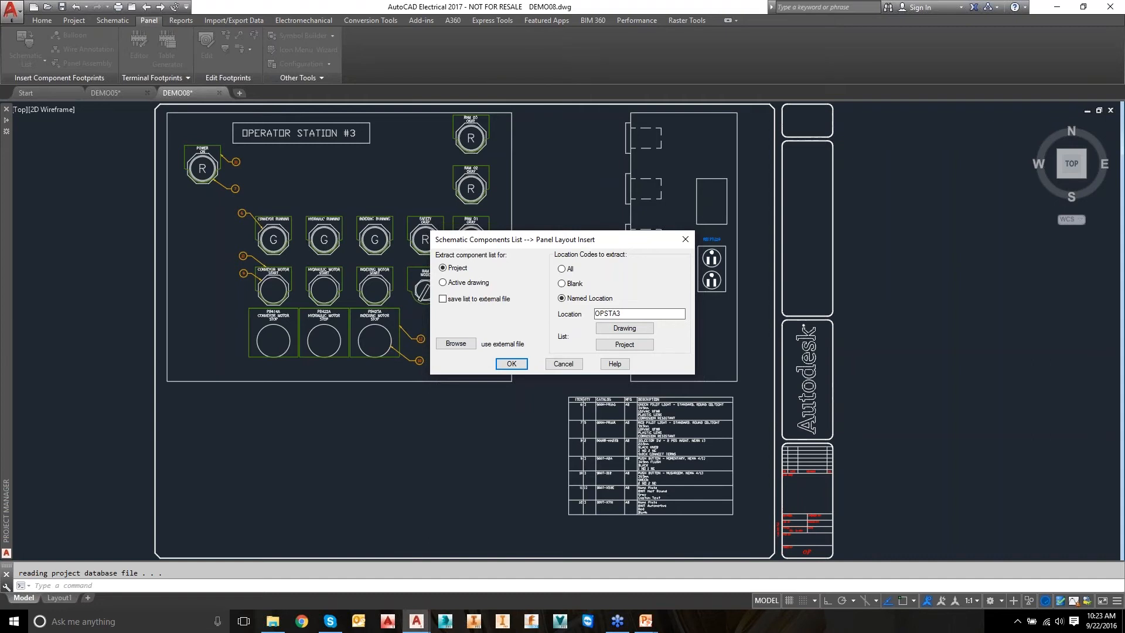
{"action": "left_click", "coordinate": [512, 364]}
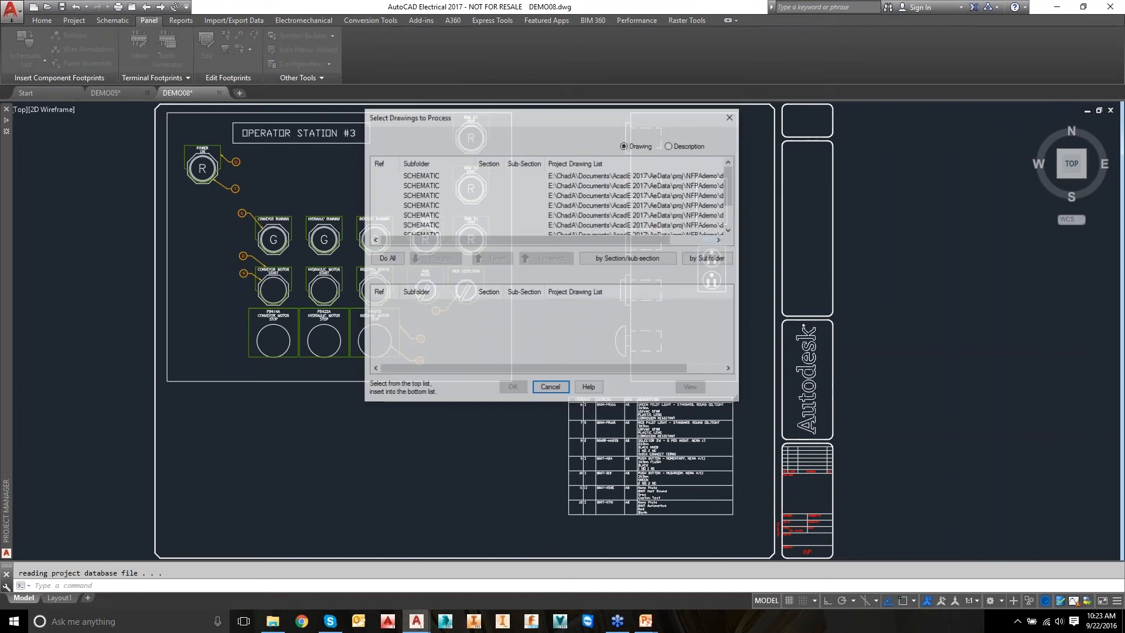
{"action": "left_click", "coordinate": [386, 258]}
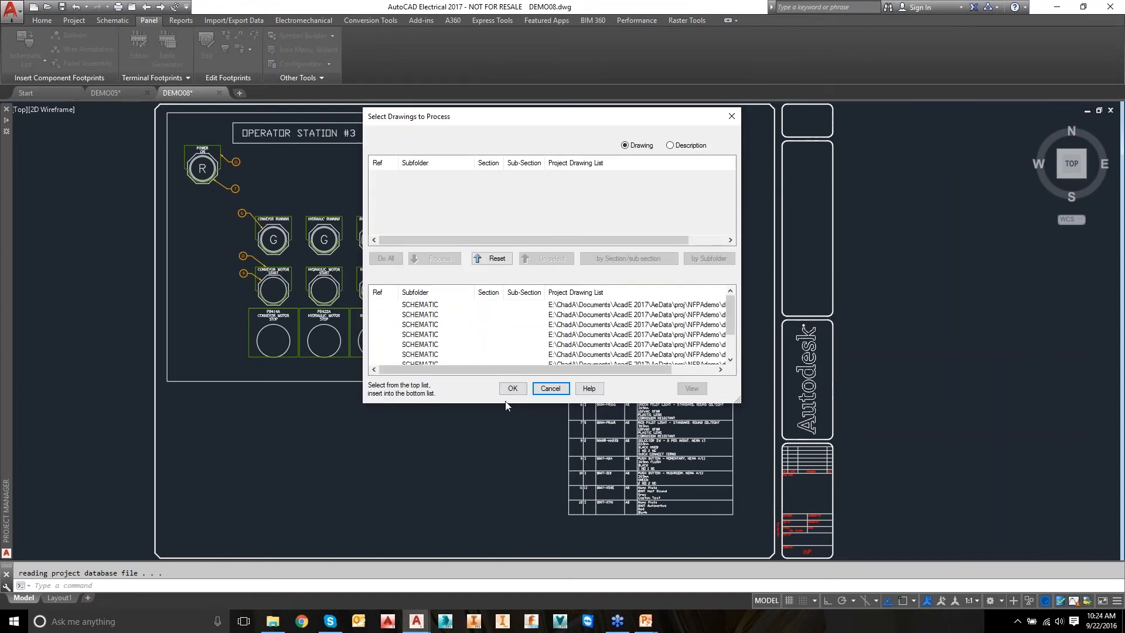
{"action": "left_click", "coordinate": [514, 389]}
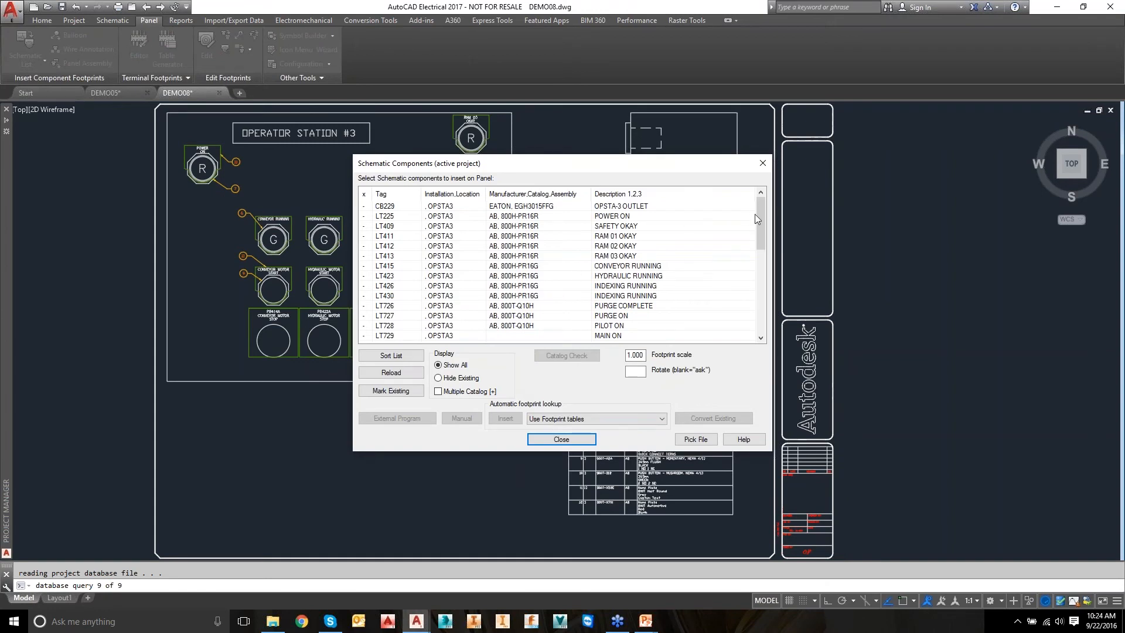
Mark the components already placed on the panel and hide them from the schematic component list.
{"action": "mouse_move", "coordinate": [761, 209]}
{"action": "left_mouse_down"}
{"action": "mouse_move", "coordinate": [753, 272]}
{"action": "mouse_move", "coordinate": [757, 210]}
{"action": "left_mouse_up"}
{"action": "left_click", "coordinate": [411, 355]}
{"action": "left_click", "coordinate": [391, 391]}
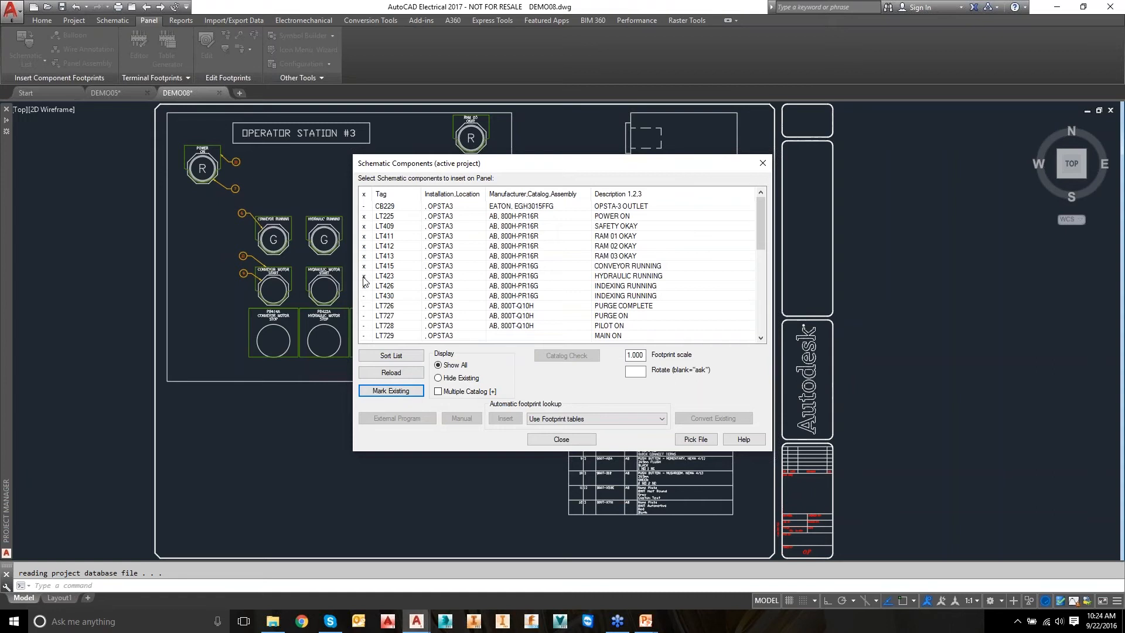
{"action": "left_click", "coordinate": [439, 378]}
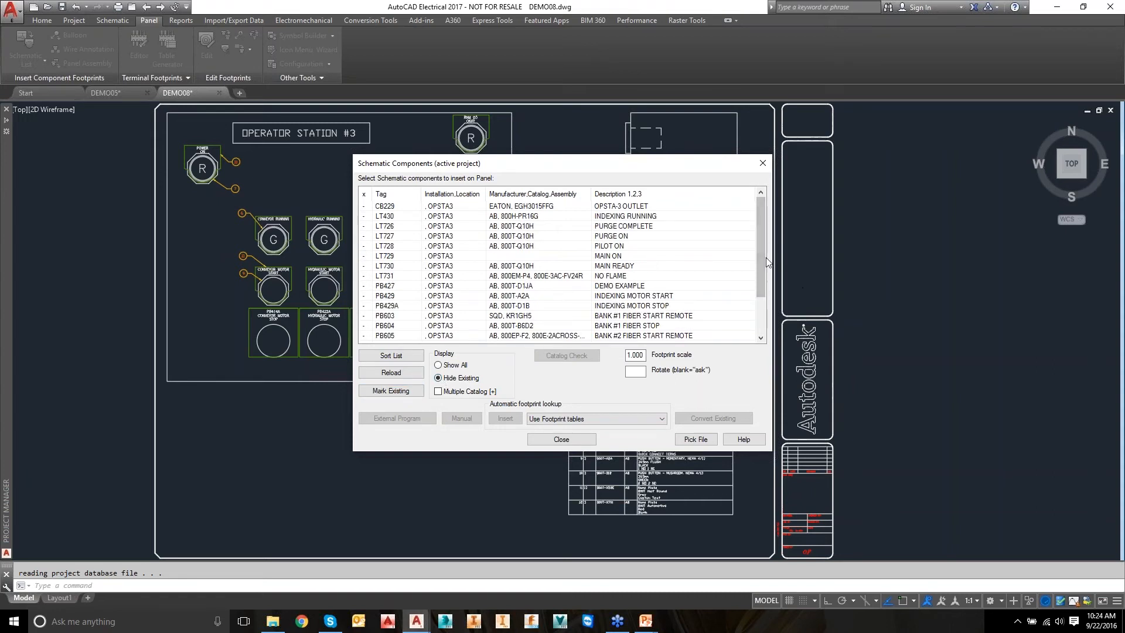
Choose push buttons PB429A (INDEXING MOTOR STOP) and PB603 (BANK #1 FIBER START REMOTE) for insertion with the footprint tables.
{"action": "left_click_drag", "start_coordinate": [760, 226], "coordinate": [760, 261]}
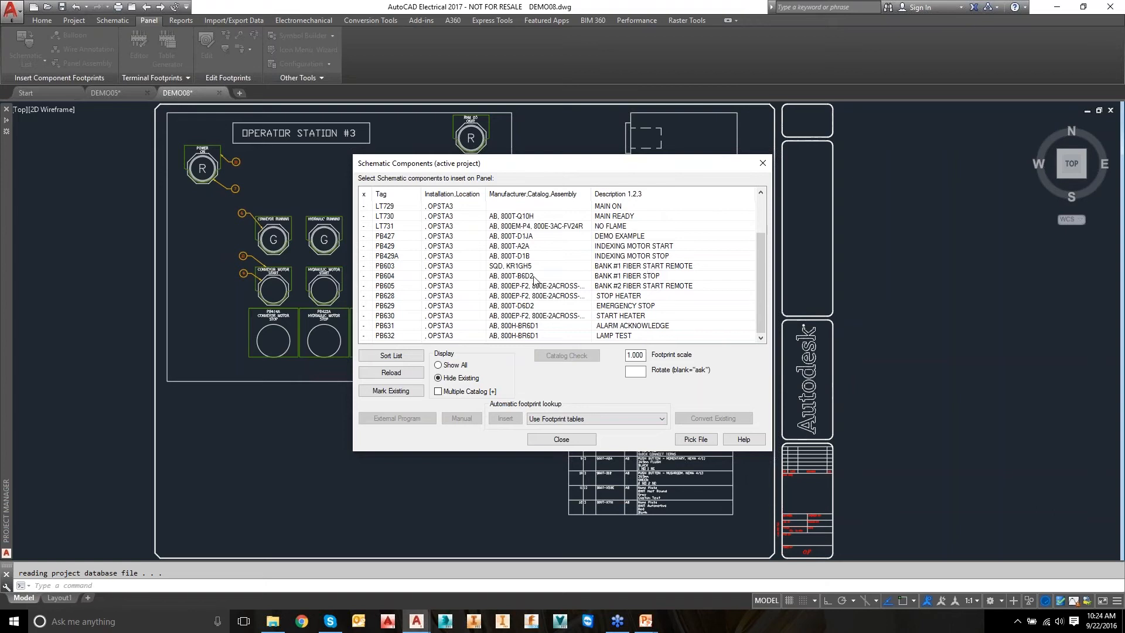
{"action": "left_click", "coordinate": [398, 259]}
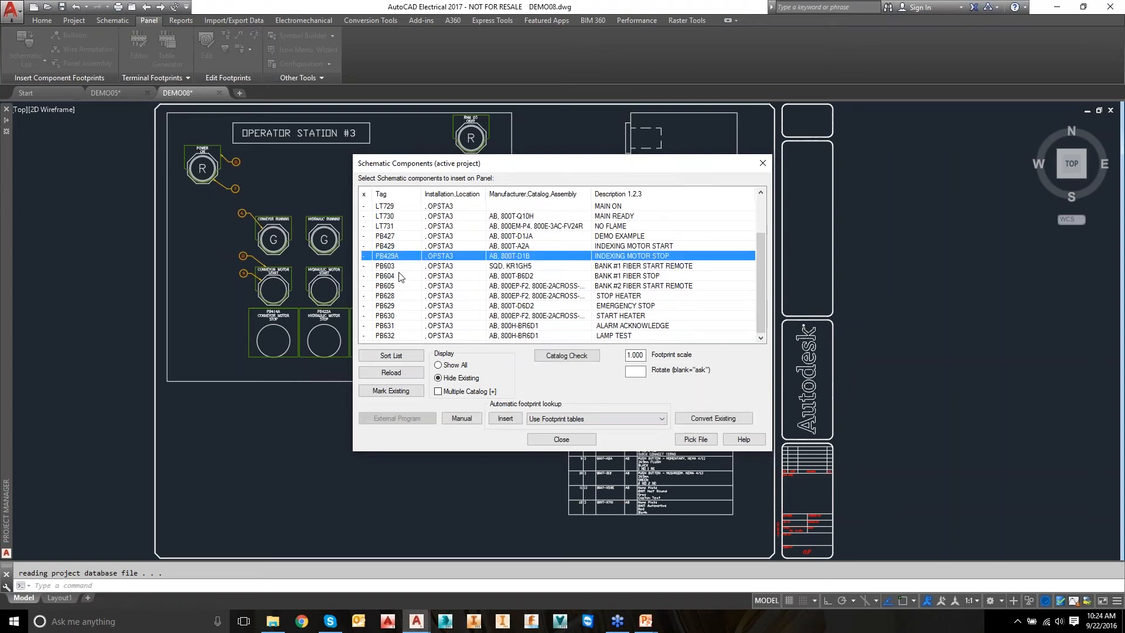
{"action": "left_click", "coordinate": [394, 265], "text": "shift"}
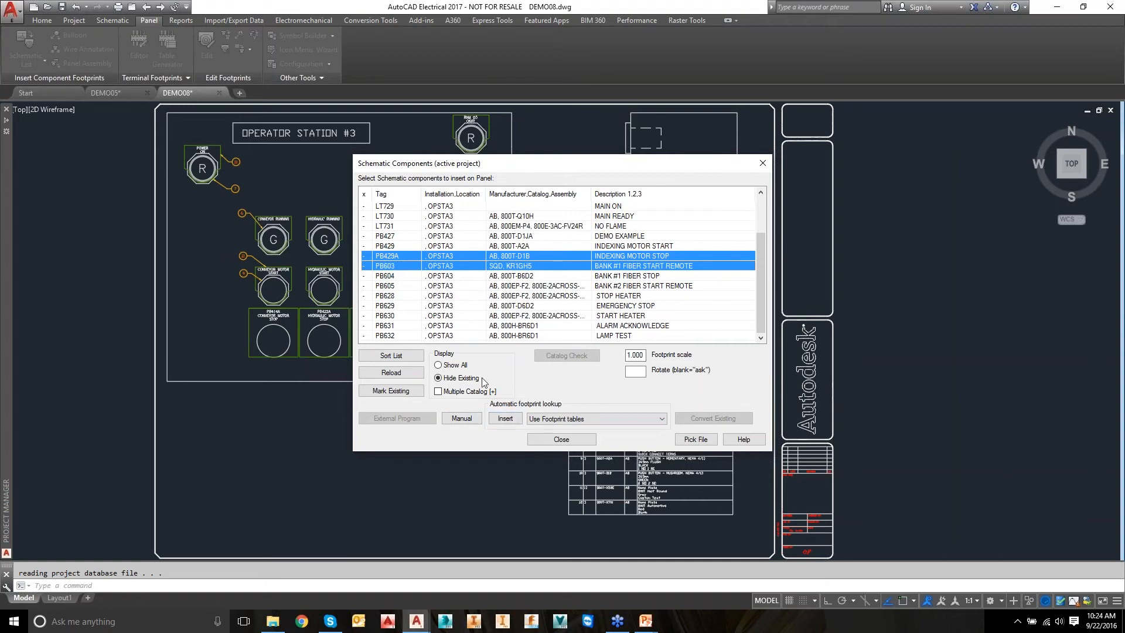
{"action": "left_click", "coordinate": [385, 246], "text": "shift"}
{"action": "left_click", "coordinate": [389, 275], "text": "shift"}
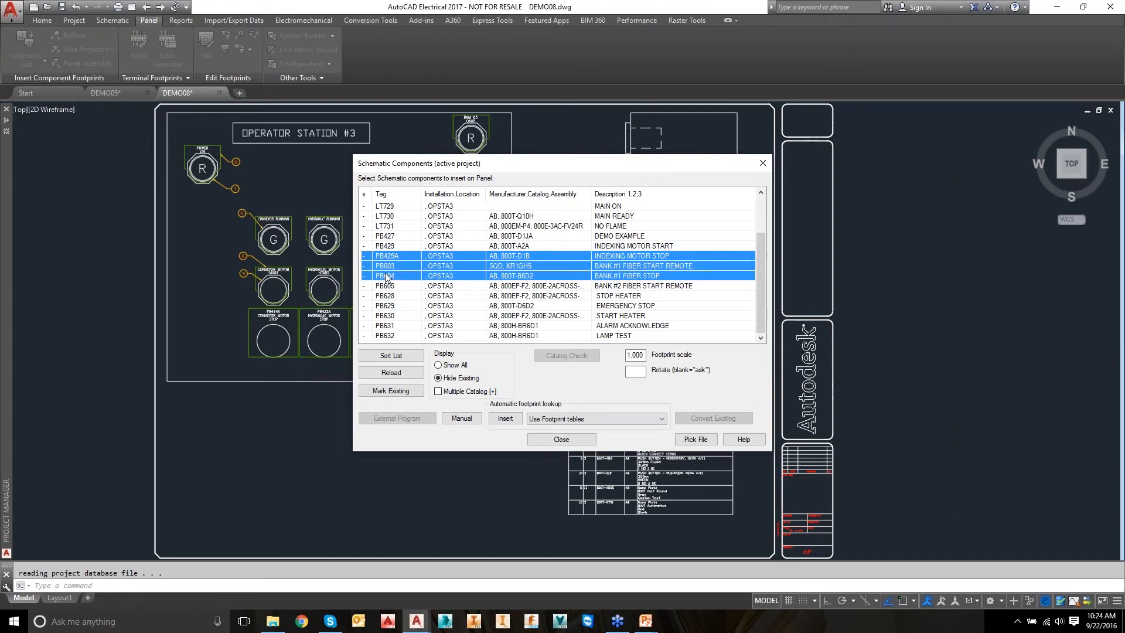
{"action": "left_click", "coordinate": [392, 255]}
{"action": "left_click", "coordinate": [390, 267], "text": "shift"}
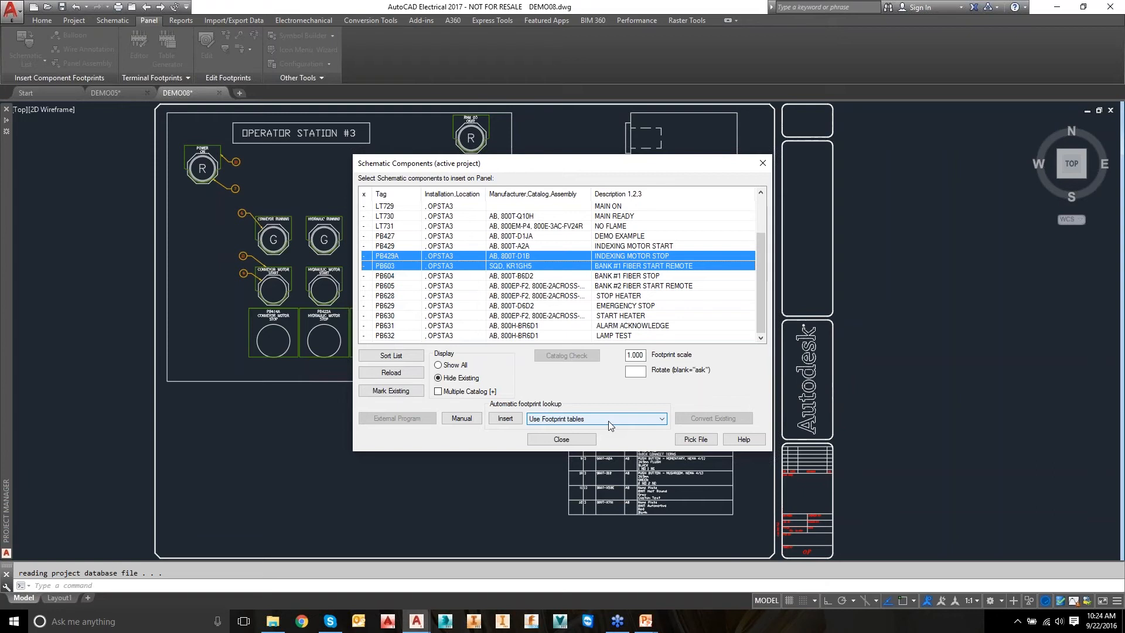
{"action": "left_click", "coordinate": [505, 419]}
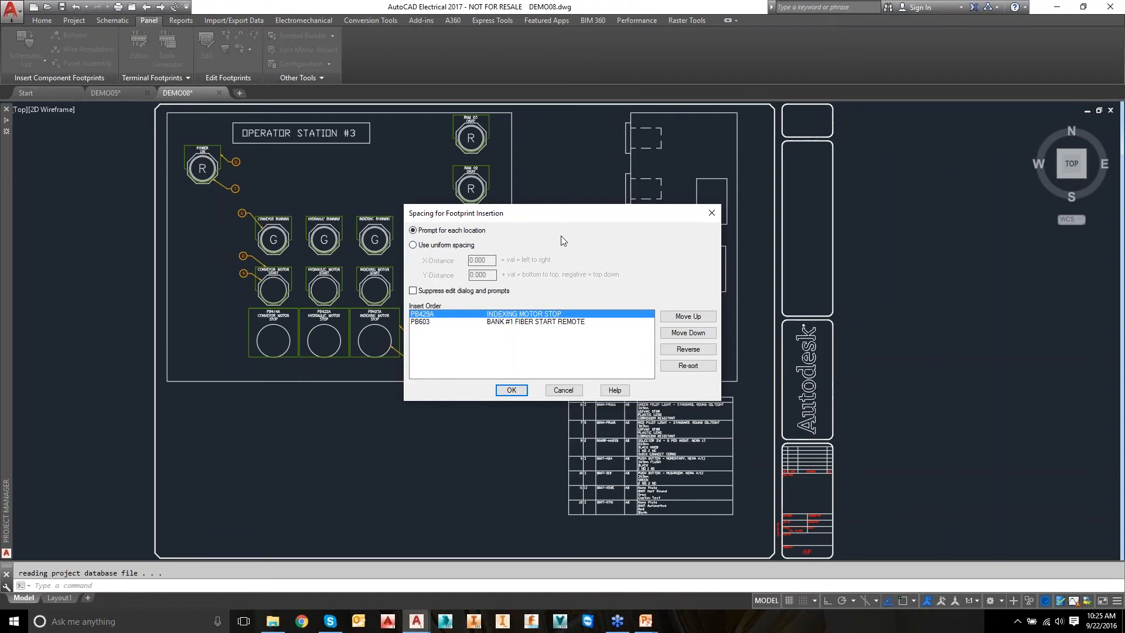
Place the PB429A and PB603 footprints one above the other below the POWER ON light, prompting for each location with the edit dialog suppressed.
{"action": "left_click", "coordinate": [412, 291]}
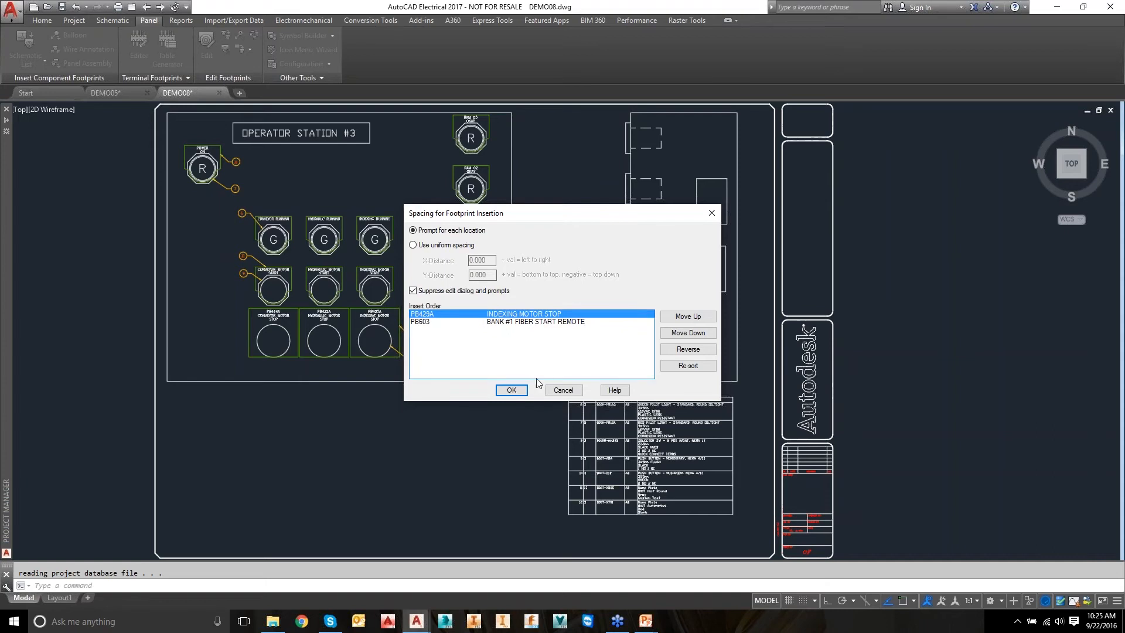
{"action": "left_click", "coordinate": [516, 391]}
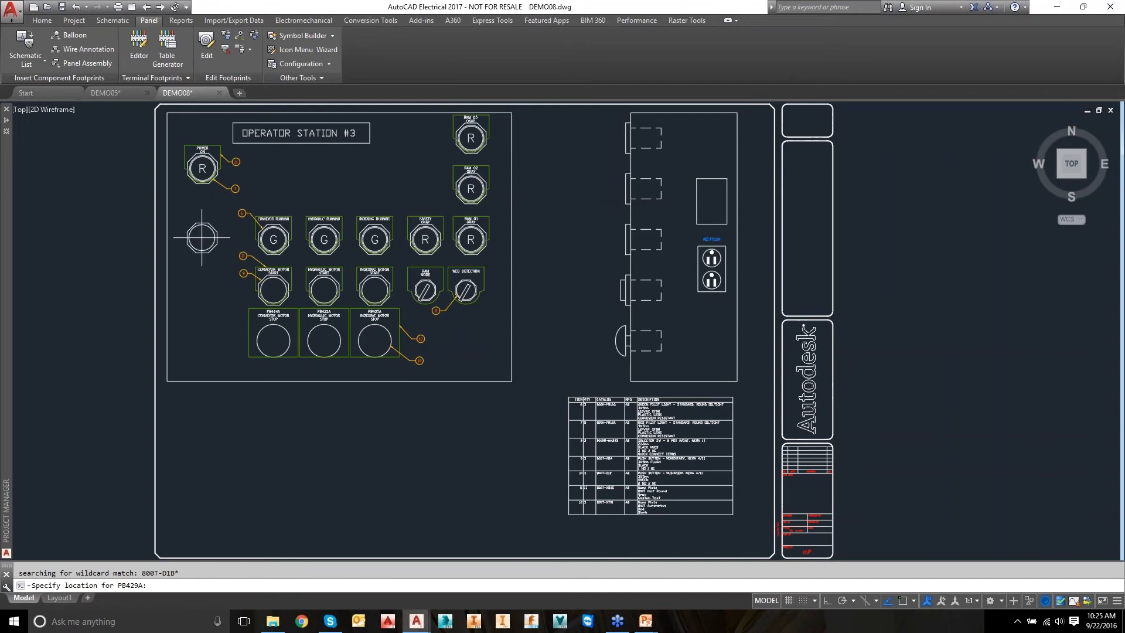
{"action": "left_click", "coordinate": [200, 237]}
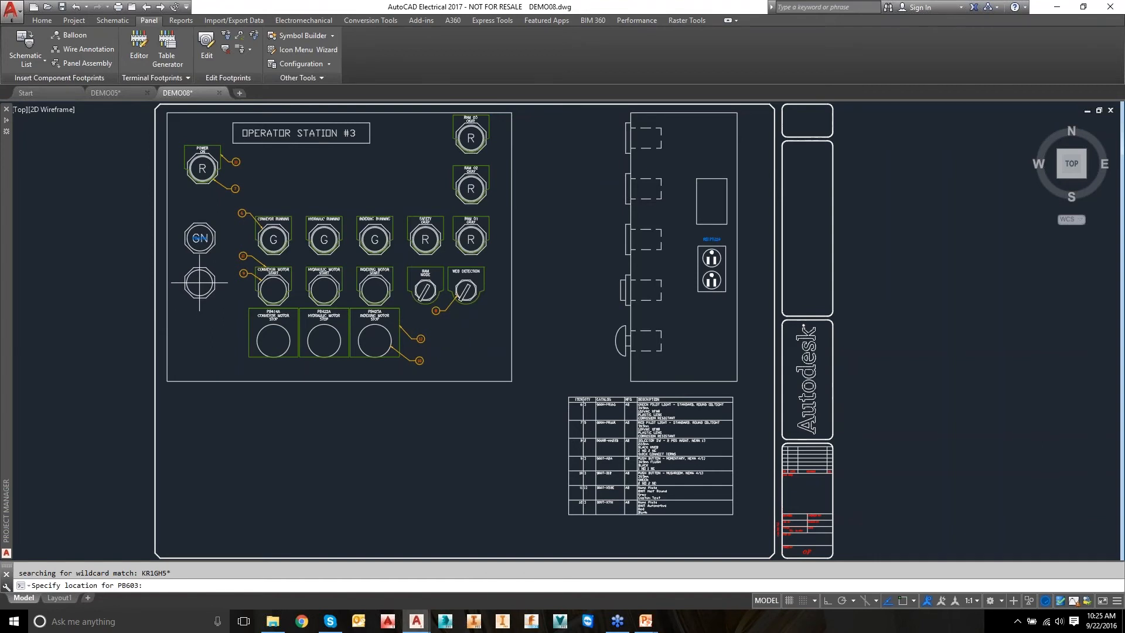
{"action": "left_click", "coordinate": [199, 282]}
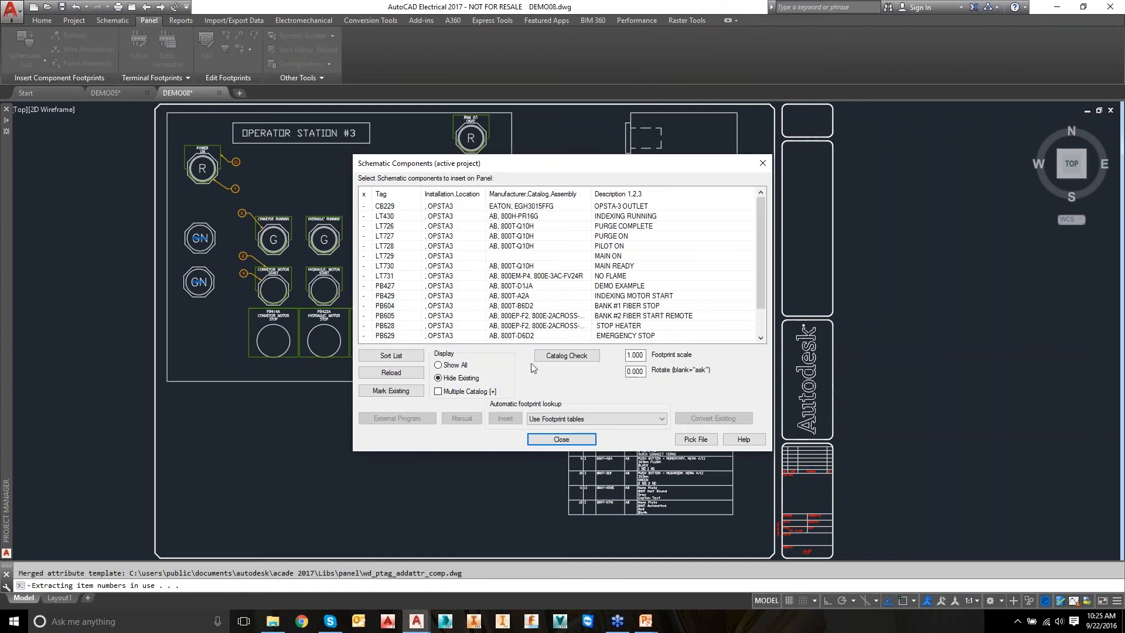
{"action": "left_click", "coordinate": [562, 439]}
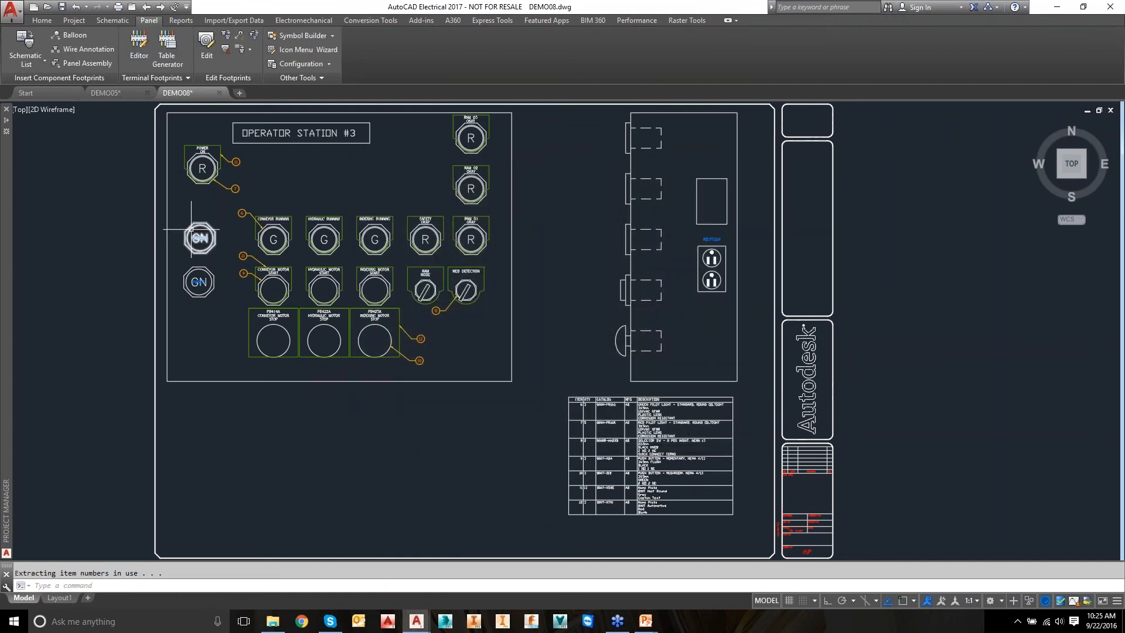
Open the footprint data of the upper GN push button, PB429A, for review and accept it without edits.
{"action": "scroll", "coordinate": [200, 234], "scroll_direction": "up", "scroll_amount": 4}
{"action": "scroll", "coordinate": [195, 220], "scroll_direction": "up", "scroll_amount": 2}
{"action": "right_click", "coordinate": [220, 222]}
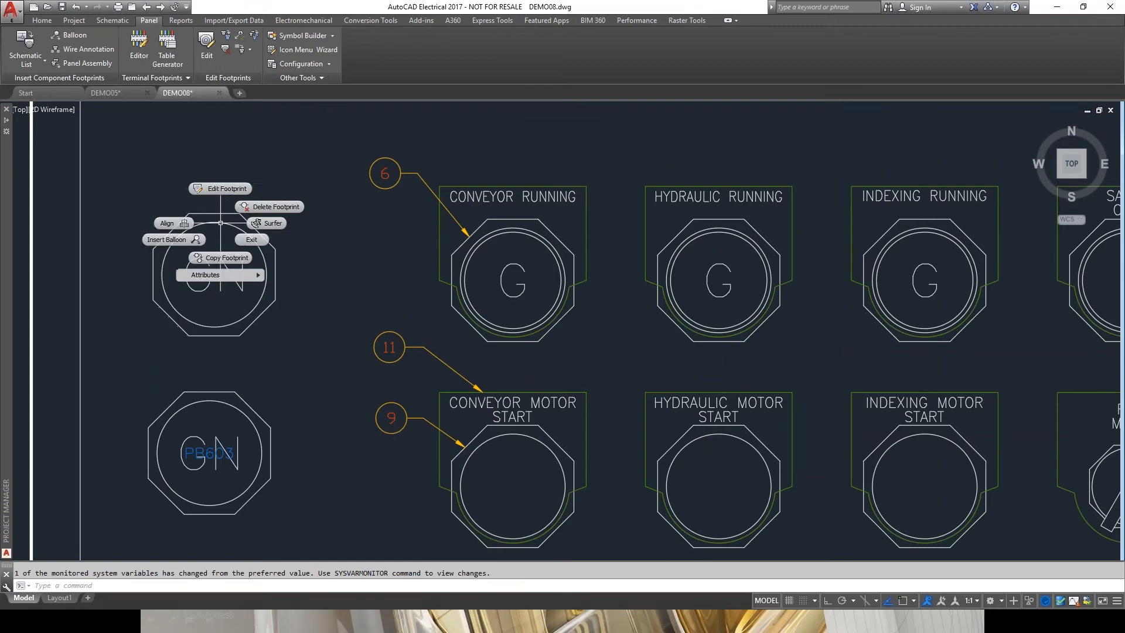
{"action": "left_click", "coordinate": [220, 189]}
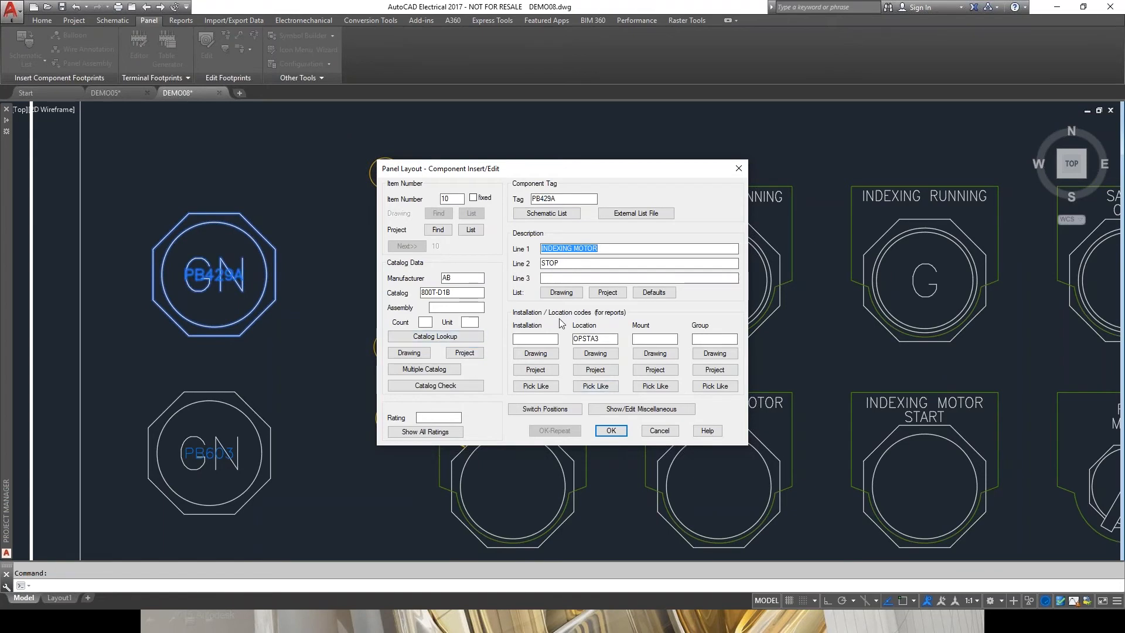
{"action": "left_click", "coordinate": [610, 431]}
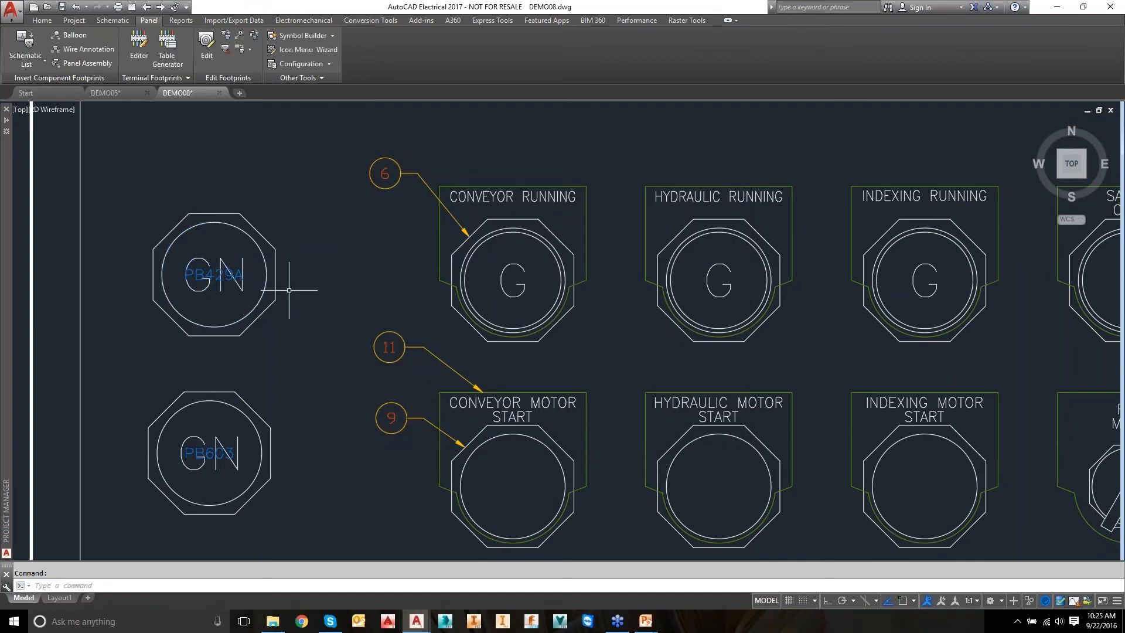
Insert a catalog-lookup nameplate footprint, assigning the red custom-text AB nameplate 800H-W300AE.
{"action": "scroll", "coordinate": [258, 270], "scroll_direction": "down", "scroll_amount": 3}
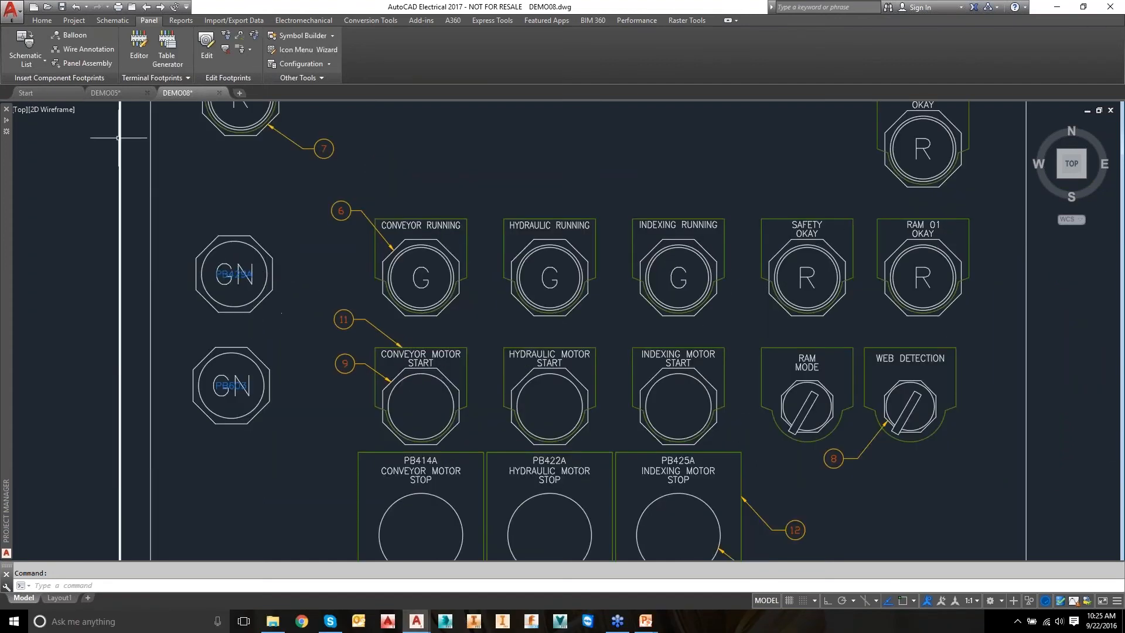
{"action": "left_click", "coordinate": [28, 57]}
{"action": "left_click", "coordinate": [44, 80]}
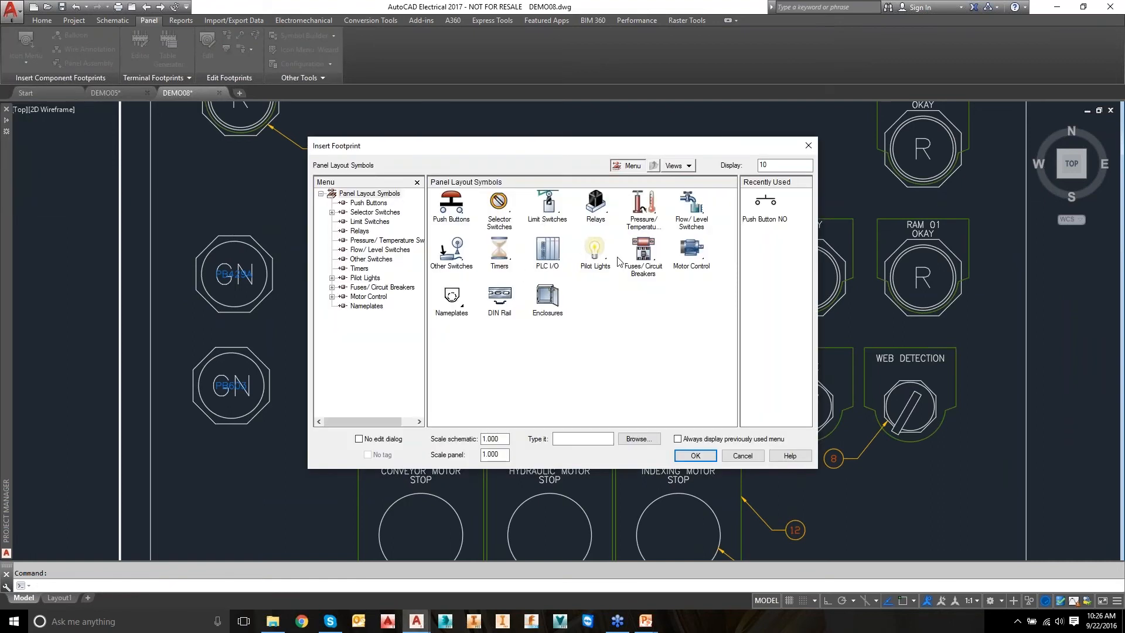
{"action": "left_click", "coordinate": [462, 297]}
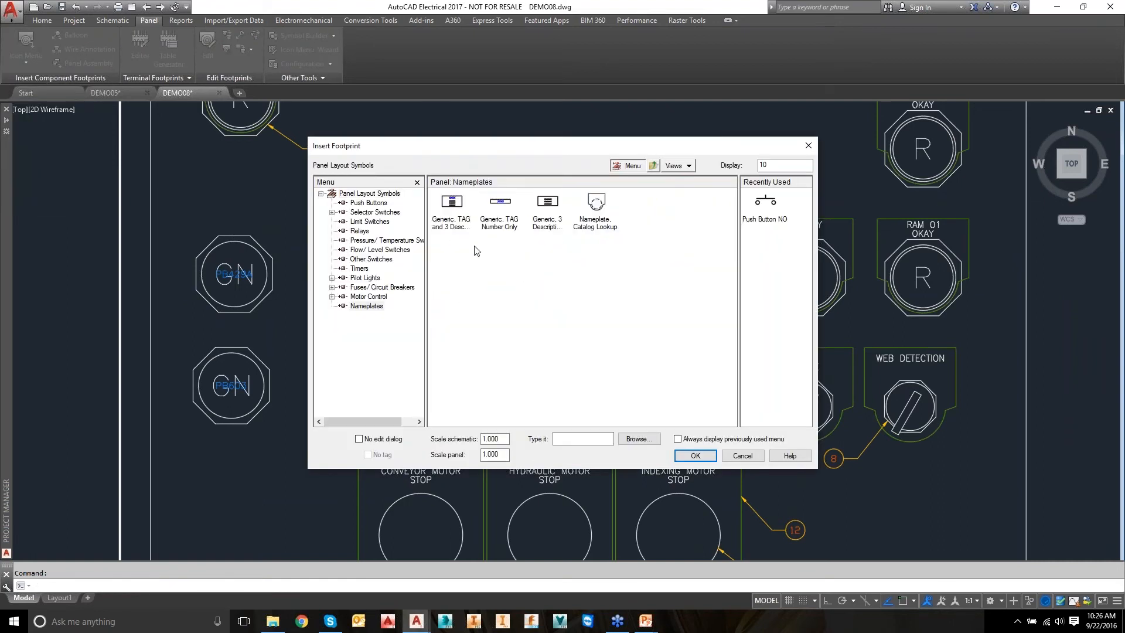
{"action": "left_click", "coordinate": [595, 204]}
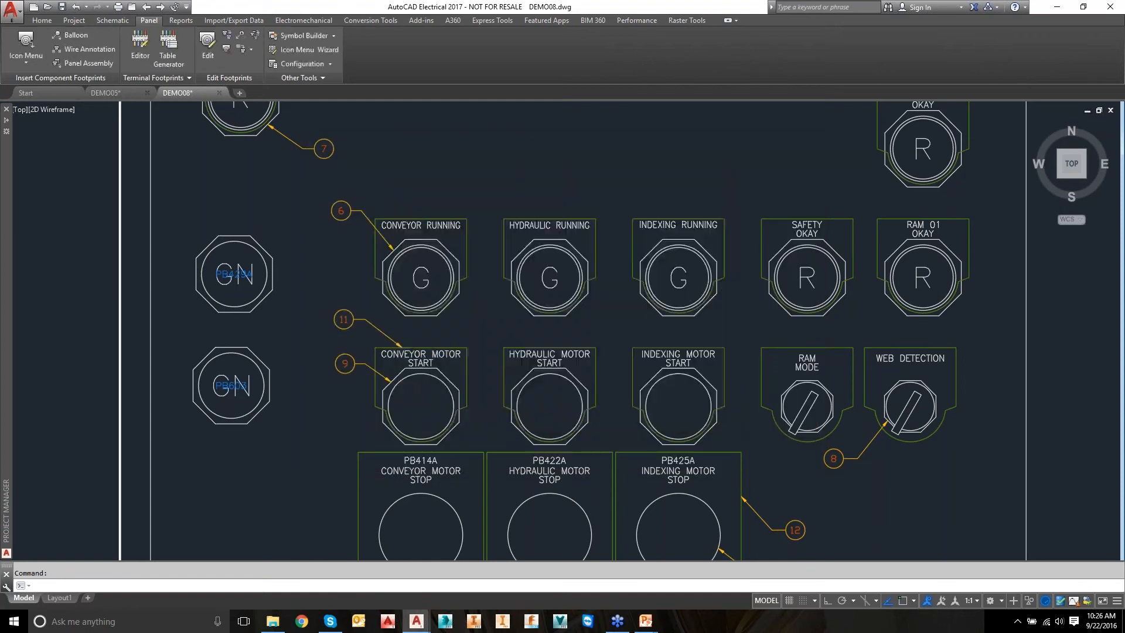
{"action": "left_click", "coordinate": [460, 278]}
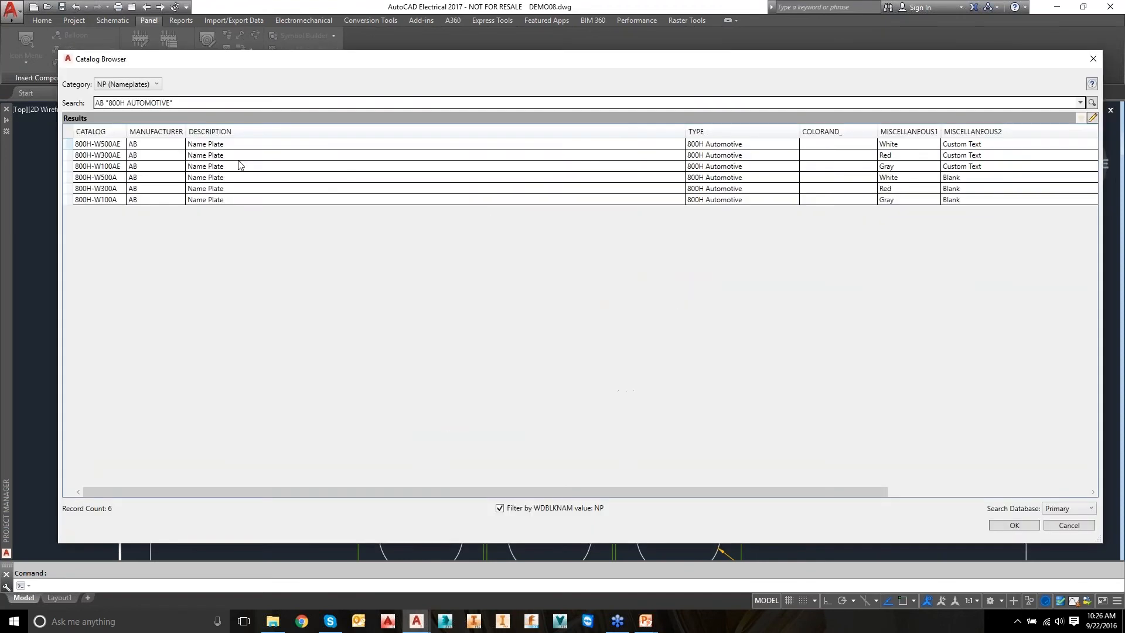
{"action": "left_click", "coordinate": [238, 158]}
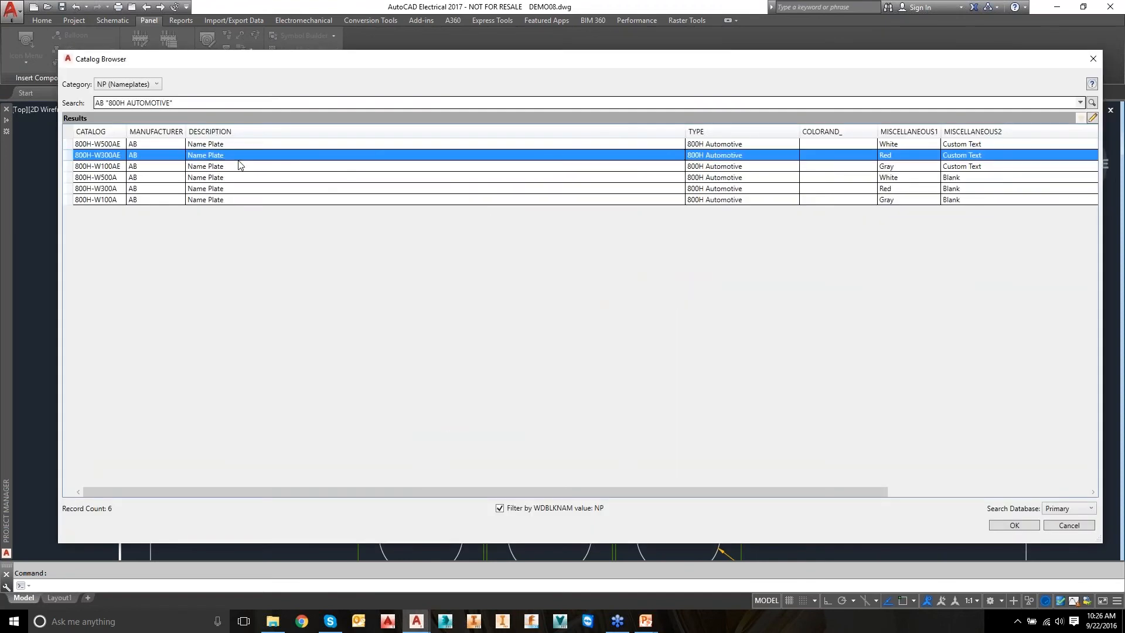
{"action": "left_click", "coordinate": [1014, 526]}
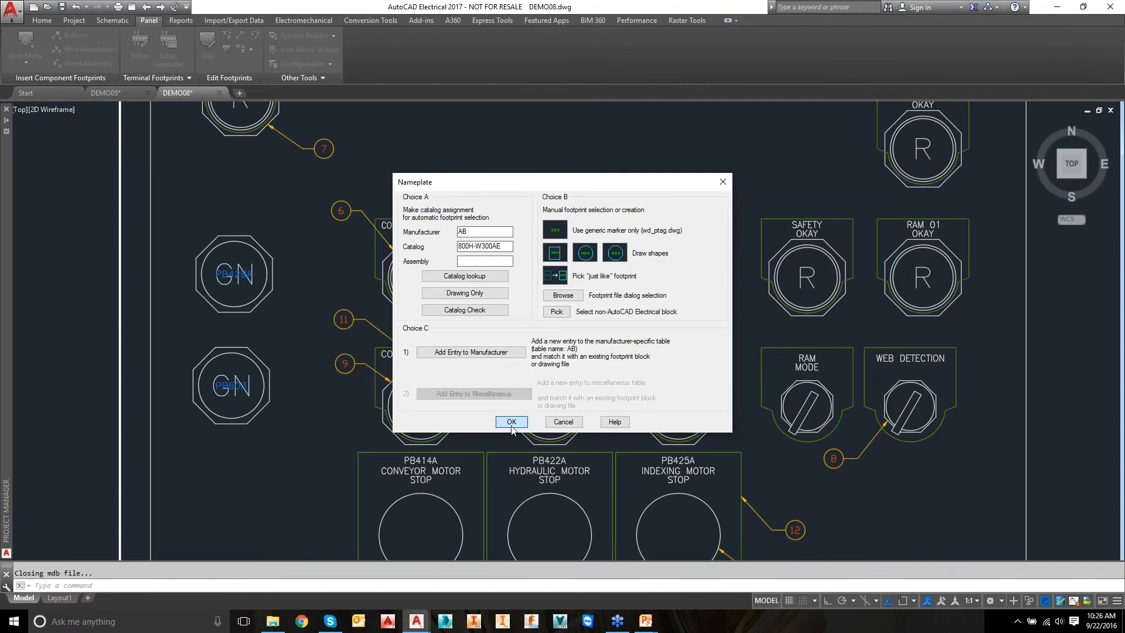
{"action": "key", "text": "Return"}
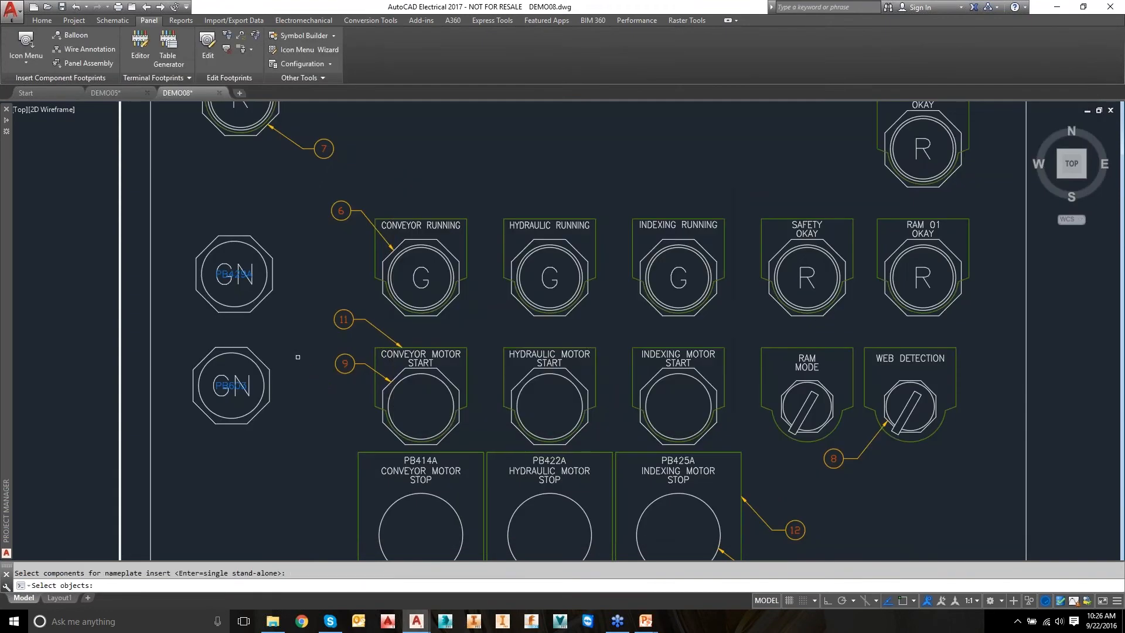
Apply the nameplate to both GN push buttons, PB429A and PB603, and accept each one's nameplate data.
{"action": "left_click", "coordinate": [266, 297]}
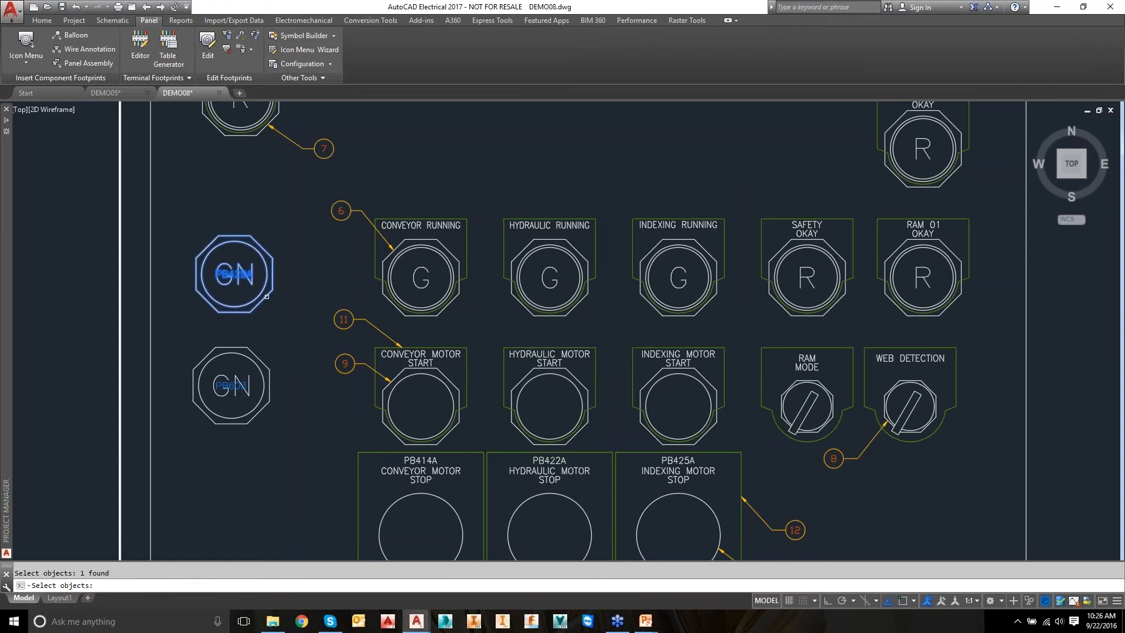
{"action": "left_click", "coordinate": [250, 413]}
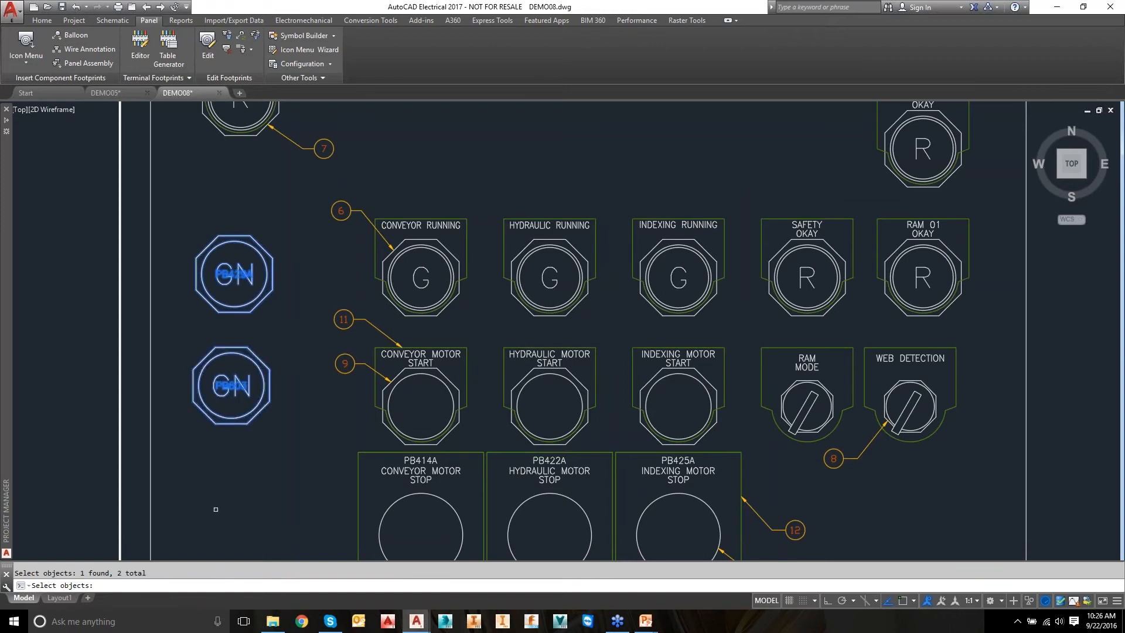
{"action": "key", "text": "Return"}
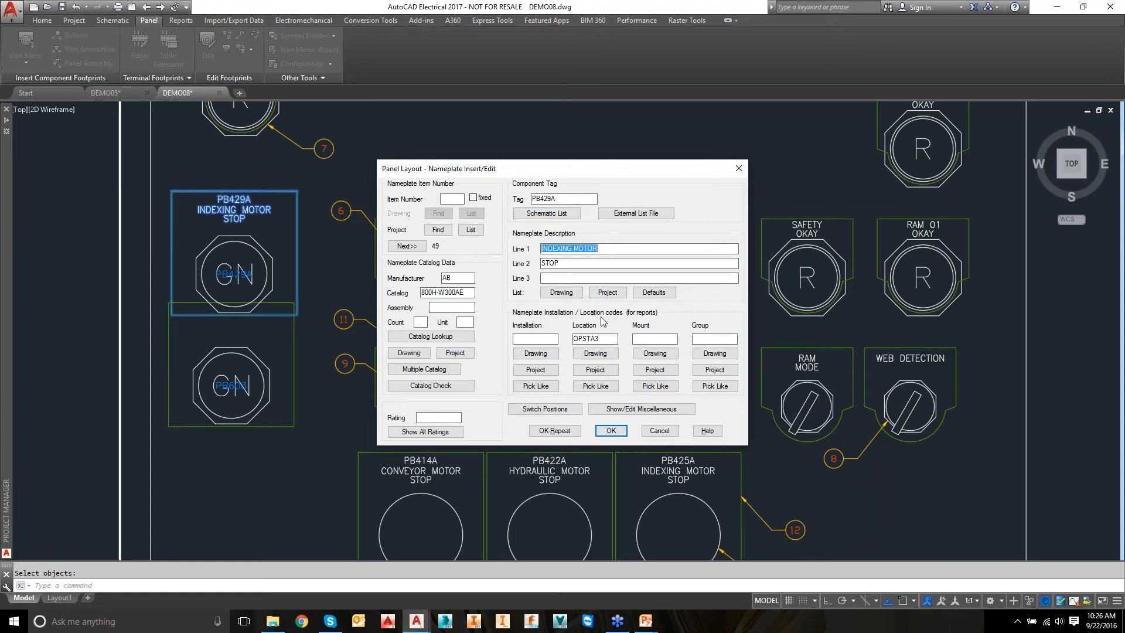
{"action": "left_click", "coordinate": [610, 429]}
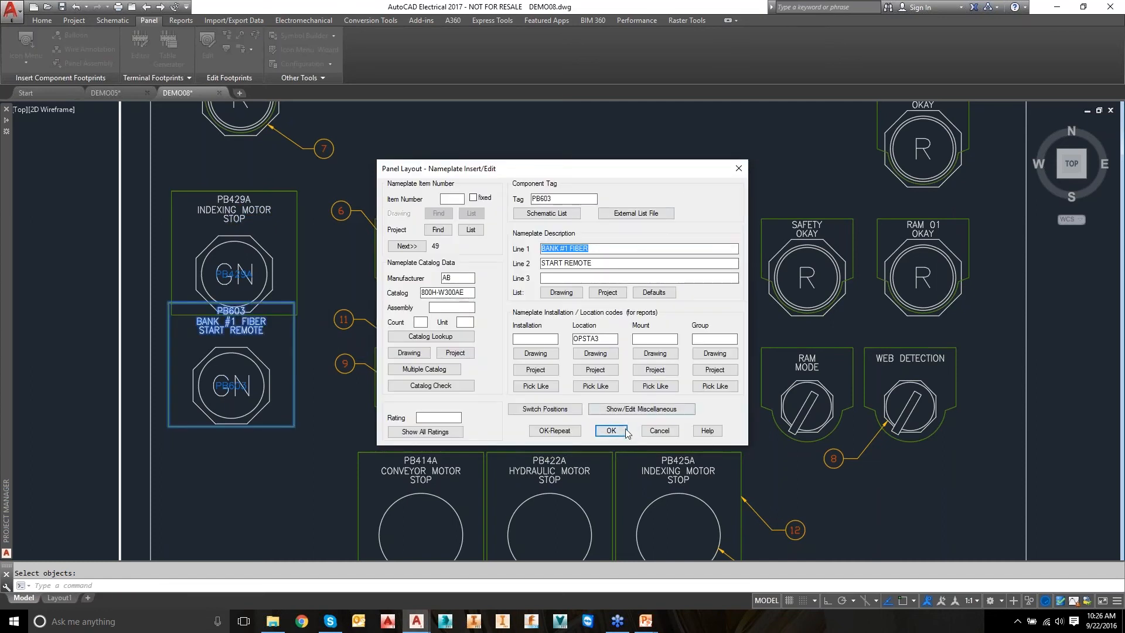
{"action": "left_click", "coordinate": [611, 431]}
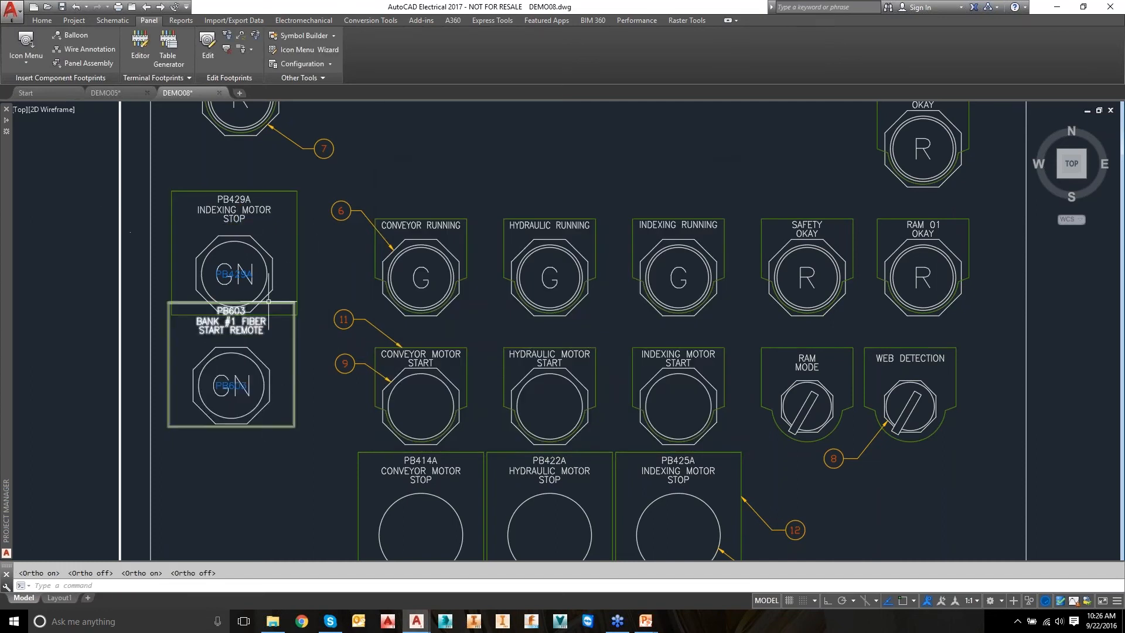
Move push button PB603 together with its nameplate downward, clear of the PB429A nameplate above.
{"action": "type", "text": "move"}
{"action": "key", "text": "Return"}
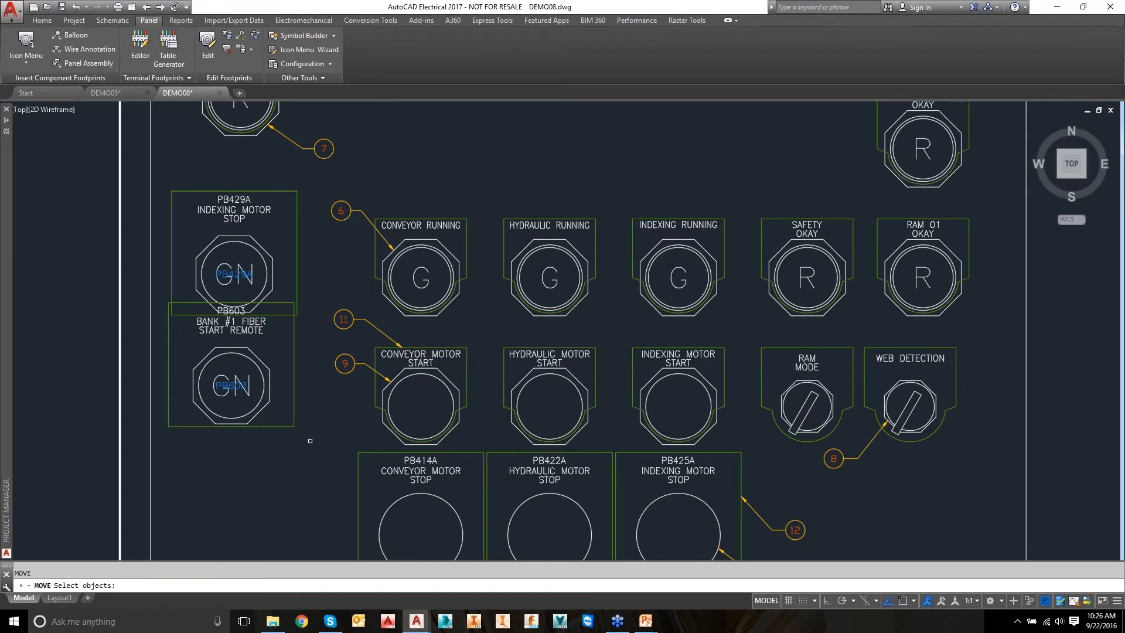
{"action": "left_click", "coordinate": [310, 439]}
{"action": "left_click", "coordinate": [255, 384]}
{"action": "key", "text": "Return"}
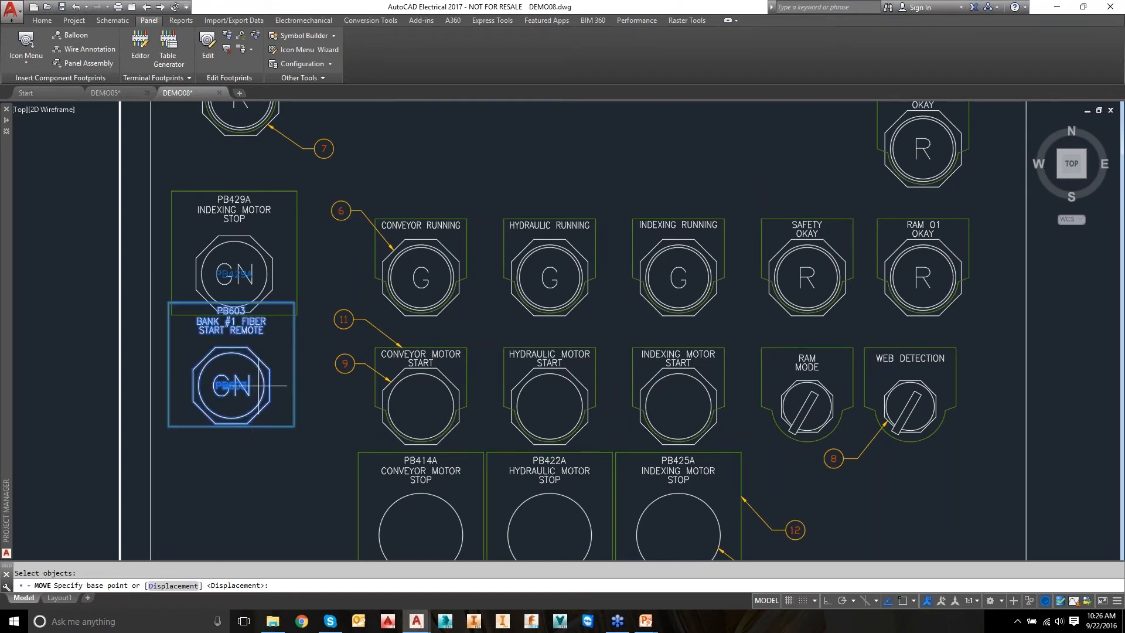
{"action": "left_click", "coordinate": [258, 386]}
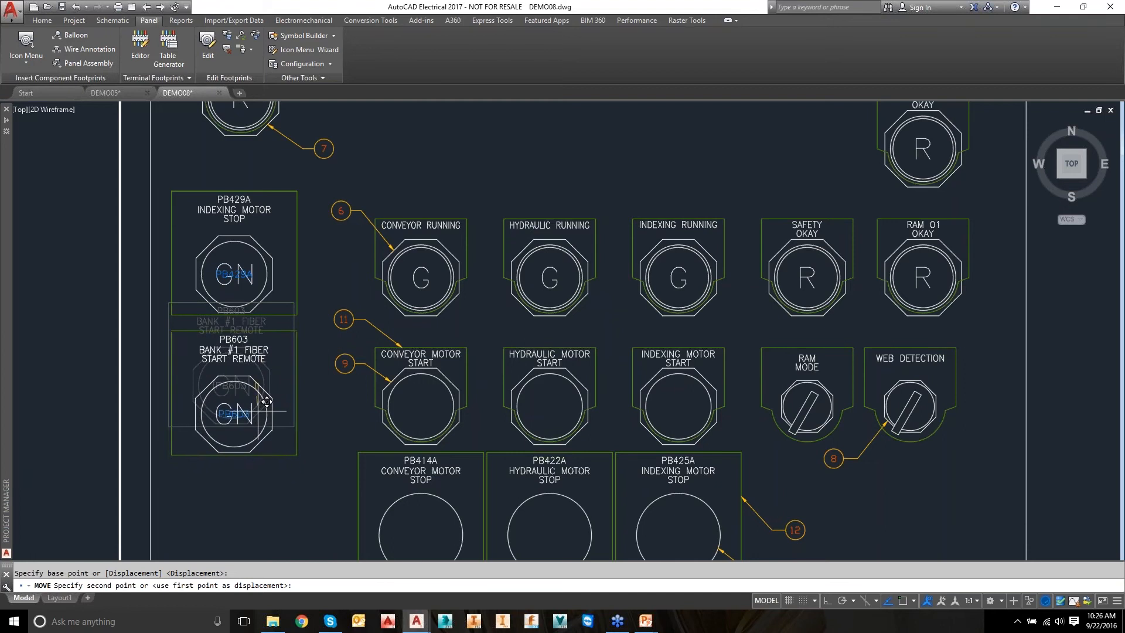
{"action": "left_click", "coordinate": [265, 402]}
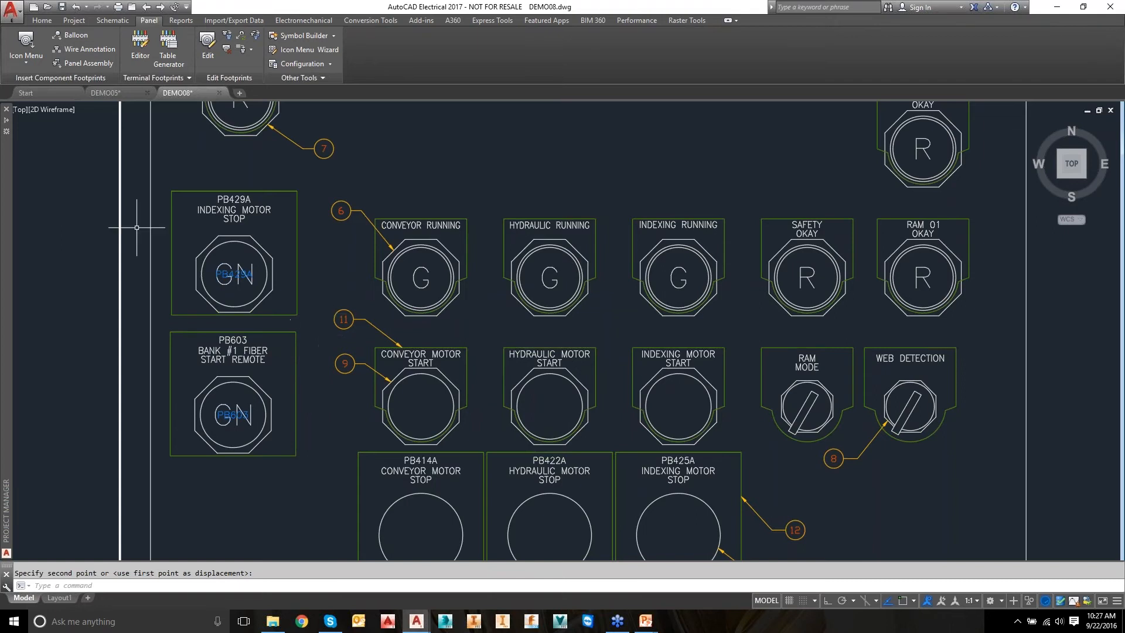
Surf from the PB429A footprint to its schematic reference at sheet 4, line 429, saving the current drawing.
{"action": "scroll", "coordinate": [332, 308], "scroll_direction": "down", "scroll_amount": 2}
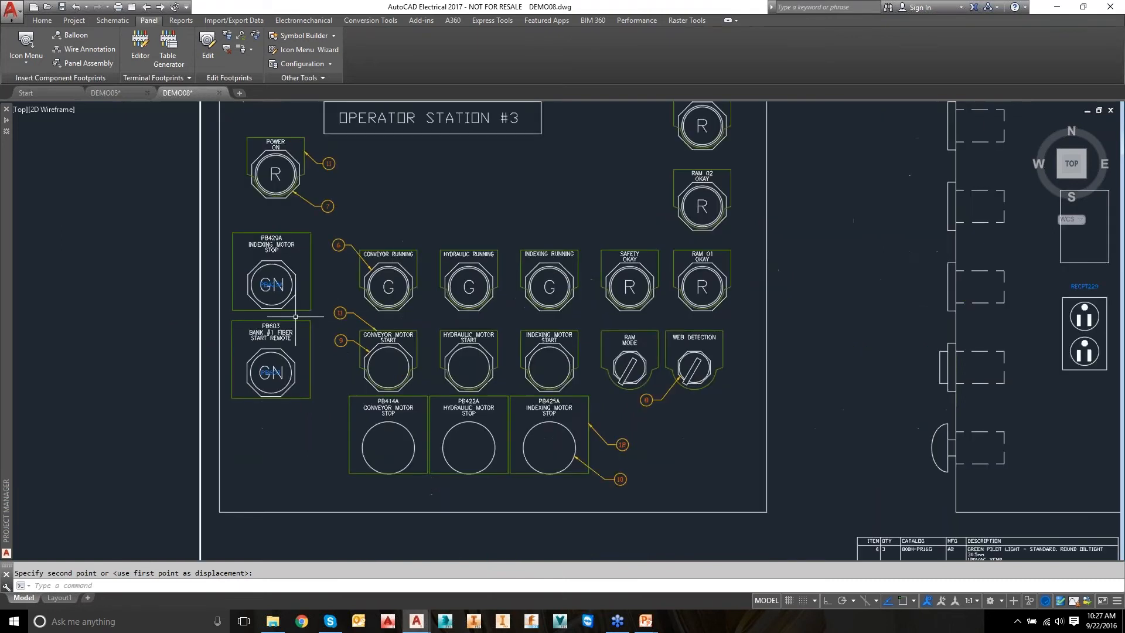
{"action": "left_click", "coordinate": [176, 7]}
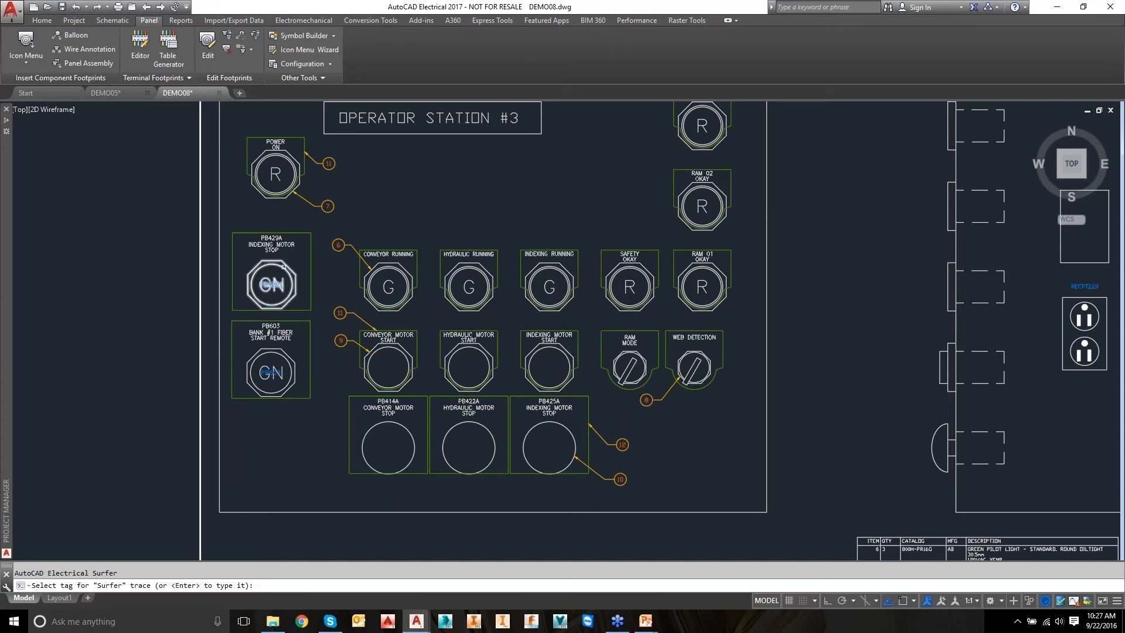
{"action": "left_click", "coordinate": [283, 267]}
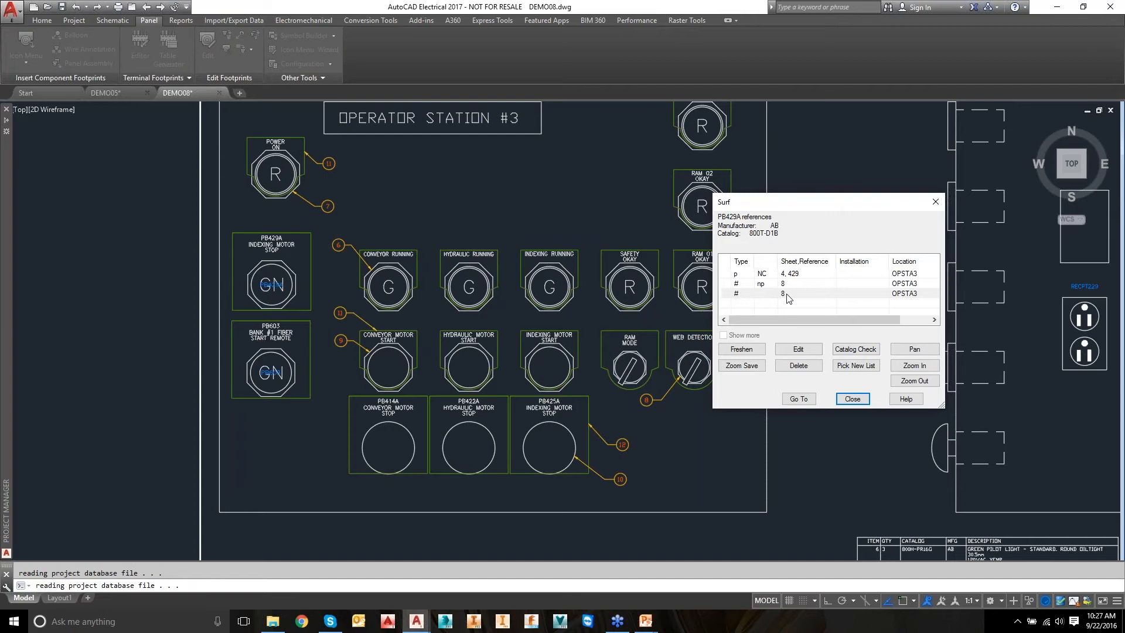
{"action": "left_click", "coordinate": [805, 299]}
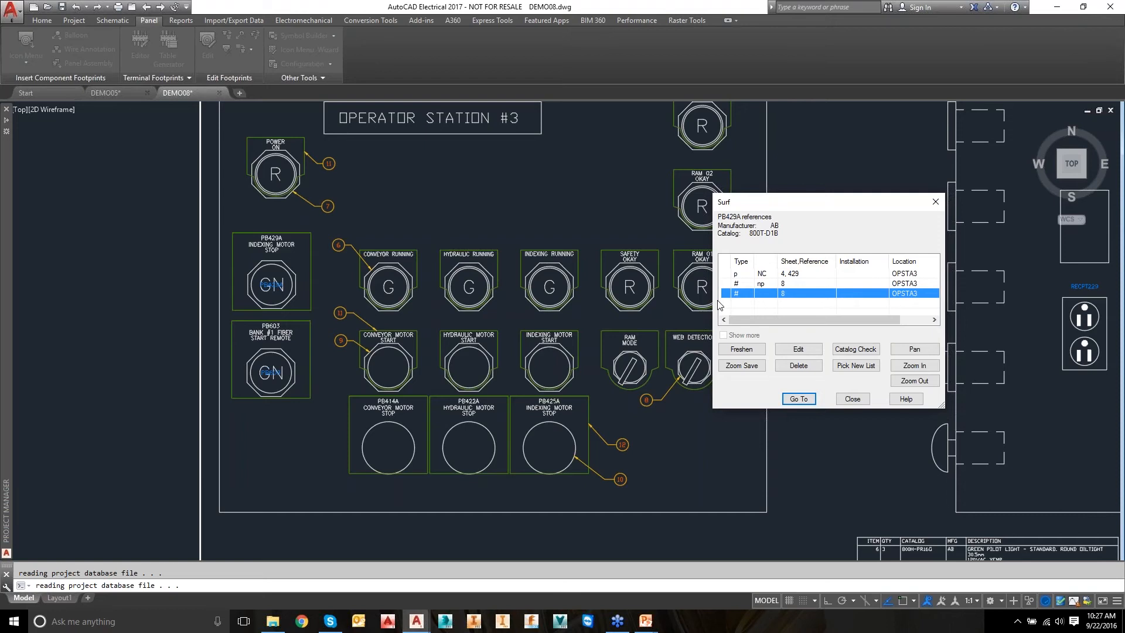
{"action": "left_click", "coordinate": [743, 274]}
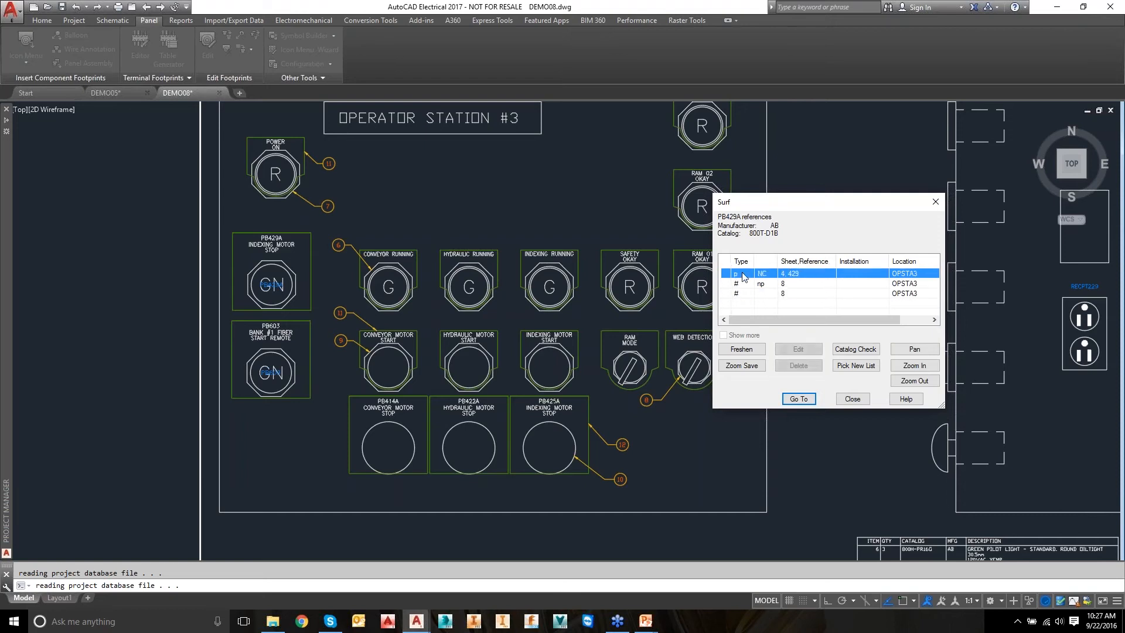
{"action": "double_click", "coordinate": [743, 274]}
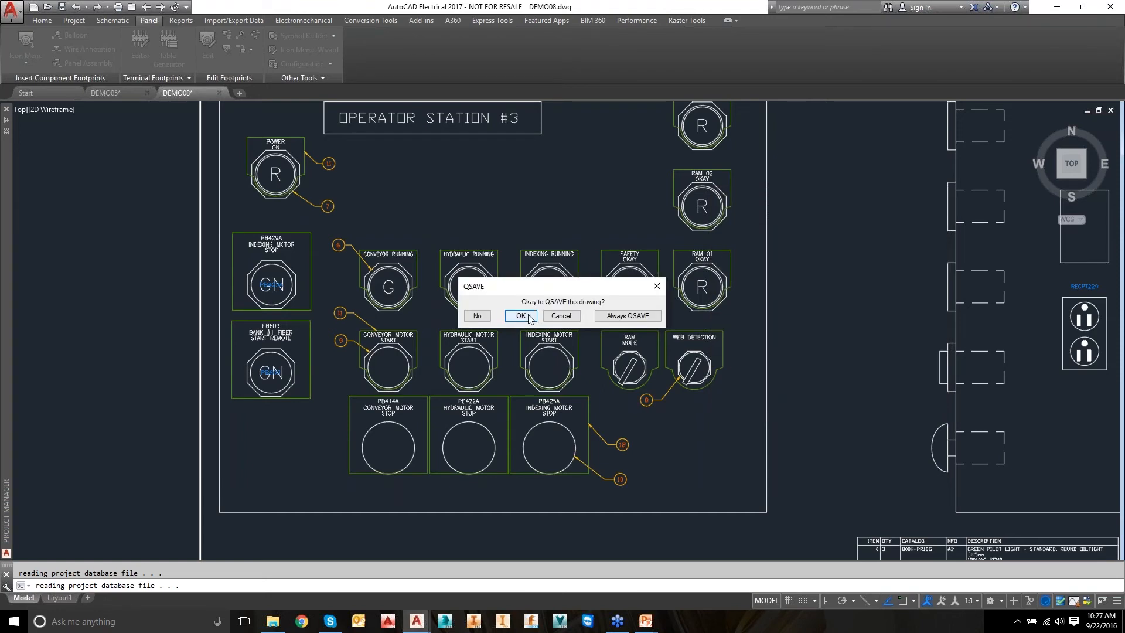
{"action": "left_click", "coordinate": [521, 315]}
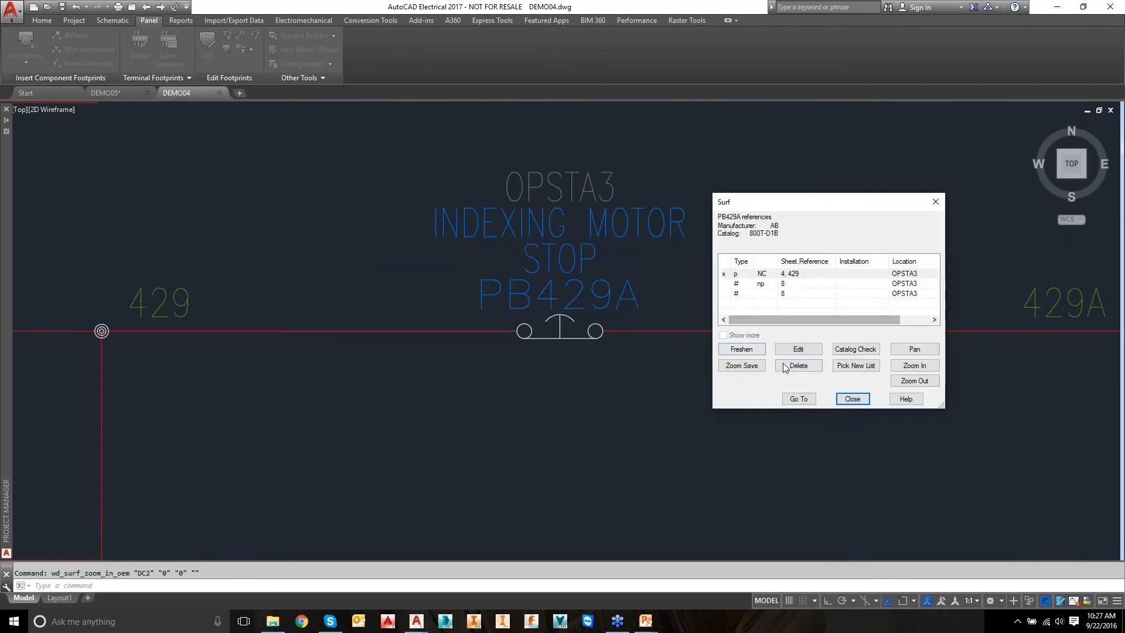
Edit the PB429A schematic component, search its catalog for AB 30.5mm RED, and assign the mushroom push button 800T-D6A.
{"action": "left_click", "coordinate": [798, 349]}
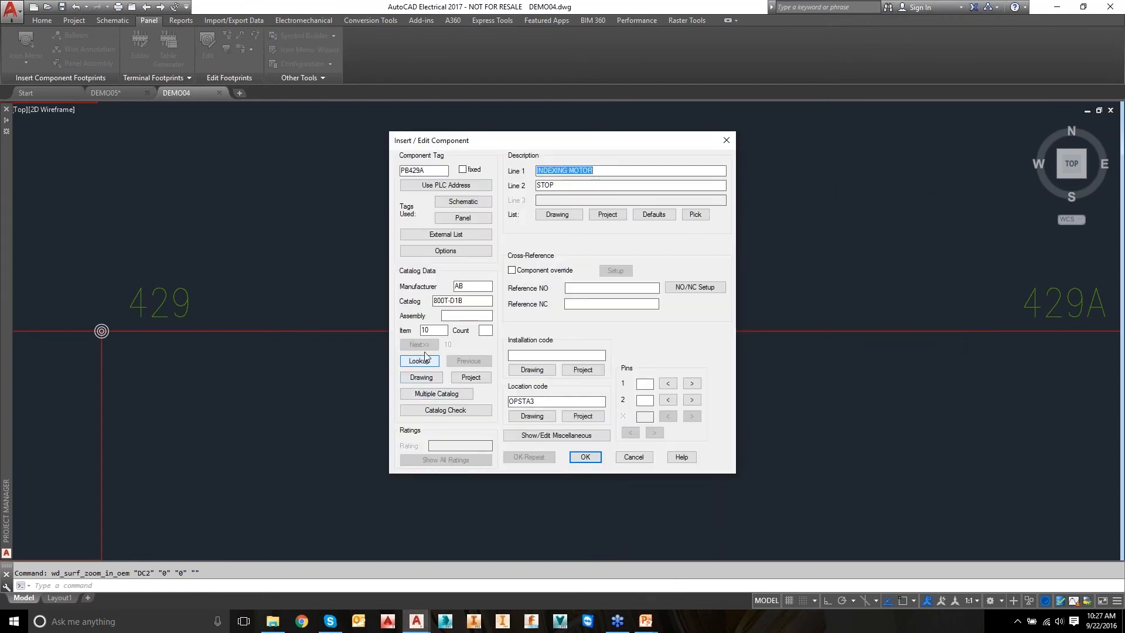
{"action": "left_click", "coordinate": [419, 361]}
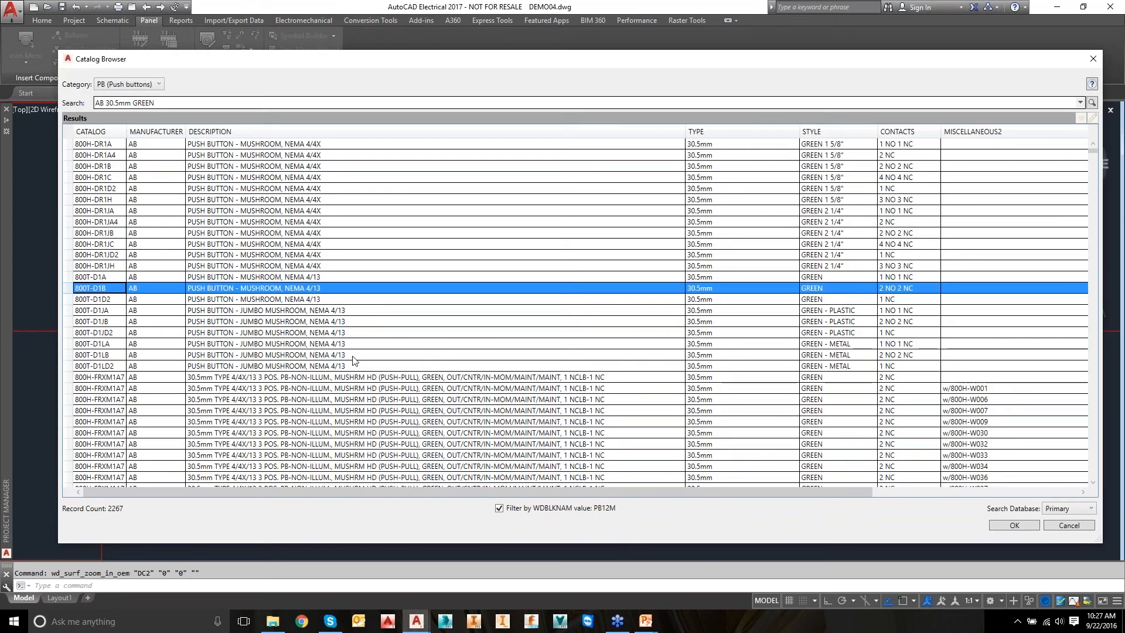
{"action": "scroll", "coordinate": [263, 272], "scroll_direction": "down", "scroll_amount": 8}
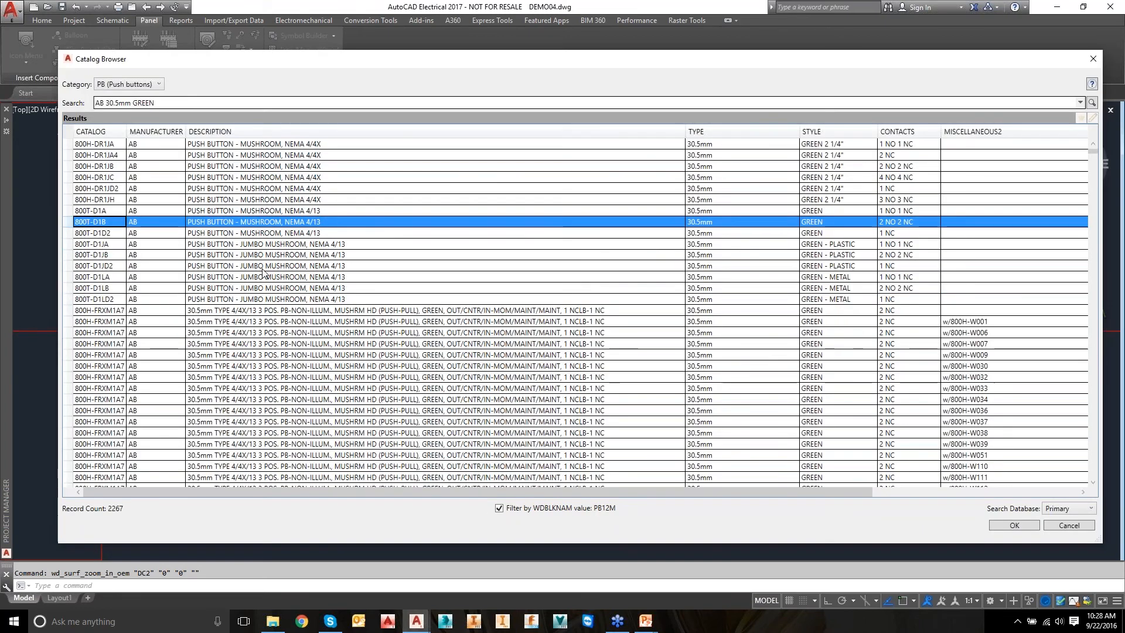
{"action": "scroll", "coordinate": [300, 296], "scroll_direction": "up", "scroll_amount": 5}
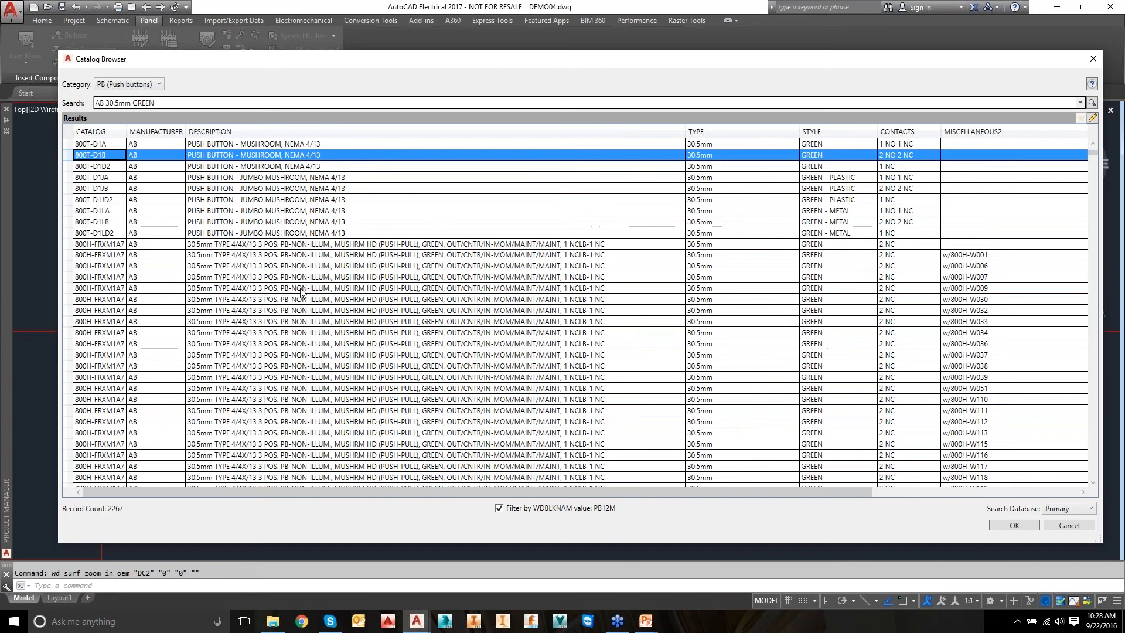
{"action": "double_click", "coordinate": [137, 103]}
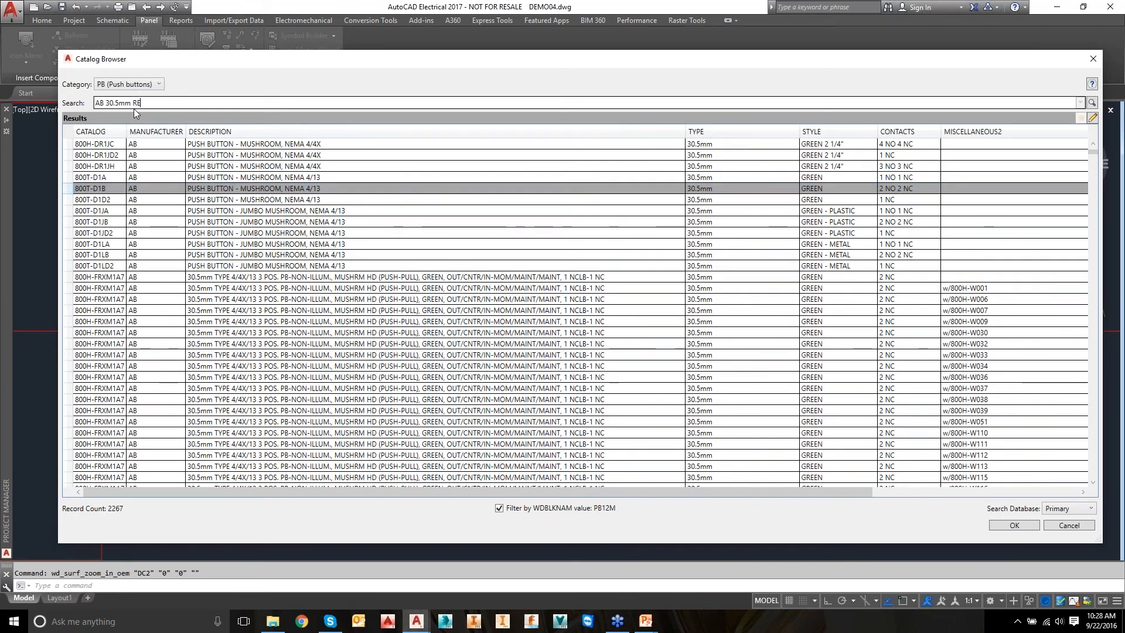
{"action": "type", "text": "RED"}
{"action": "left_click", "coordinate": [135, 116]}
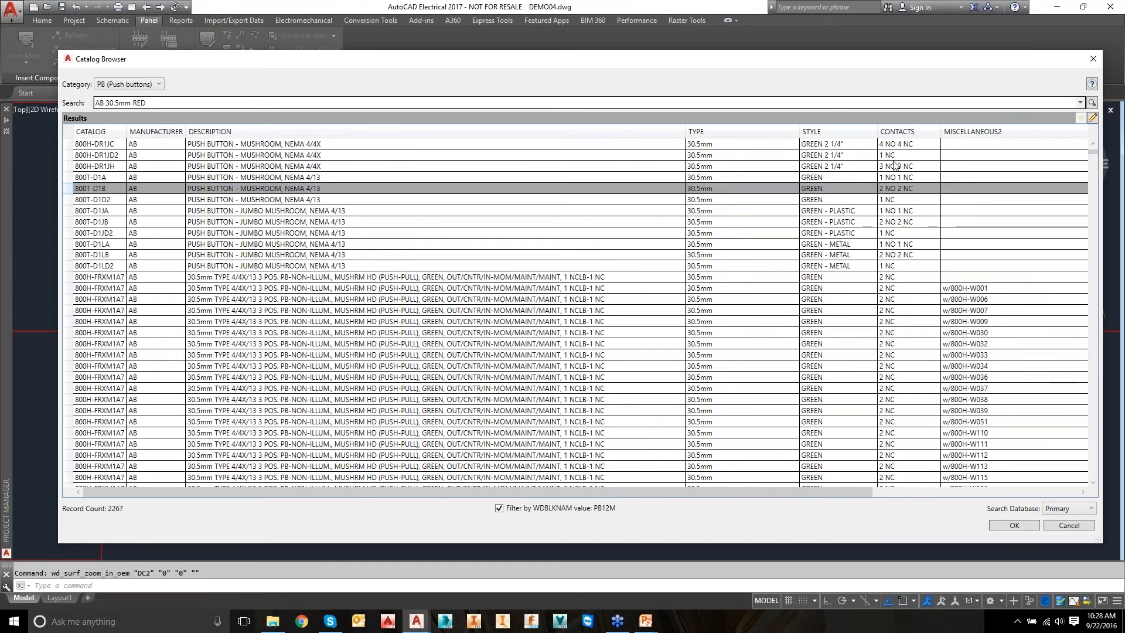
{"action": "left_click", "coordinate": [1092, 103]}
{"action": "left_click", "coordinate": [258, 178]}
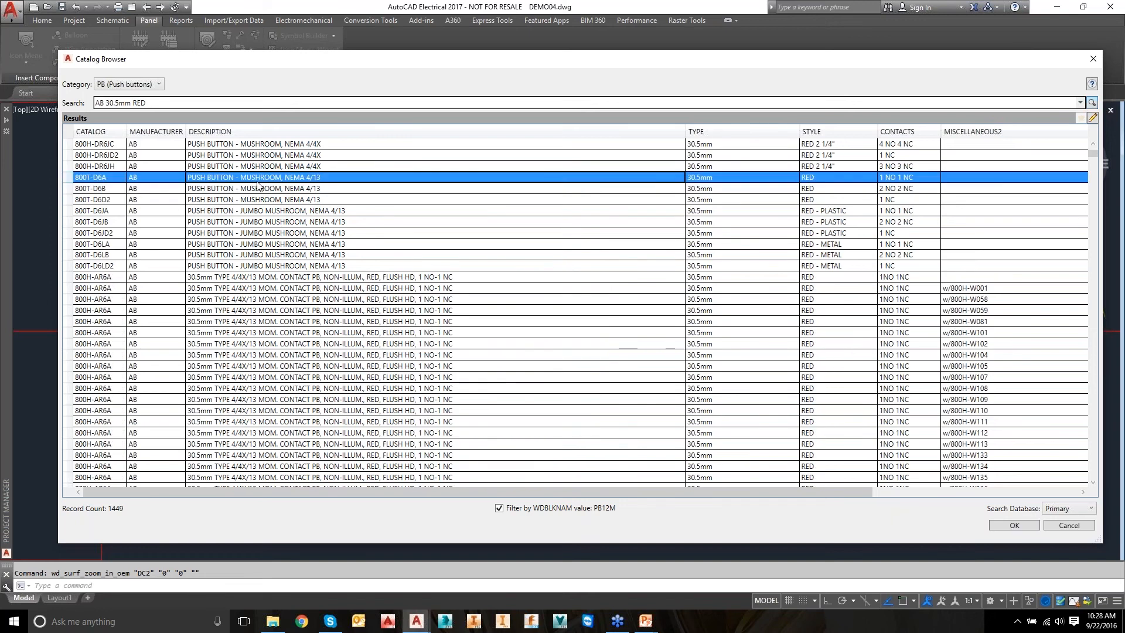
{"action": "left_click", "coordinate": [1008, 525]}
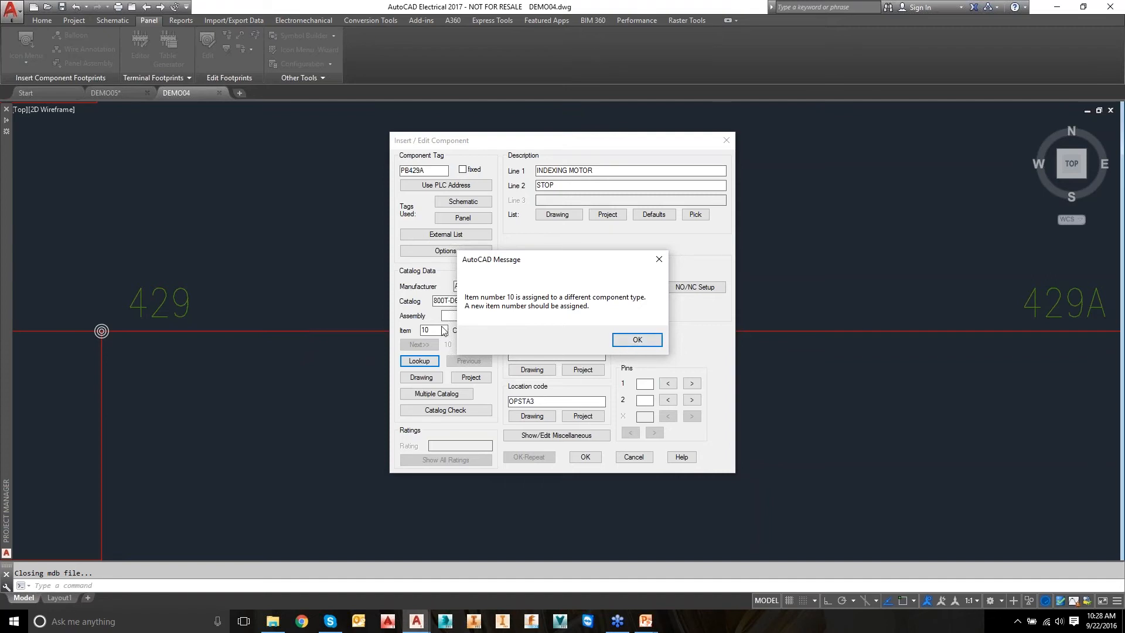
Accept the PB429A component edit and update its related panel symbols in the project's other drawing, saving the current drawing.
{"action": "left_click", "coordinate": [631, 343]}
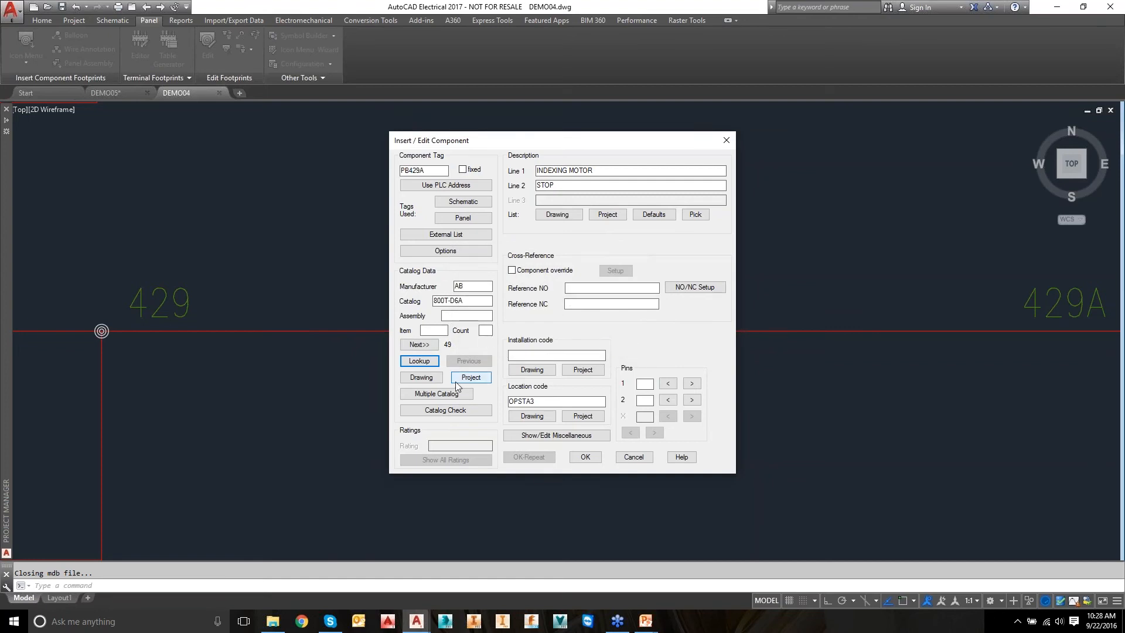
{"action": "left_click", "coordinate": [584, 458]}
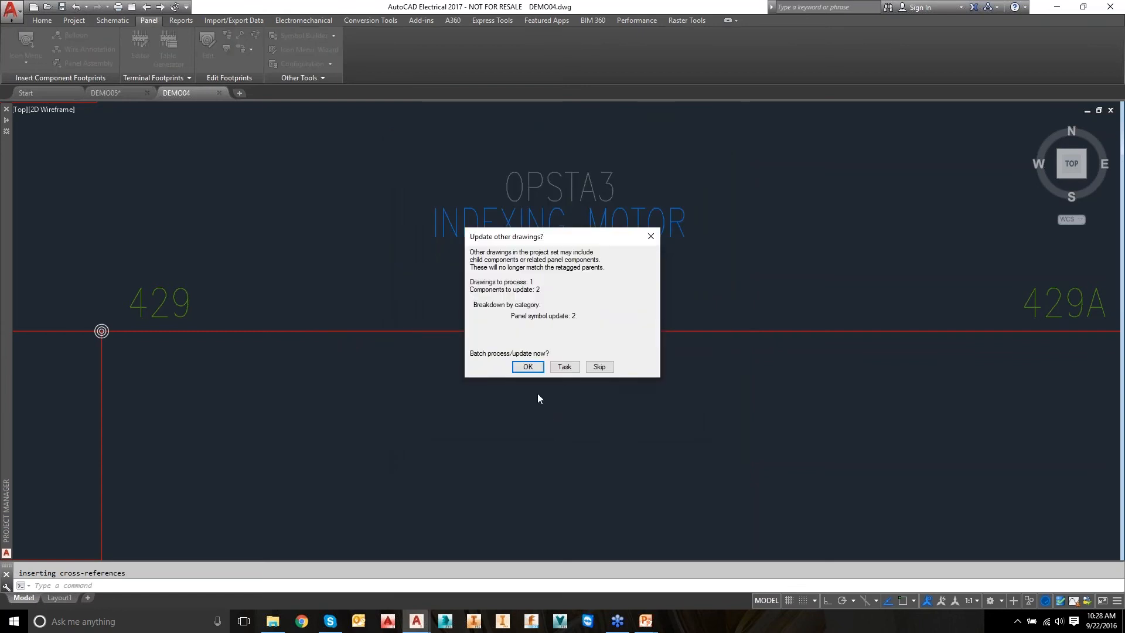
{"action": "left_click", "coordinate": [528, 368]}
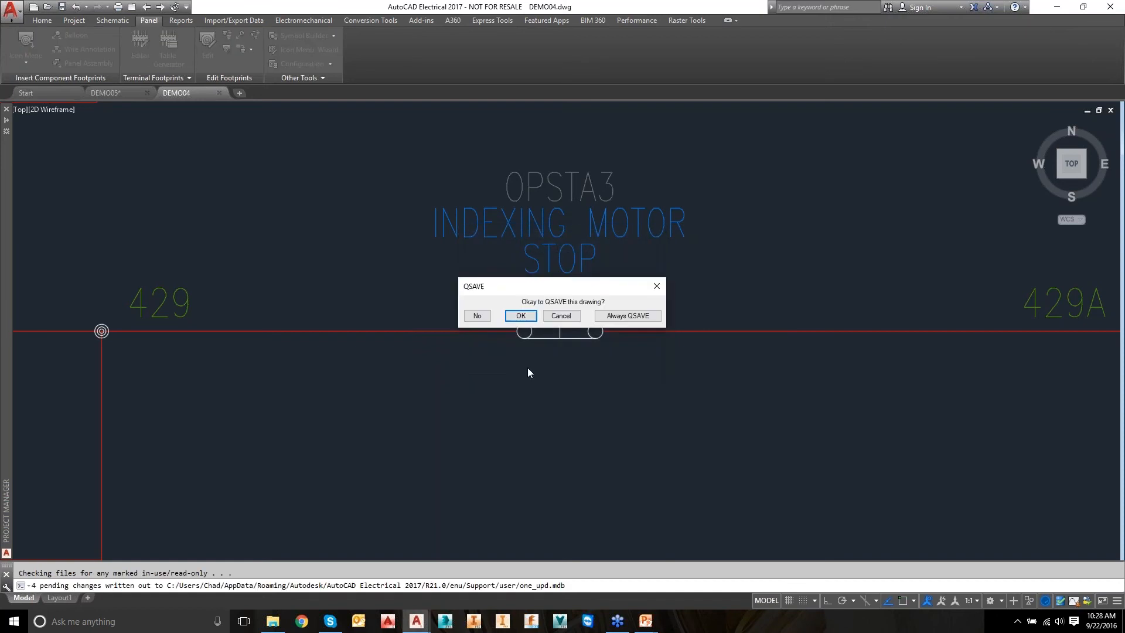
{"action": "left_click", "coordinate": [526, 316]}
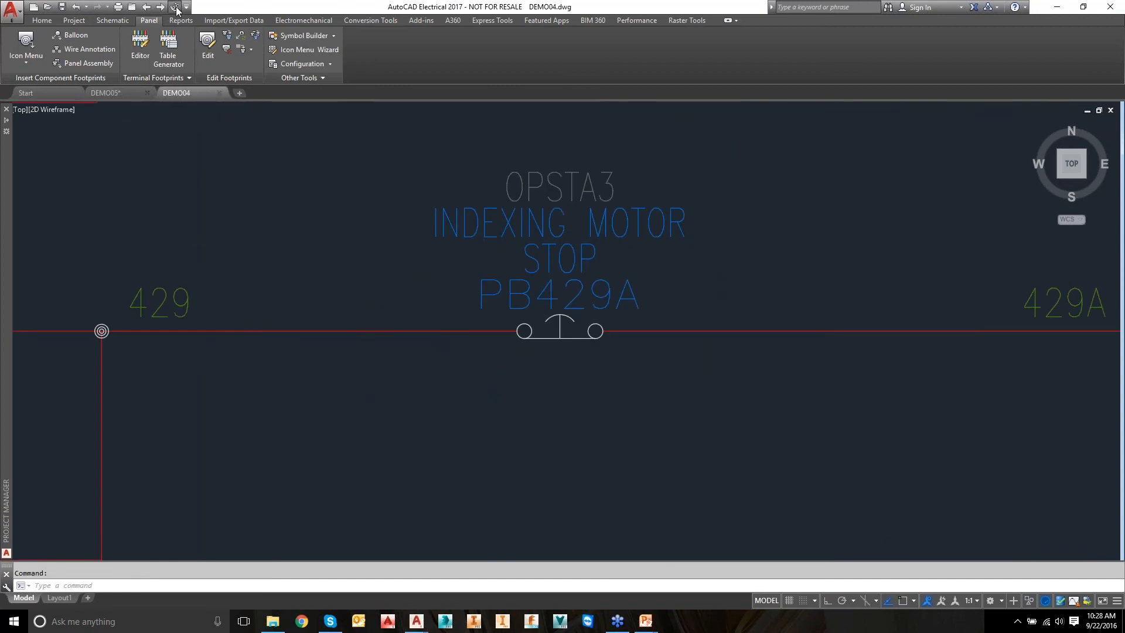
Surf from the PB429A schematic symbol to its nameplate reference on sheet 8.
{"action": "left_click", "coordinate": [551, 292]}
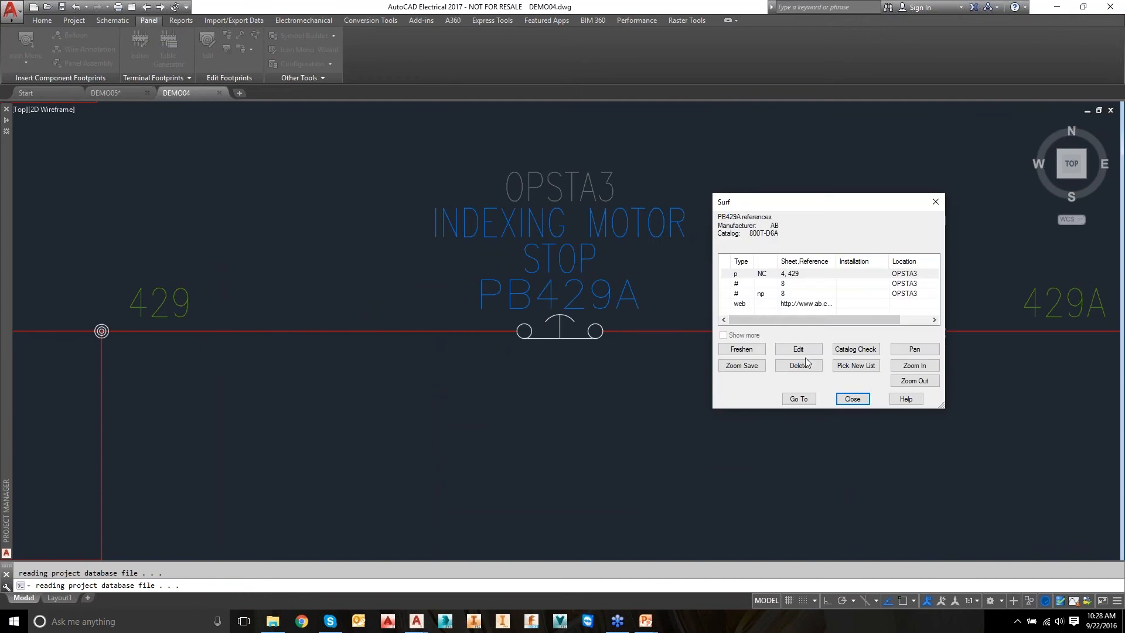
{"action": "double_click", "coordinate": [797, 293]}
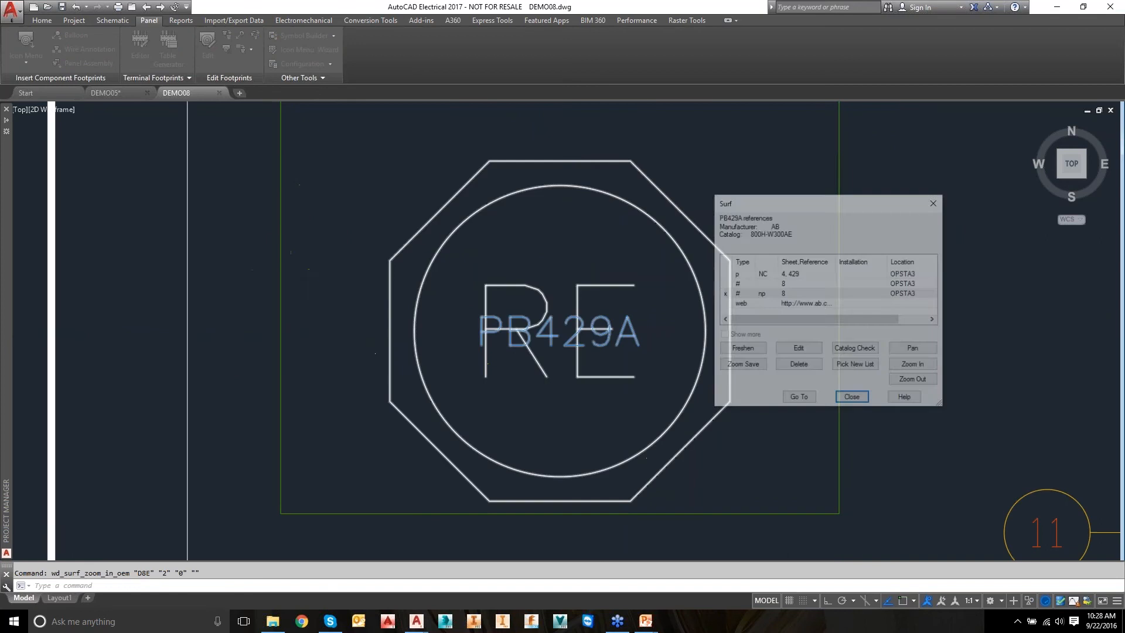
{"action": "left_click", "coordinate": [854, 401]}
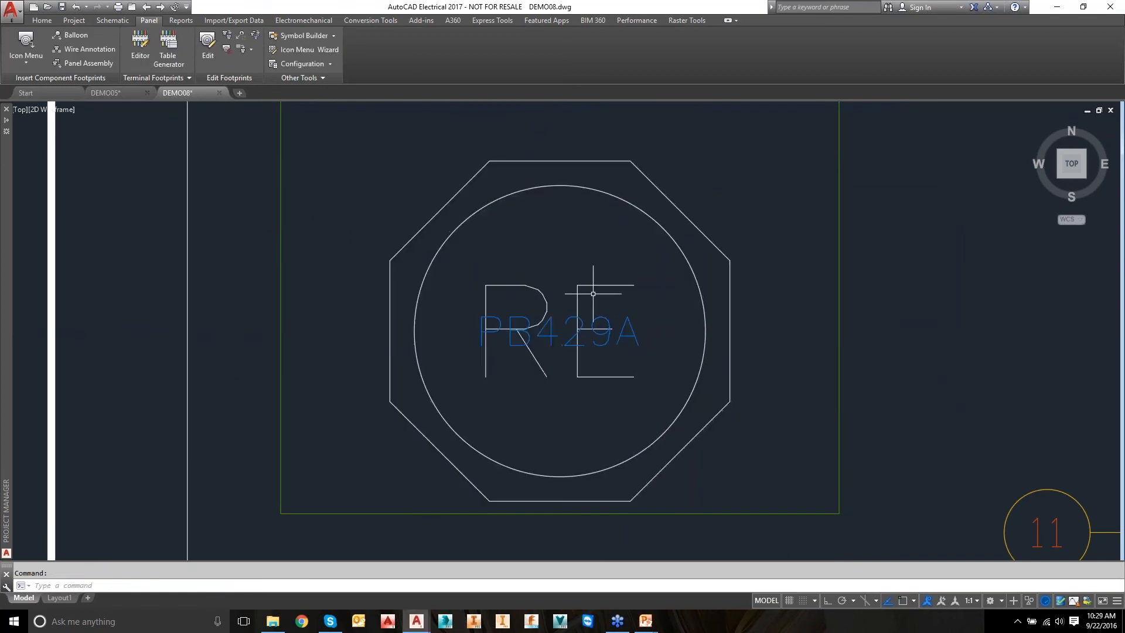
Examine the updated PB429A push button and its nameplate among the neighbouring devices of Operator Station #3.
{"action": "scroll", "coordinate": [601, 295], "scroll_direction": "down", "scroll_amount": 4}
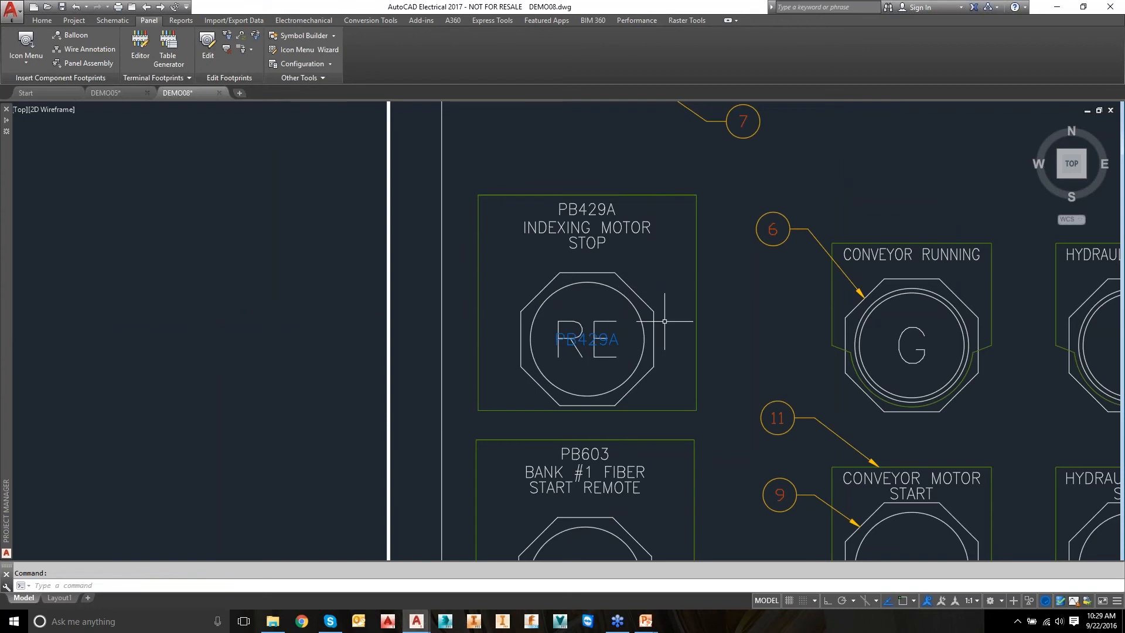
{"action": "scroll", "coordinate": [664, 321], "scroll_direction": "up", "scroll_amount": 2}
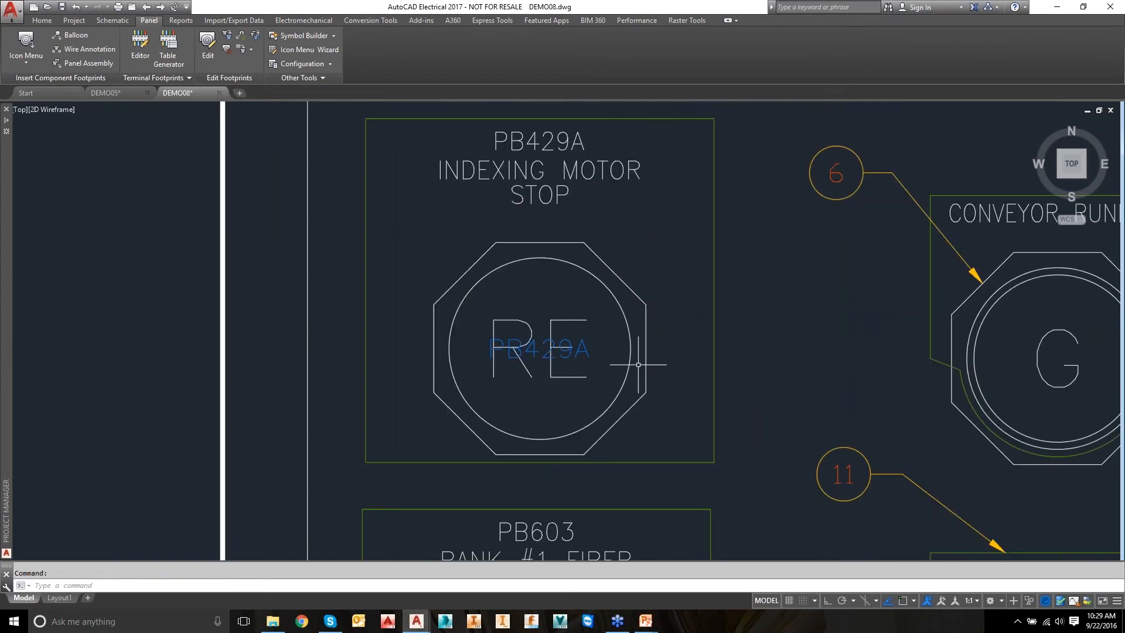
{"action": "scroll", "coordinate": [636, 360], "scroll_direction": "down", "scroll_amount": 2}
{"action": "scroll", "coordinate": [636, 367], "scroll_direction": "down", "scroll_amount": 2}
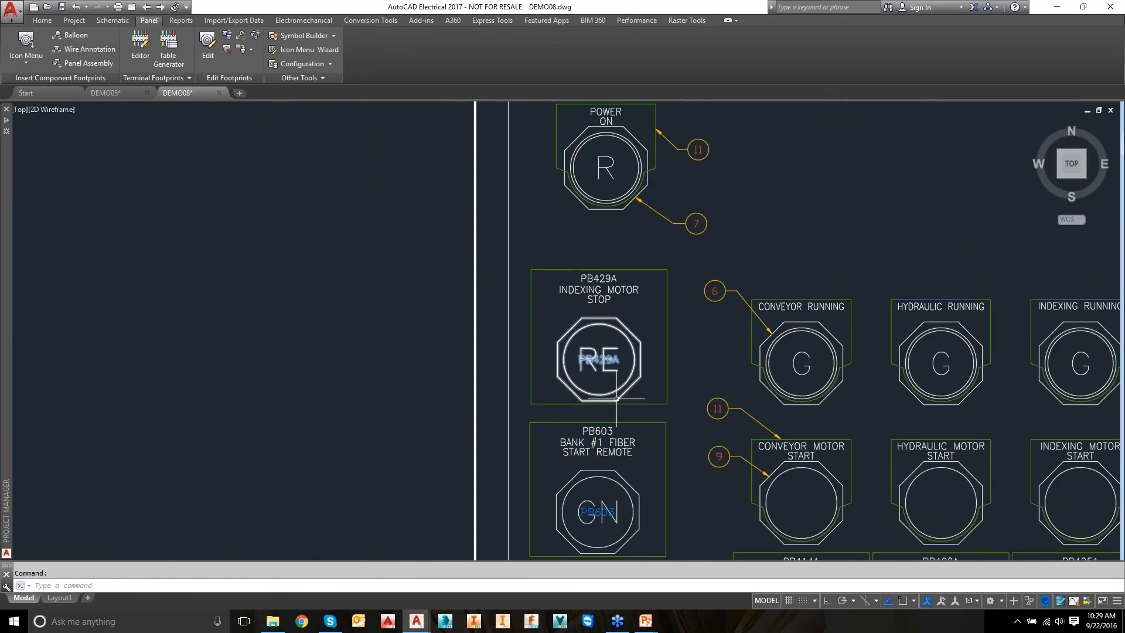
{"action": "scroll", "coordinate": [616, 398], "scroll_direction": "down", "scroll_amount": 2}
{"action": "middle_click_drag", "start_coordinate": [636, 408], "coordinate": [497, 313]}
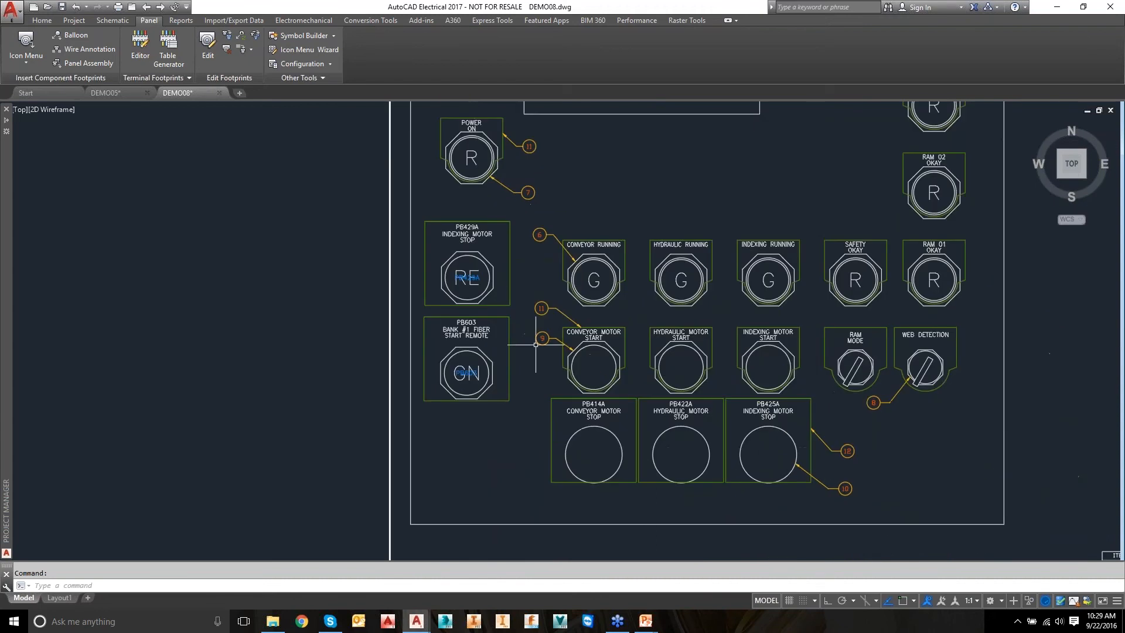
{"action": "middle_click", "coordinate": [552, 349]}
{"action": "middle_click", "coordinate": [552, 349]}
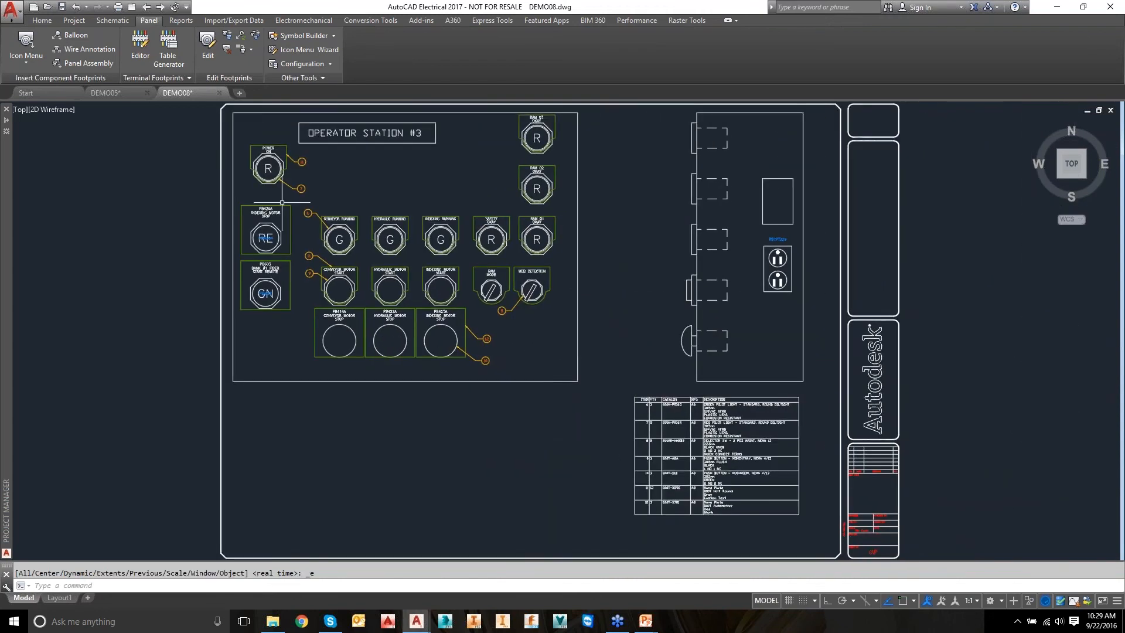
Advance to project drawing DEMO09 and examine the TB1 terminals wired to the PLC502 inputs in DEMO05.
{"action": "left_click", "coordinate": [161, 7]}
{"action": "left_click", "coordinate": [164, 7]}
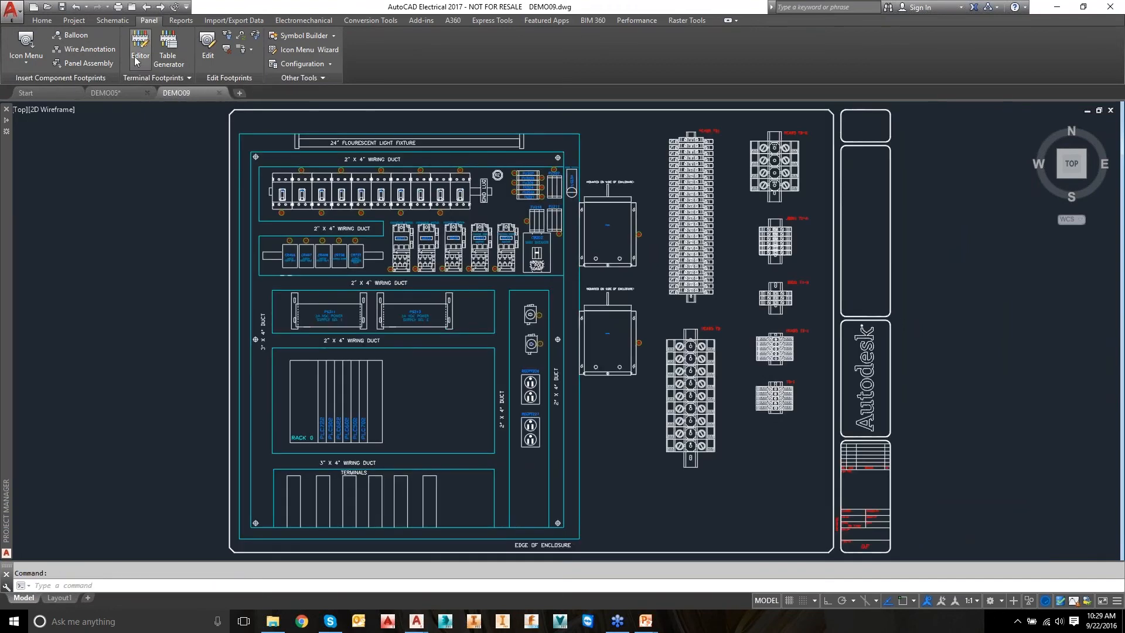
{"action": "left_click", "coordinate": [119, 93]}
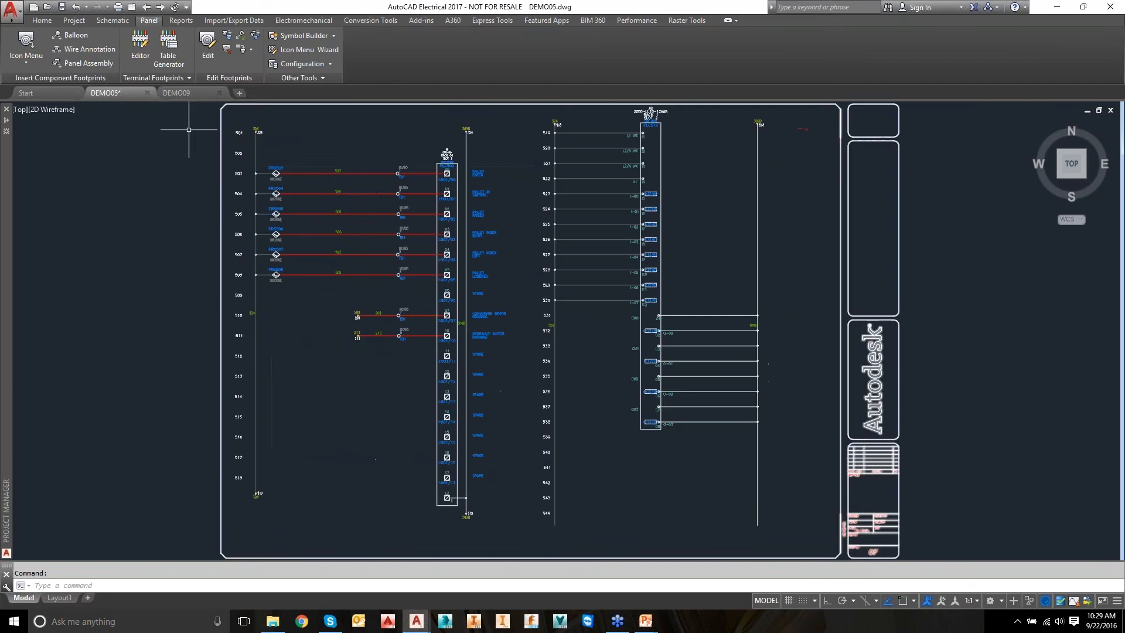
{"action": "scroll", "coordinate": [382, 181], "scroll_direction": "up", "scroll_amount": 8}
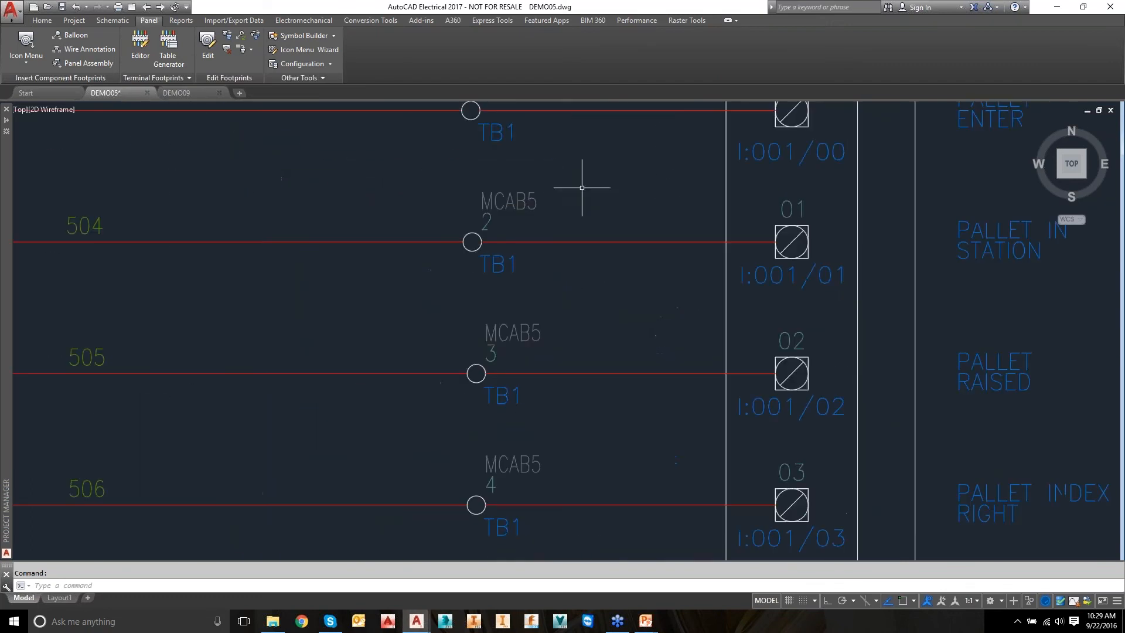
{"action": "scroll", "coordinate": [522, 204], "scroll_direction": "down", "scroll_amount": 4}
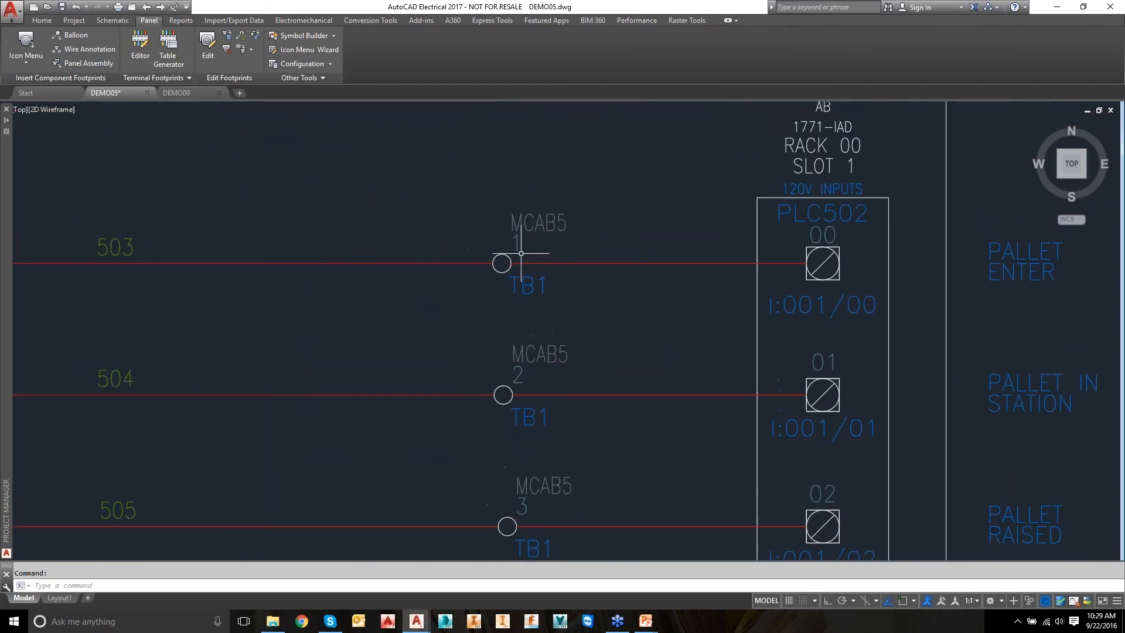
{"action": "middle_click_drag", "start_coordinate": [528, 278], "coordinate": [528, 201]}
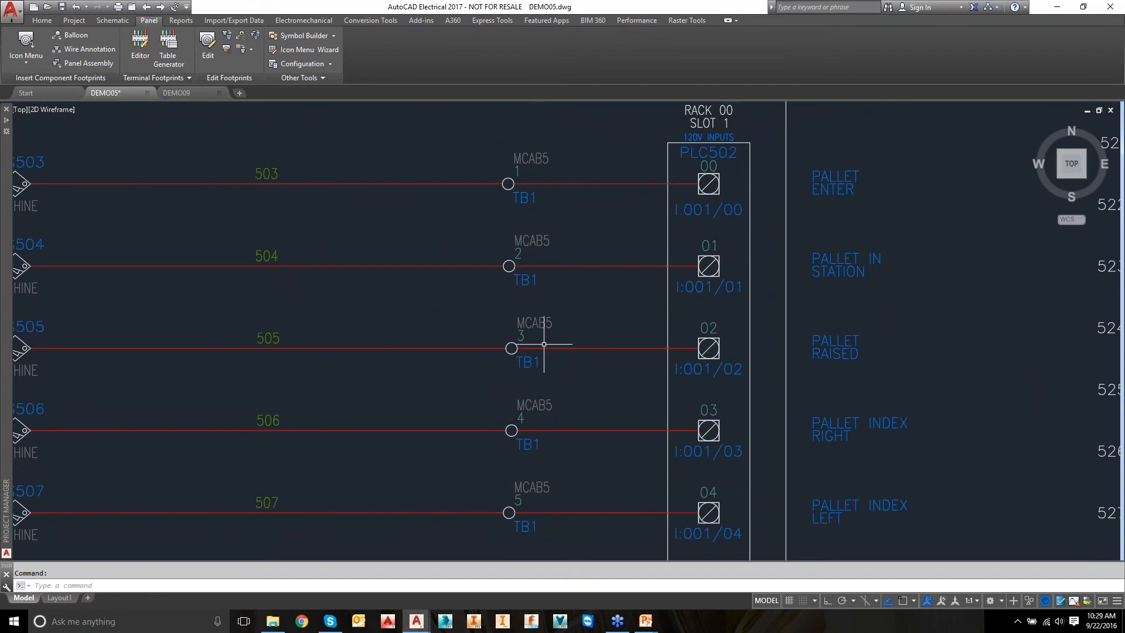
Return to the DEMO09 panel layout and examine the enclosure and terminal strip footprints.
{"action": "left_click", "coordinate": [187, 94]}
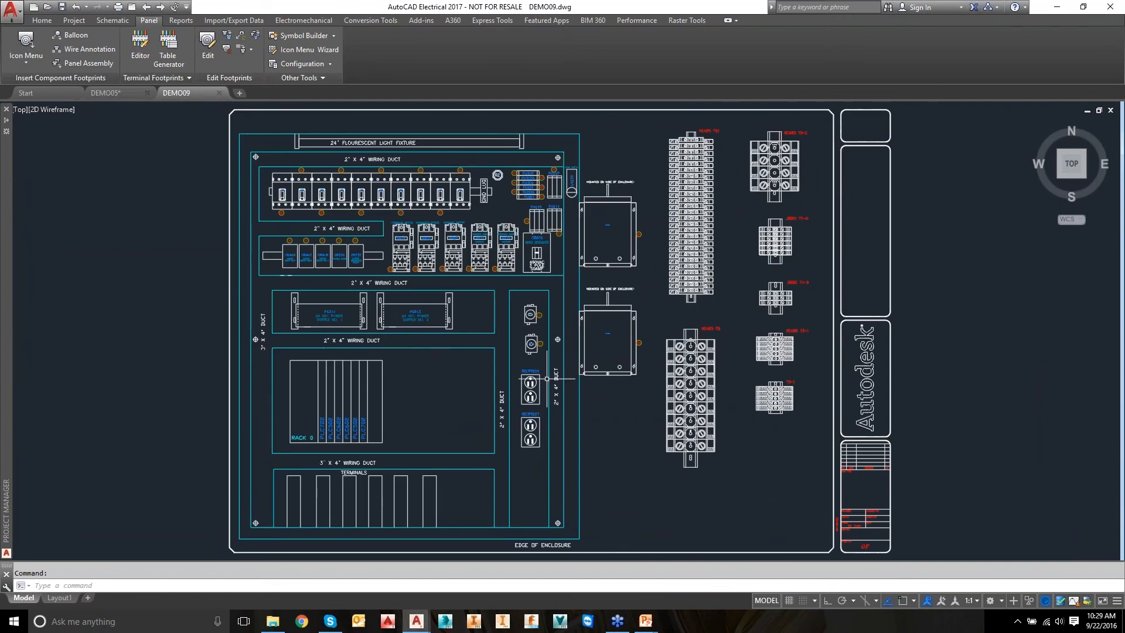
{"action": "middle_click_drag", "start_coordinate": [722, 441], "coordinate": [645, 429]}
{"action": "scroll", "coordinate": [380, 235], "scroll_direction": "up", "scroll_amount": 2}
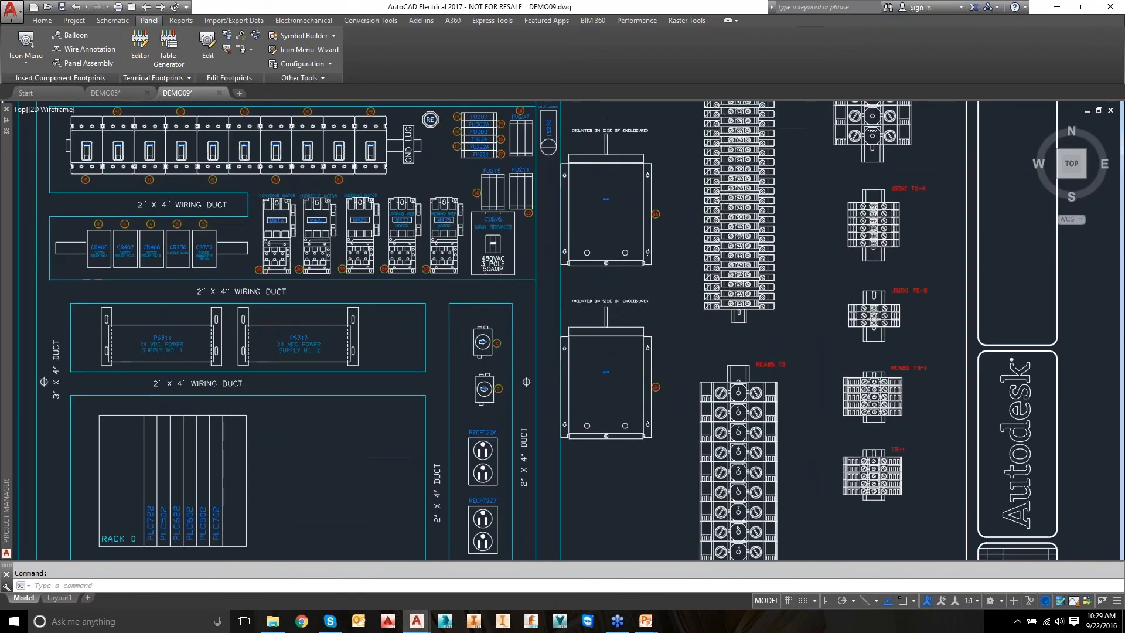
{"action": "scroll", "coordinate": [294, 267], "scroll_direction": "down", "scroll_amount": 2}
{"action": "scroll", "coordinate": [595, 317], "scroll_direction": "down", "scroll_amount": 2}
{"action": "middle_click", "coordinate": [596, 316]}
{"action": "middle_click", "coordinate": [596, 317]}
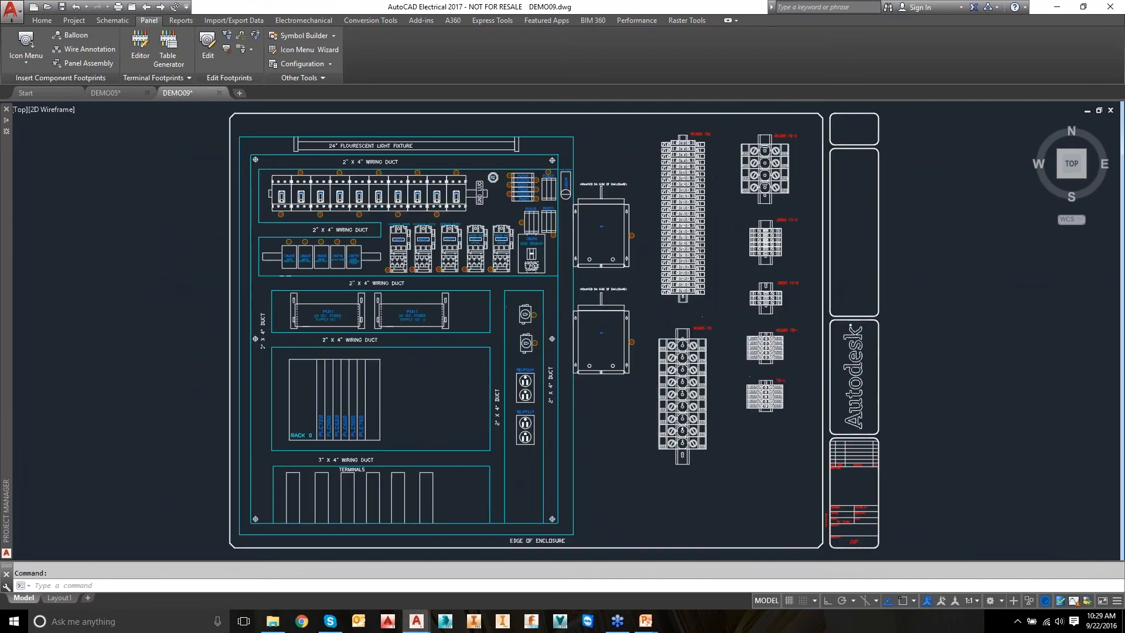
Insert a vertical AB 199-DR1 DIN rail about 11.69 long below the TB-1 terminal strip, with NC holes and scale 2.00.
{"action": "left_click", "coordinate": [26, 45]}
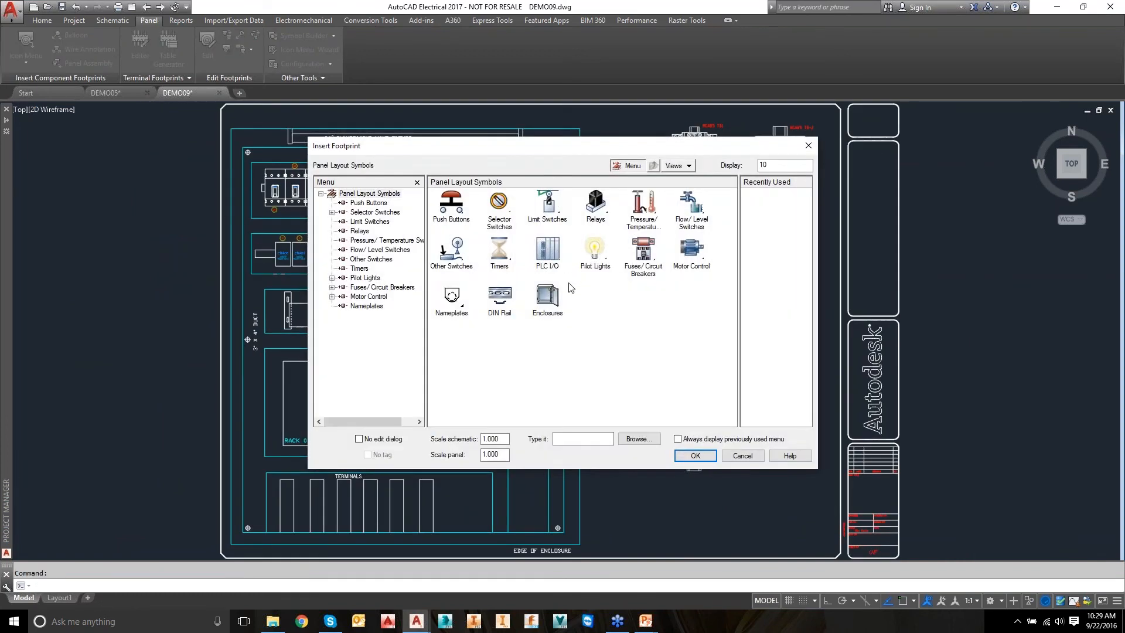
{"action": "left_click", "coordinate": [512, 291]}
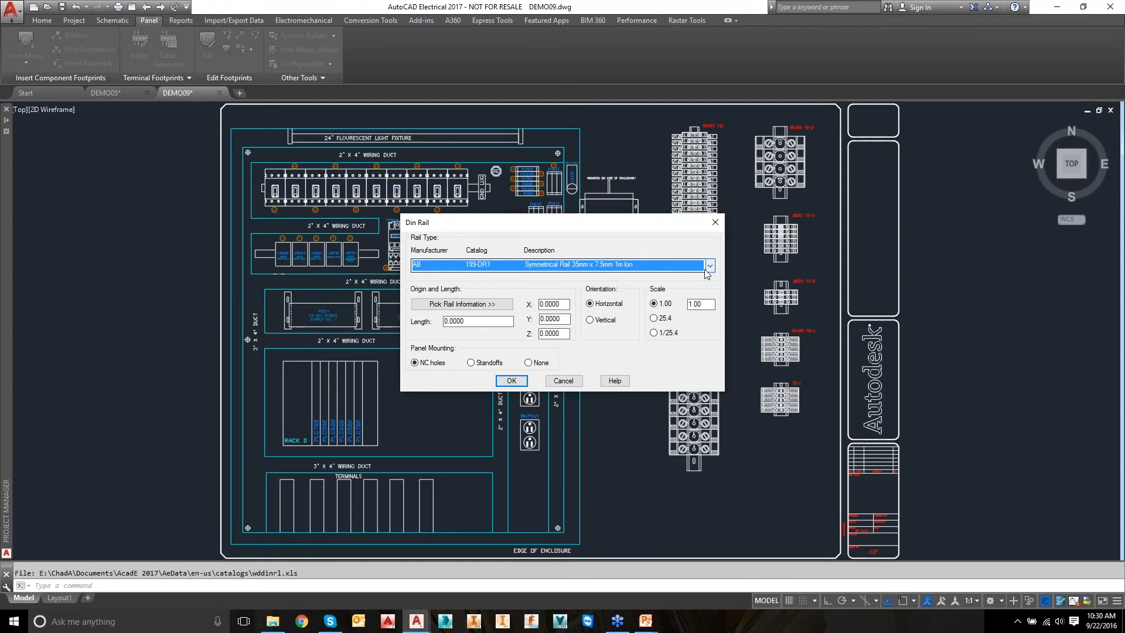
{"action": "left_click", "coordinate": [460, 305]}
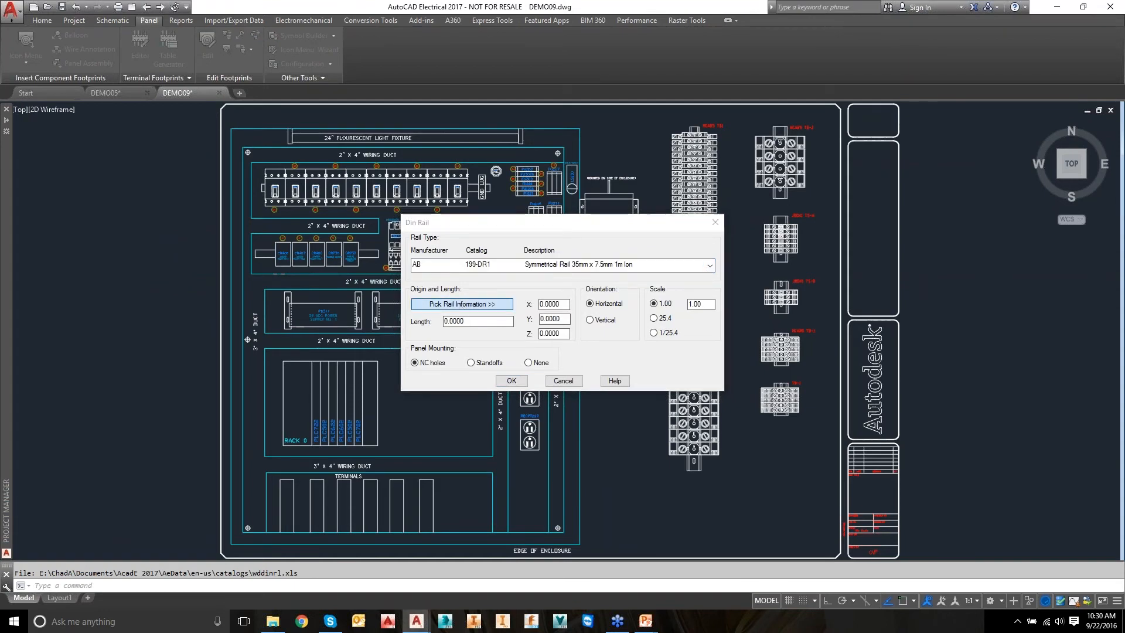
{"action": "left_click", "coordinate": [783, 455]}
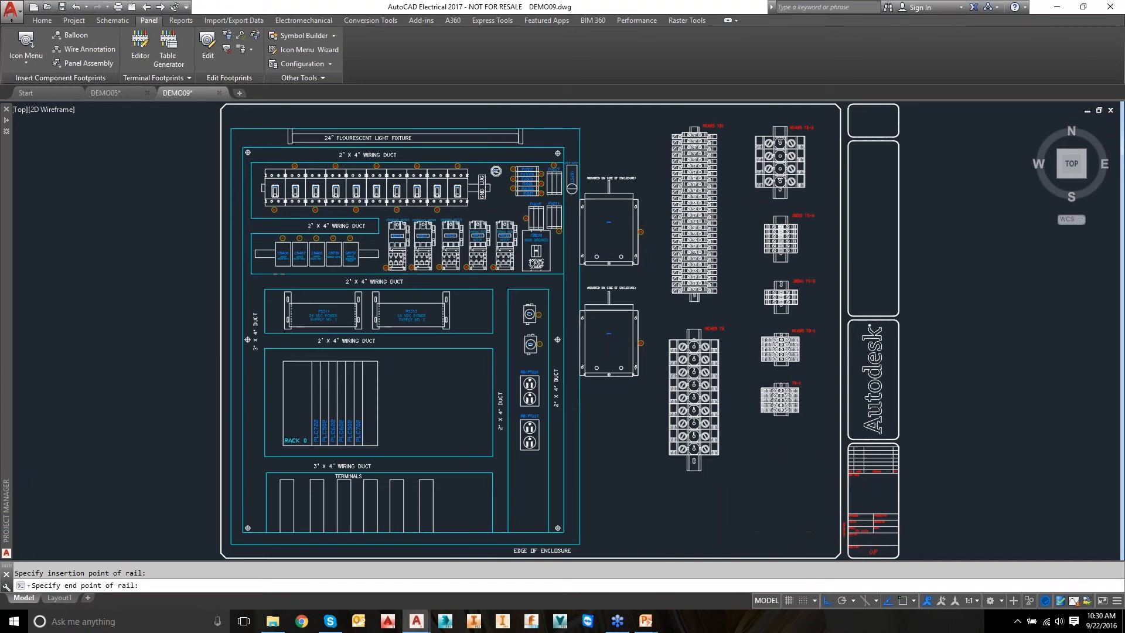
{"action": "left_click", "coordinate": [783, 533]}
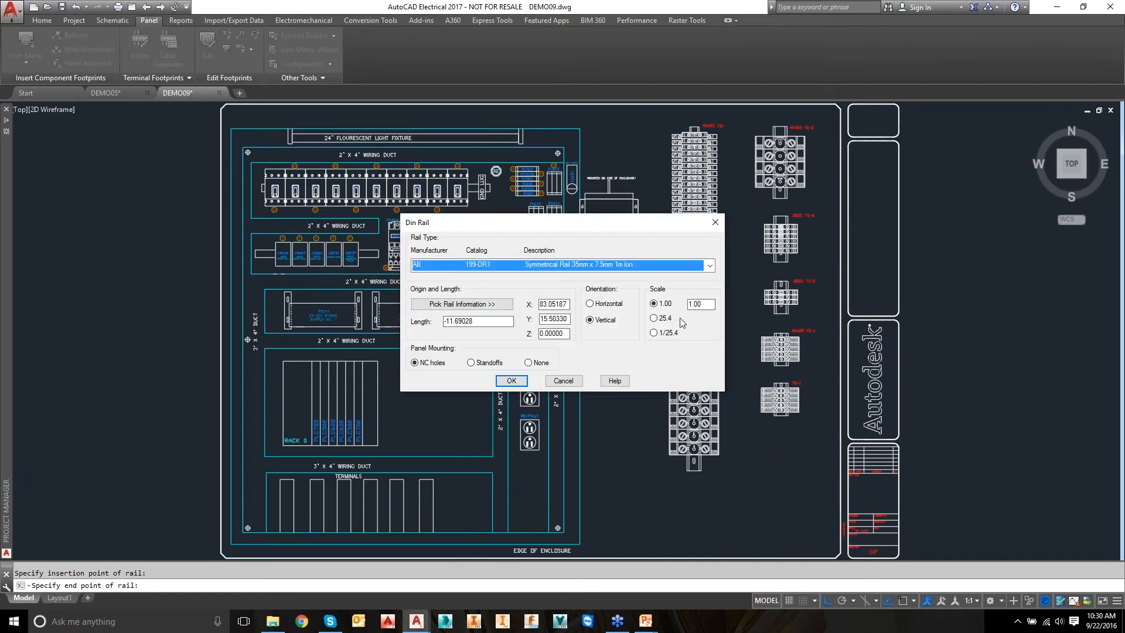
{"action": "left_click_drag", "start_coordinate": [694, 304], "coordinate": [682, 306]}
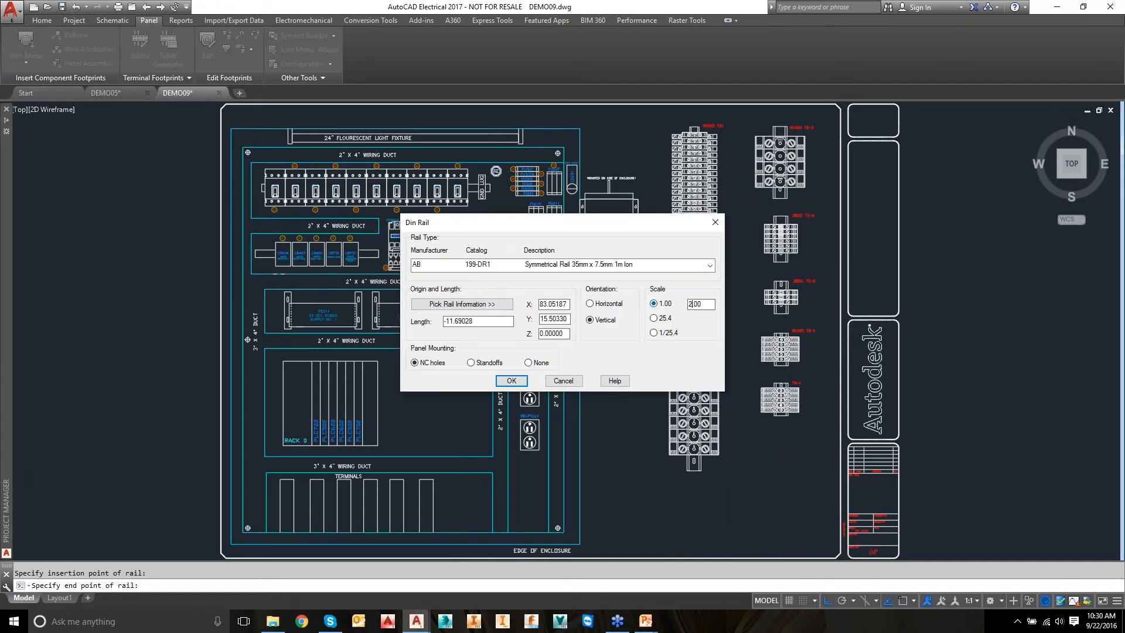
{"action": "left_click", "coordinate": [519, 380]}
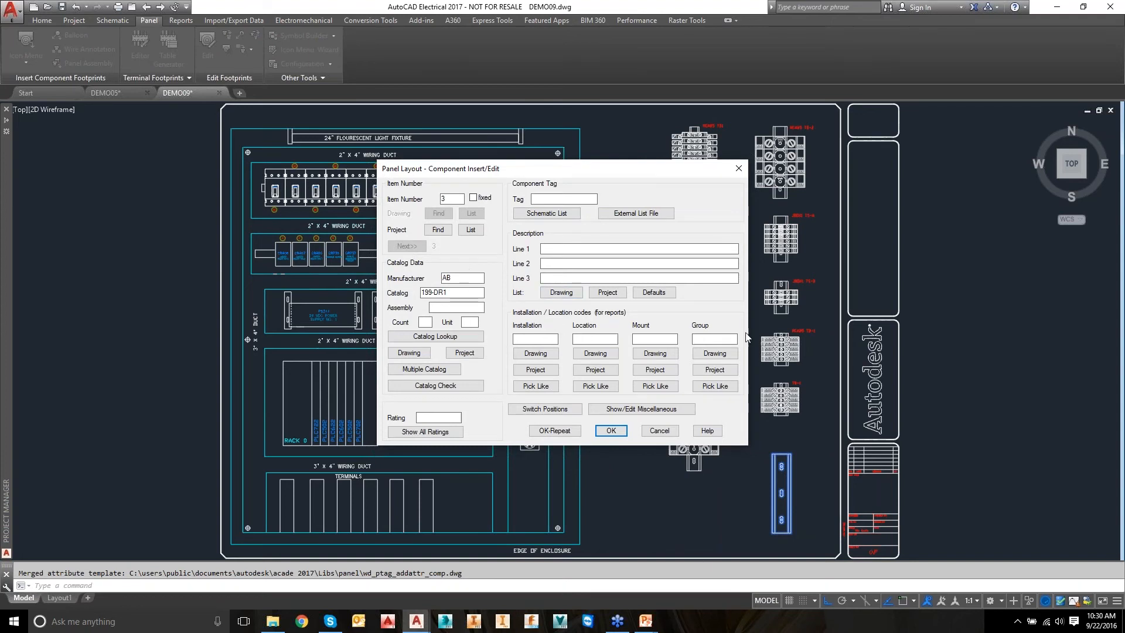
{"action": "left_click", "coordinate": [610, 432]}
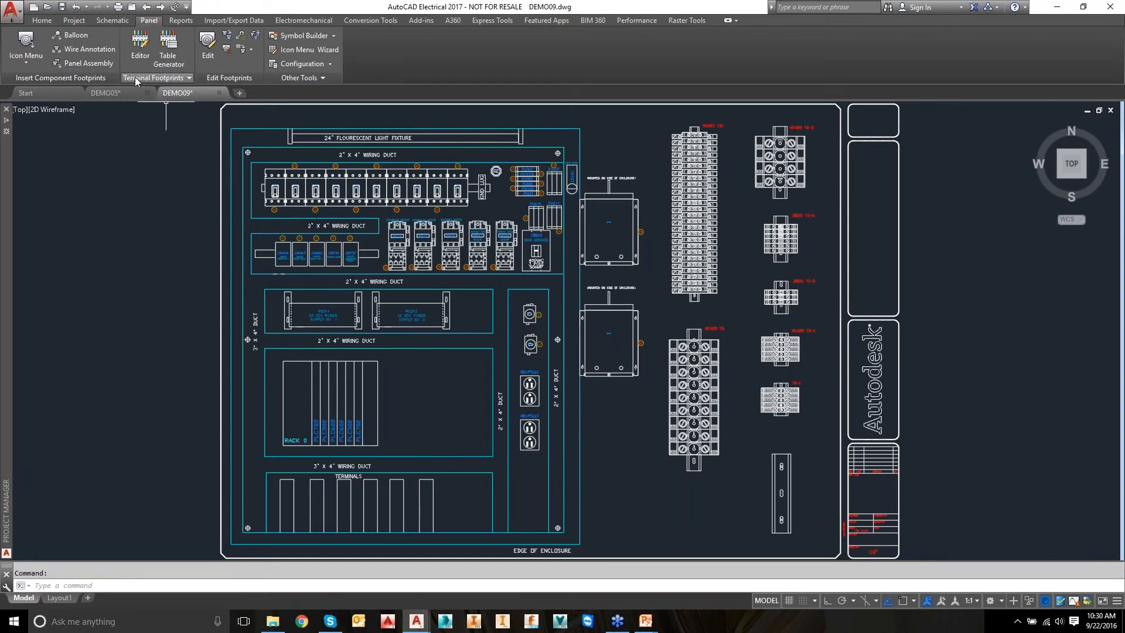
Save the drawing and open the TB-1 terminal strip that has no location code in the Terminal Strip Editor.
{"action": "left_click", "coordinate": [146, 49]}
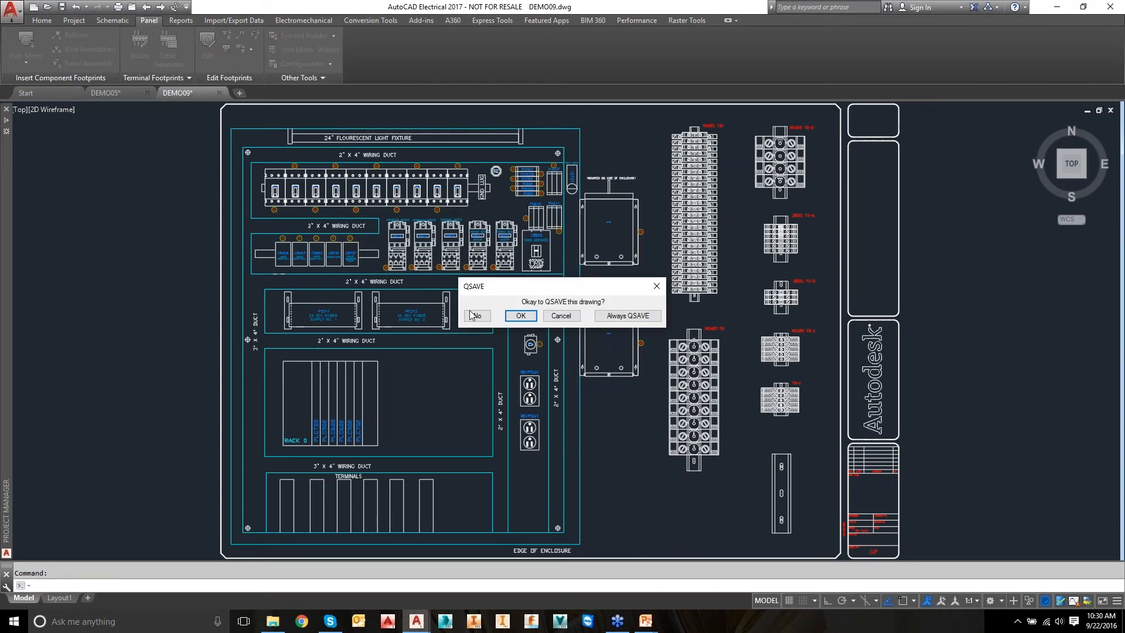
{"action": "left_click", "coordinate": [518, 316]}
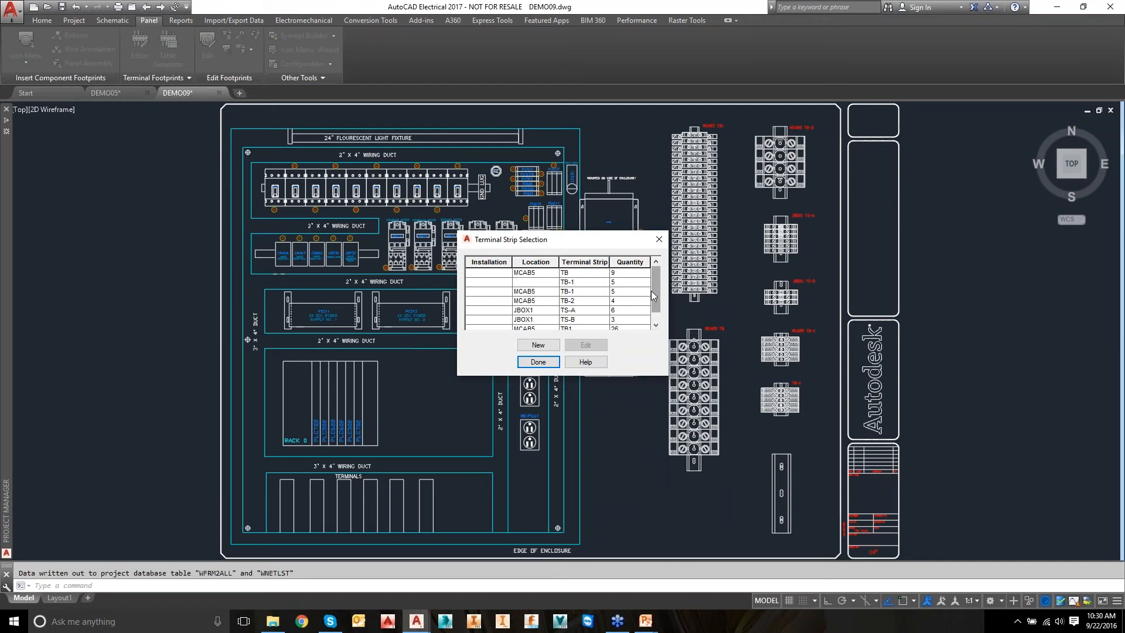
{"action": "left_click_drag", "start_coordinate": [660, 296], "coordinate": [660, 305]}
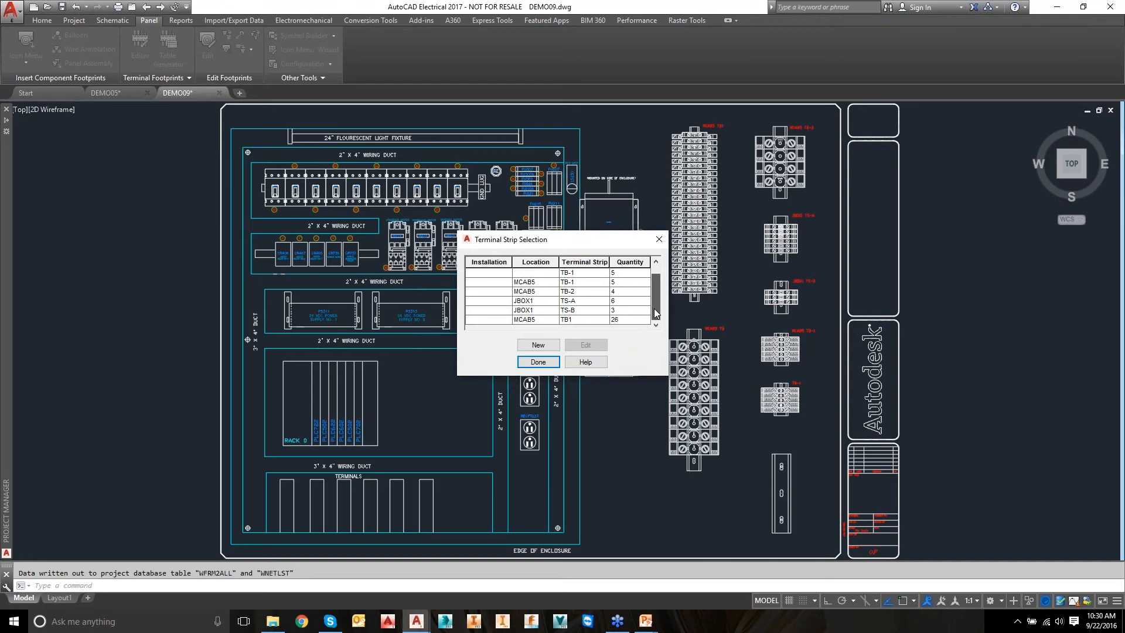
{"action": "scroll", "coordinate": [651, 297], "scroll_direction": "up", "scroll_amount": 1}
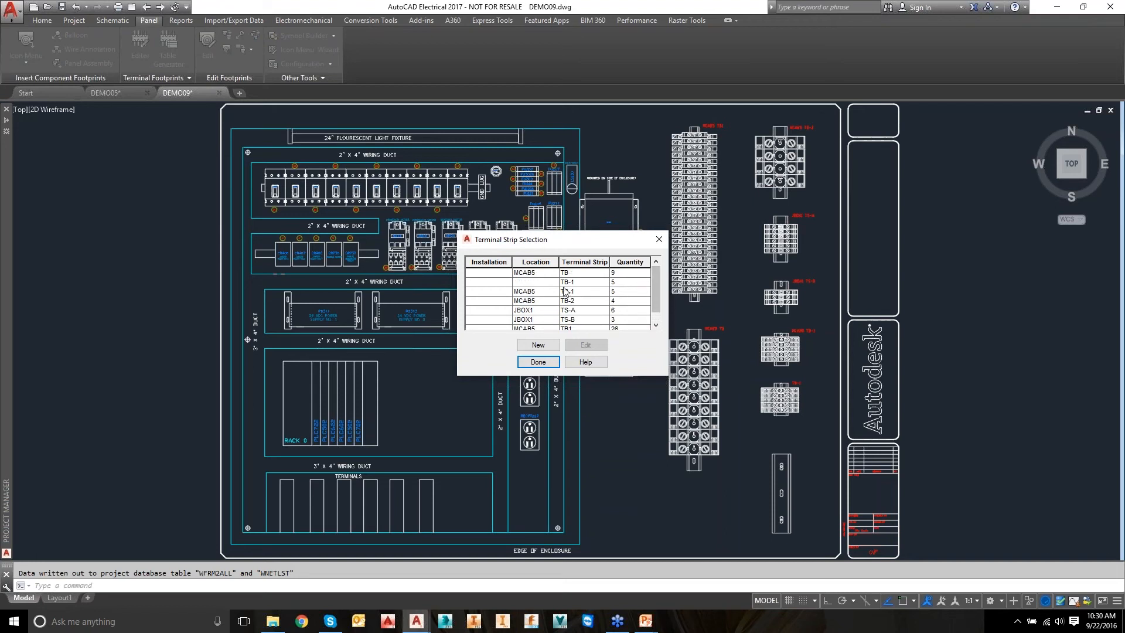
{"action": "left_click", "coordinate": [590, 283]}
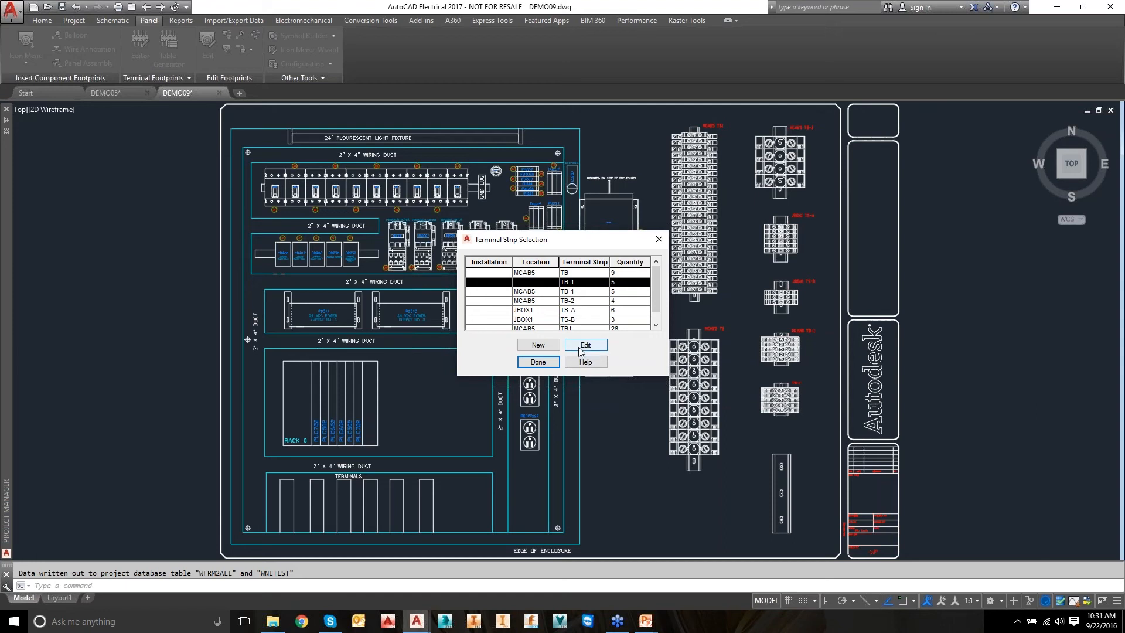
{"action": "left_click", "coordinate": [582, 347]}
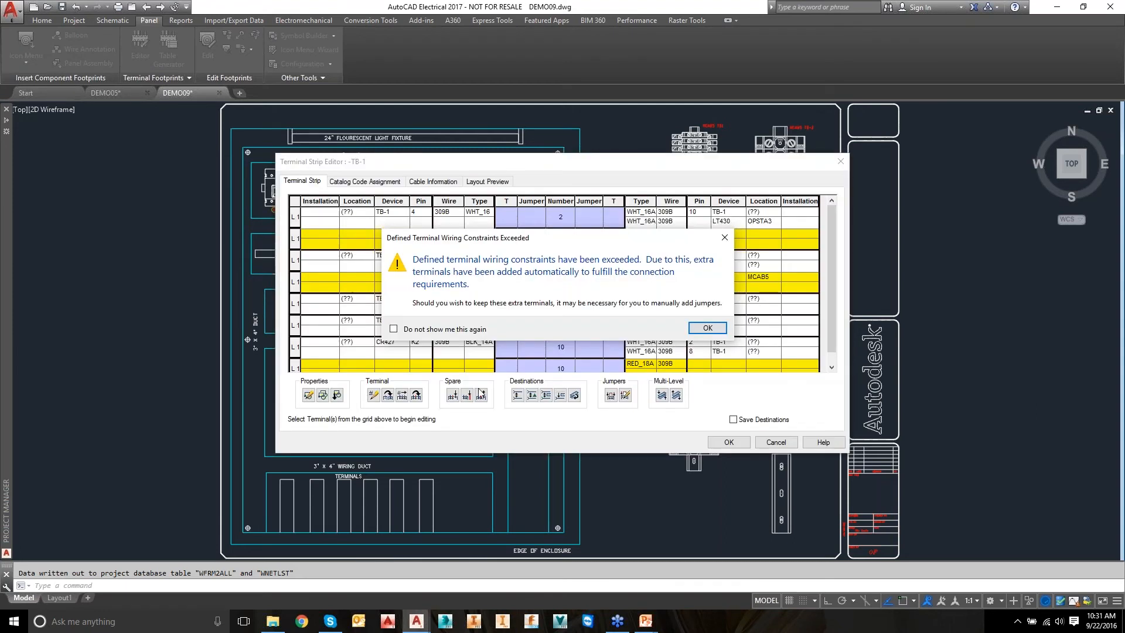
{"action": "left_click", "coordinate": [708, 328]}
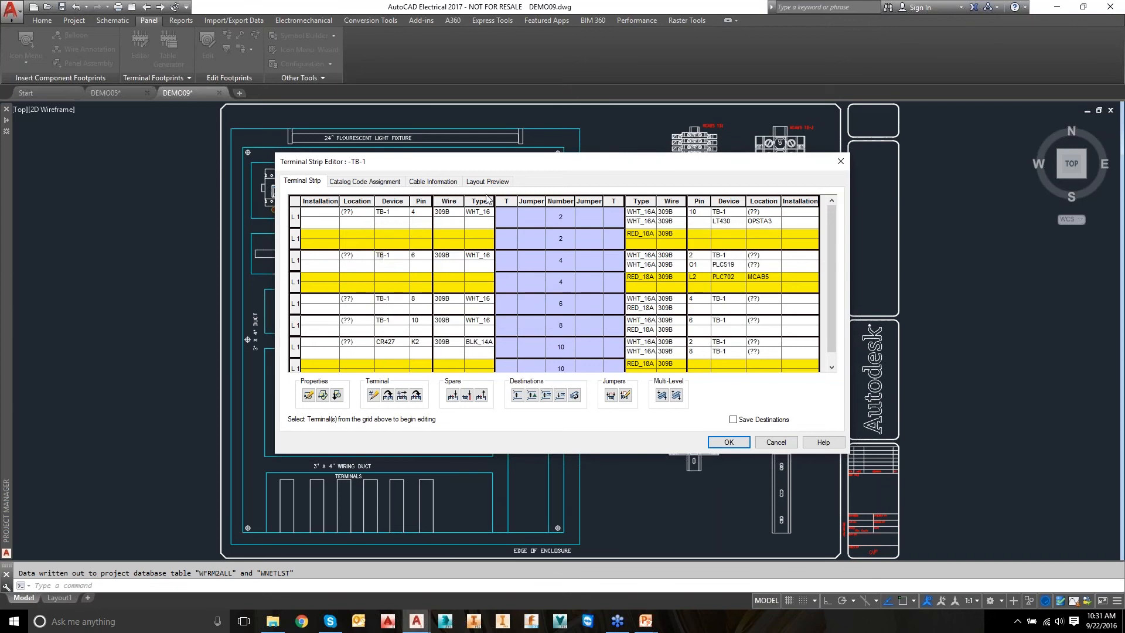
Examine TB-1's terminals and wire connections, its catalog code assignments and its cable information.
{"action": "scroll", "coordinate": [540, 274], "scroll_direction": "down", "scroll_amount": 1}
{"action": "scroll", "coordinate": [540, 274], "scroll_direction": "up", "scroll_amount": 1}
{"action": "left_click", "coordinate": [392, 181]}
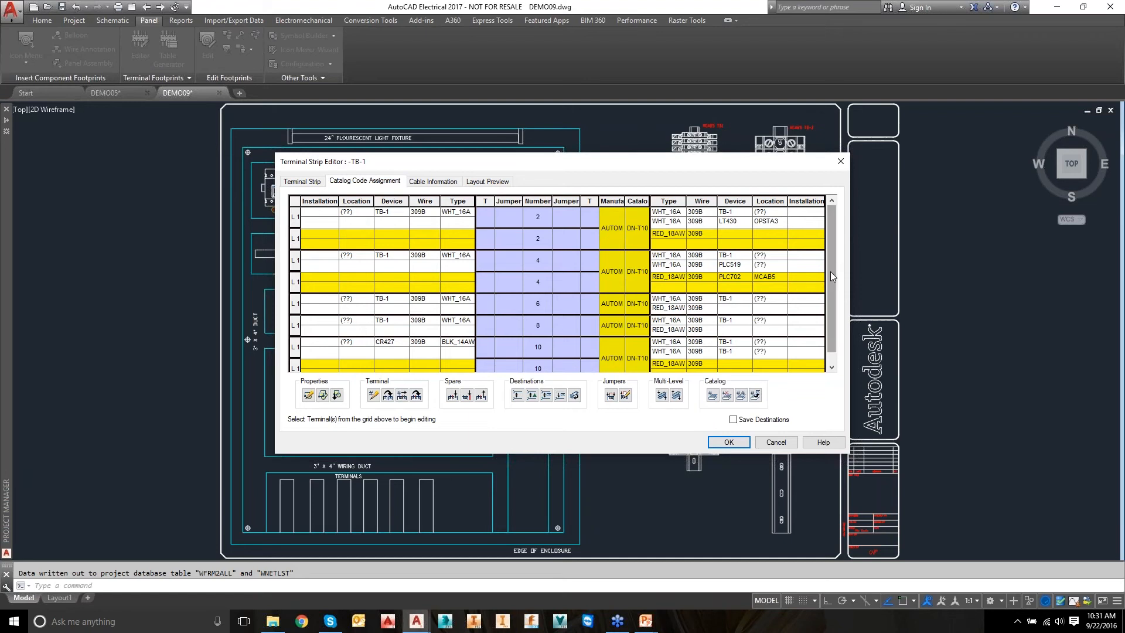
{"action": "scroll", "coordinate": [830, 275], "scroll_direction": "down", "scroll_amount": 1}
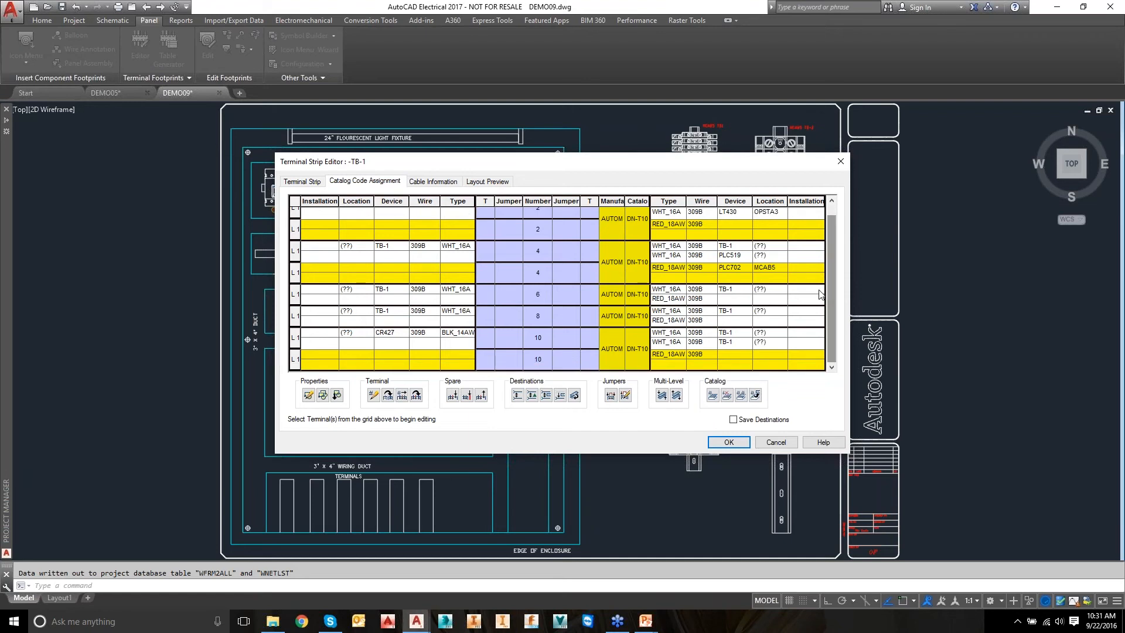
{"action": "left_click", "coordinate": [434, 182]}
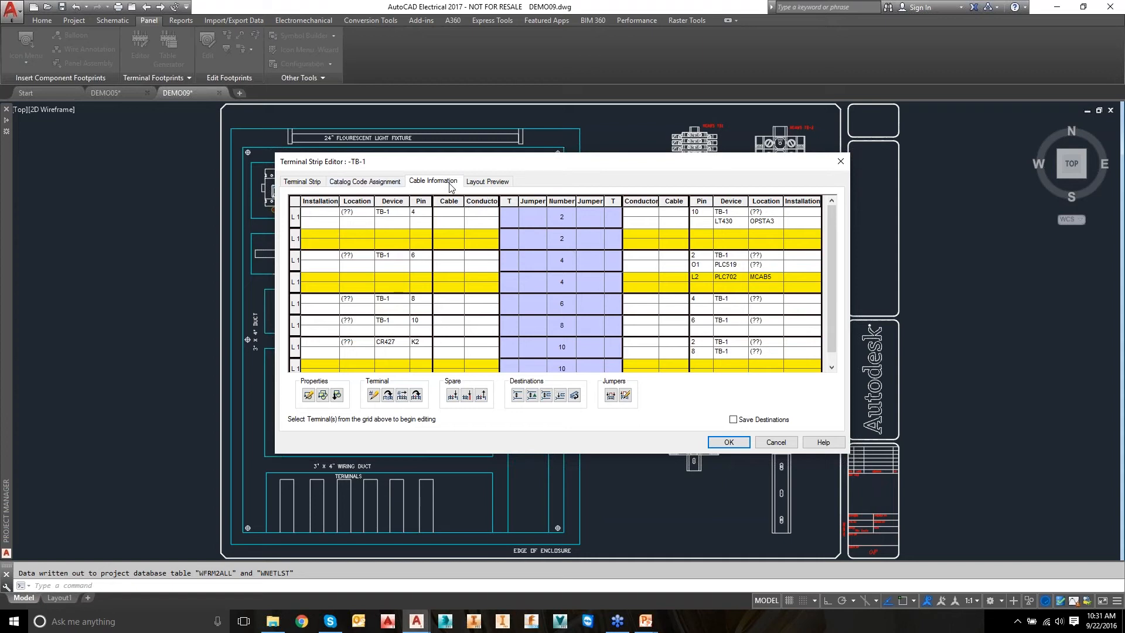
{"action": "left_click", "coordinate": [303, 182]}
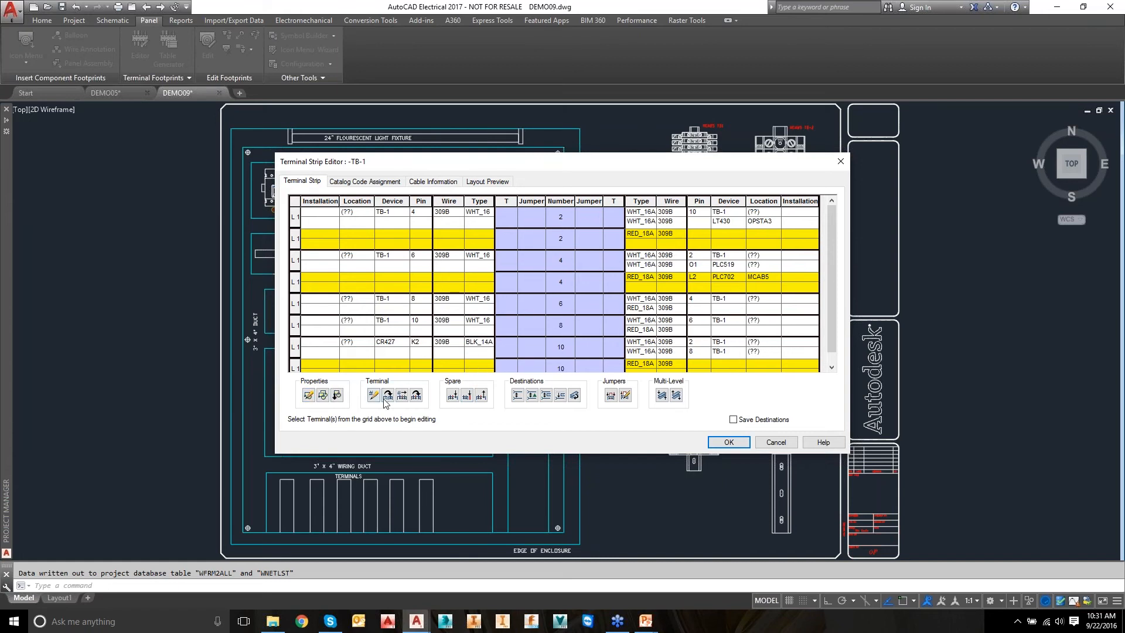
Try moving the two-level terminal 2 down the TB-1 strip three times, and move it back up to its original position.
{"action": "left_click", "coordinate": [417, 396]}
{"action": "left_click", "coordinate": [509, 212]}
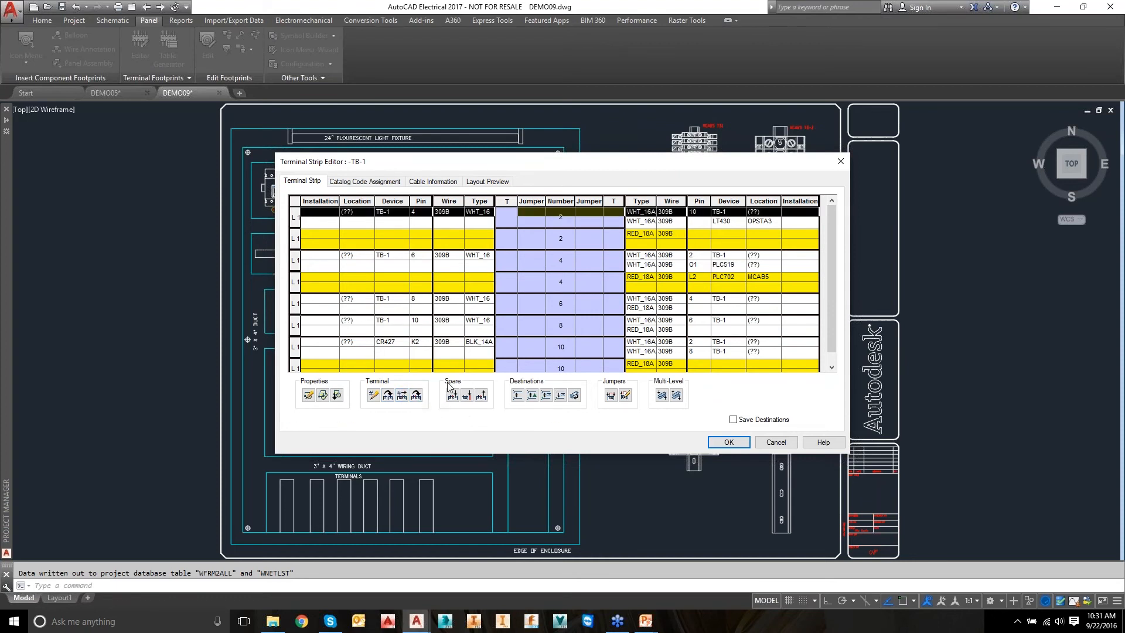
{"action": "left_click", "coordinate": [420, 397]}
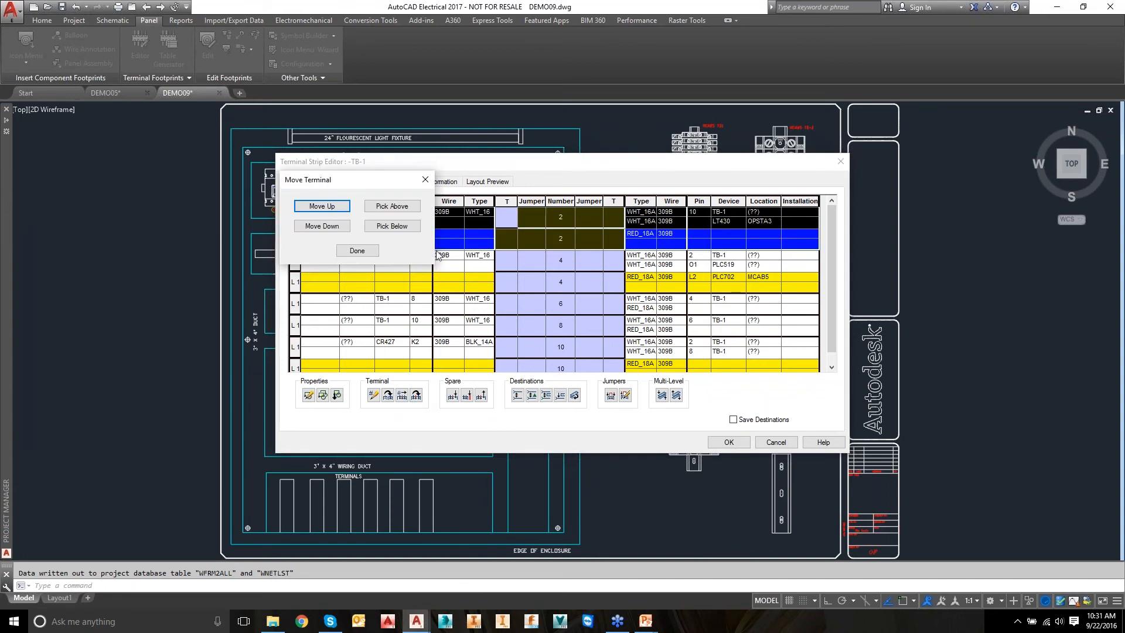
{"action": "left_click", "coordinate": [322, 226]}
{"action": "left_click", "coordinate": [322, 226]}
{"action": "left_click", "coordinate": [322, 226]}
{"action": "left_click", "coordinate": [333, 209]}
{"action": "left_click", "coordinate": [333, 210]}
{"action": "left_click", "coordinate": [333, 210]}
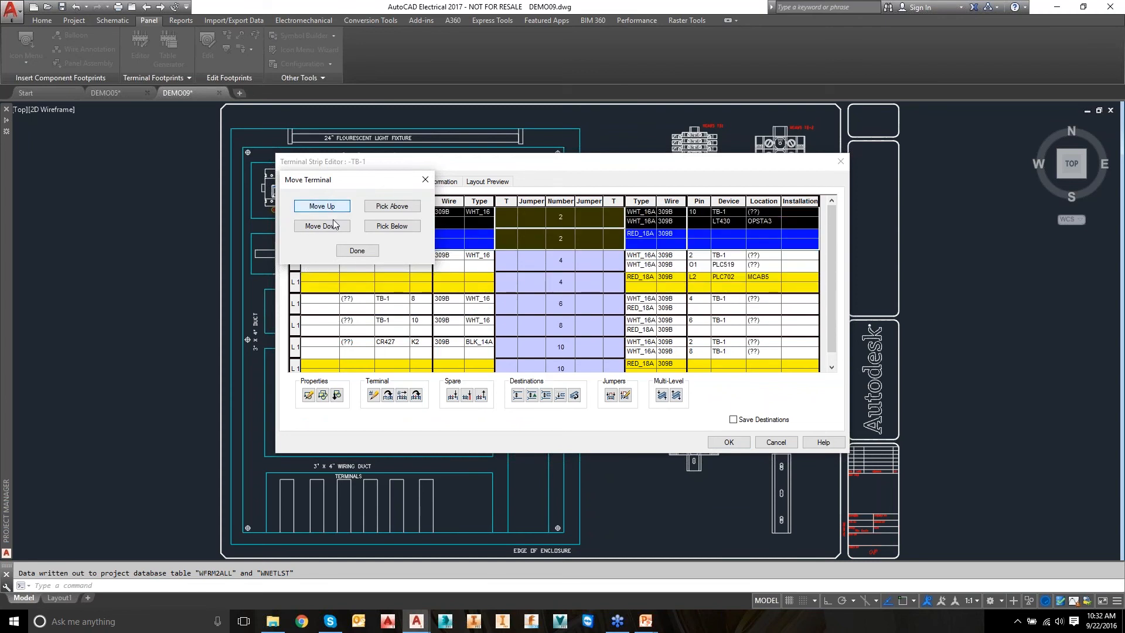
{"action": "left_click", "coordinate": [357, 250]}
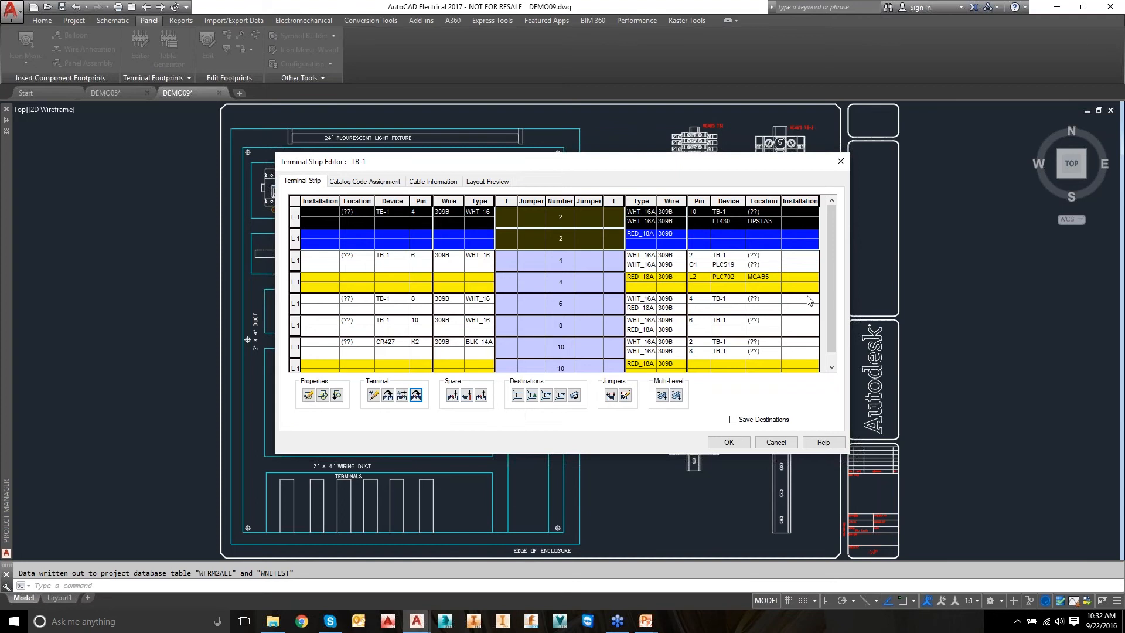
{"action": "scroll", "coordinate": [828, 266], "scroll_direction": "down", "scroll_amount": 1}
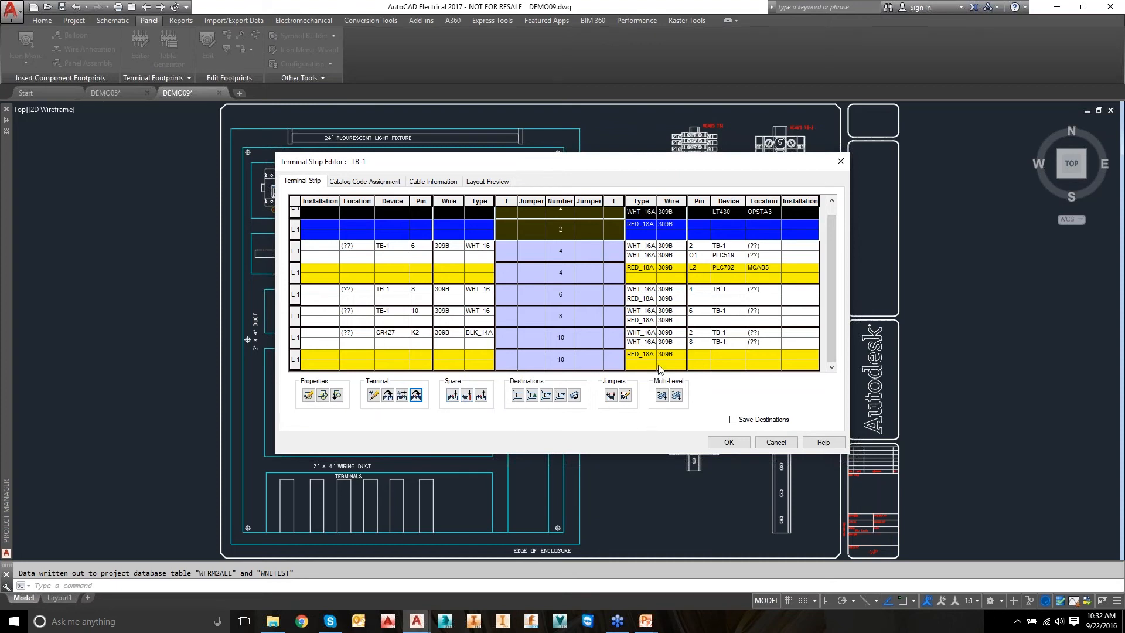
Clear the annotation format on both sides of TB-1's graphical terminal strip layout and update the preview.
{"action": "left_click", "coordinate": [490, 182]}
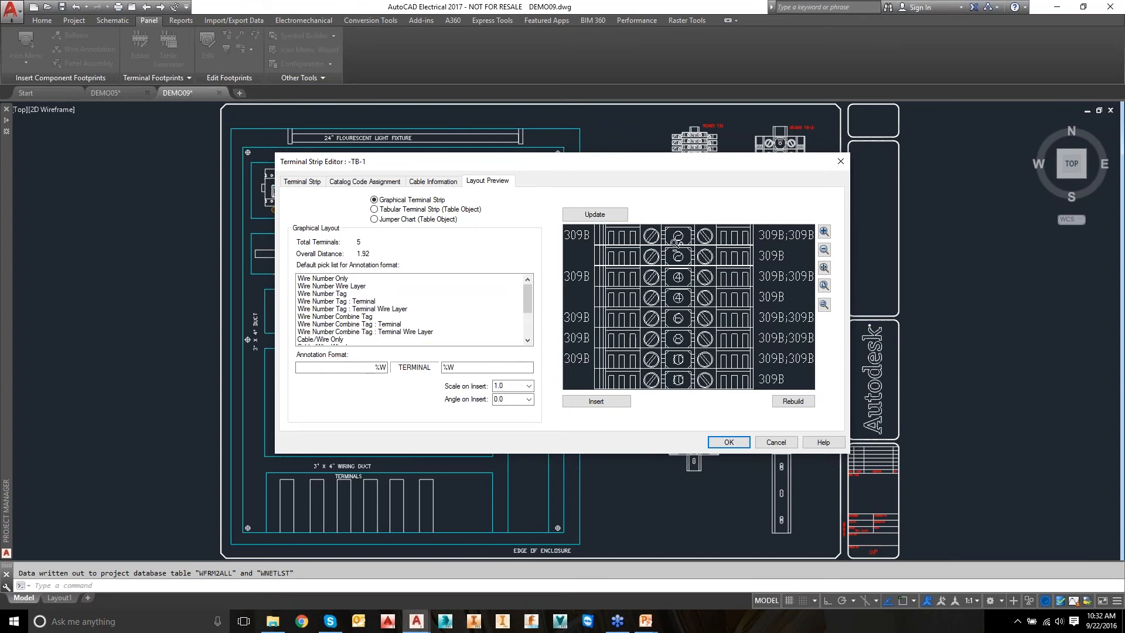
{"action": "double_click", "coordinate": [377, 366]}
{"action": "key", "text": "BackSpace"}
{"action": "left_click_drag", "start_coordinate": [464, 369], "coordinate": [361, 362]}
{"action": "key", "text": "BackSpace"}
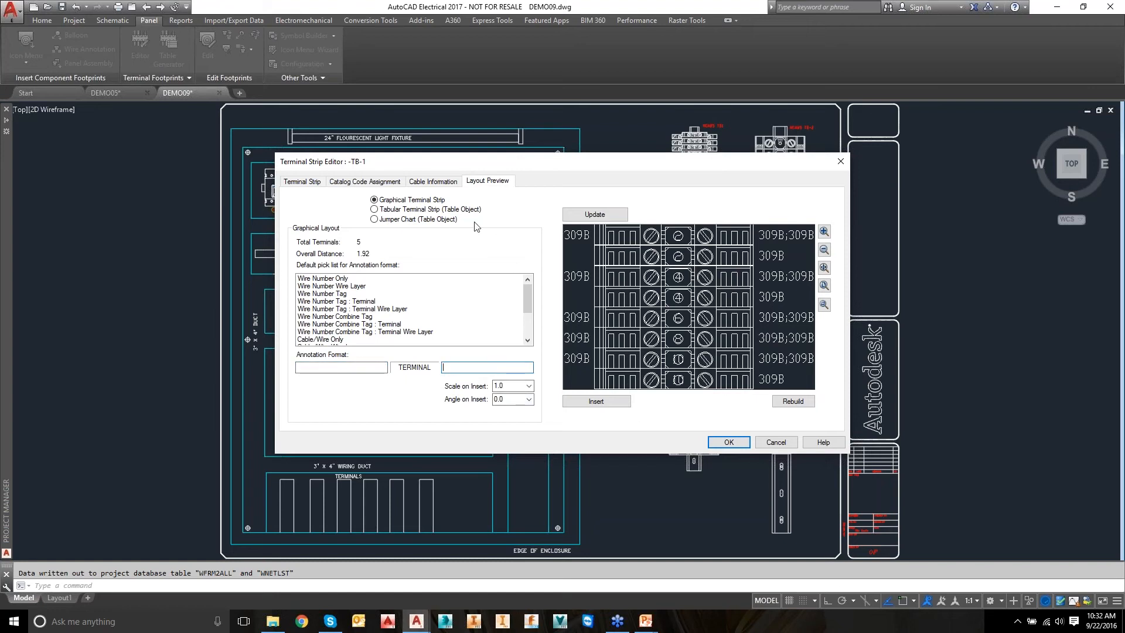
{"action": "left_click", "coordinate": [593, 214]}
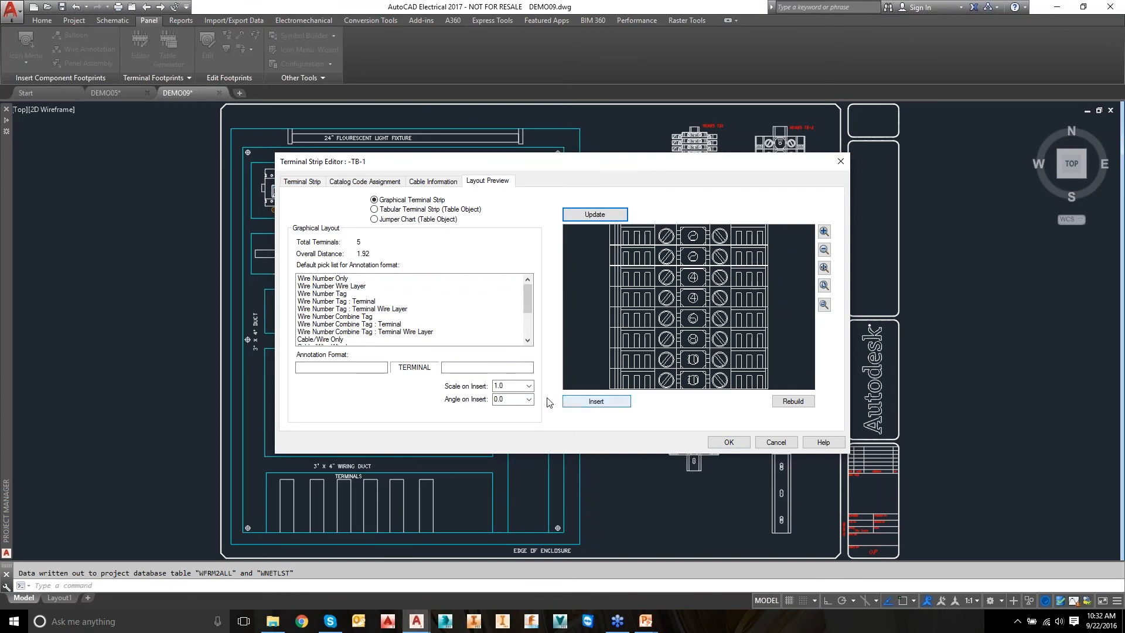
Preview TB-1 as a tabular terminal strip and as a jumper chart, and return to the graphical terminal strip preview.
{"action": "left_click", "coordinate": [374, 209]}
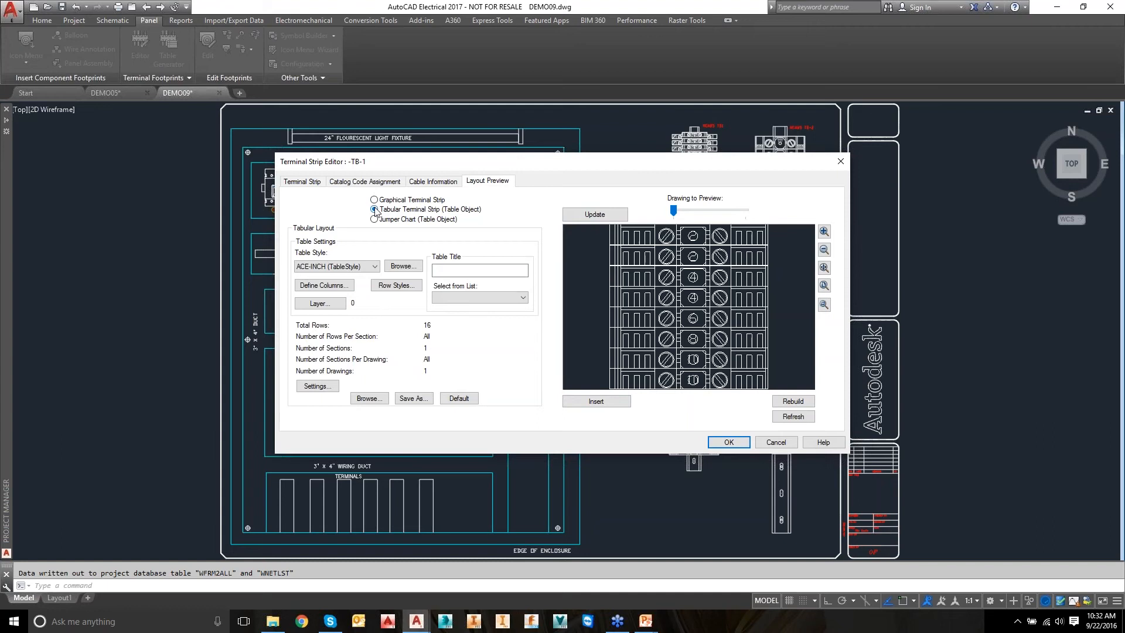
{"action": "left_click", "coordinate": [608, 221]}
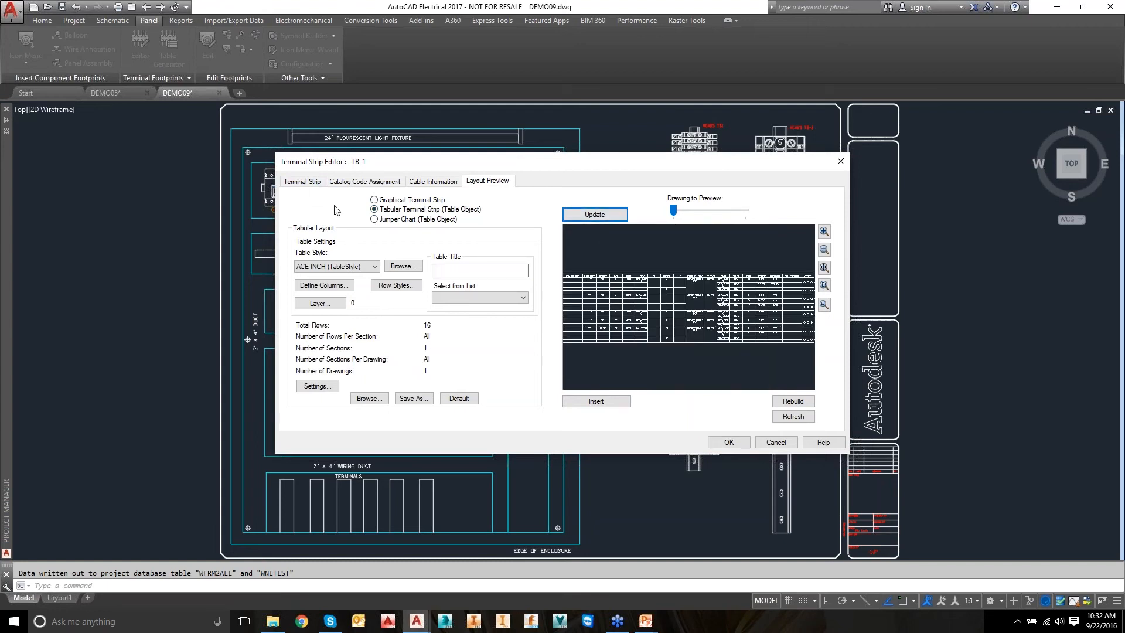
{"action": "left_click", "coordinate": [374, 219]}
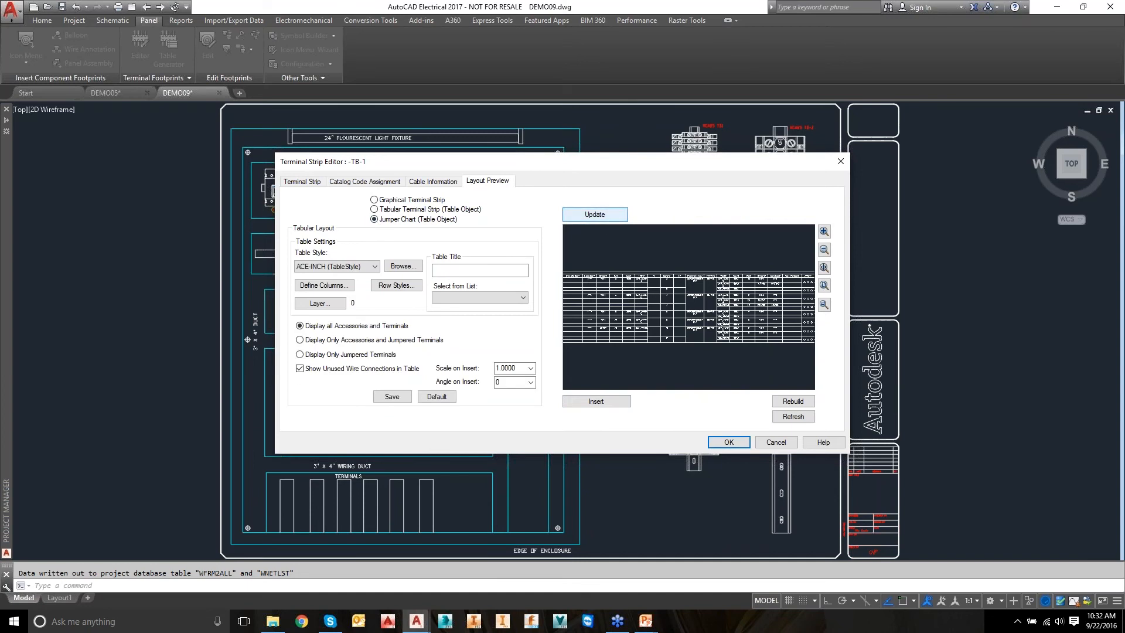
{"action": "left_click", "coordinate": [595, 214]}
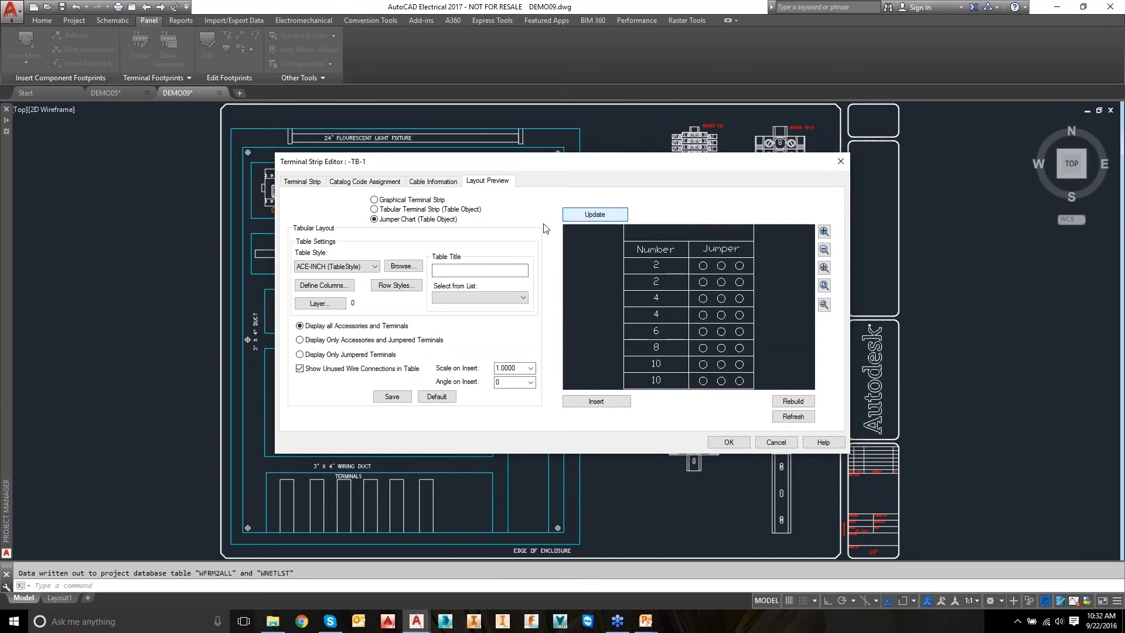
{"action": "left_click", "coordinate": [374, 200]}
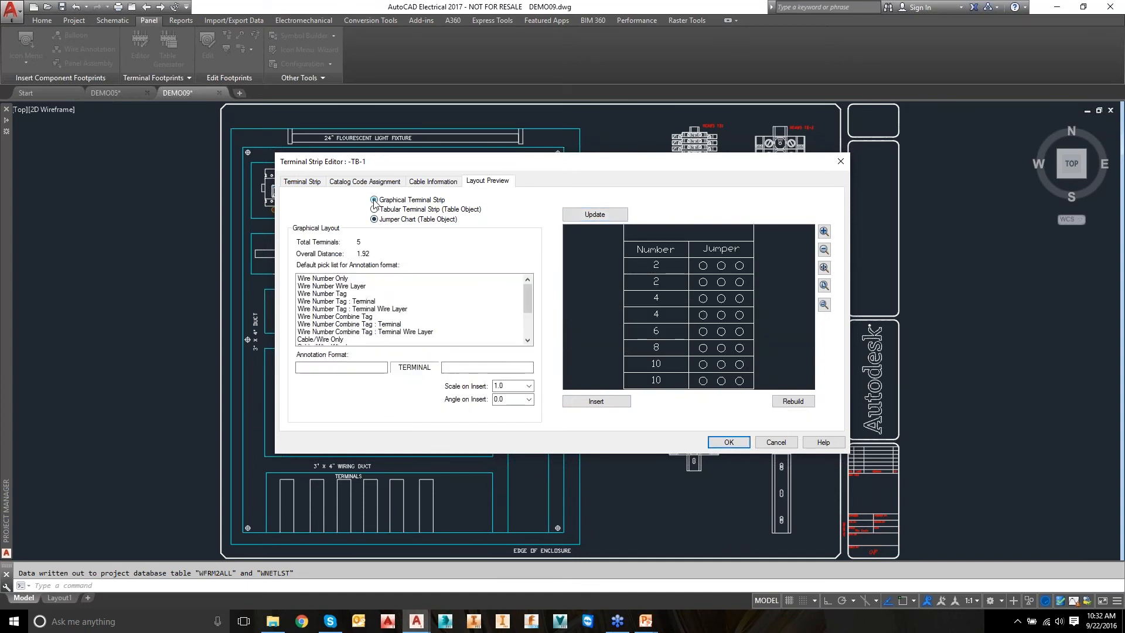
{"action": "left_click", "coordinate": [594, 214]}
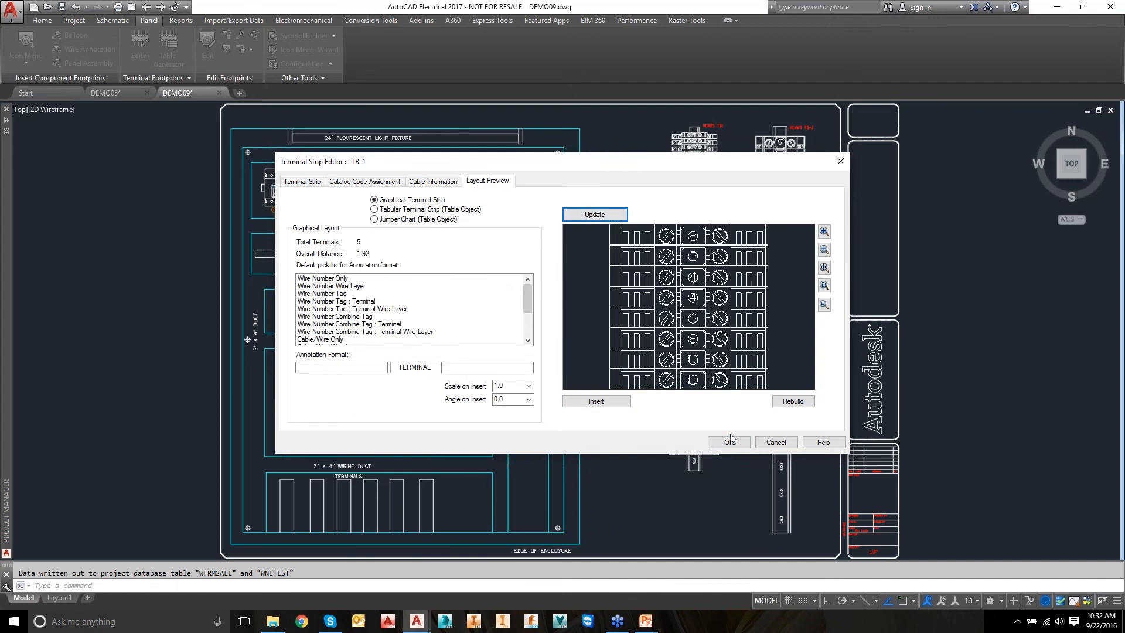
Insert the graphical TB-1 terminal strip at scale 2 onto the upper part of the new DIN rail.
{"action": "left_click", "coordinate": [529, 385]}
{"action": "type", "text": "2"}
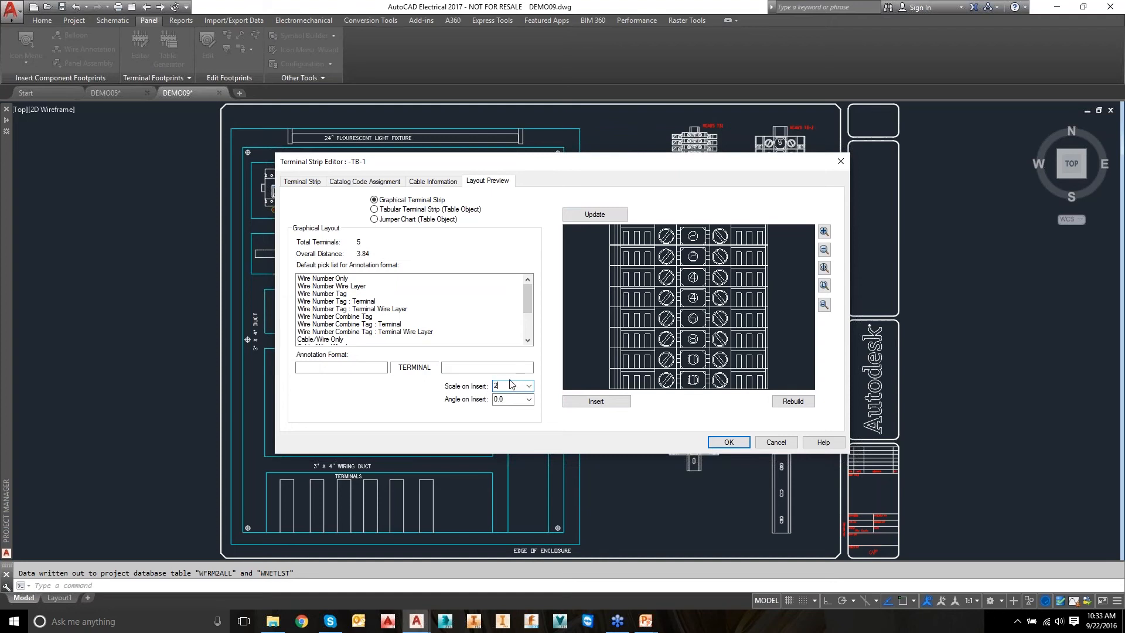
{"action": "left_click", "coordinate": [594, 401]}
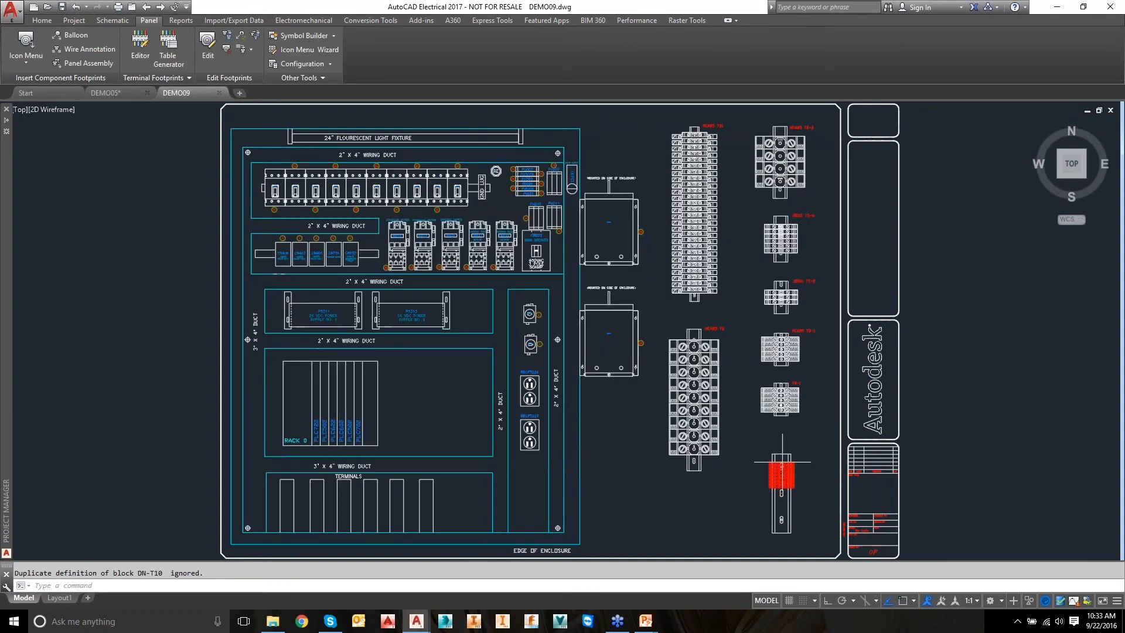
{"action": "left_click", "coordinate": [782, 462]}
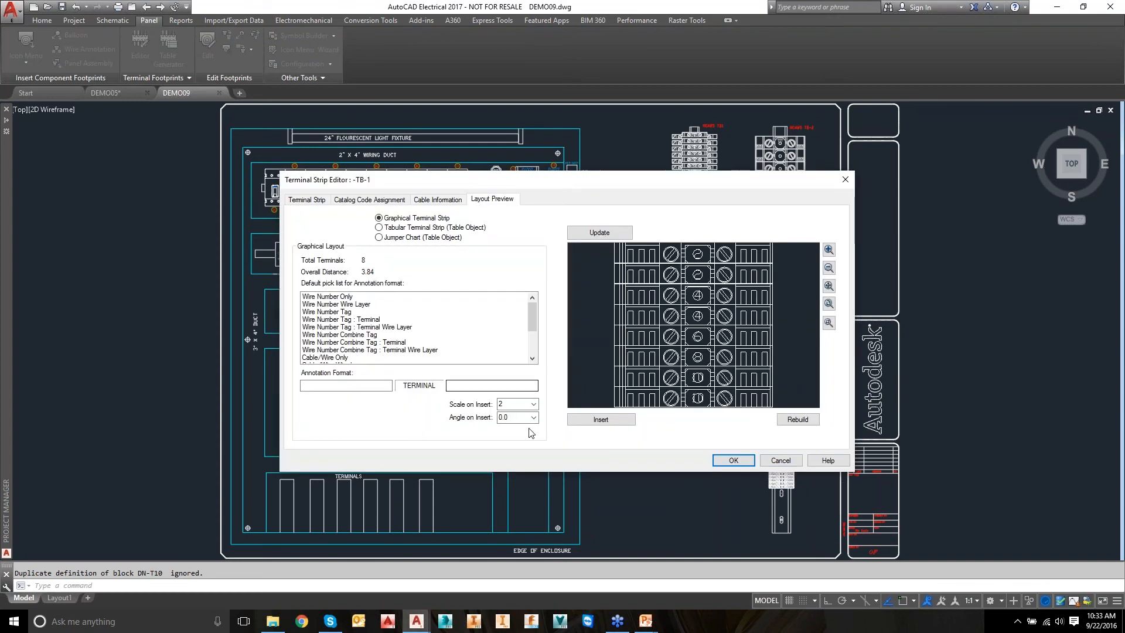
Accept the TB-1 edits, finish the terminal strip selection and save the drawing.
{"action": "left_click", "coordinate": [732, 460]}
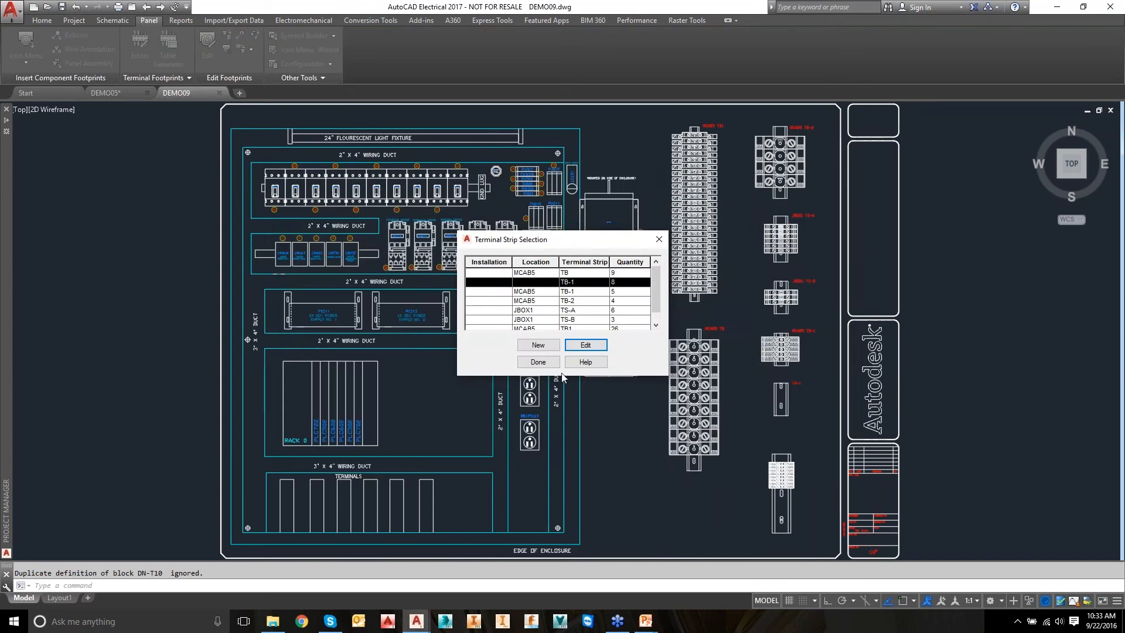
{"action": "left_click", "coordinate": [543, 365]}
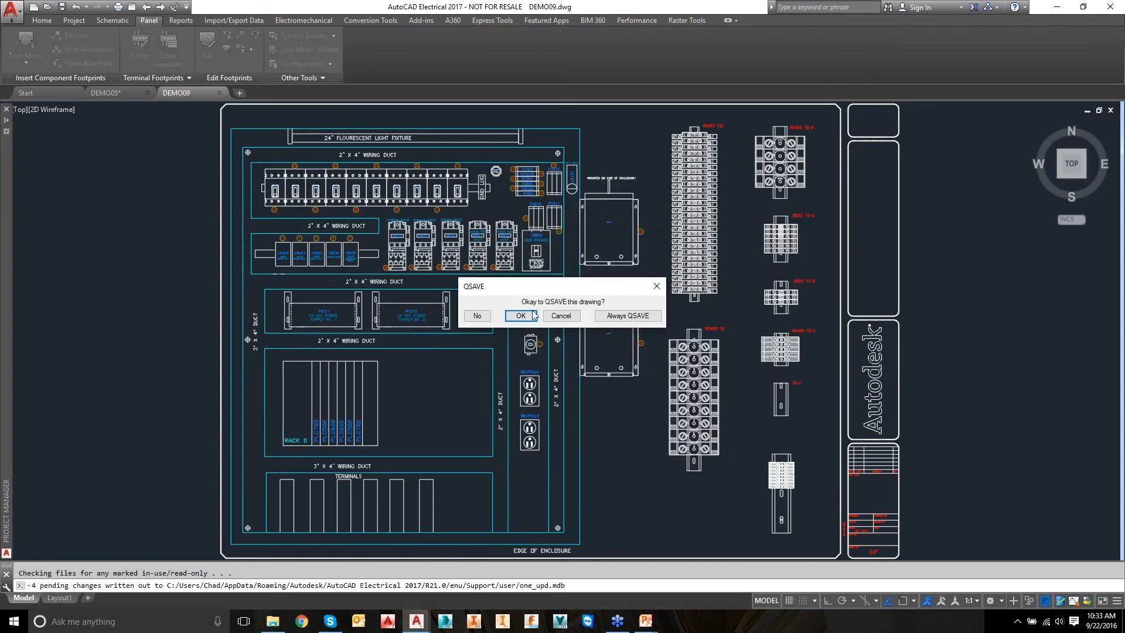
{"action": "left_click", "coordinate": [520, 316]}
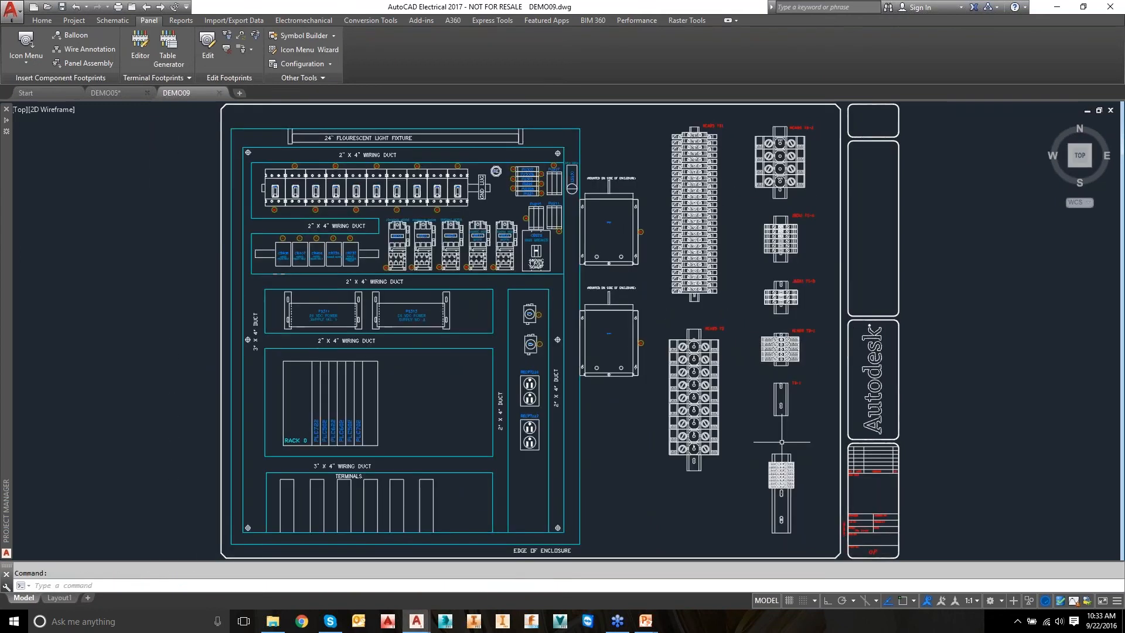
Examine the inserted TB-1 terminals on the DIN rail up close, and return to the full panel layout.
{"action": "scroll", "coordinate": [784, 467], "scroll_direction": "up", "scroll_amount": 6}
{"action": "middle_click_drag", "start_coordinate": [815, 477], "coordinate": [696, 324]}
{"action": "scroll", "coordinate": [671, 310], "scroll_direction": "up", "scroll_amount": 8}
{"action": "scroll", "coordinate": [671, 310], "scroll_direction": "down", "scroll_amount": 4}
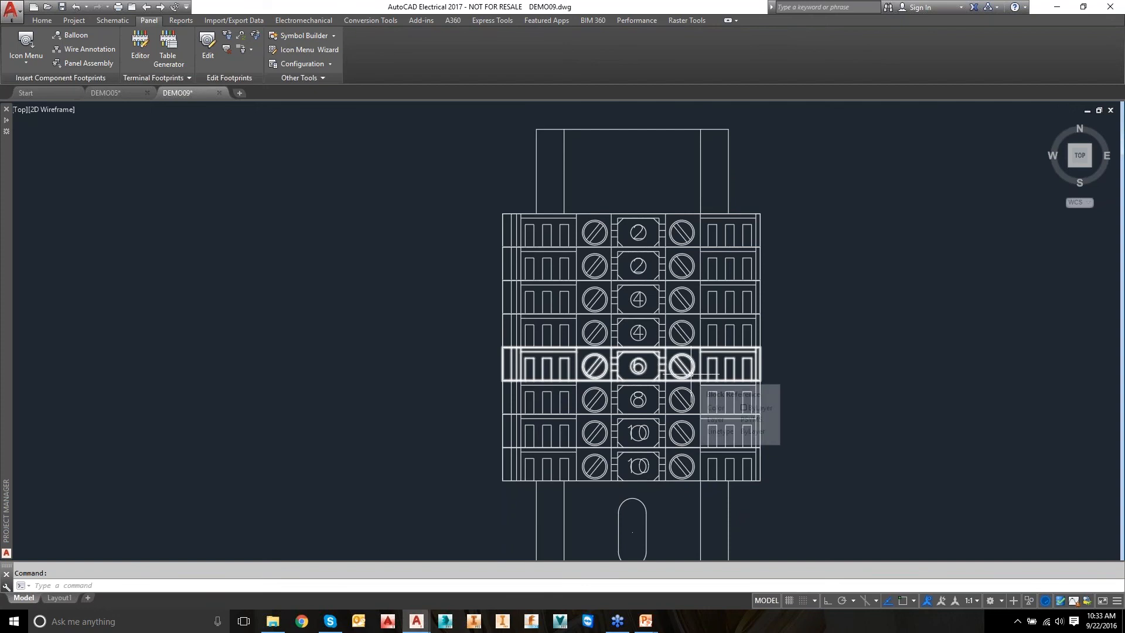
{"action": "scroll", "coordinate": [690, 373], "scroll_direction": "down", "scroll_amount": 1}
{"action": "scroll", "coordinate": [690, 373], "scroll_direction": "down", "scroll_amount": 2}
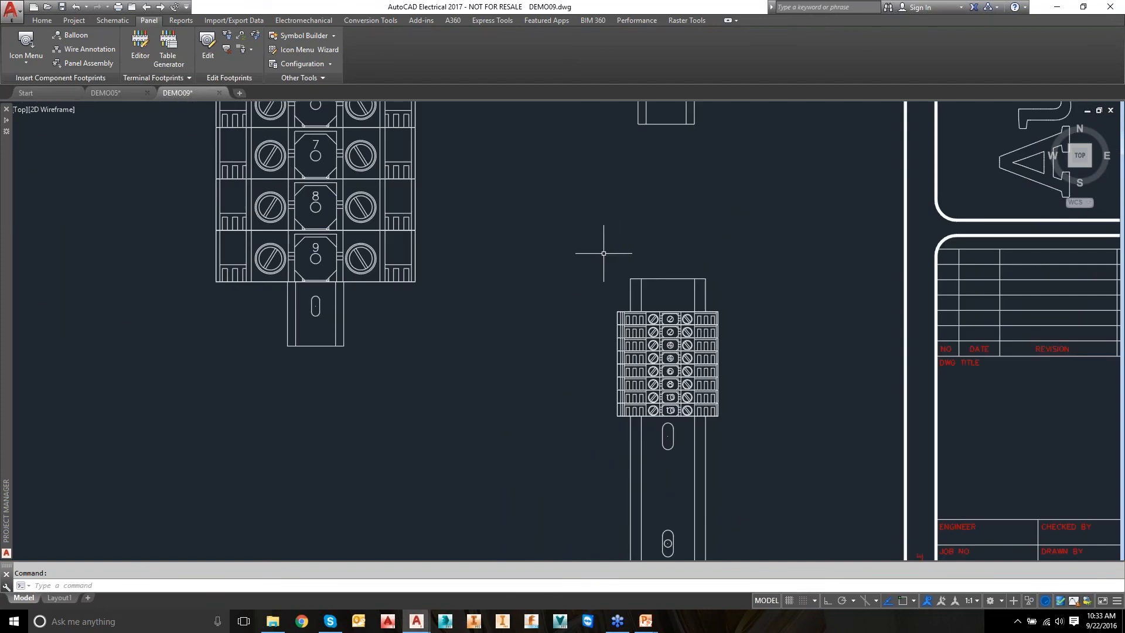
{"action": "scroll", "coordinate": [603, 253], "scroll_direction": "down", "scroll_amount": 4}
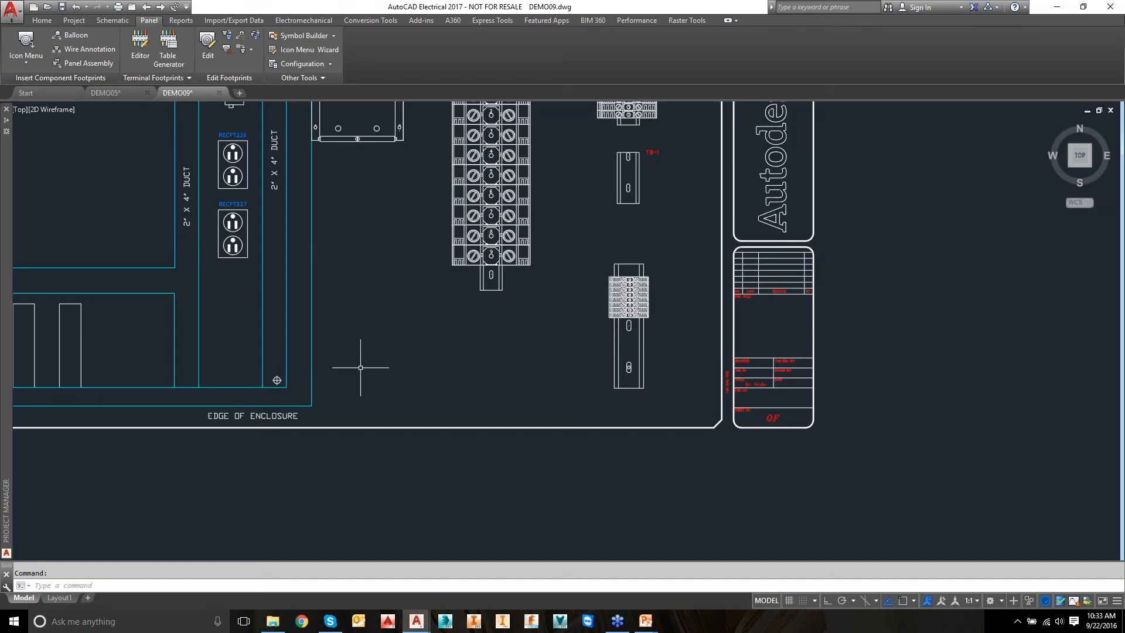
{"action": "middle_click", "coordinate": [451, 351]}
{"action": "middle_click", "coordinate": [451, 352]}
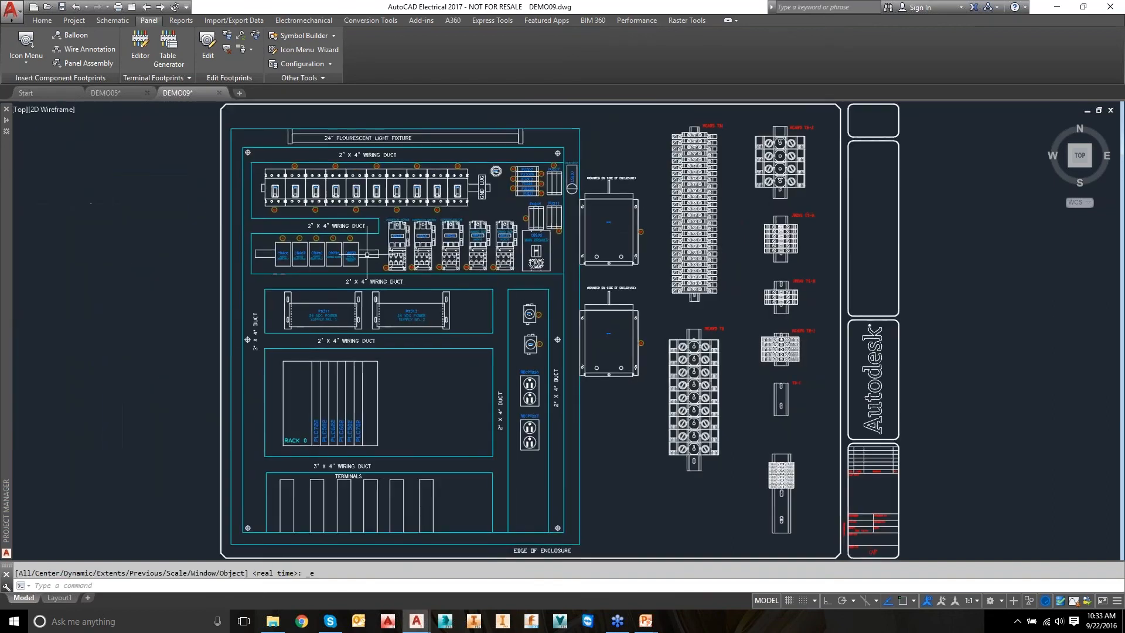
Generate a schematic Bill of Material report for all project drawings in Tallied Purchase List format and look through its entries.
{"action": "left_click", "coordinate": [181, 23]}
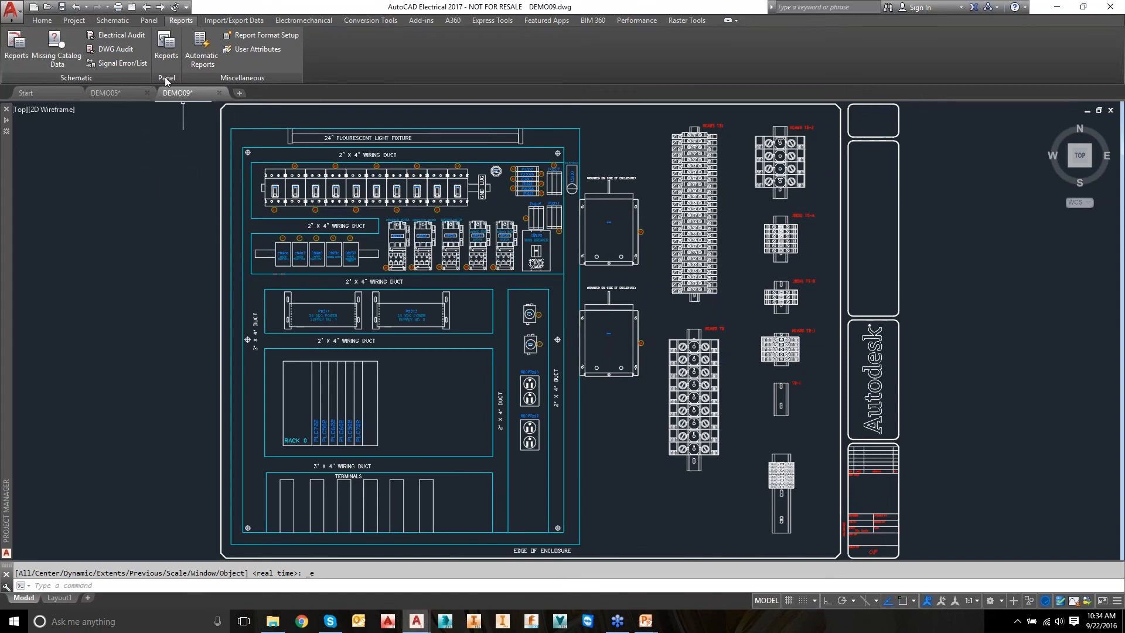
{"action": "left_click", "coordinate": [16, 49]}
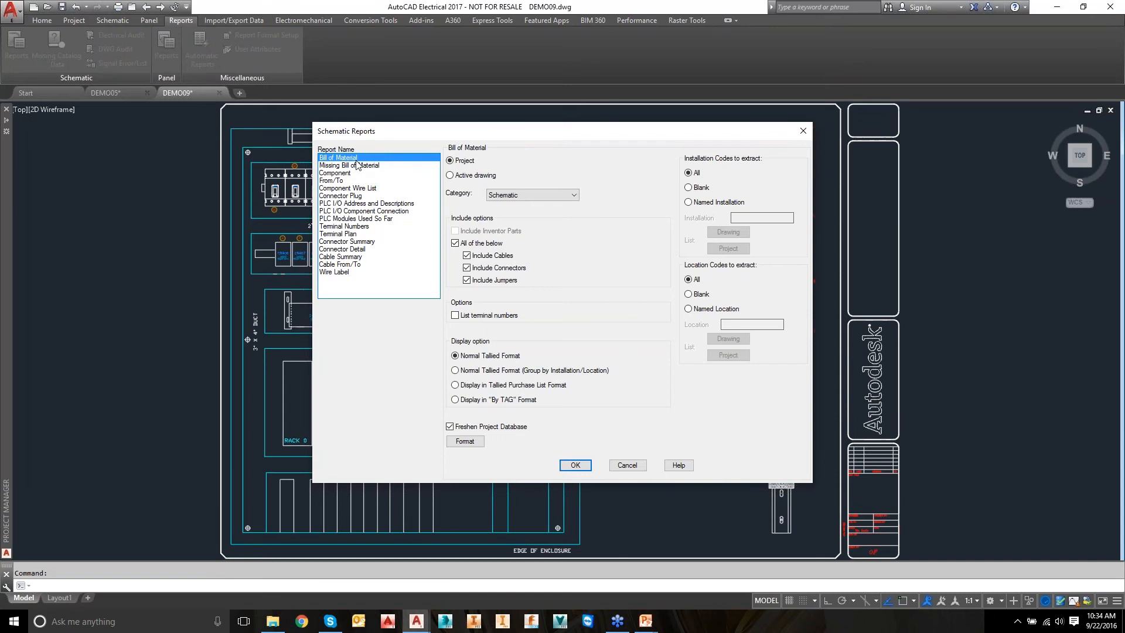
{"action": "left_click", "coordinate": [465, 166]}
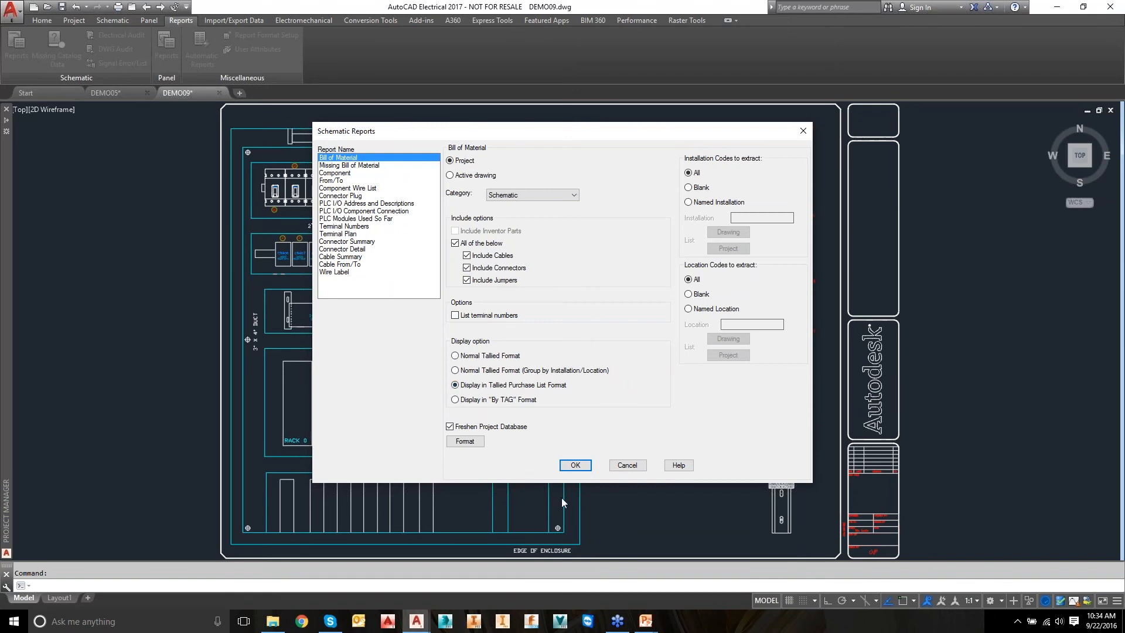
{"action": "left_click", "coordinate": [573, 466]}
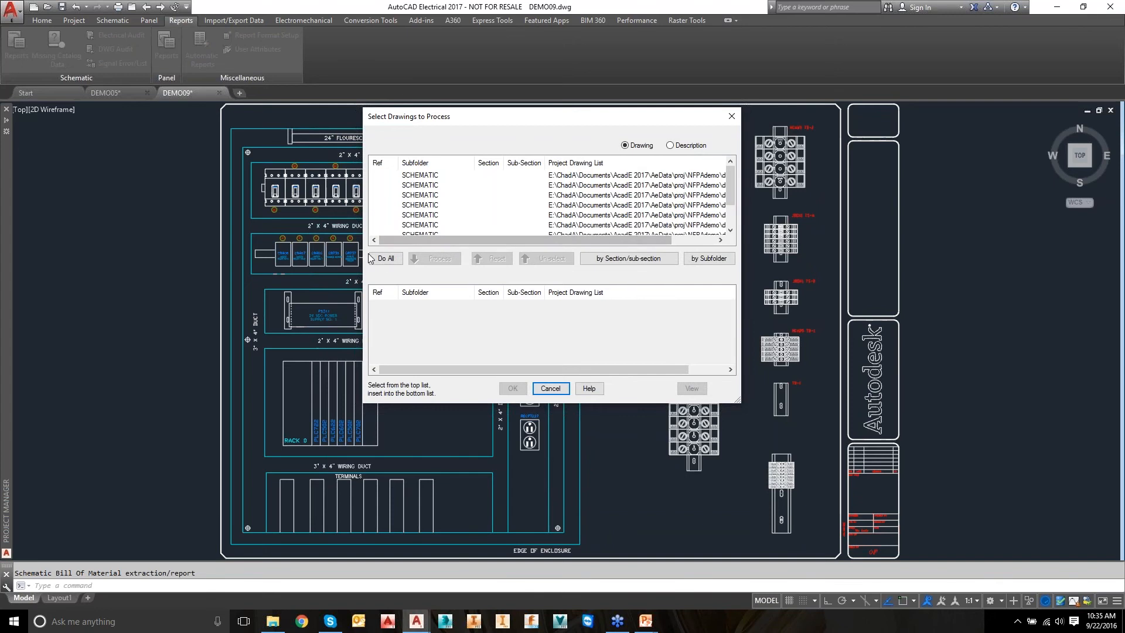
{"action": "left_click", "coordinate": [386, 260]}
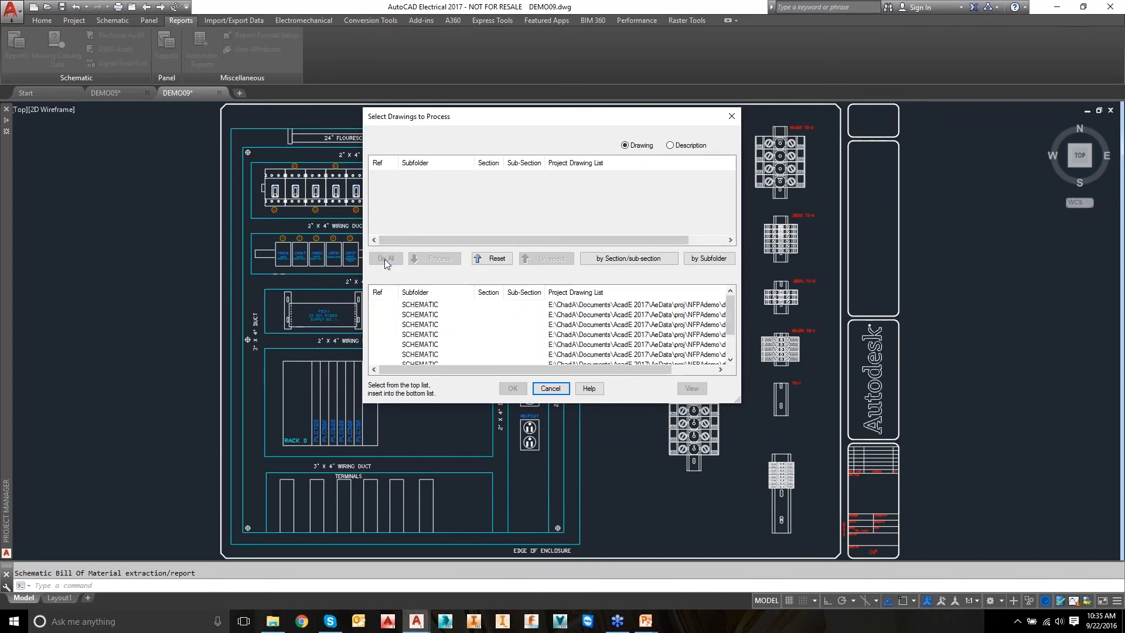
{"action": "left_click", "coordinate": [512, 388]}
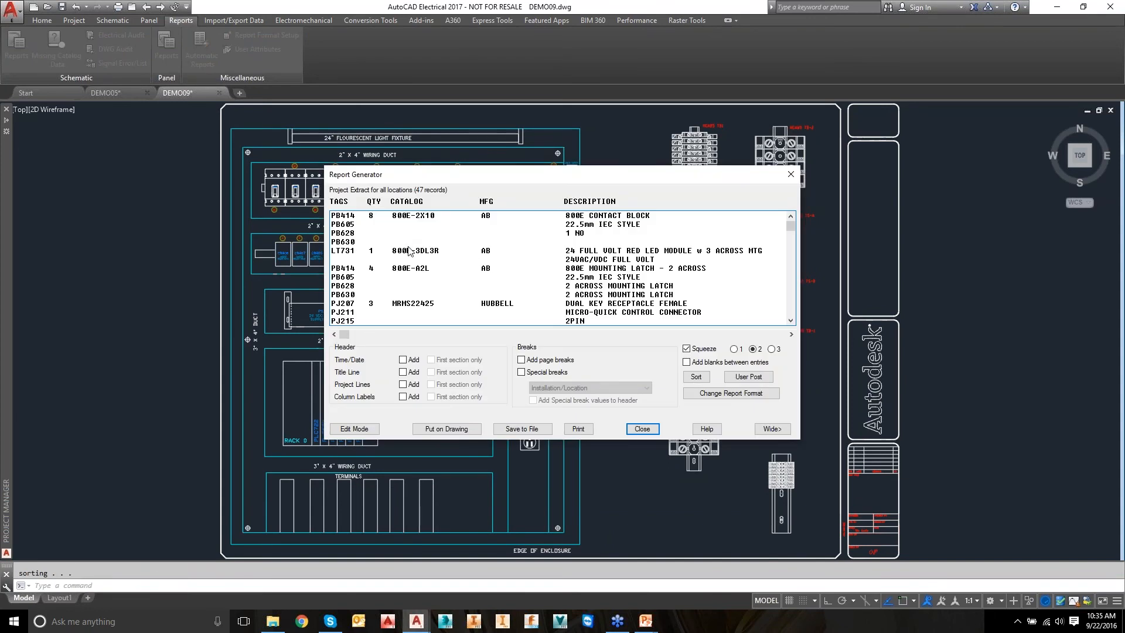
{"action": "scroll", "coordinate": [452, 254], "scroll_direction": "down", "scroll_amount": 2}
{"action": "scroll", "coordinate": [451, 255], "scroll_direction": "down", "scroll_amount": 6}
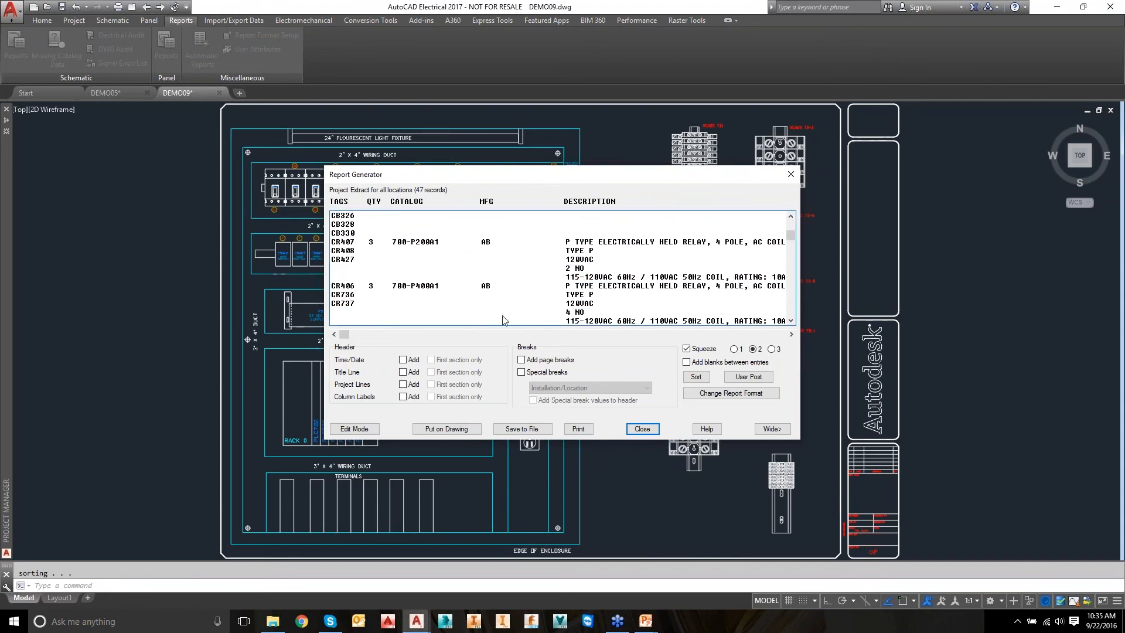
Look through the report entries, the line editing options and the report field settings, leaving all of them as they are.
{"action": "scroll", "coordinate": [557, 300], "scroll_direction": "down", "scroll_amount": 8}
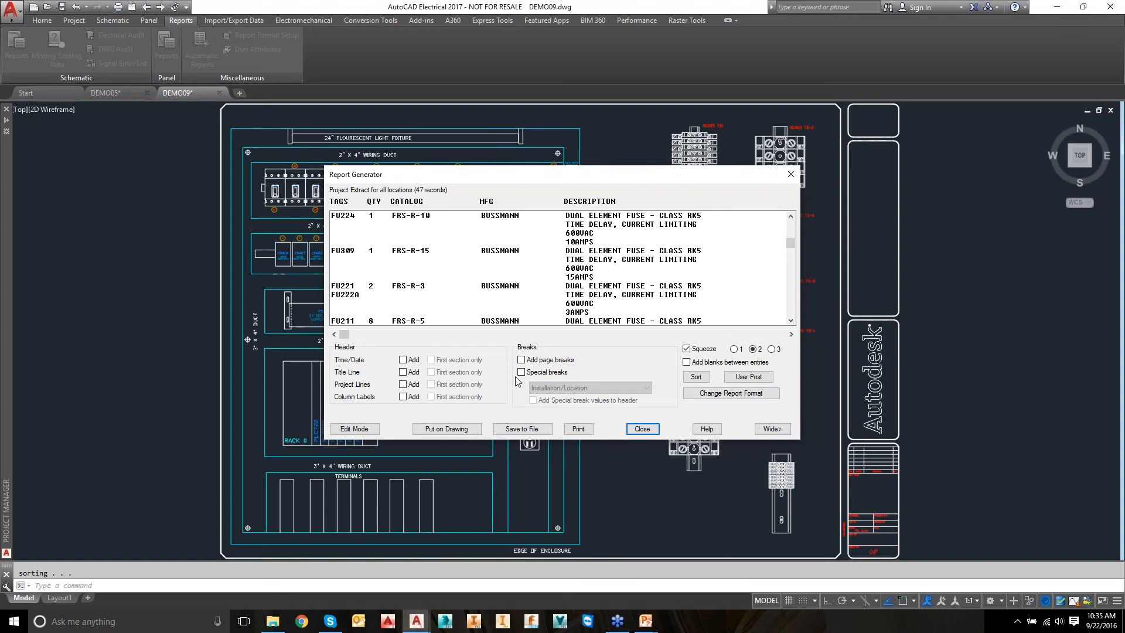
{"action": "scroll", "coordinate": [520, 291], "scroll_direction": "up", "scroll_amount": 5}
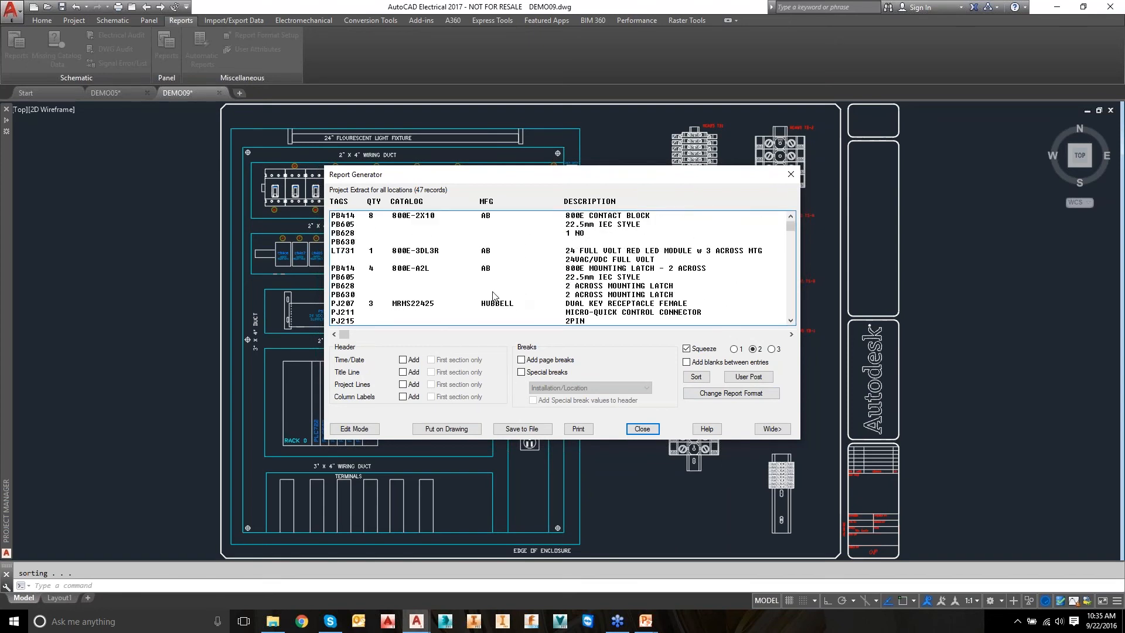
{"action": "left_click", "coordinate": [363, 429]}
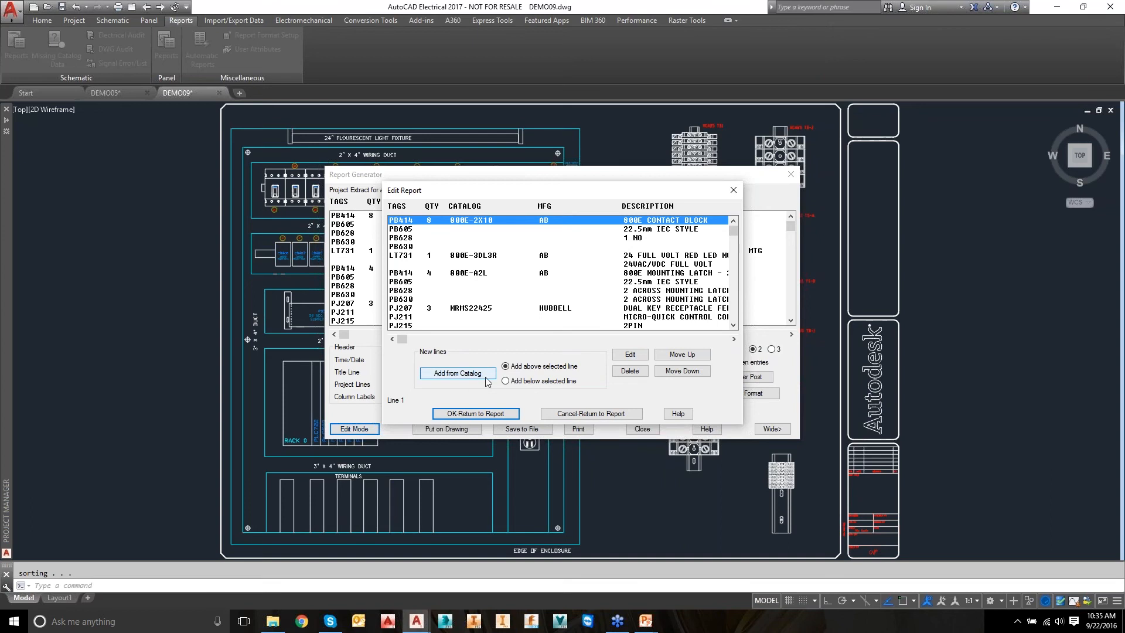
{"action": "left_click", "coordinate": [584, 412]}
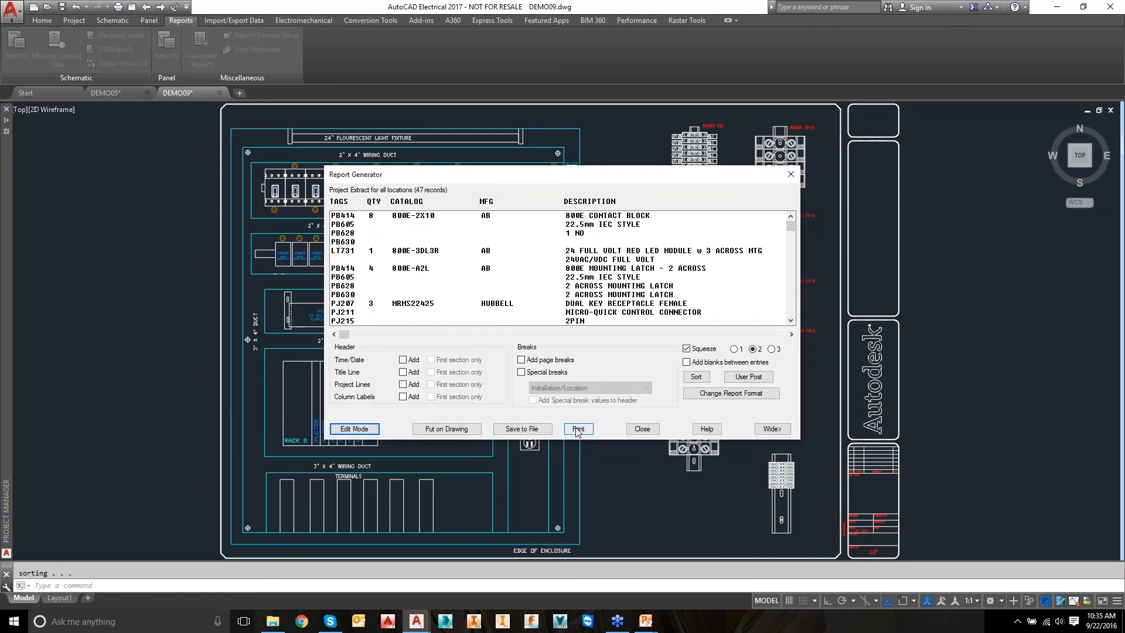
{"action": "left_click", "coordinate": [746, 393]}
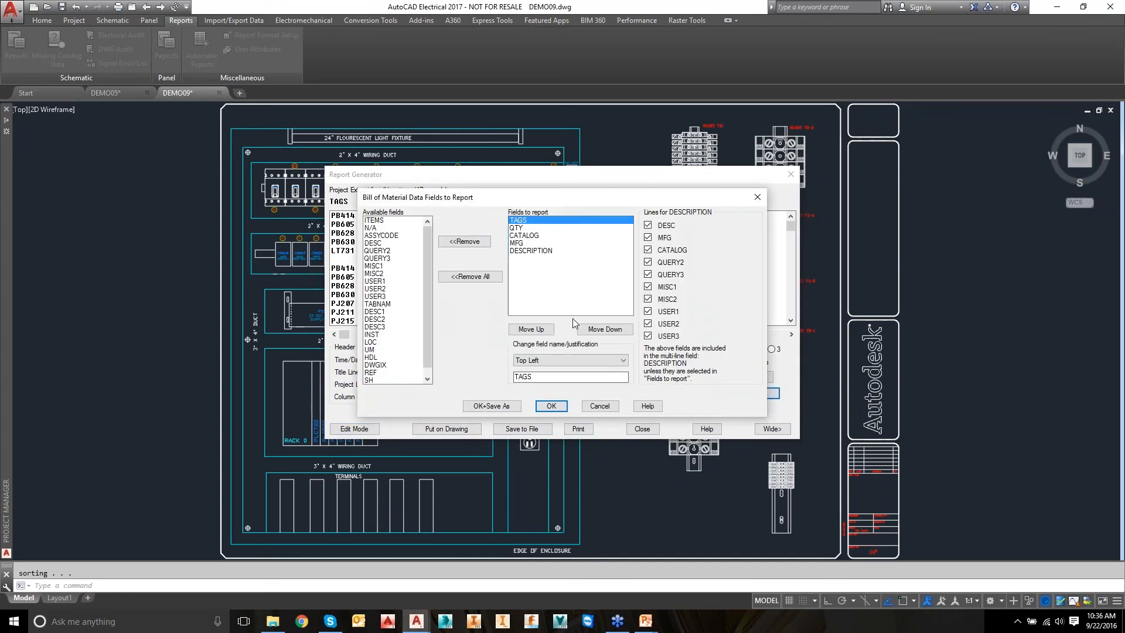
{"action": "left_click", "coordinate": [606, 407]}
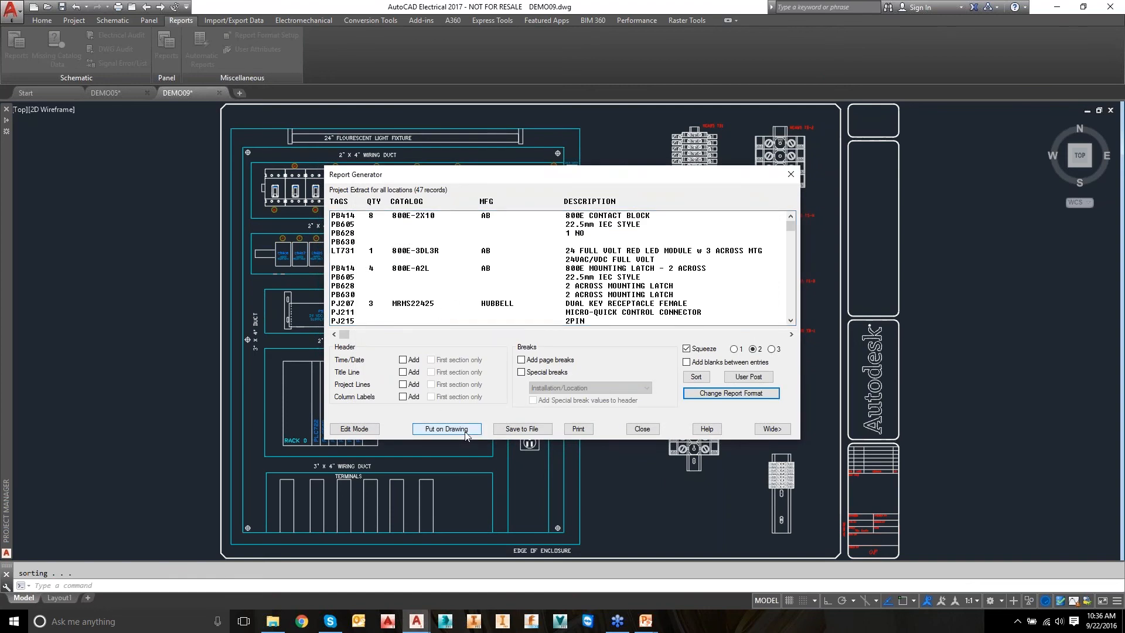
Save the report in Excel spreadsheet format as PUR_BOM.XLS in the Reports folder on the Desktop, without executing a script file.
{"action": "left_click", "coordinate": [514, 431]}
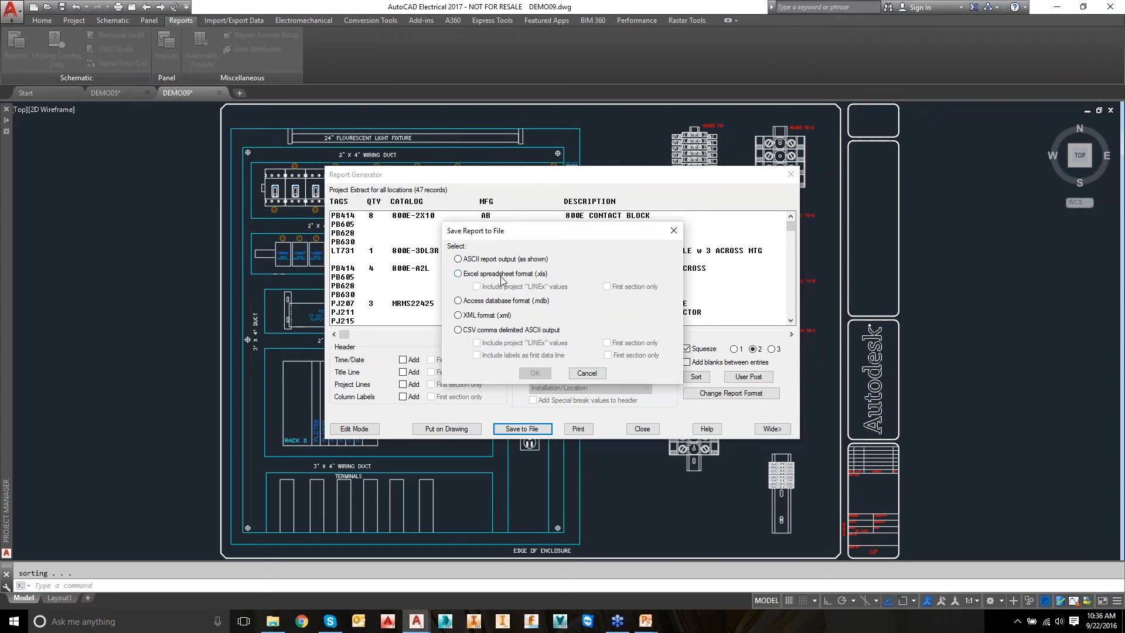
{"action": "left_click", "coordinate": [457, 273]}
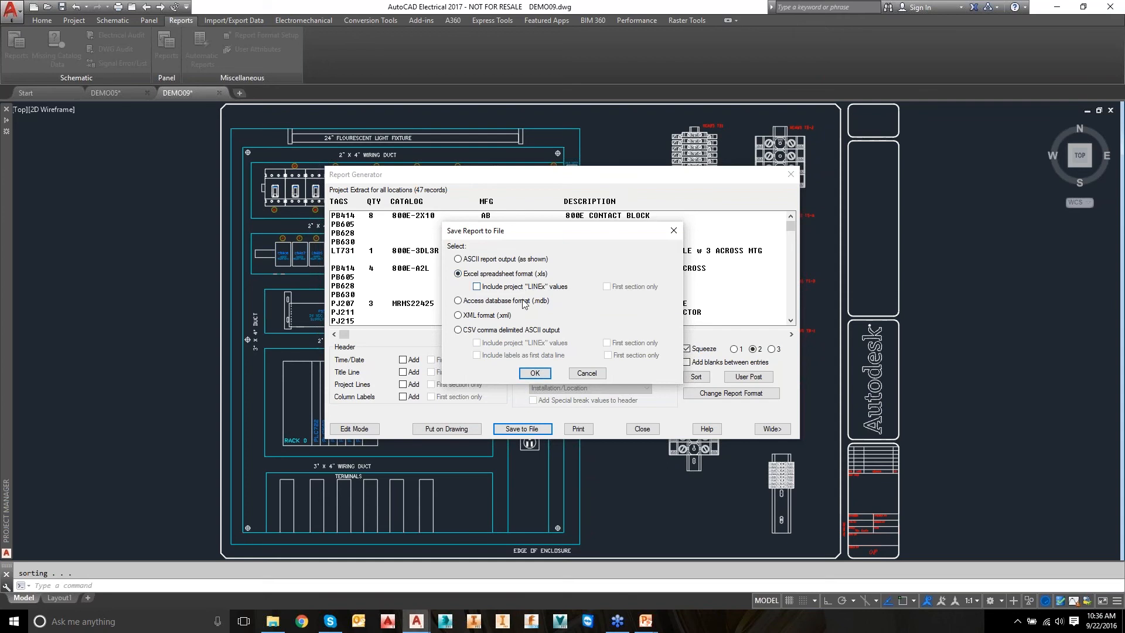
{"action": "left_click", "coordinate": [538, 374]}
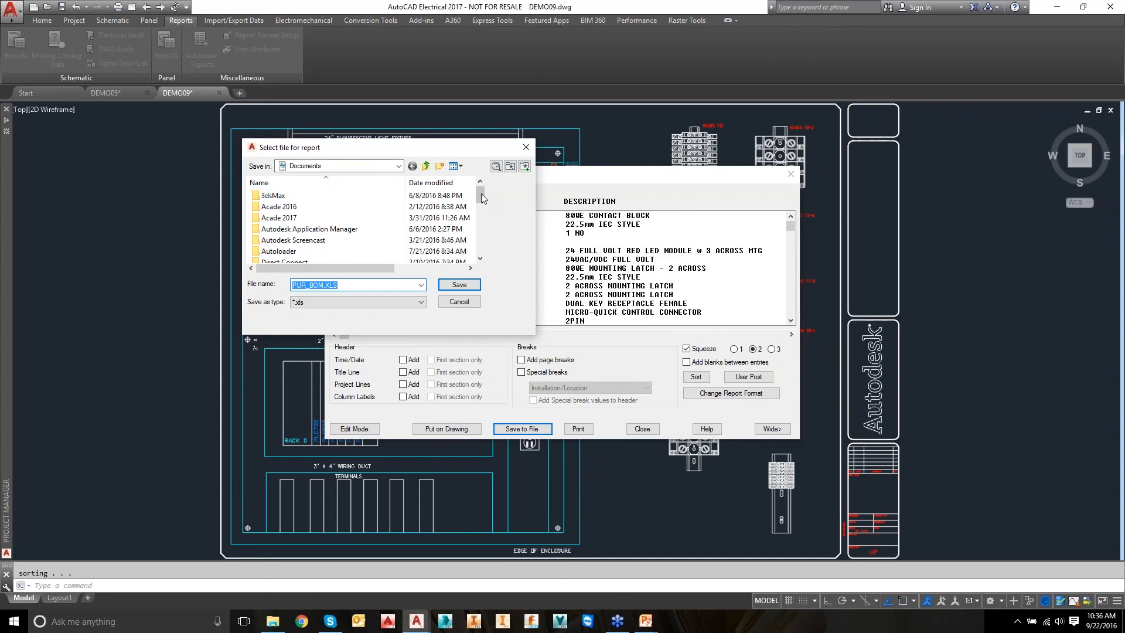
{"action": "scroll", "coordinate": [464, 208], "scroll_direction": "down", "scroll_amount": 2}
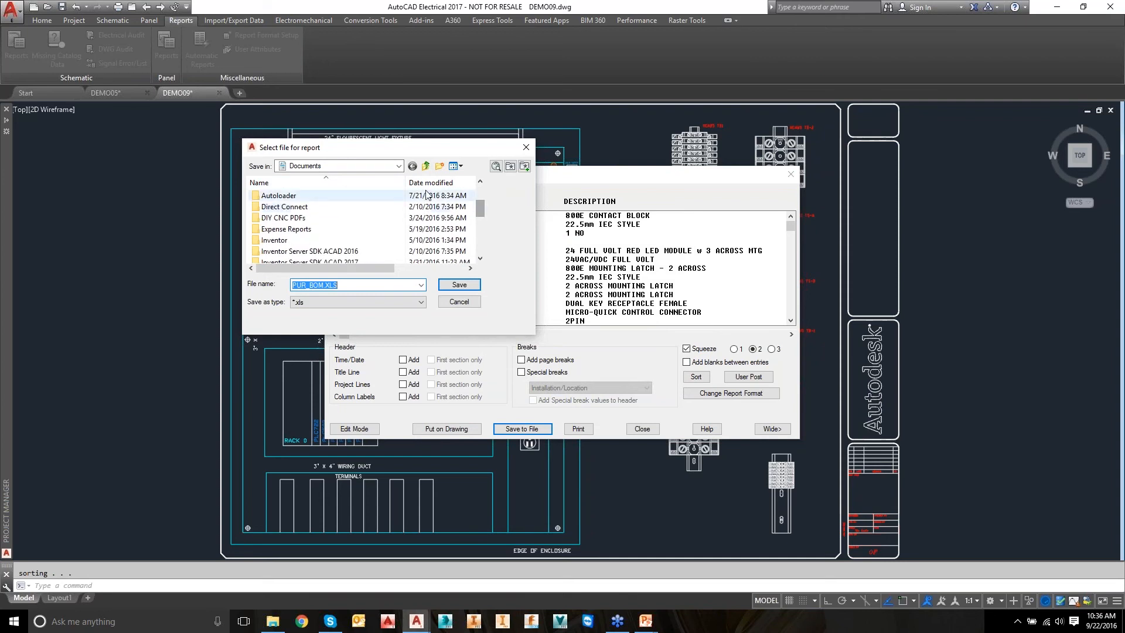
{"action": "left_click", "coordinate": [398, 166]}
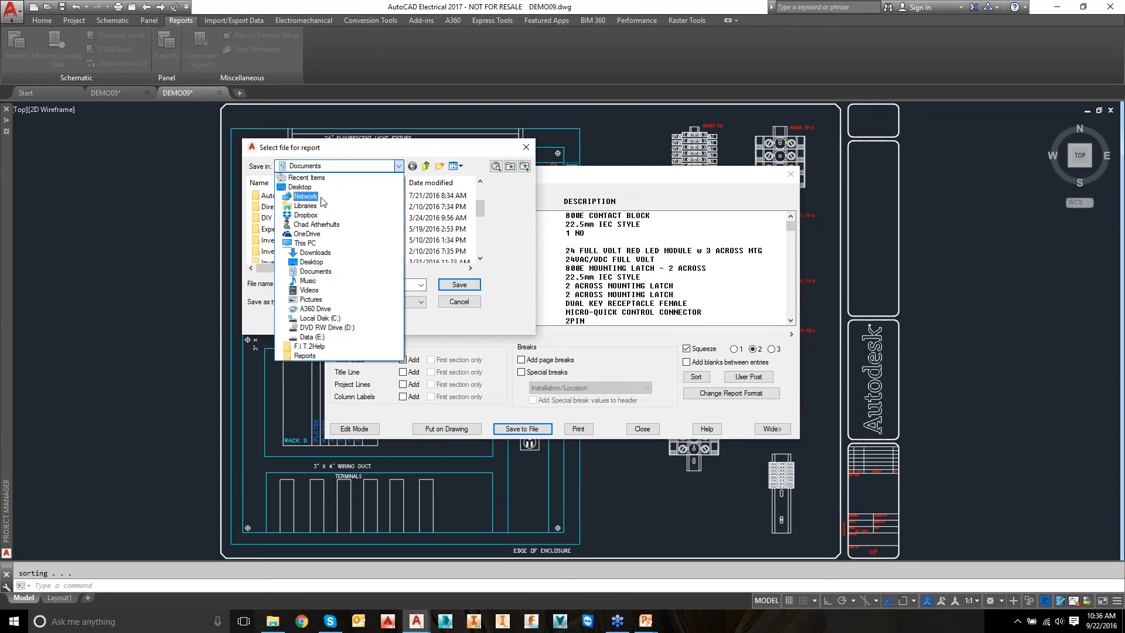
{"action": "left_click", "coordinate": [301, 187]}
{"action": "scroll", "coordinate": [344, 242], "scroll_direction": "down", "scroll_amount": 3}
{"action": "double_click", "coordinate": [319, 256]}
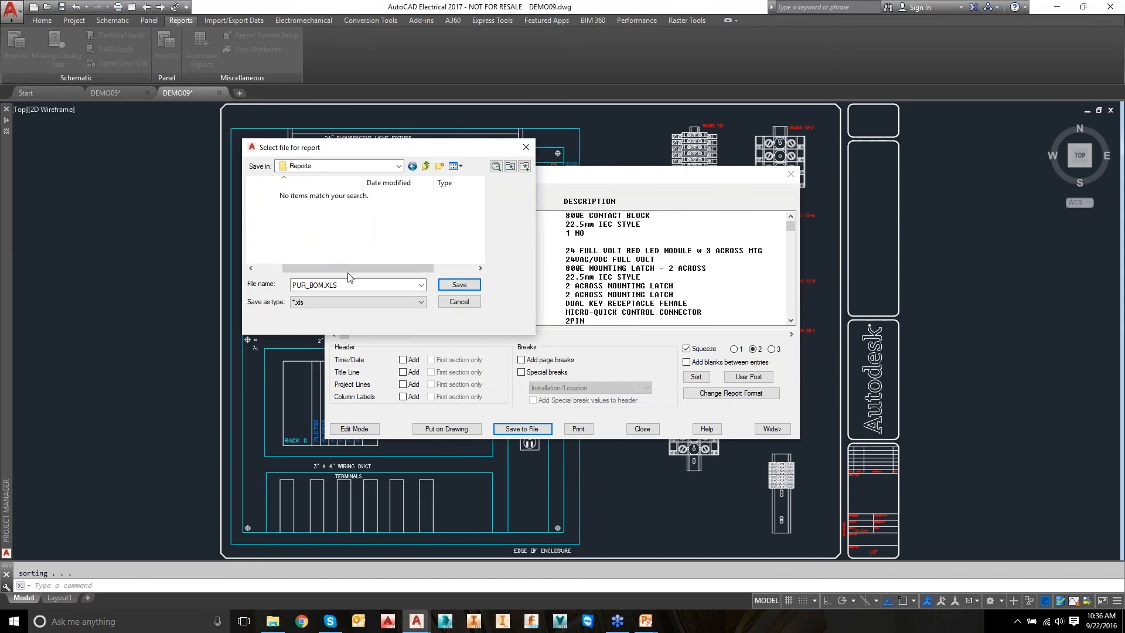
{"action": "left_click", "coordinate": [460, 285]}
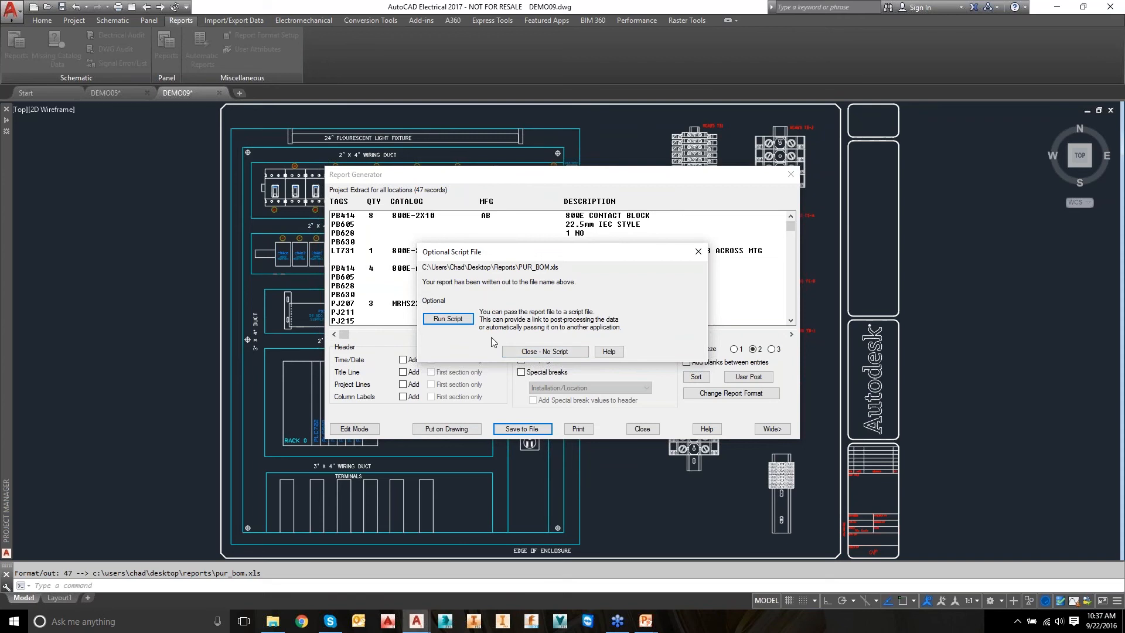
{"action": "left_click", "coordinate": [461, 321]}
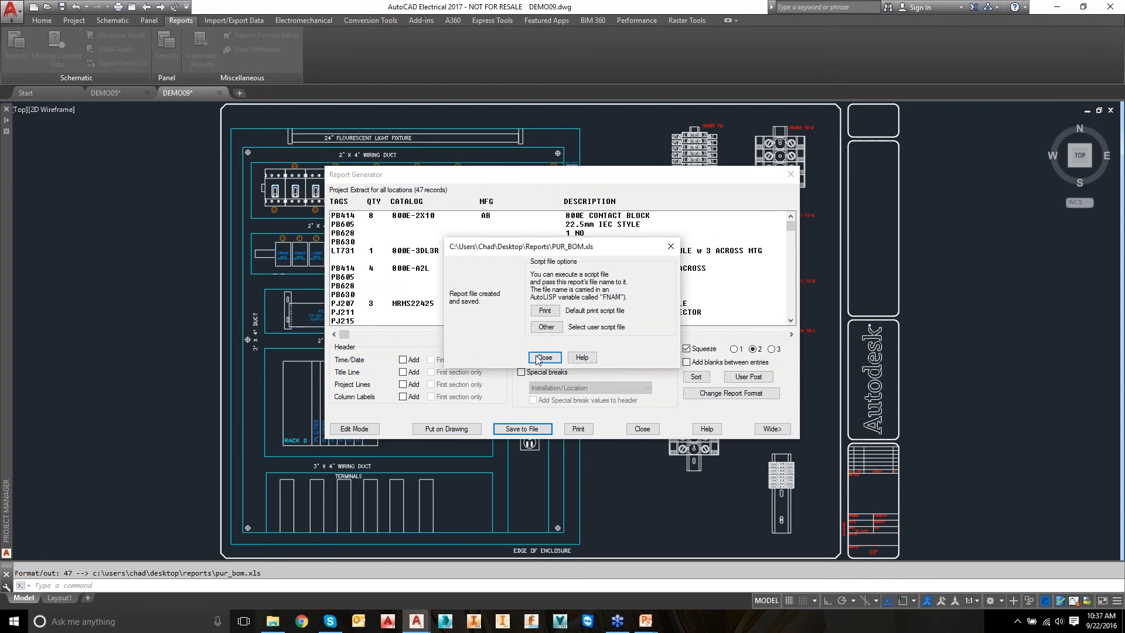
{"action": "left_click", "coordinate": [536, 358]}
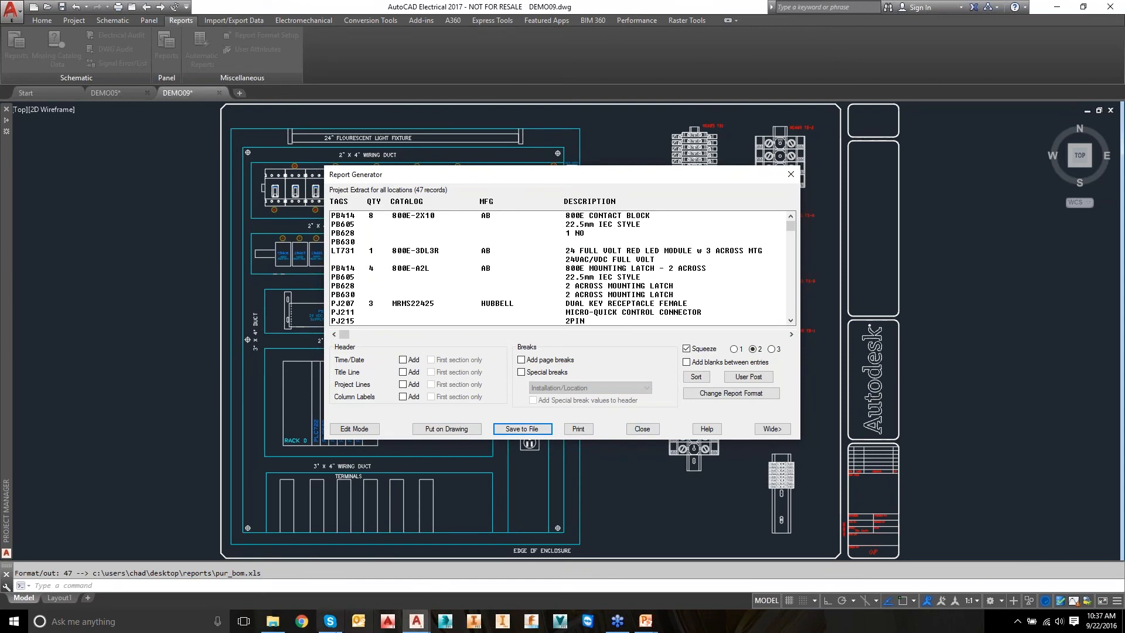
Open PUR_BOM.xls from the Reports folder in Excel, maximize it and fit all column widths to their contents.
{"action": "left_click", "coordinate": [273, 621]}
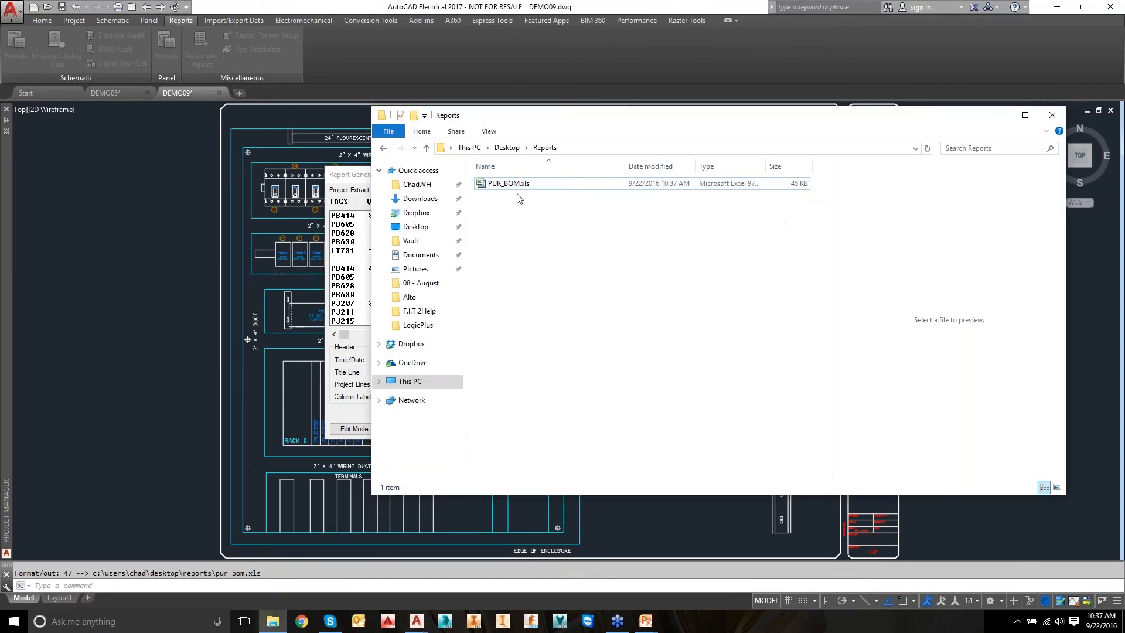
{"action": "double_click", "coordinate": [507, 183]}
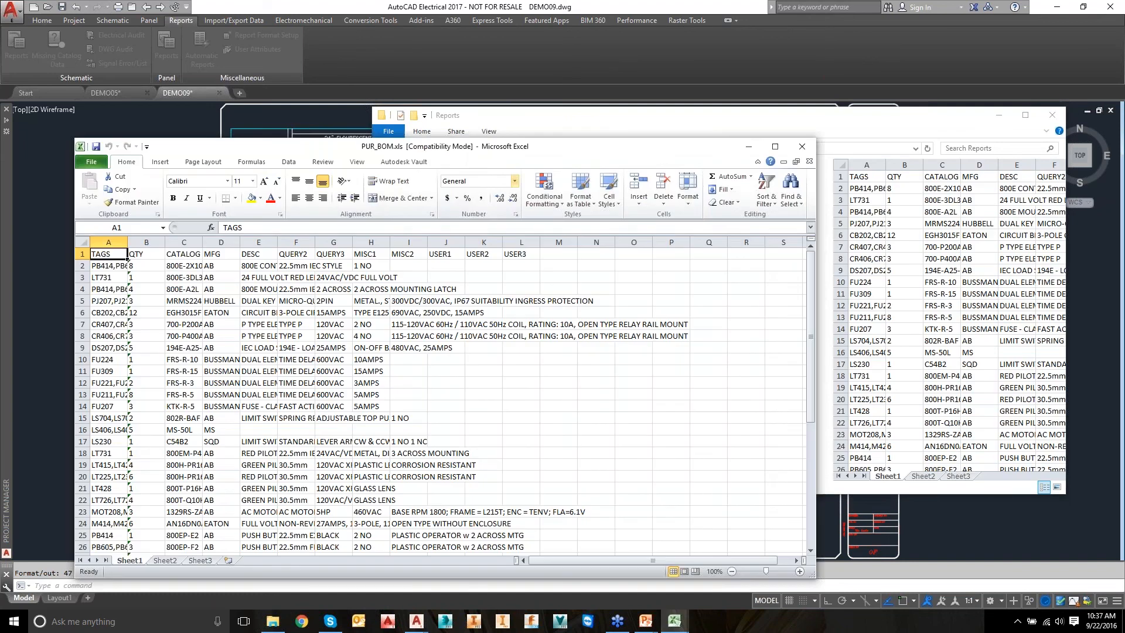
{"action": "left_click", "coordinate": [775, 147]}
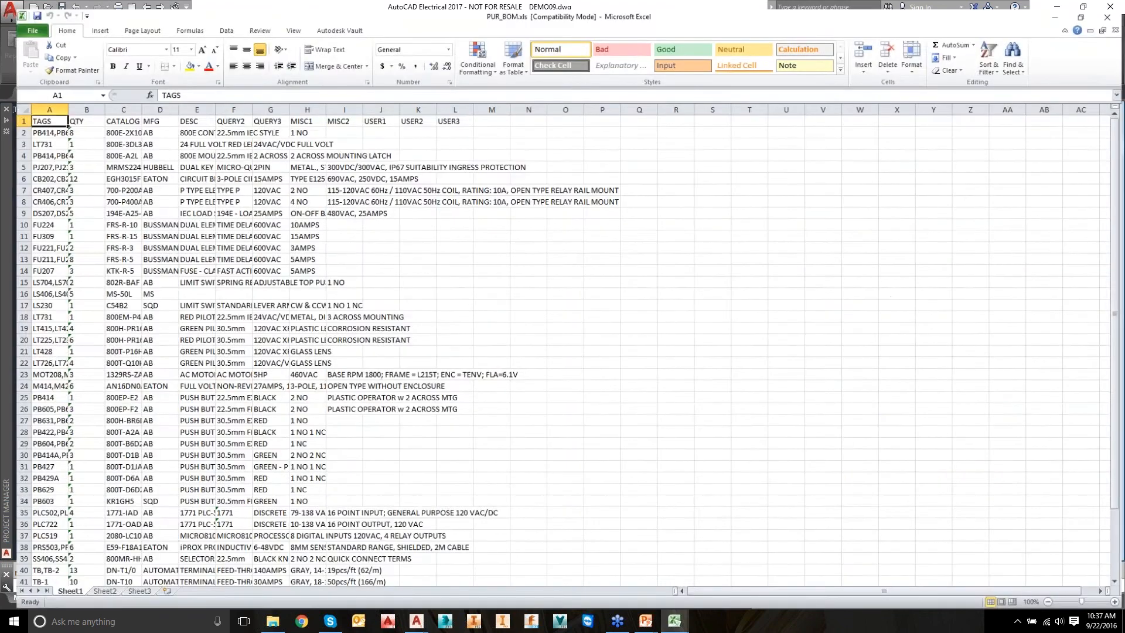
{"action": "left_click", "coordinate": [7, 102]}
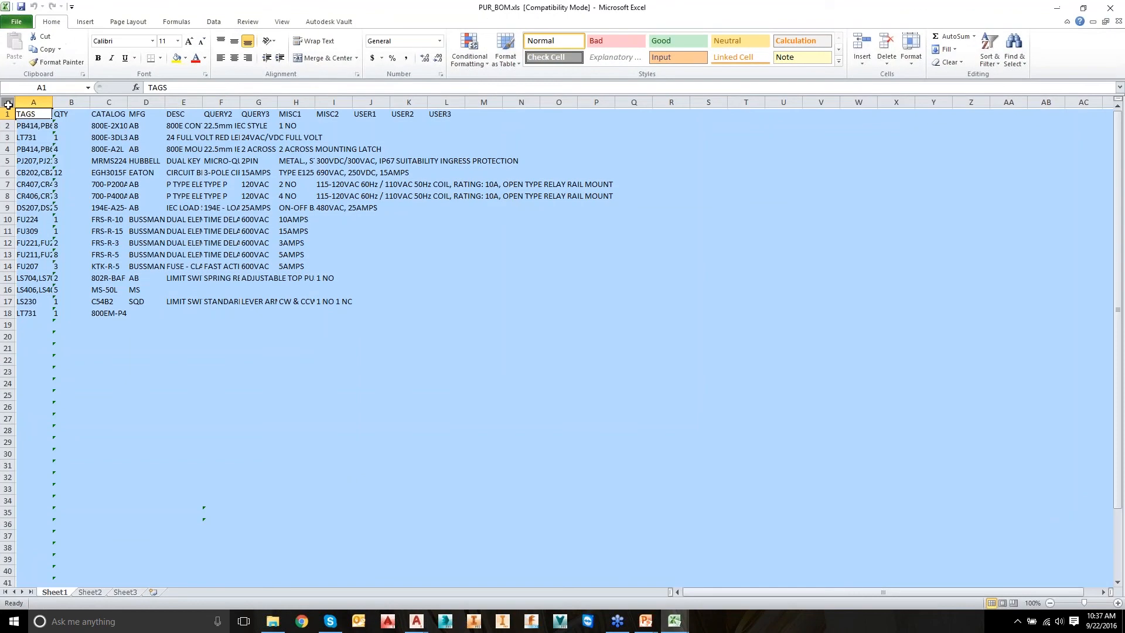
{"action": "double_click", "coordinate": [52, 101]}
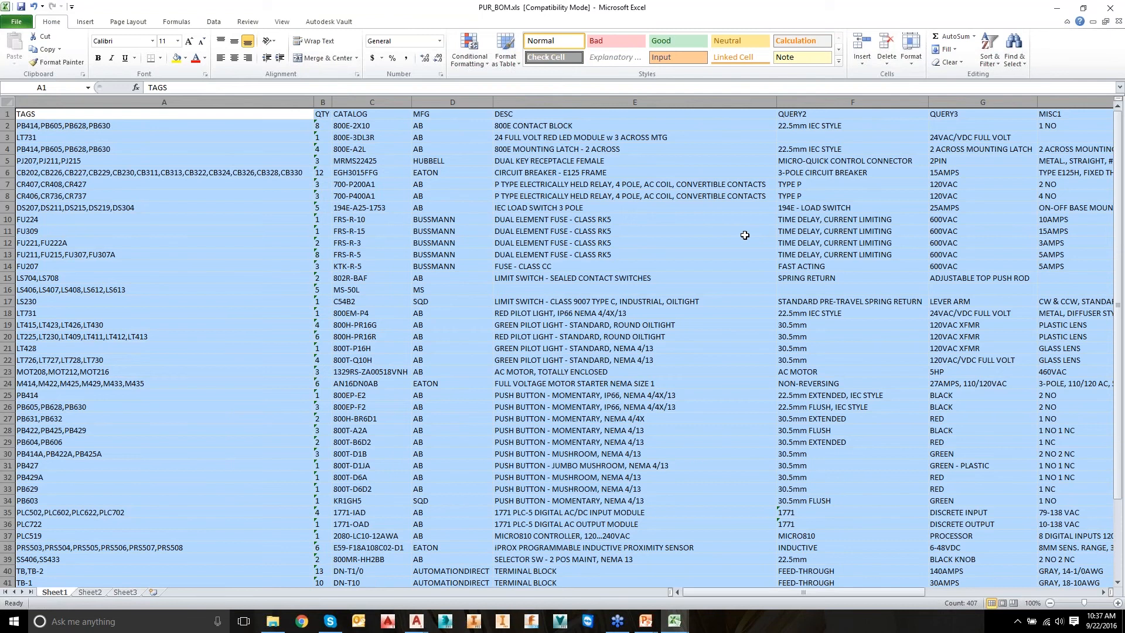
Look through the tags, quantities, catalog numbers and descriptions in the exported purchase list.
{"action": "scroll", "coordinate": [751, 232], "scroll_direction": "down", "scroll_amount": 1}
{"action": "left_click", "coordinate": [720, 231]}
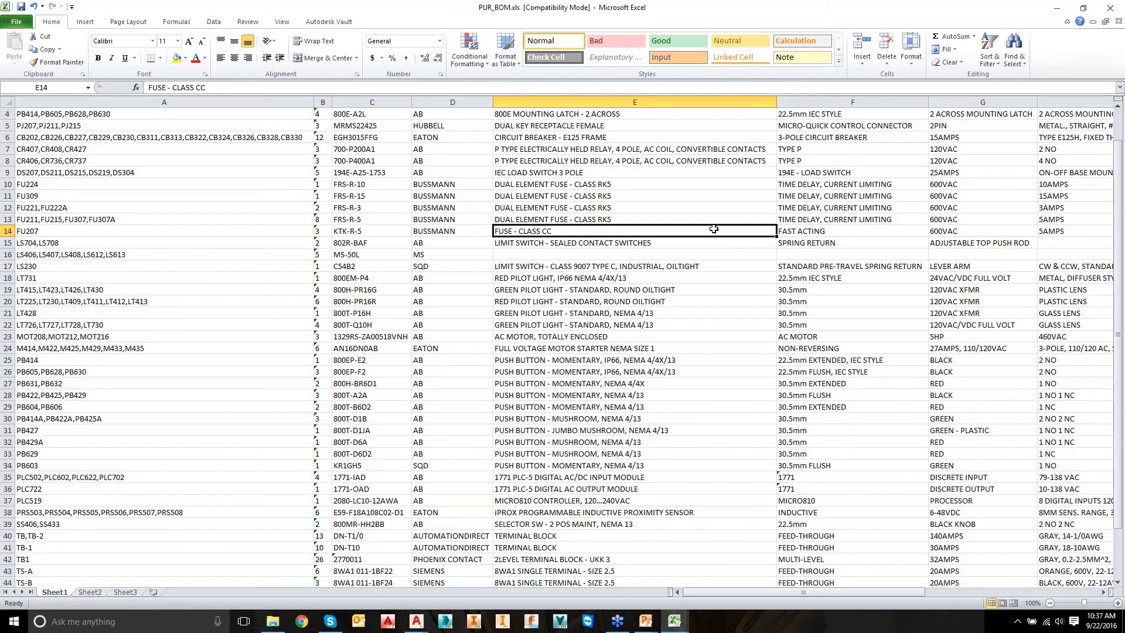
{"action": "scroll", "coordinate": [713, 229], "scroll_direction": "up", "scroll_amount": 1}
{"action": "scroll", "coordinate": [936, 260], "scroll_direction": "down", "scroll_amount": 1}
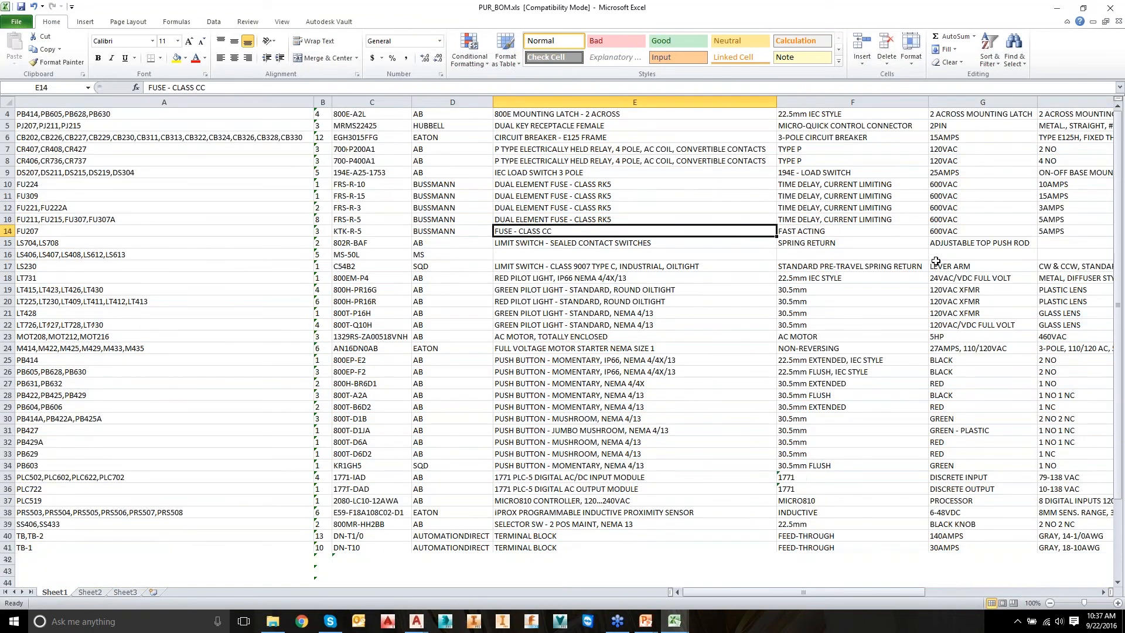
{"action": "scroll", "coordinate": [936, 261], "scroll_direction": "down", "scroll_amount": 4}
{"action": "scroll", "coordinate": [936, 262], "scroll_direction": "up", "scroll_amount": 5}
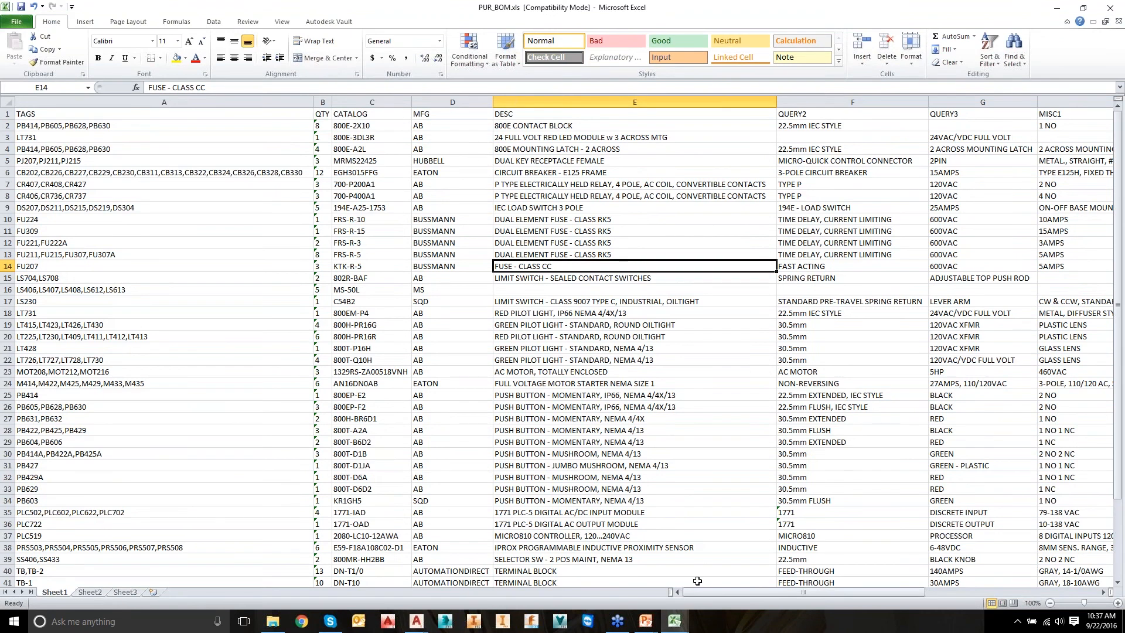
Leave the spreadsheet, return to AutoCAD Electrical and close the generated report.
{"action": "left_click", "coordinate": [674, 621]}
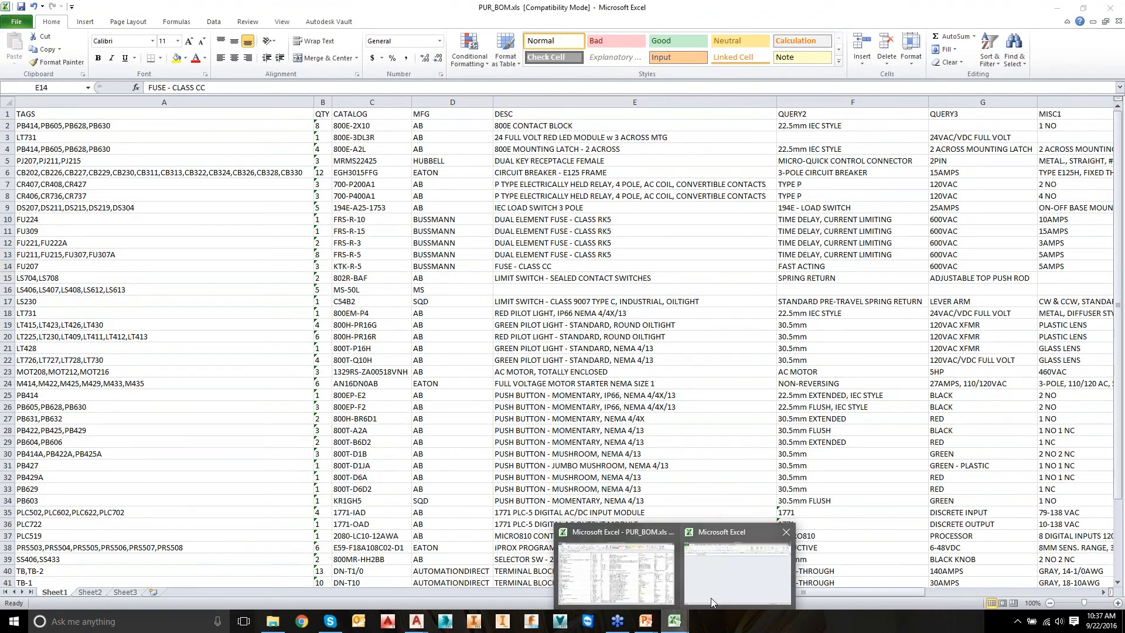
{"action": "mouse_move", "coordinate": [718, 571]}
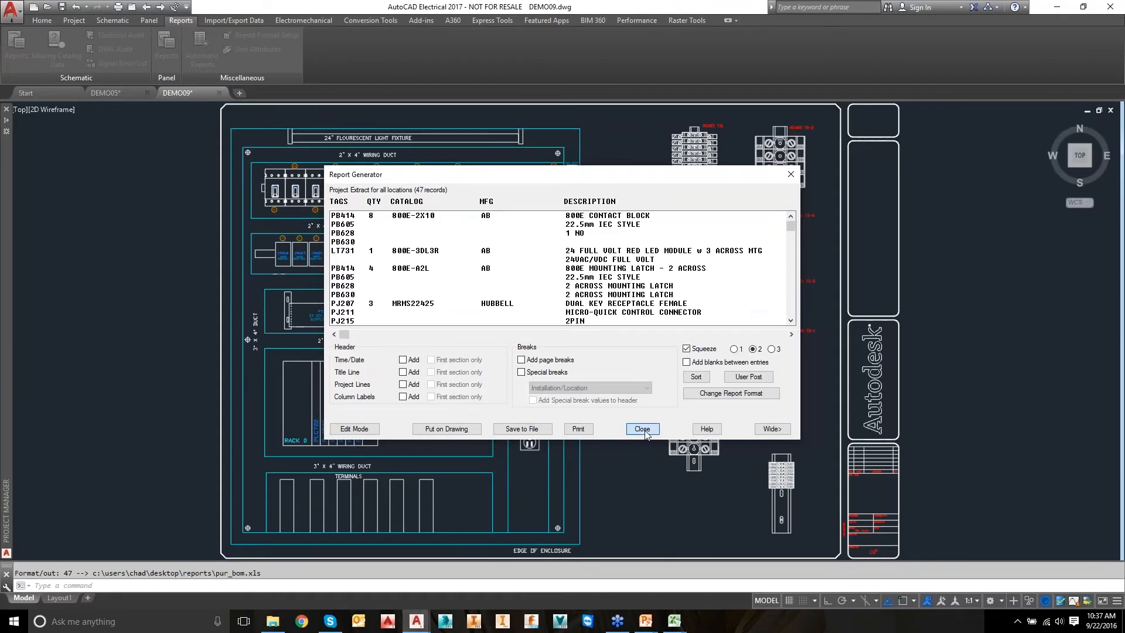
{"action": "left_click", "coordinate": [642, 429]}
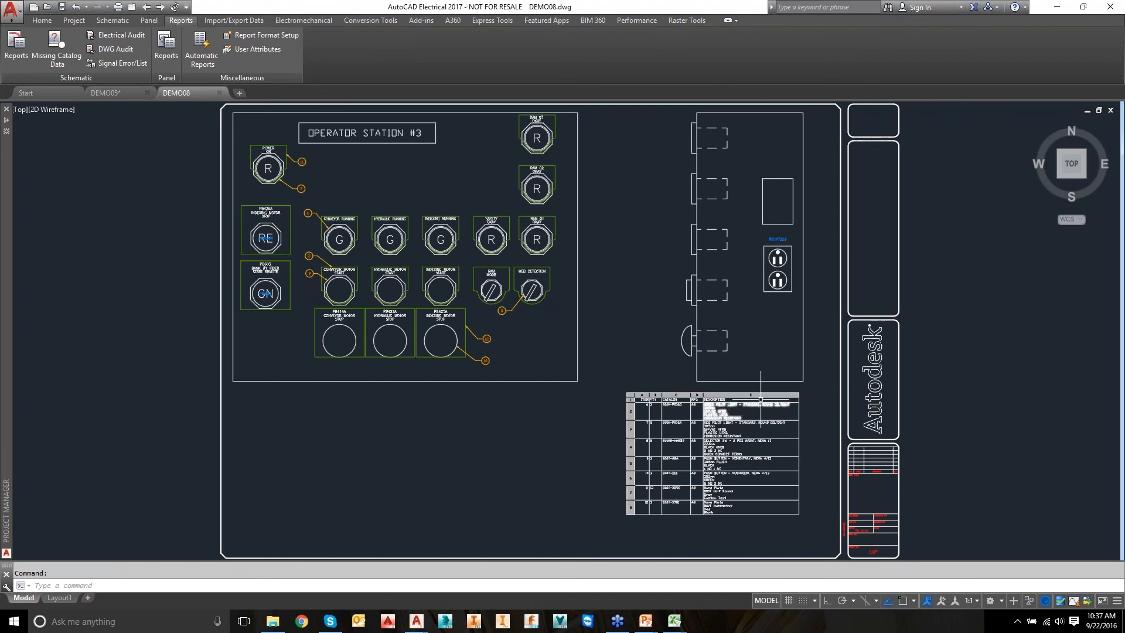
Examine the existing bill of material table on the DEMO08 operator station drawing up close, and return to the full layout.
{"action": "scroll", "coordinate": [712, 475], "scroll_direction": "up", "scroll_amount": 4}
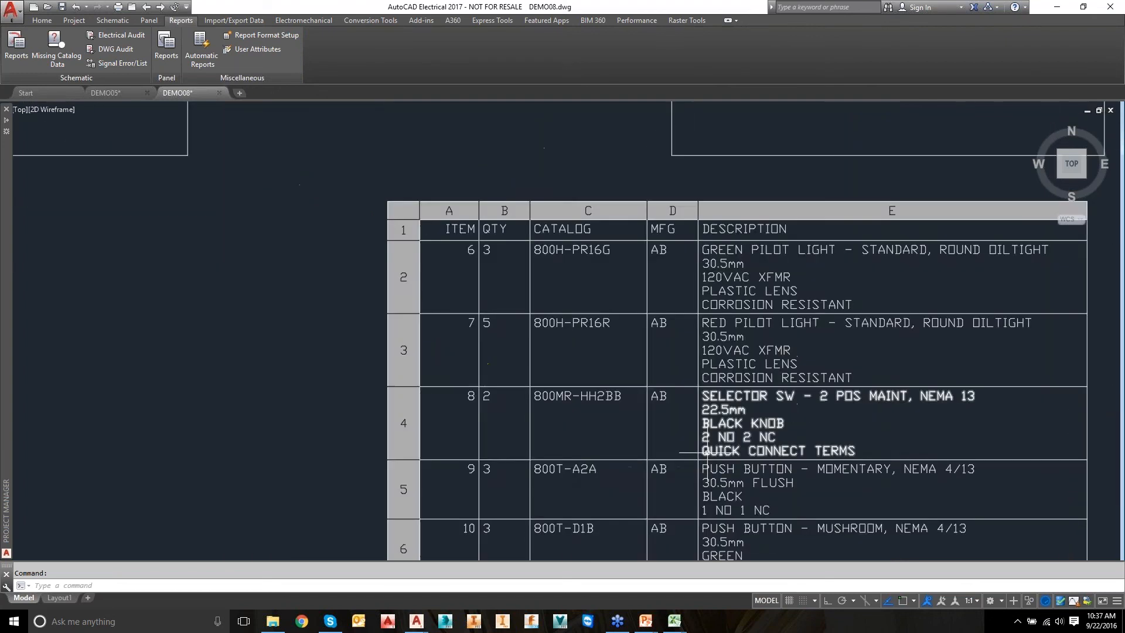
{"action": "scroll", "coordinate": [659, 335], "scroll_direction": "down", "scroll_amount": 4}
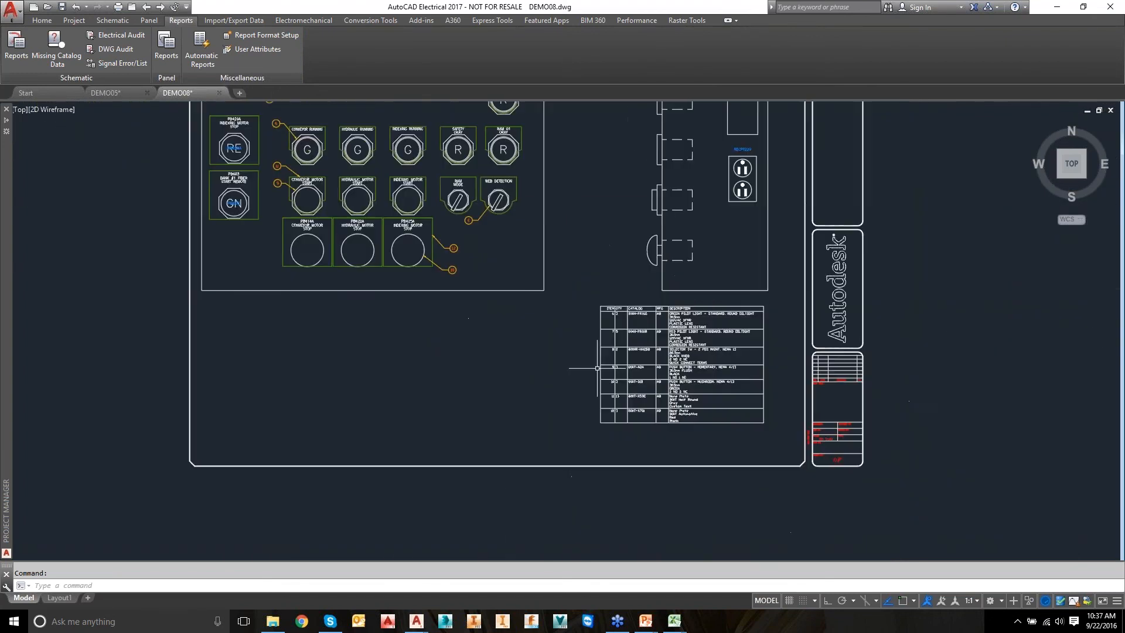
{"action": "mouse_move", "coordinate": [496, 362]}
{"action": "middle_mouse_down"}
{"action": "mouse_move", "coordinate": [538, 421]}
{"action": "mouse_move", "coordinate": [515, 432]}
{"action": "middle_mouse_up"}
Generate a schematic Bill of Material report in Normal Tallied Format for location OPSTA3 across all project drawings.
{"action": "left_click", "coordinate": [17, 53]}
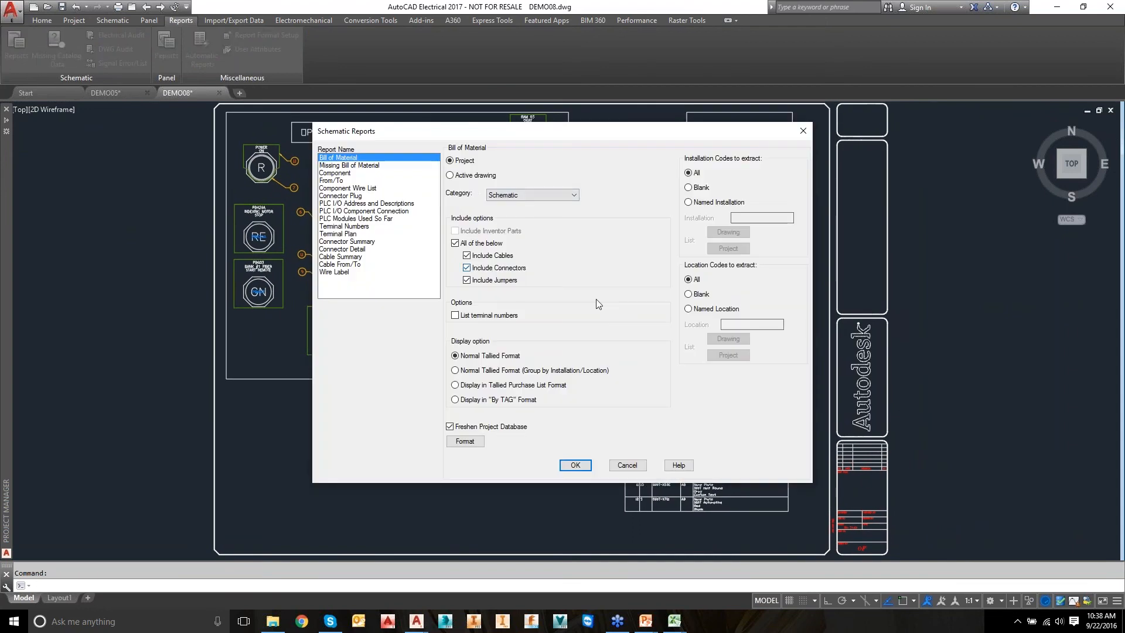
{"action": "left_click", "coordinate": [688, 309]}
{"action": "left_click", "coordinate": [720, 359]}
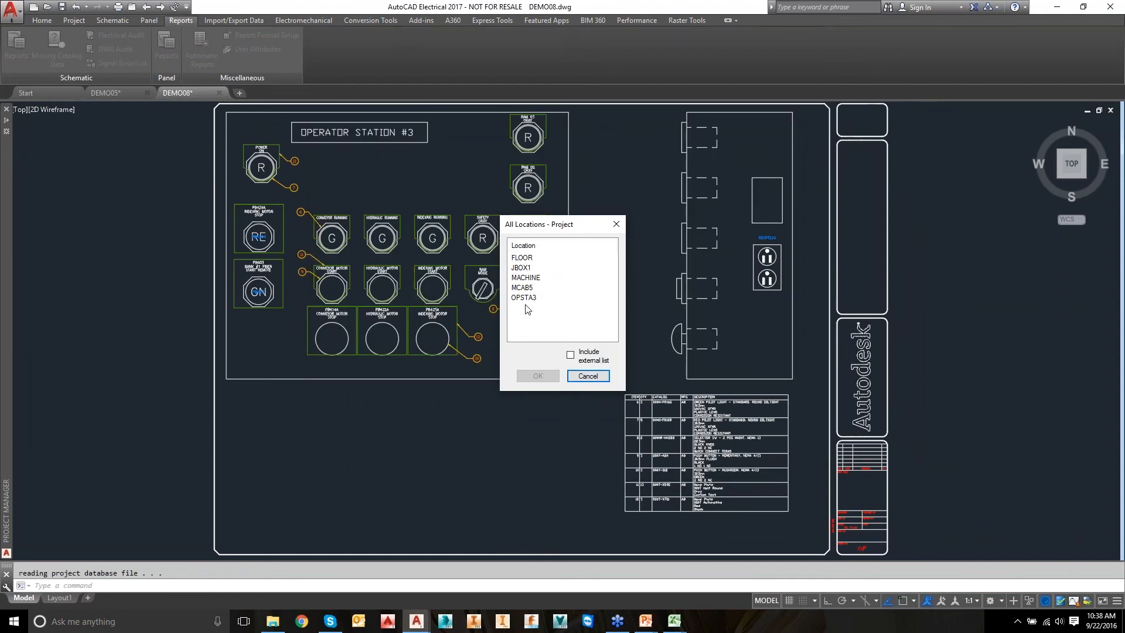
{"action": "left_click", "coordinate": [525, 297]}
{"action": "left_click", "coordinate": [539, 381]}
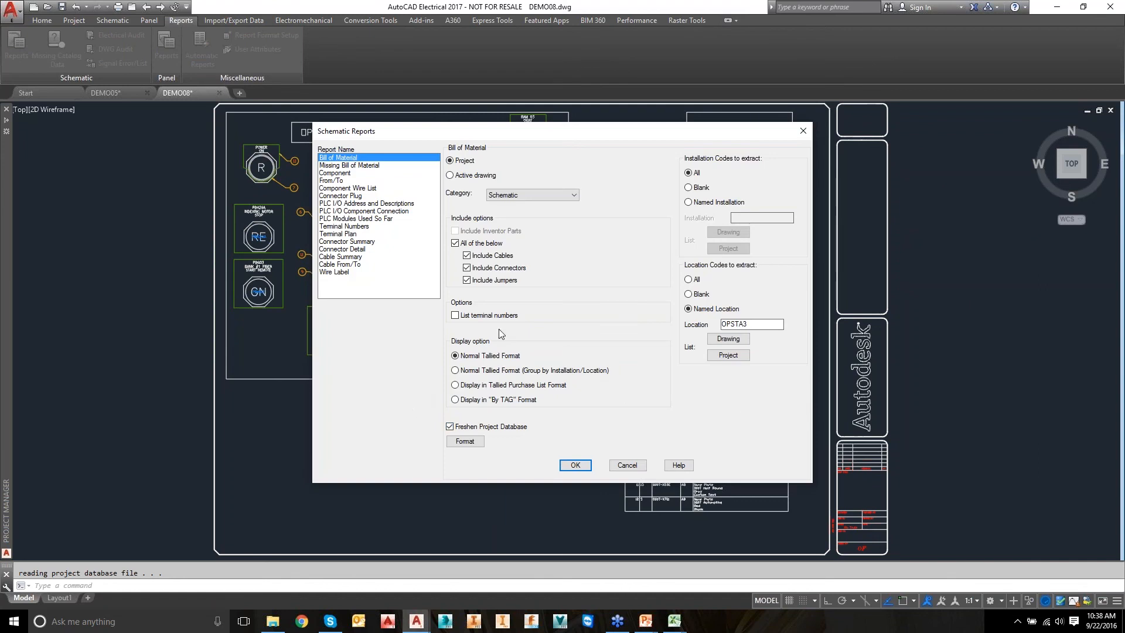
{"action": "left_click", "coordinate": [576, 464]}
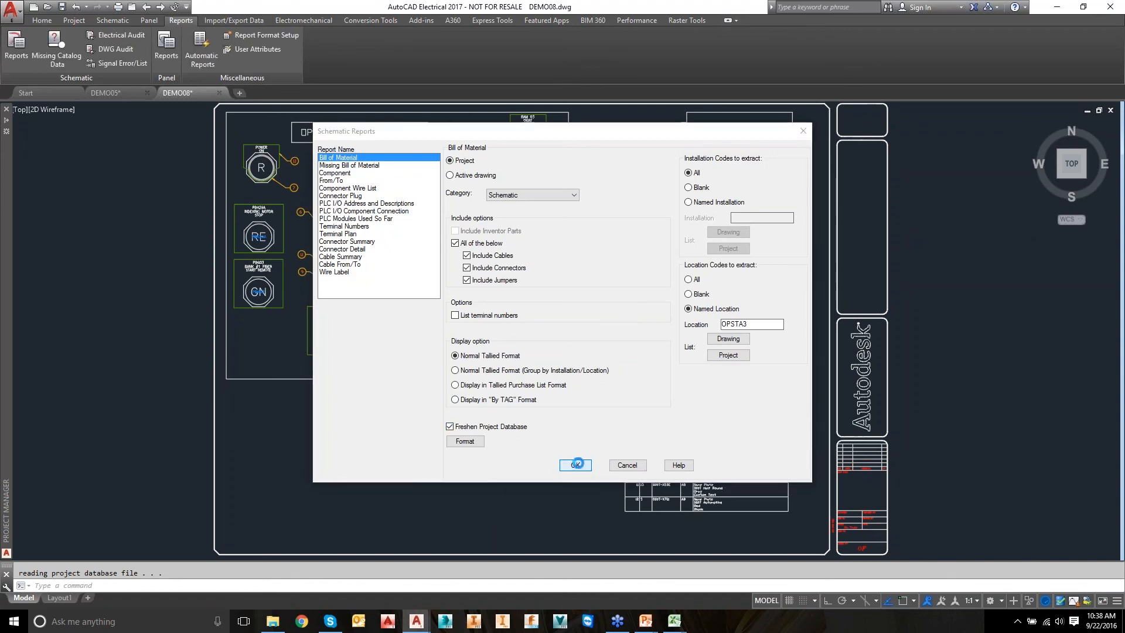
{"action": "left_click", "coordinate": [386, 258]}
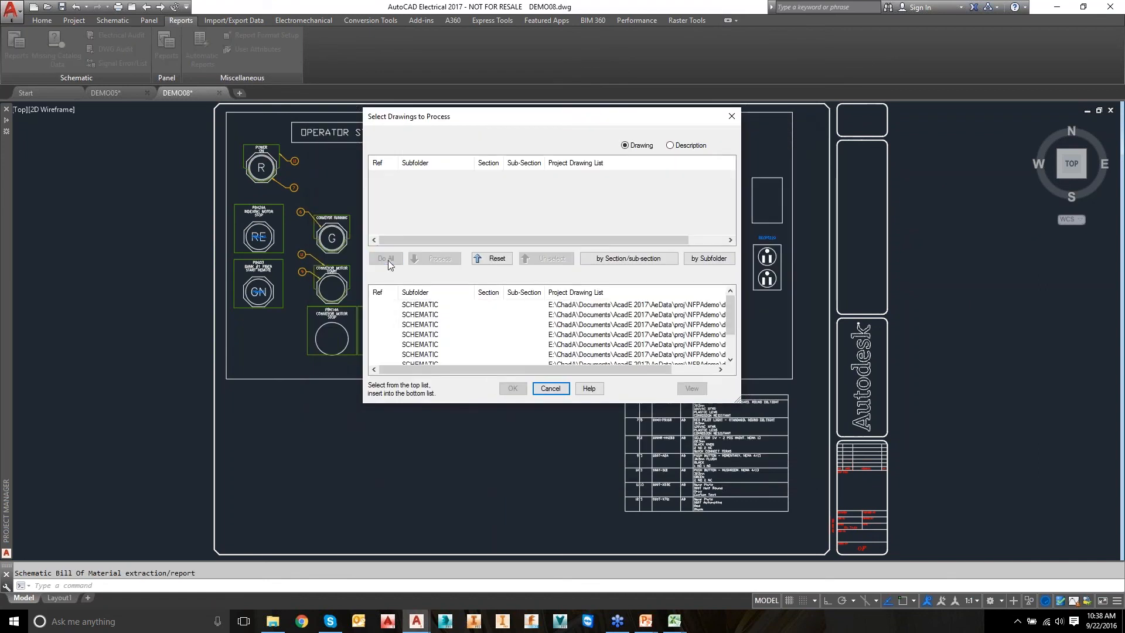
{"action": "left_click", "coordinate": [513, 388]}
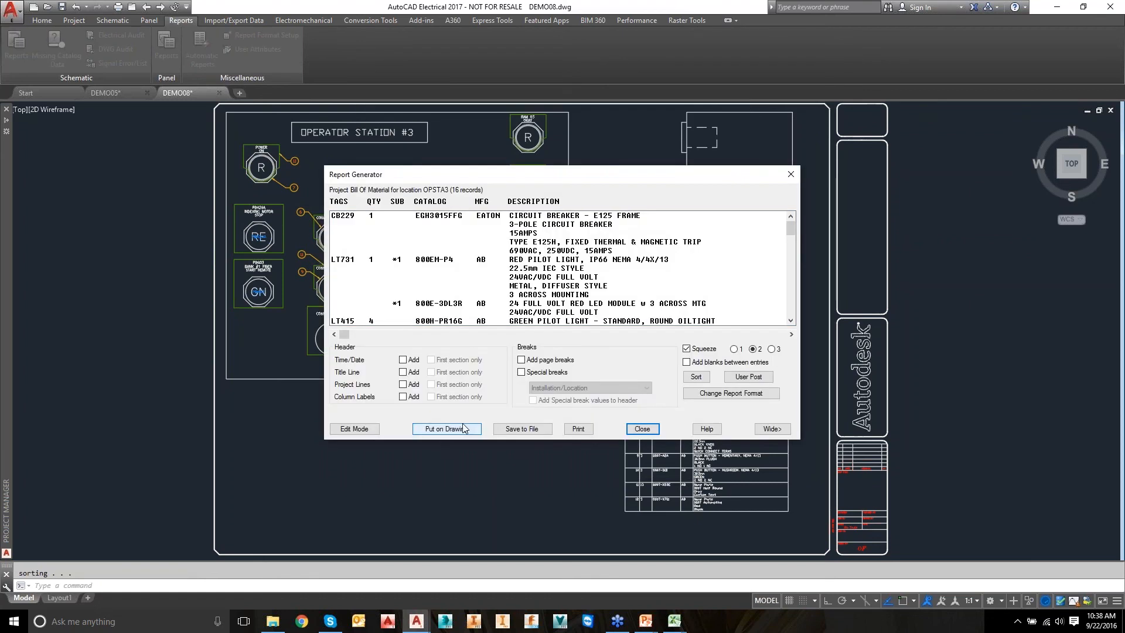
Place the OPSTA3 bill of material report on DEMO08 as a new table beside the title block, without time/date, and close the report.
{"action": "left_click", "coordinate": [458, 429]}
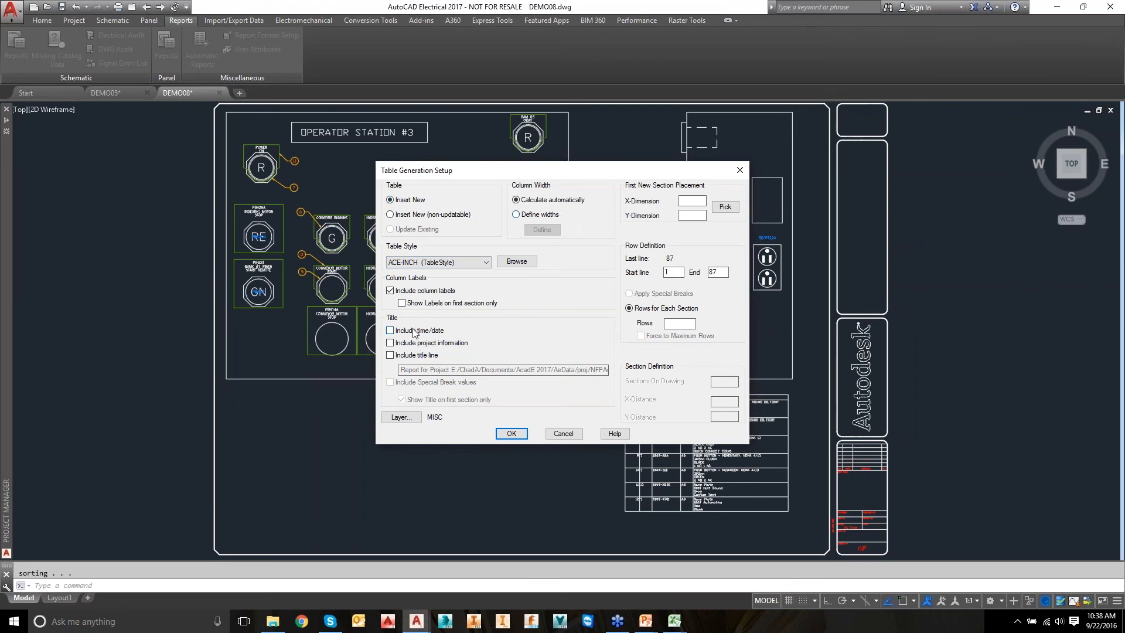
{"action": "left_click", "coordinate": [390, 331]}
{"action": "left_click", "coordinate": [391, 331]}
{"action": "left_click", "coordinate": [511, 433]}
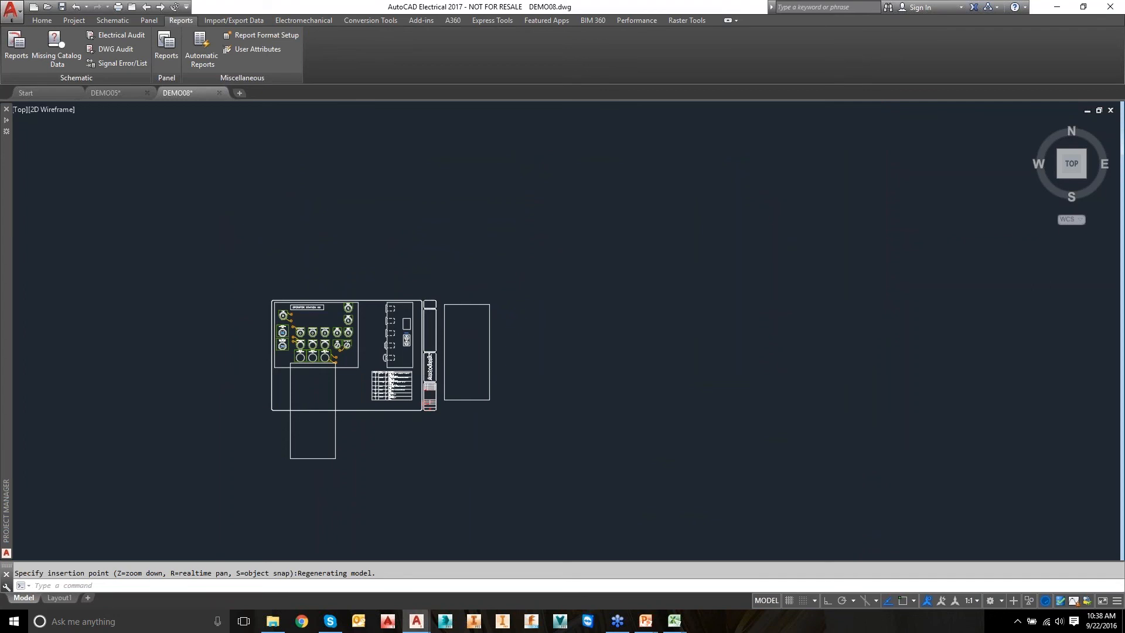
{"action": "left_click", "coordinate": [444, 304]}
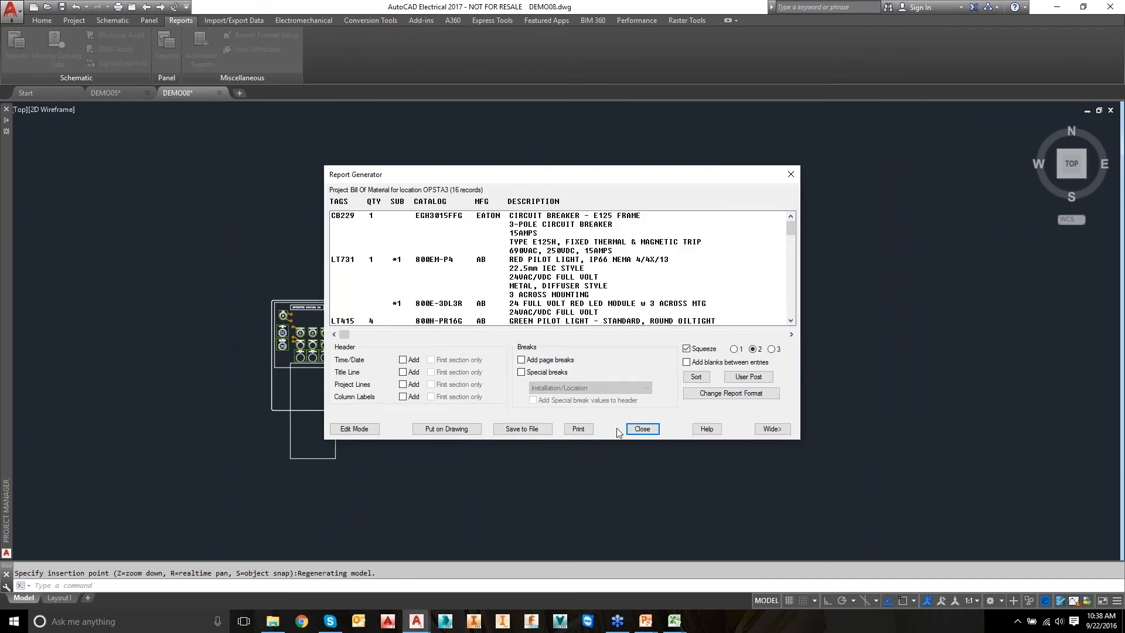
{"action": "left_click", "coordinate": [651, 435]}
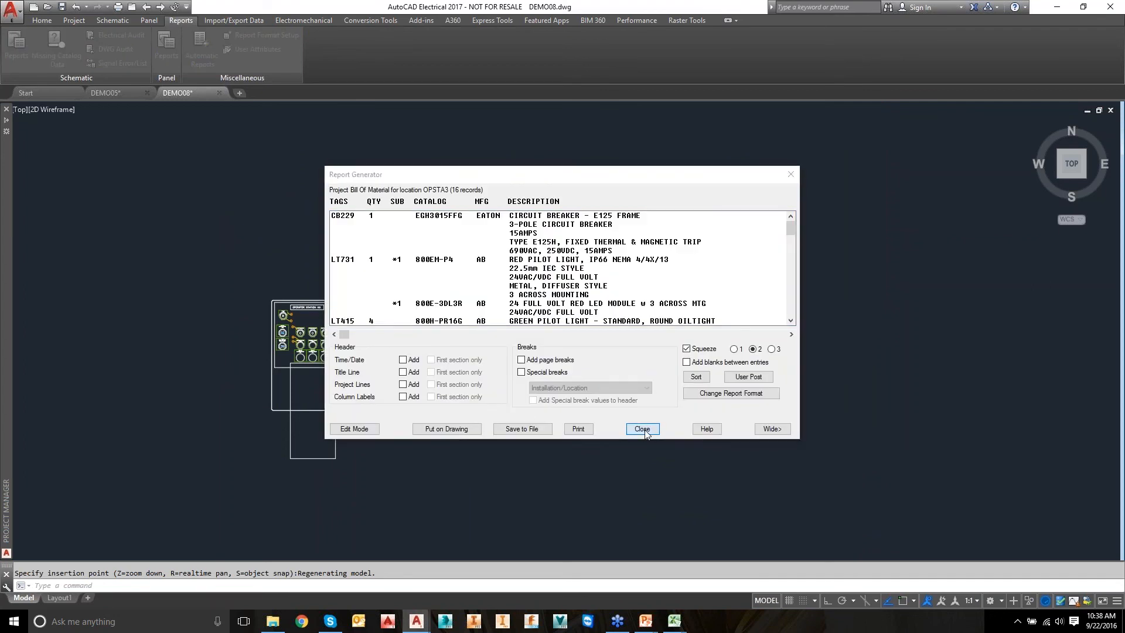
Examine the placed bill of material table up close, return to the full layout, and look over the available schematic reports.
{"action": "scroll", "coordinate": [475, 322], "scroll_direction": "up", "scroll_amount": 5}
{"action": "scroll", "coordinate": [476, 322], "scroll_direction": "up", "scroll_amount": 4}
{"action": "mouse_move", "coordinate": [475, 322]}
{"action": "middle_mouse_down"}
{"action": "mouse_move", "coordinate": [560, 290]}
{"action": "mouse_move", "coordinate": [578, 142]}
{"action": "mouse_move", "coordinate": [608, 276]}
{"action": "middle_mouse_up"}
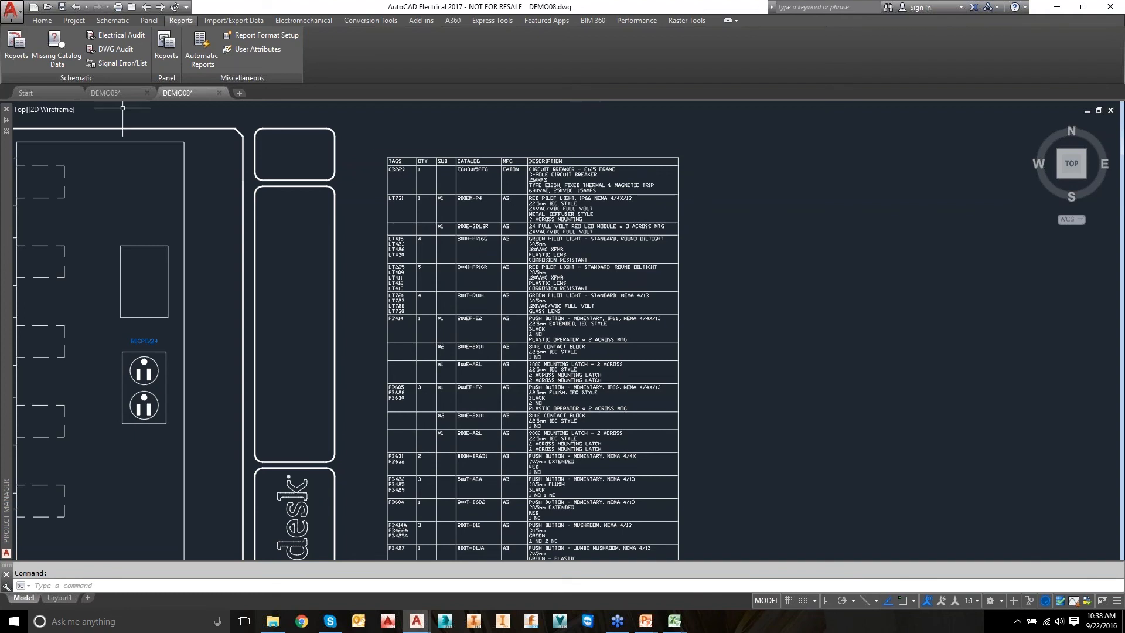
{"action": "middle_click", "coordinate": [376, 316]}
{"action": "middle_click", "coordinate": [376, 316]}
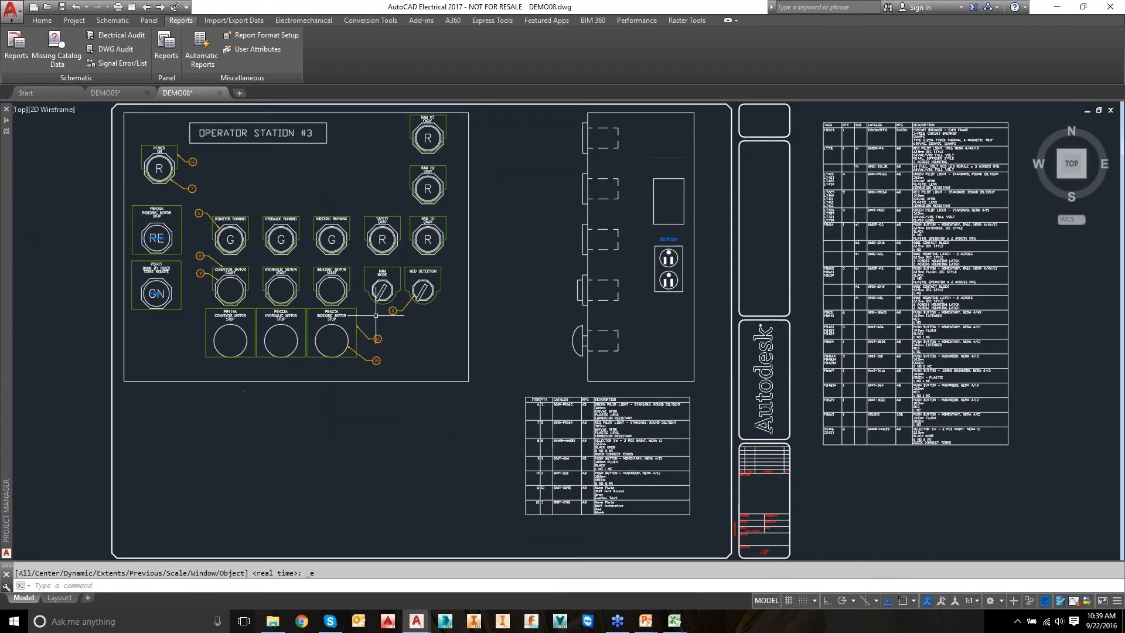
{"action": "left_click", "coordinate": [10, 57]}
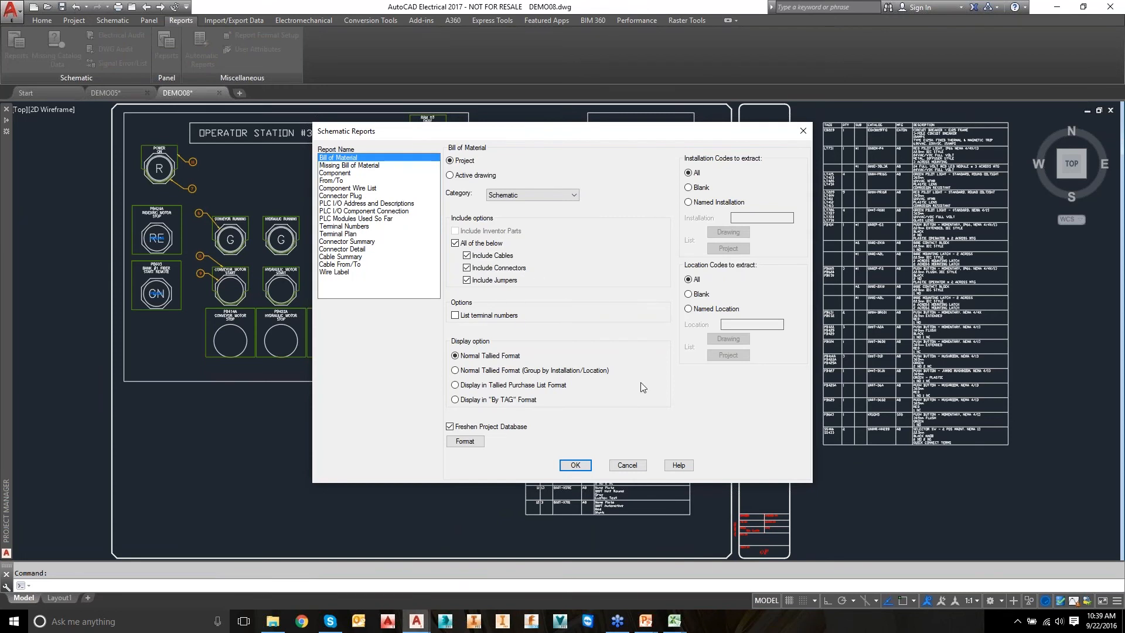
{"action": "left_click", "coordinate": [628, 465]}
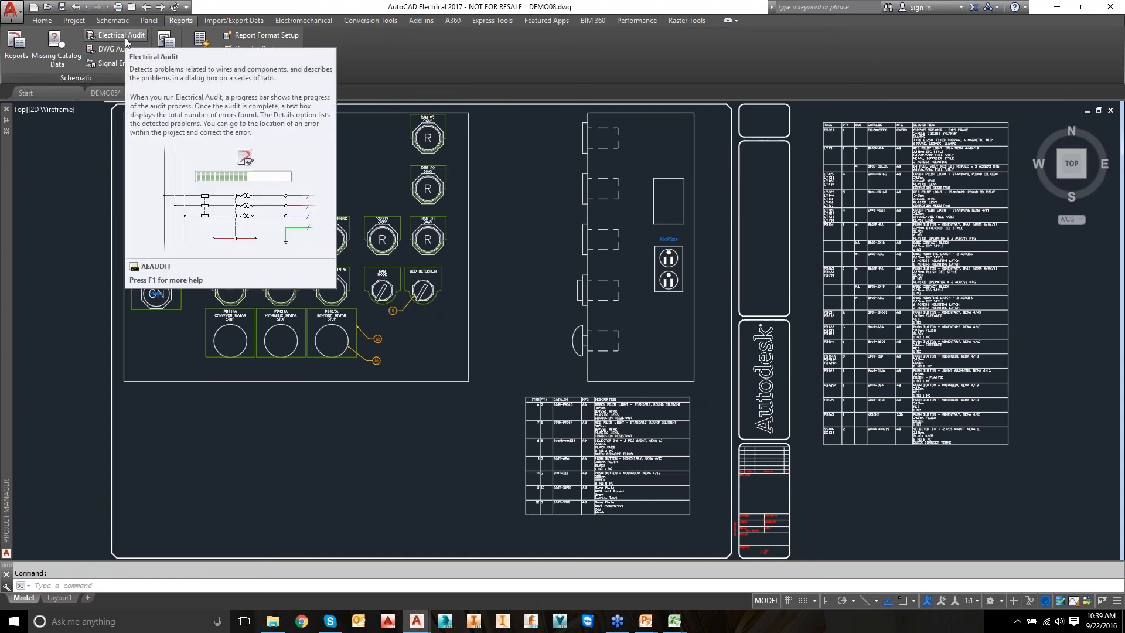
Run a project-wide Electrical Audit and go to the unconnected wire 202 issue in DEMO02, without saving DEMO08.
{"action": "left_click", "coordinate": [125, 37]}
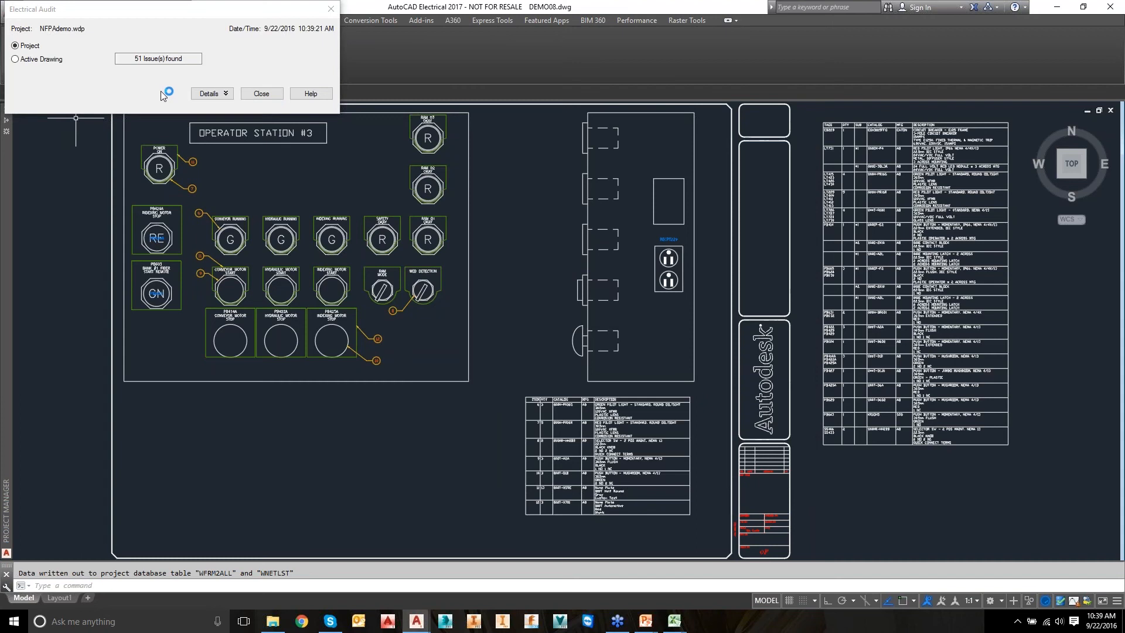
{"action": "left_click", "coordinate": [205, 94]}
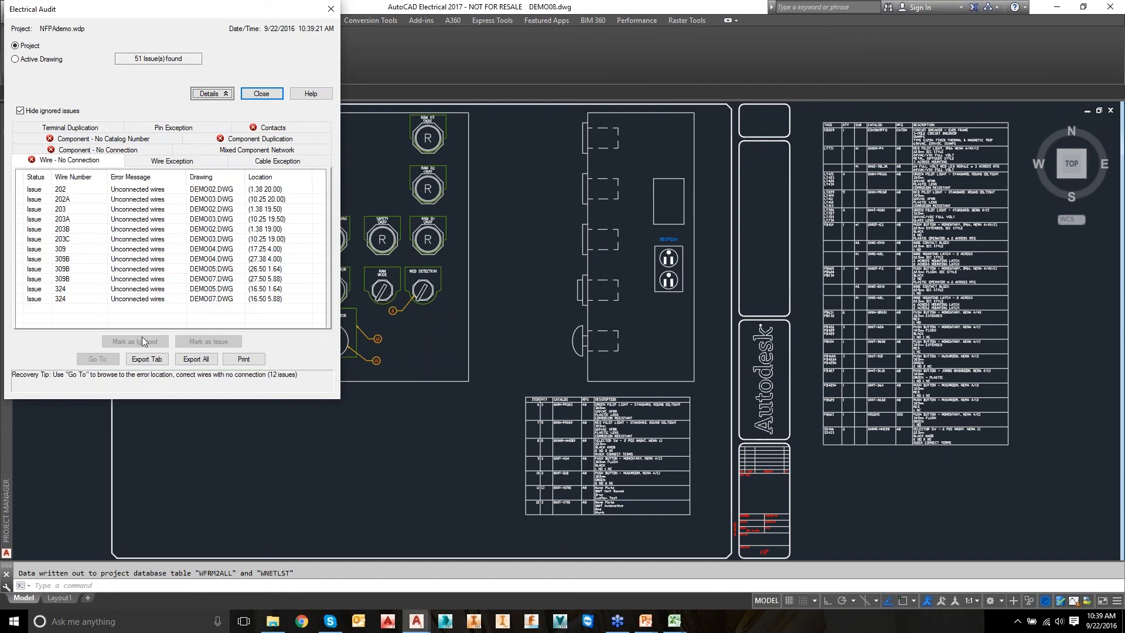
{"action": "double_click", "coordinate": [139, 189]}
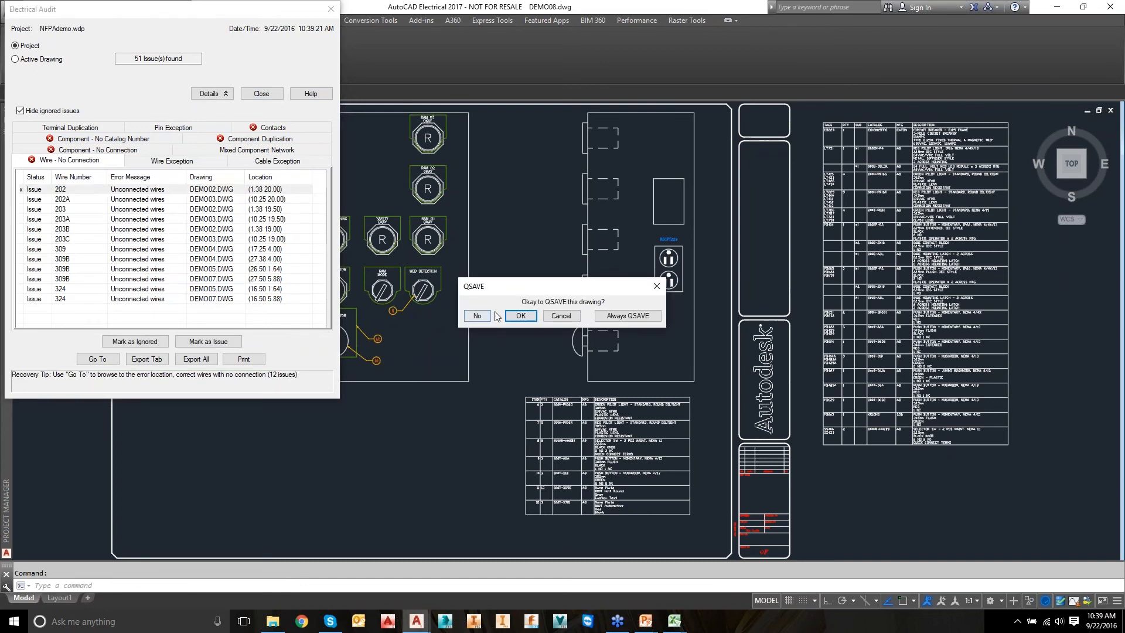
{"action": "left_click", "coordinate": [478, 317]}
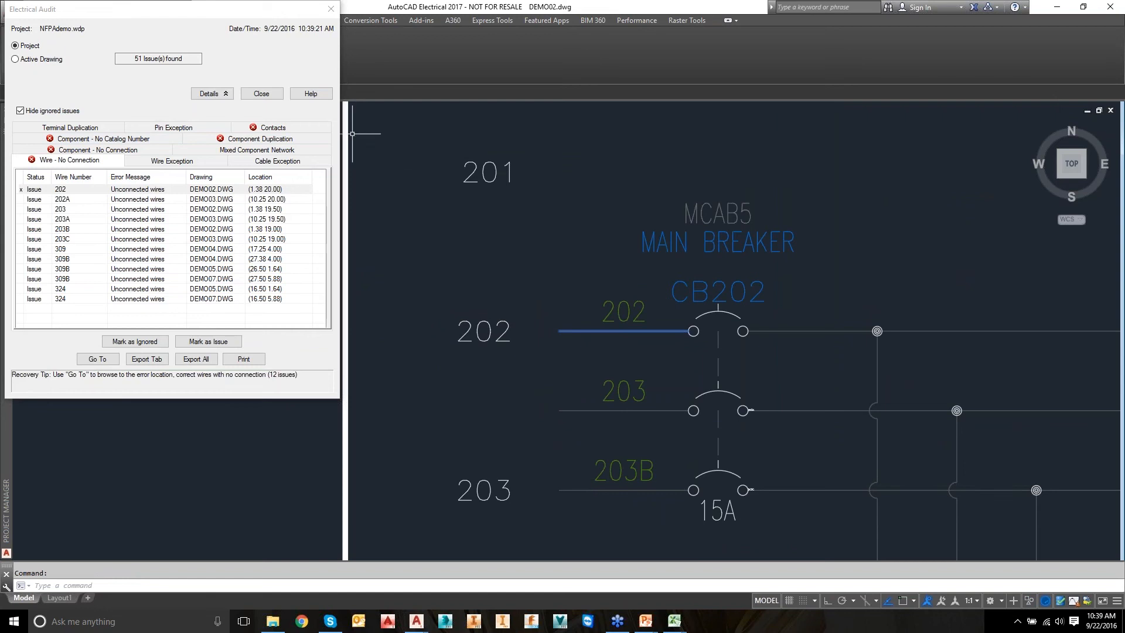
Collapse the audit details and insert a Square terminal at the open end of wire 202, before the main breaker CB202.
{"action": "left_click_drag", "start_coordinate": [206, 23], "coordinate": [265, 65]}
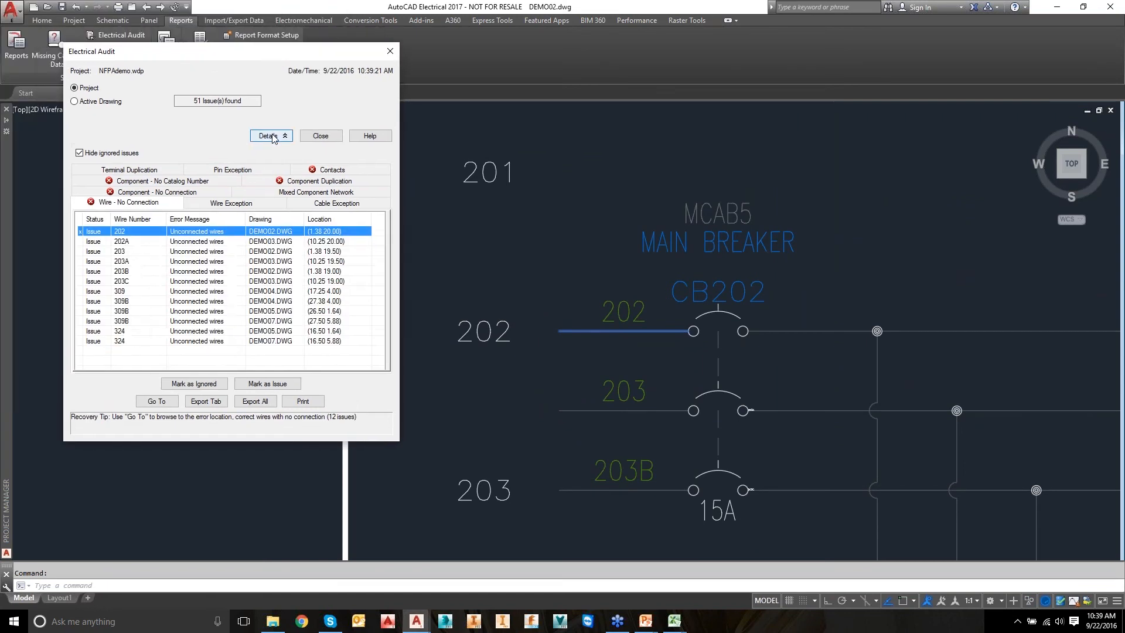
{"action": "left_click", "coordinate": [269, 136]}
{"action": "left_click_drag", "start_coordinate": [157, 54], "coordinate": [109, 115]}
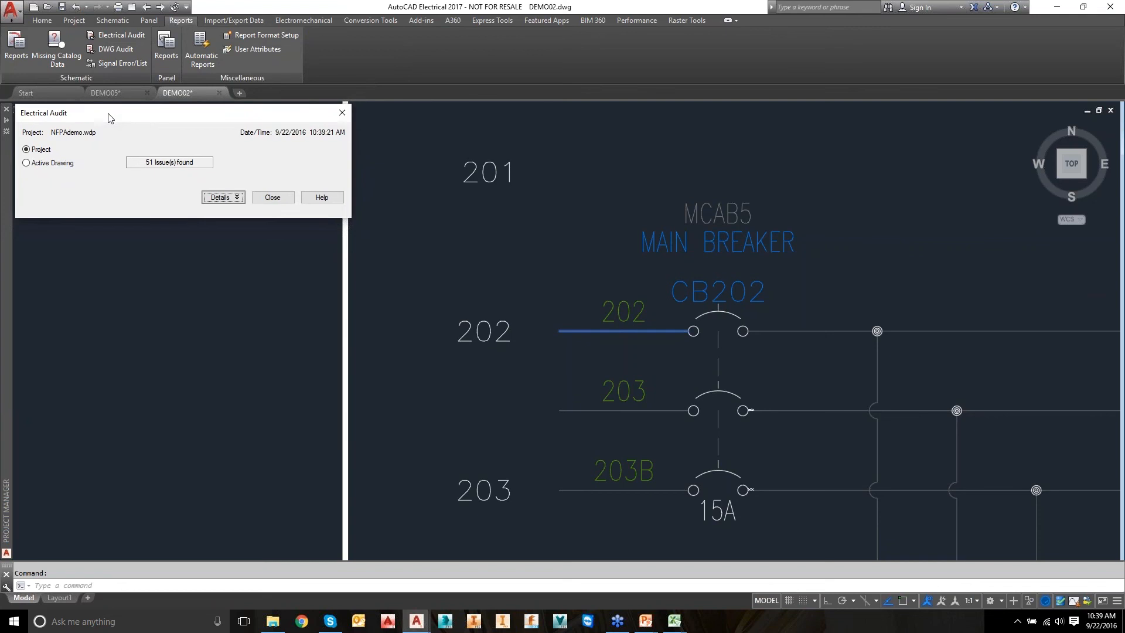
{"action": "left_click", "coordinate": [98, 21]}
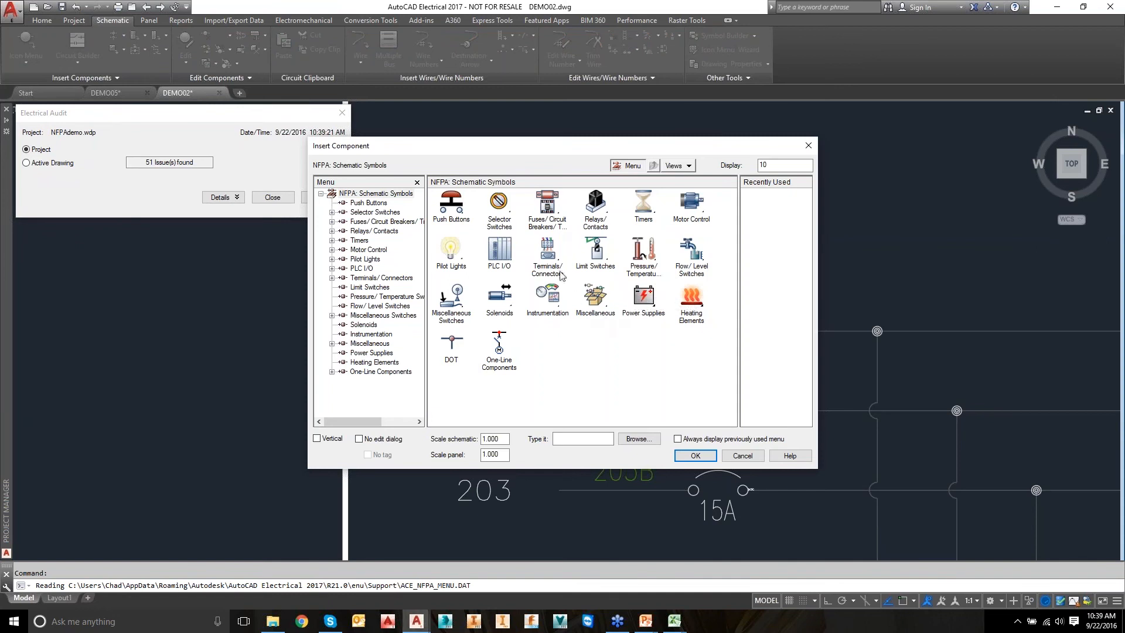
{"action": "left_click", "coordinate": [548, 253]}
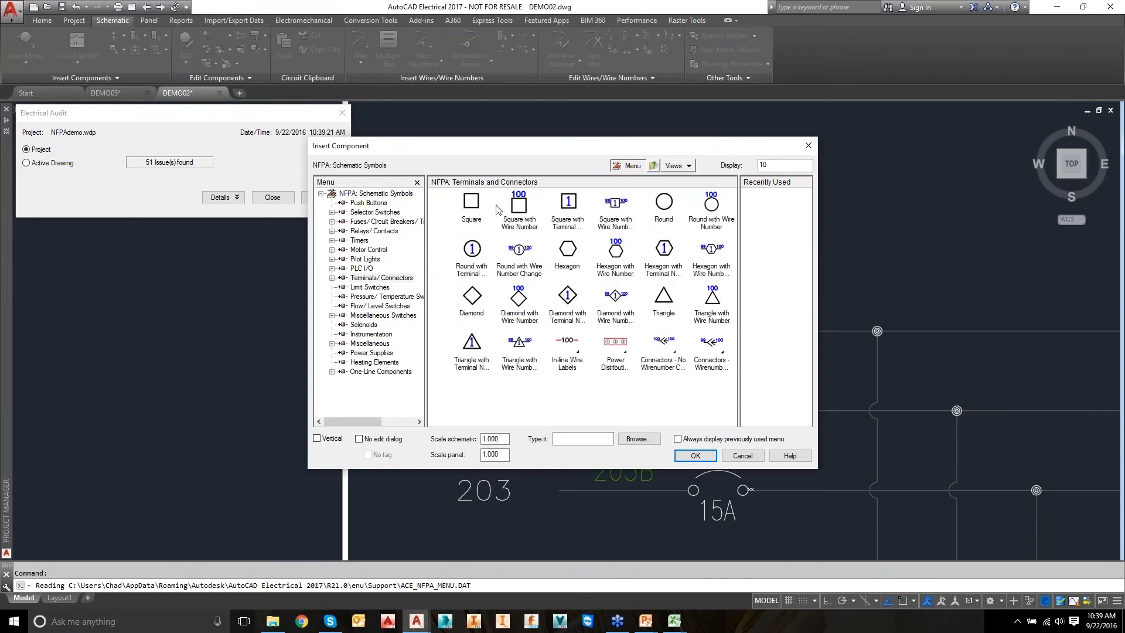
{"action": "left_click", "coordinate": [467, 206]}
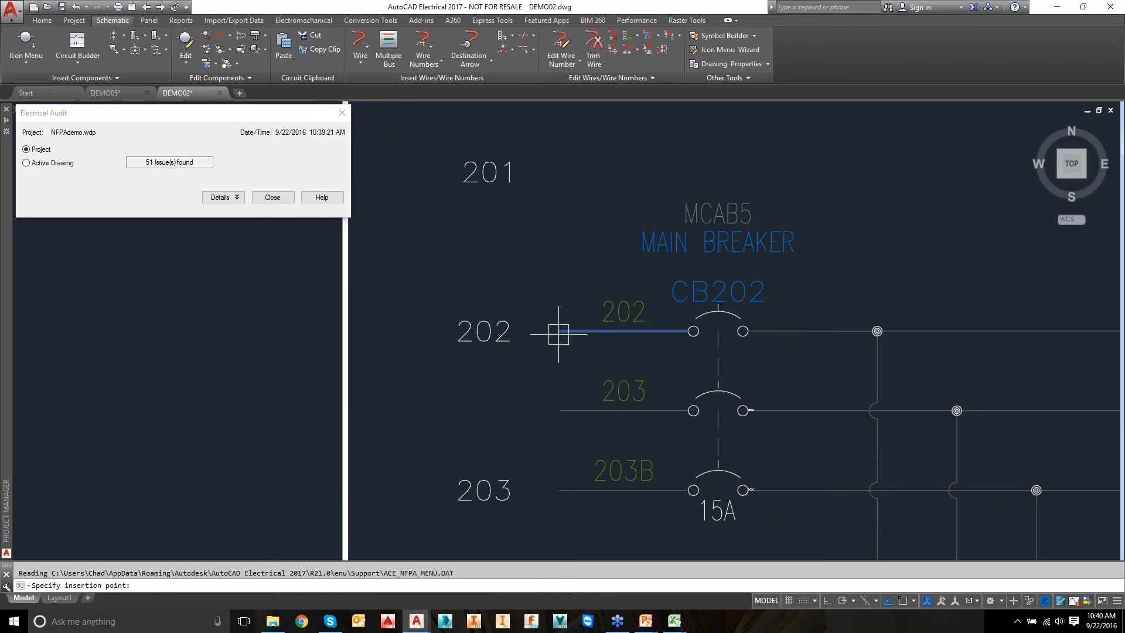
{"action": "left_click", "coordinate": [558, 330]}
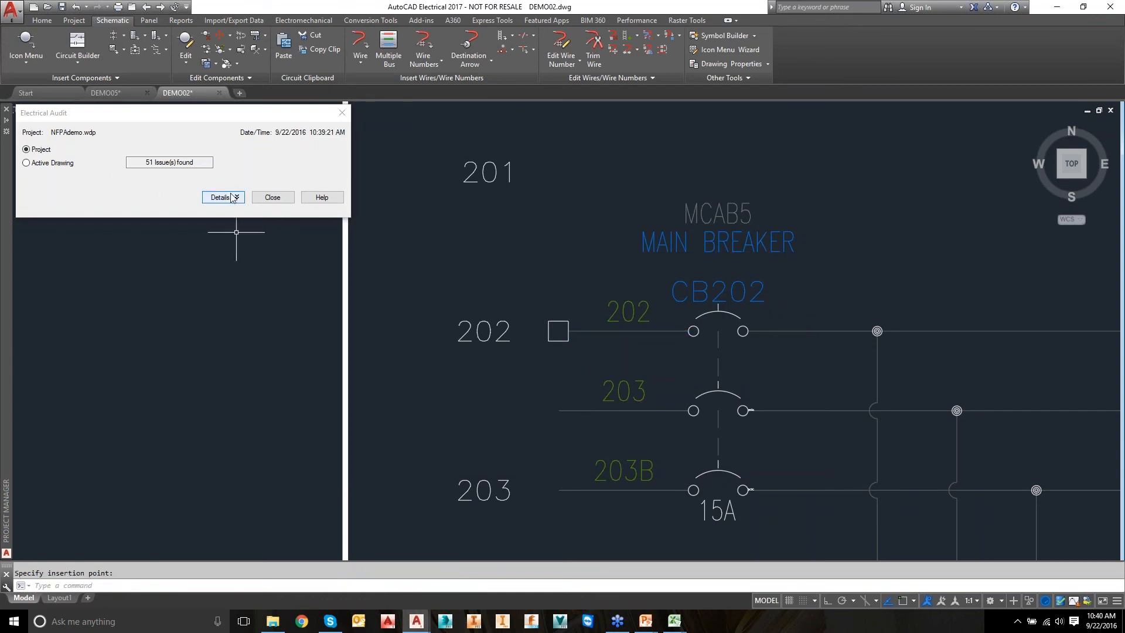
Close the audit, run the project Electrical Audit again, and expand its details on the unconnected wires.
{"action": "left_click", "coordinate": [273, 199]}
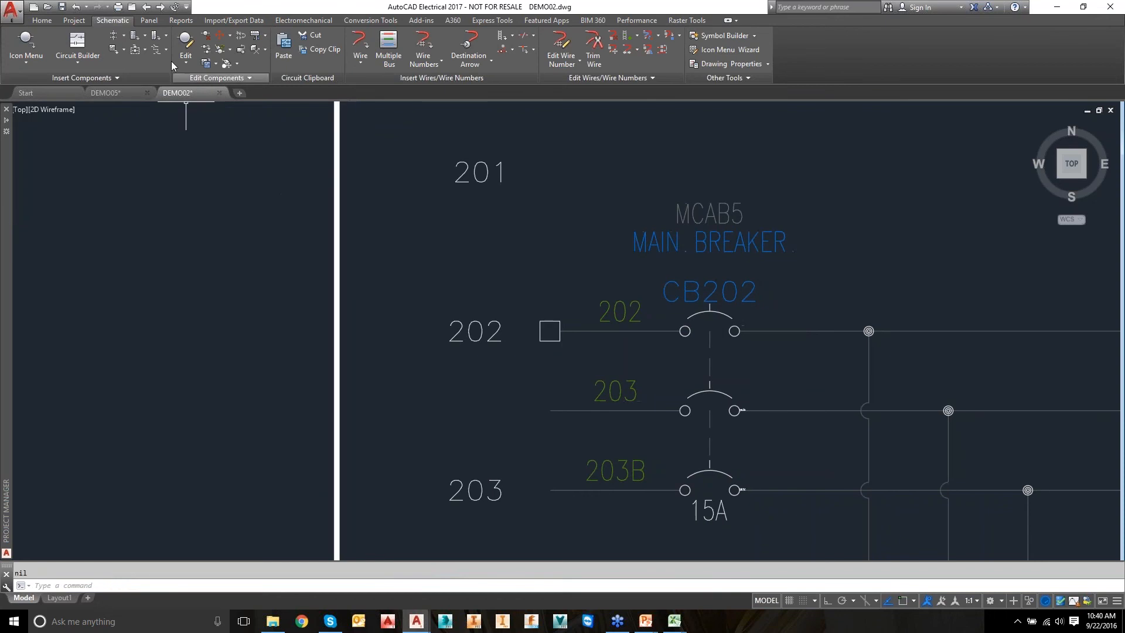
{"action": "left_click", "coordinate": [180, 19]}
{"action": "left_click", "coordinate": [120, 36]}
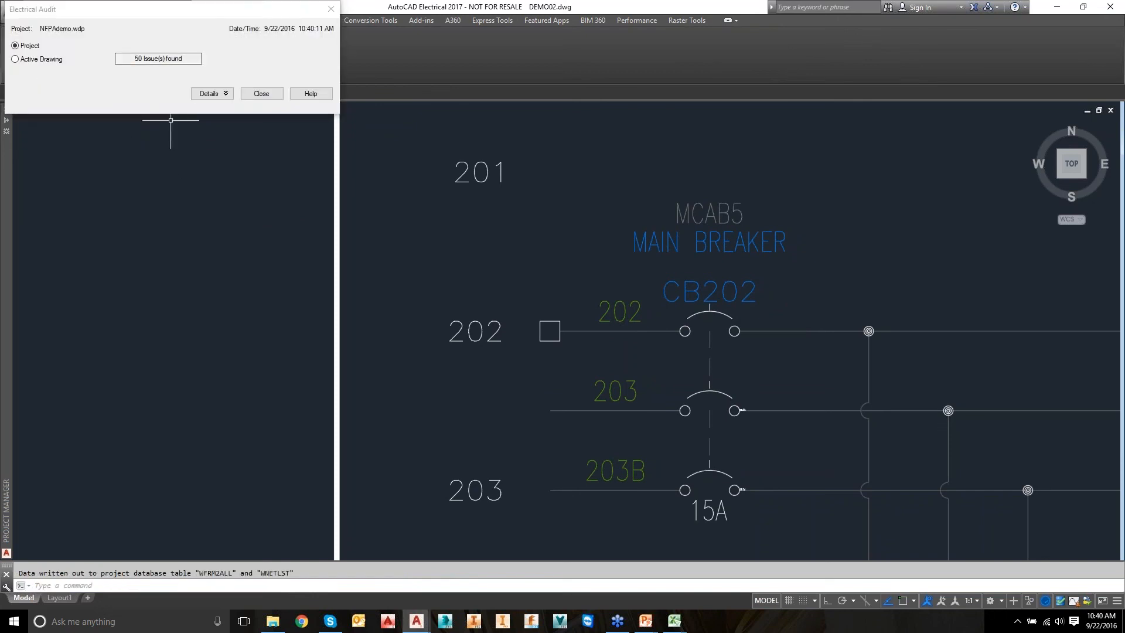
{"action": "left_click", "coordinate": [208, 95]}
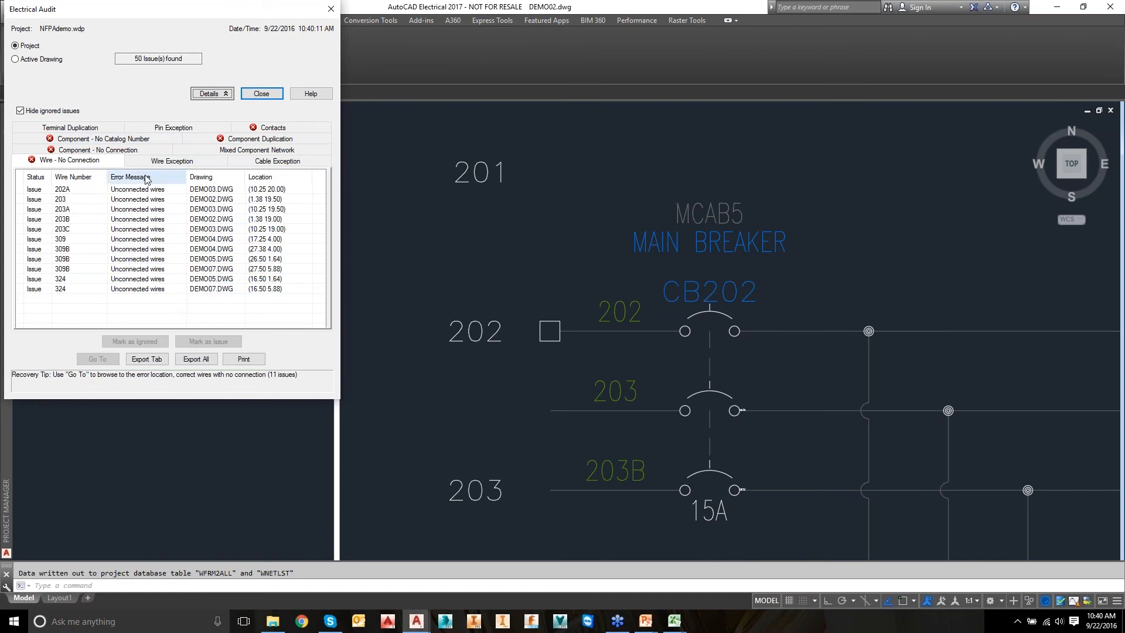
Review the duplicated component tags and the components without catalog numbers, check the marking options for PS706, and close the audit.
{"action": "left_click", "coordinate": [243, 143]}
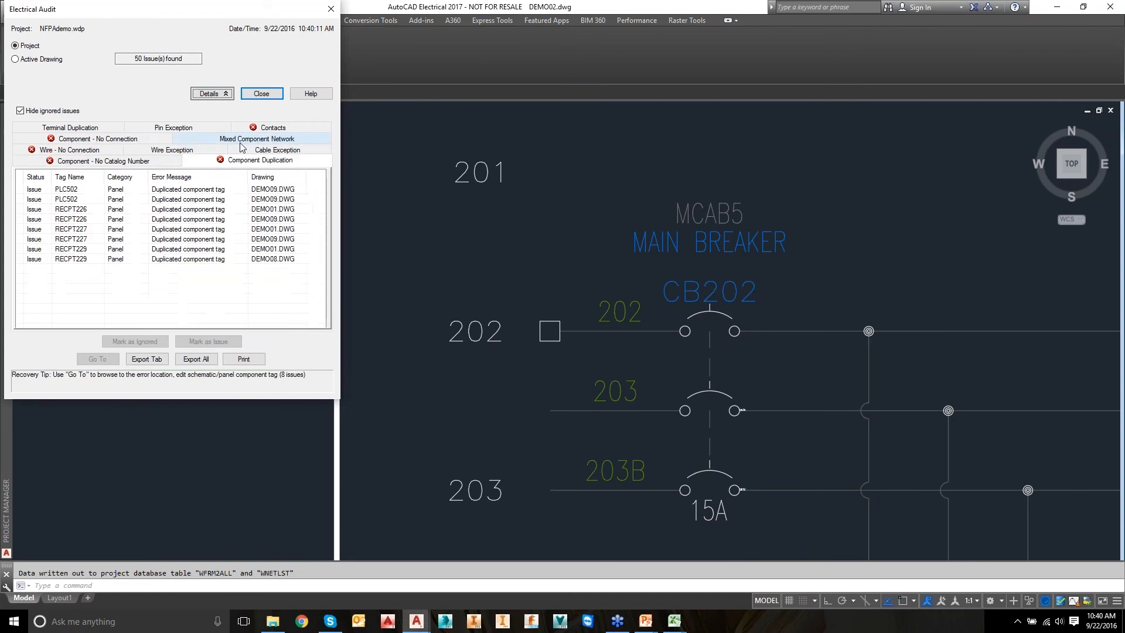
{"action": "left_click", "coordinate": [138, 162]}
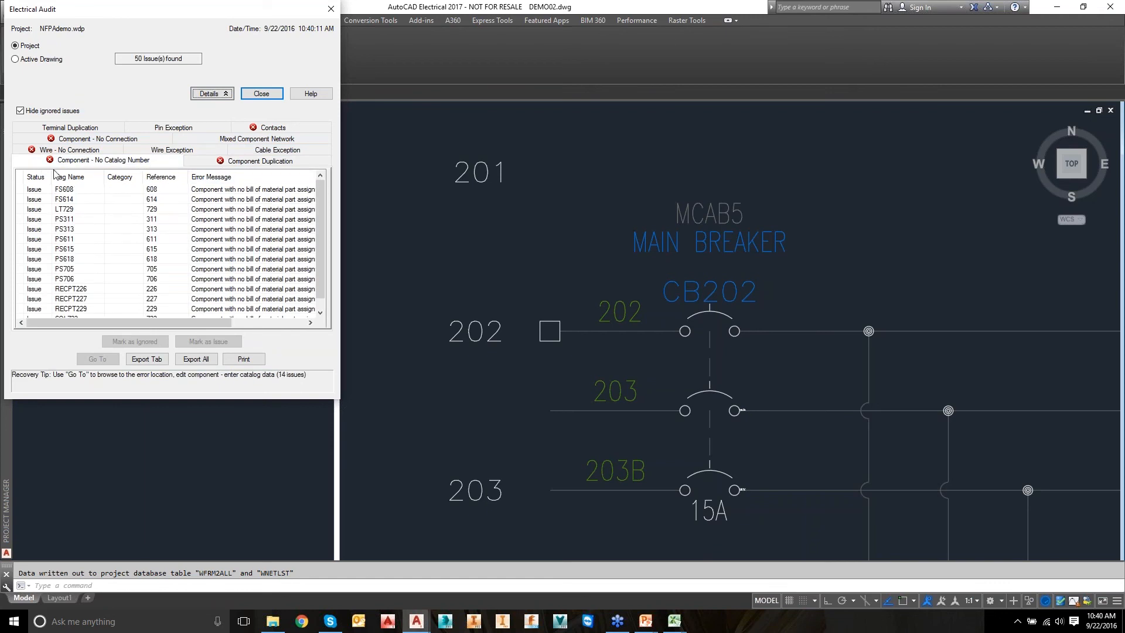
{"action": "left_click_drag", "start_coordinate": [323, 214], "coordinate": [323, 221]}
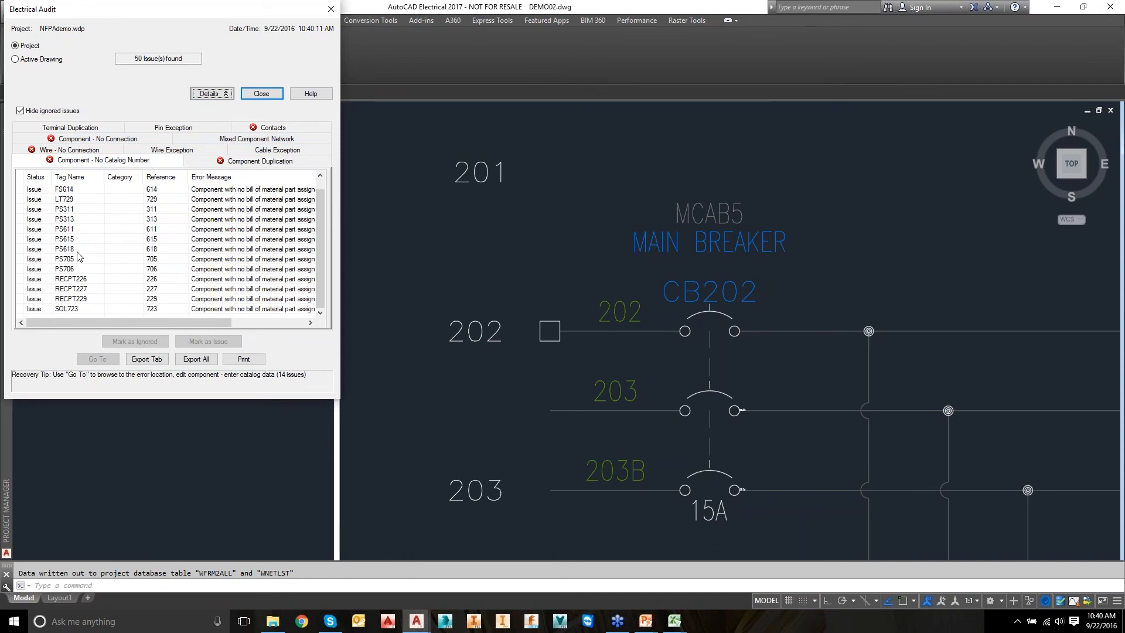
{"action": "left_click", "coordinate": [81, 283]}
{"action": "scroll", "coordinate": [87, 238], "scroll_direction": "up", "scroll_amount": 1}
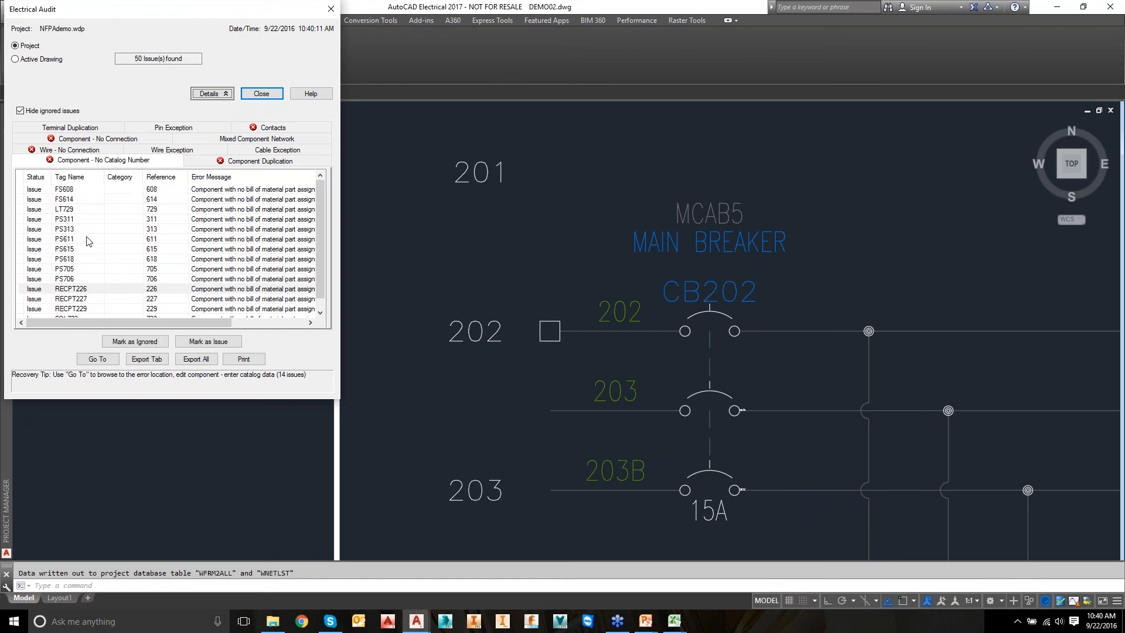
{"action": "left_click", "coordinate": [80, 281]}
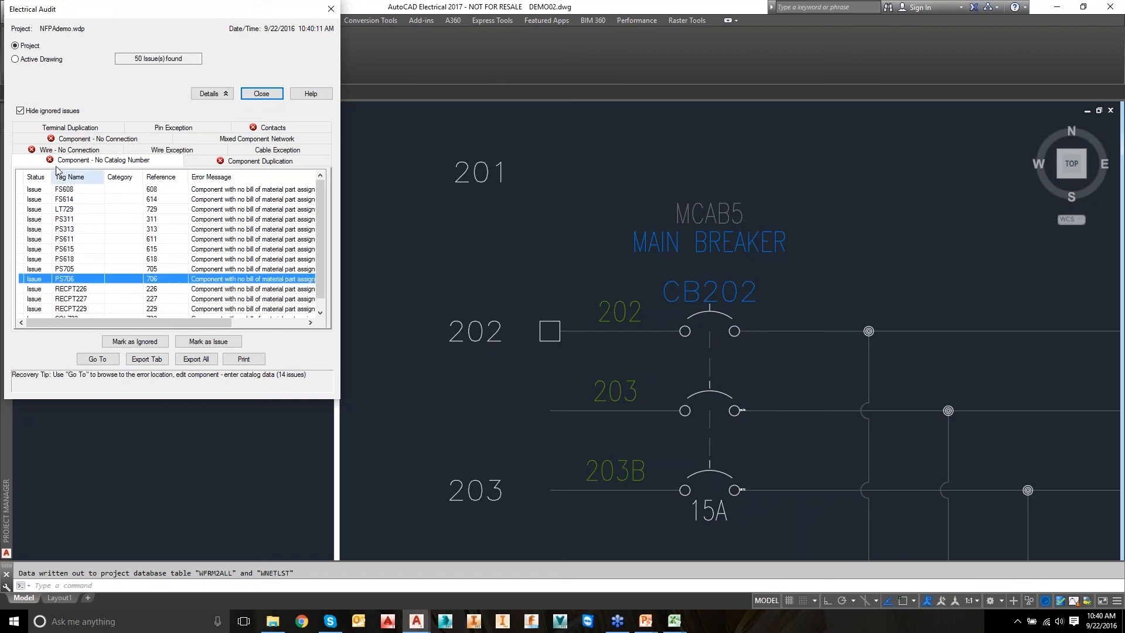
{"action": "right_click", "coordinate": [68, 276]}
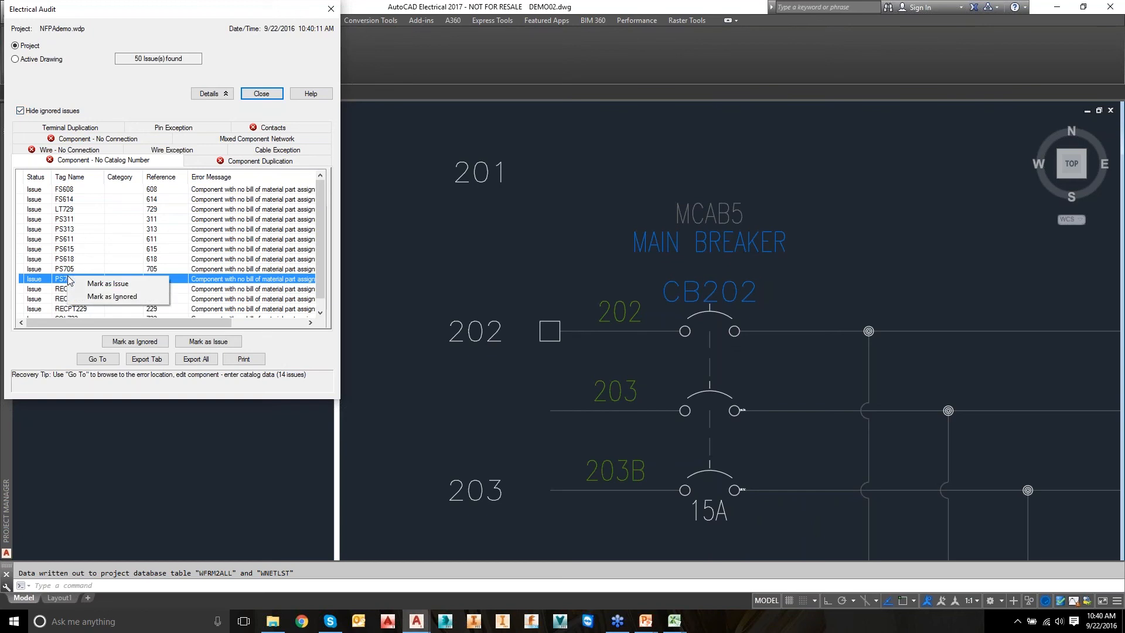
{"action": "left_click", "coordinate": [105, 297]}
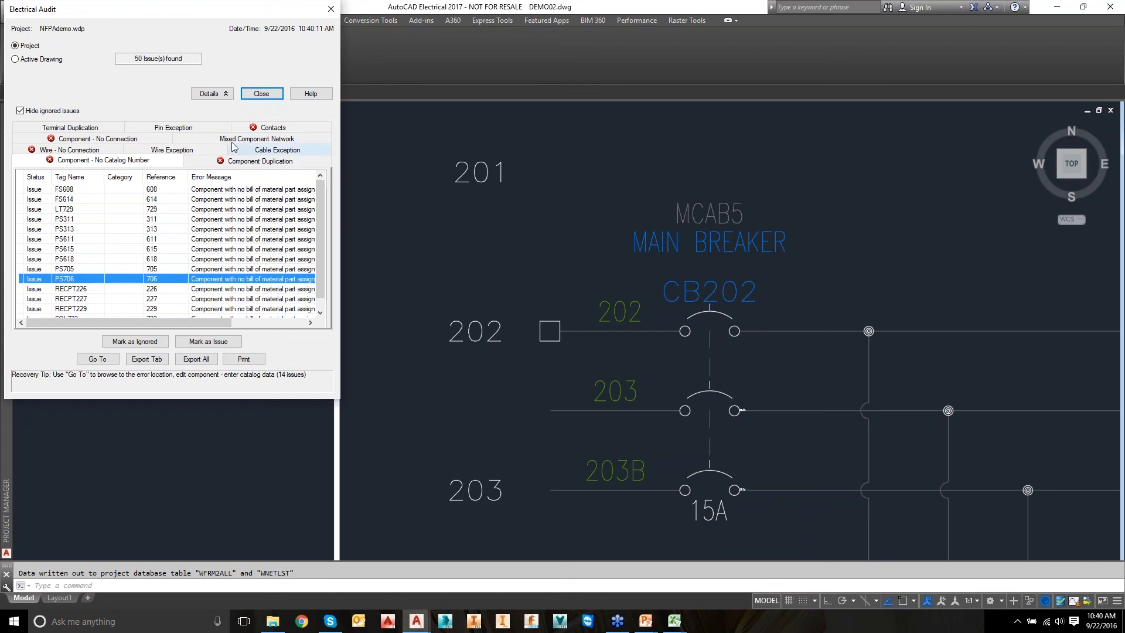
{"action": "left_click", "coordinate": [268, 93]}
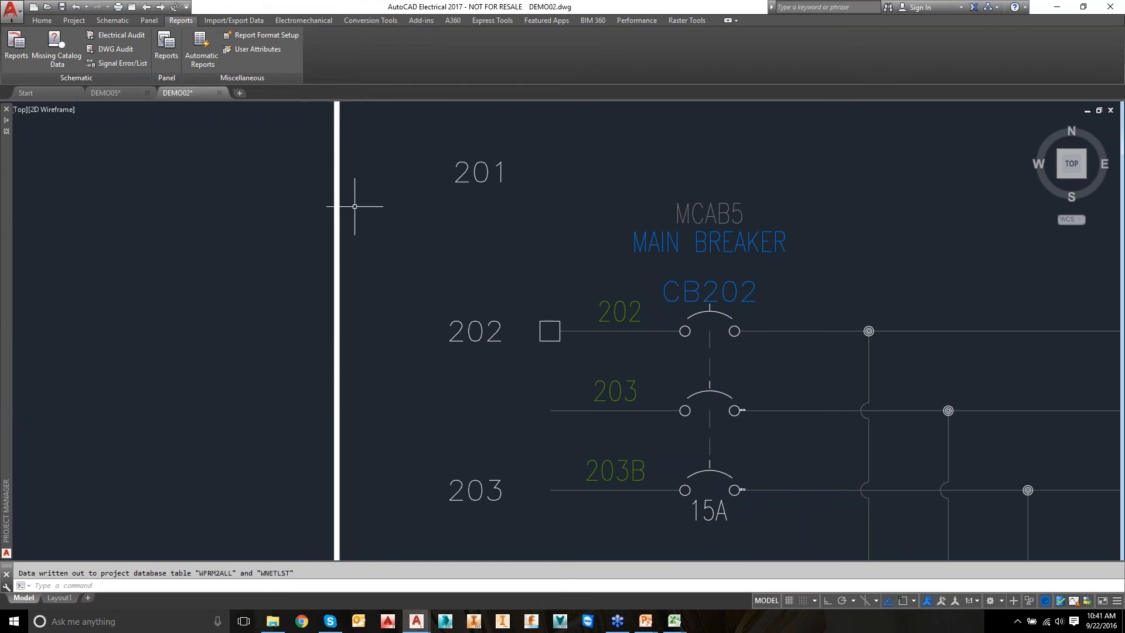
In the NFPADEMO project description, set the date to 9.22.16 and replace the Checked By entry with the new checker's initials.
{"action": "middle_click", "coordinate": [390, 218]}
{"action": "middle_click", "coordinate": [390, 218]}
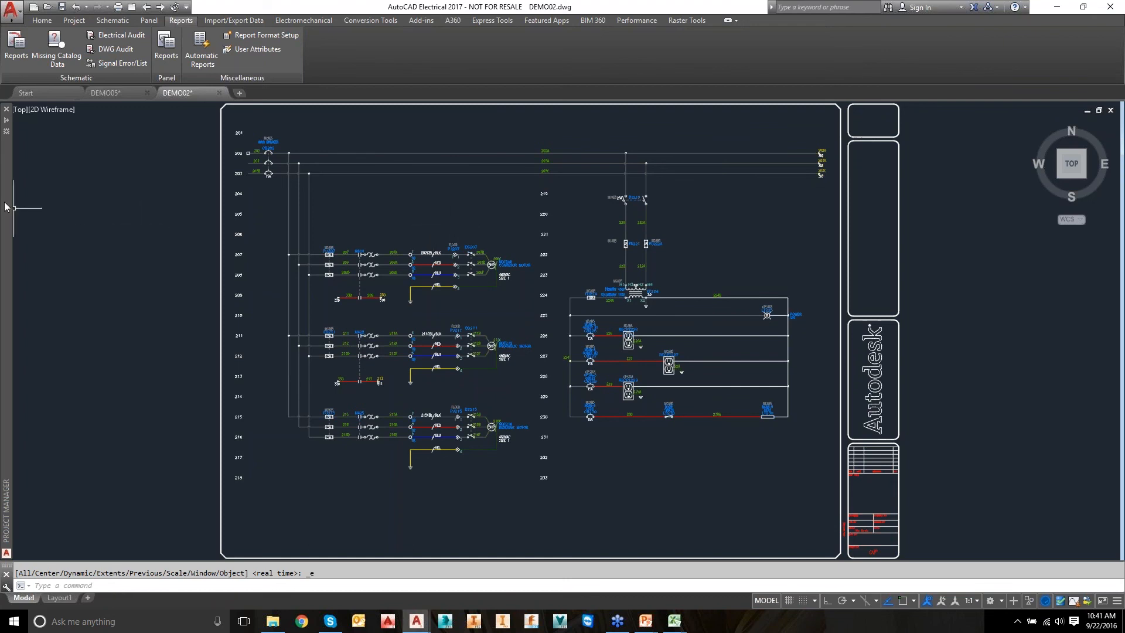
{"action": "mouse_move", "coordinate": [6, 206]}
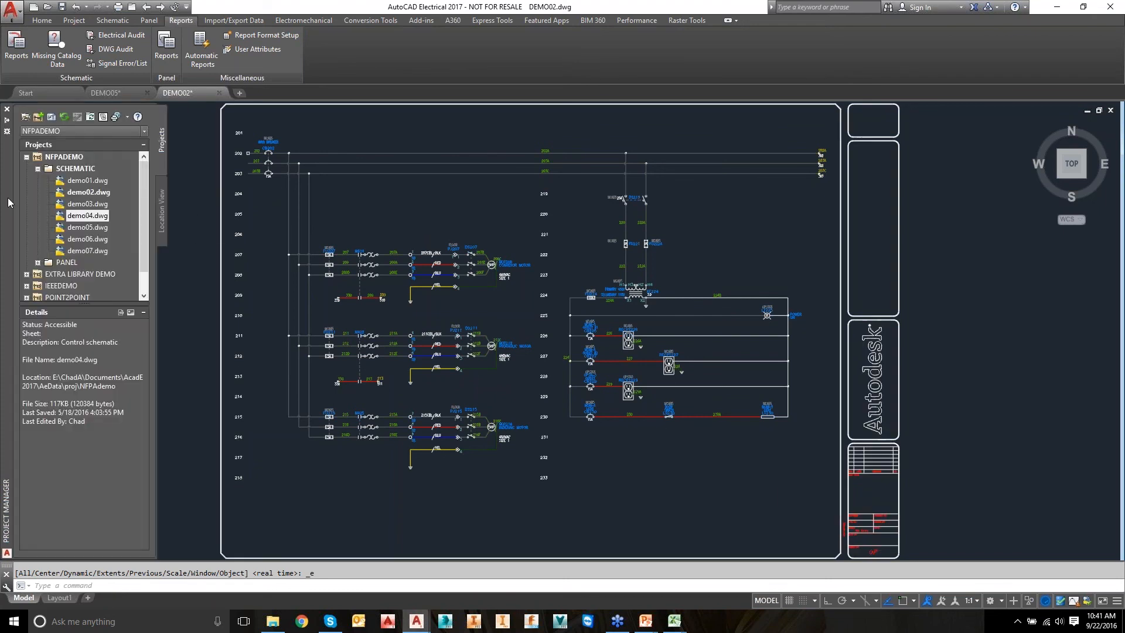
{"action": "right_click", "coordinate": [60, 158]}
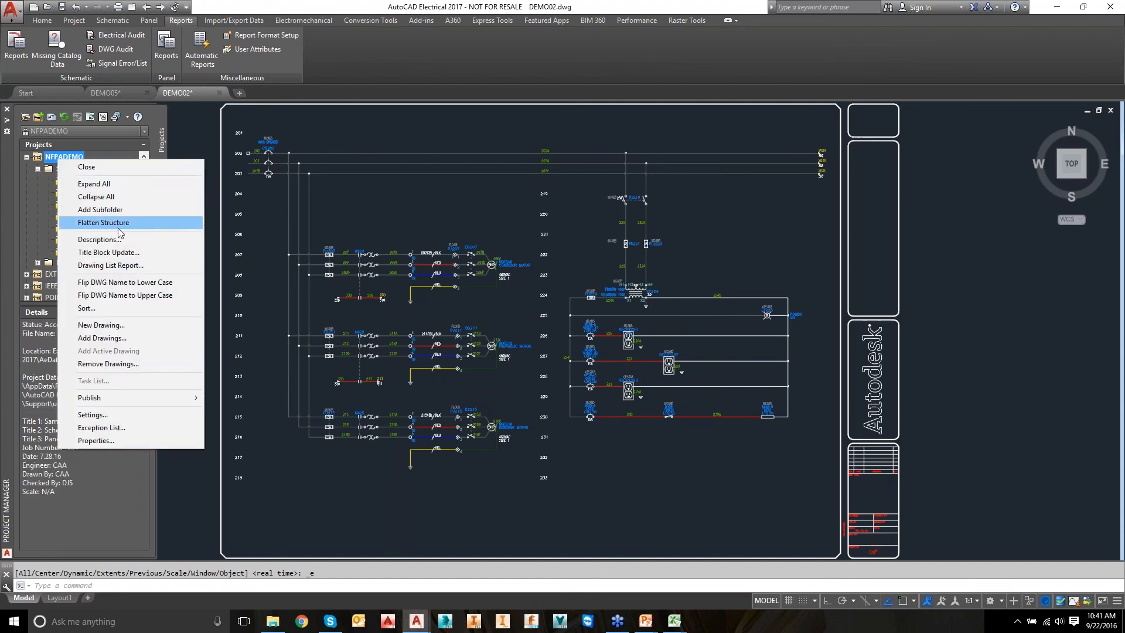
{"action": "left_click", "coordinate": [124, 241]}
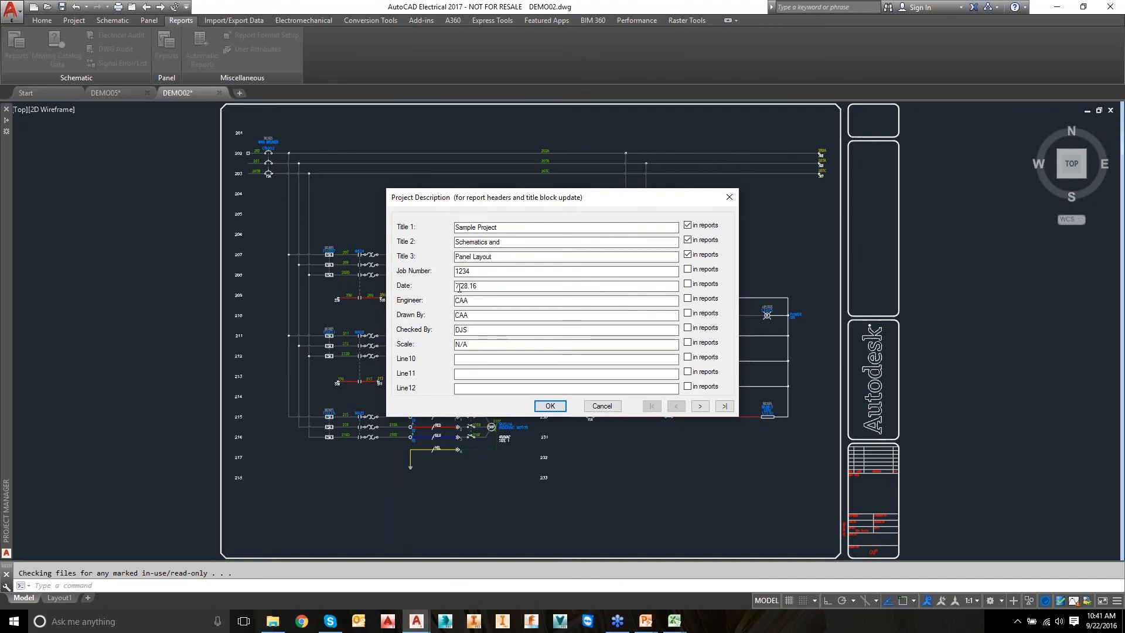
{"action": "left_click_drag", "start_coordinate": [467, 286], "coordinate": [455, 285]}
{"action": "type", "text": "9.2"}
{"action": "left_click_drag", "start_coordinate": [475, 335], "coordinate": [396, 329]}
{"action": "type", "text": "ca"}
{"action": "type", "text": "CAA"}
{"action": "left_click", "coordinate": [550, 407]}
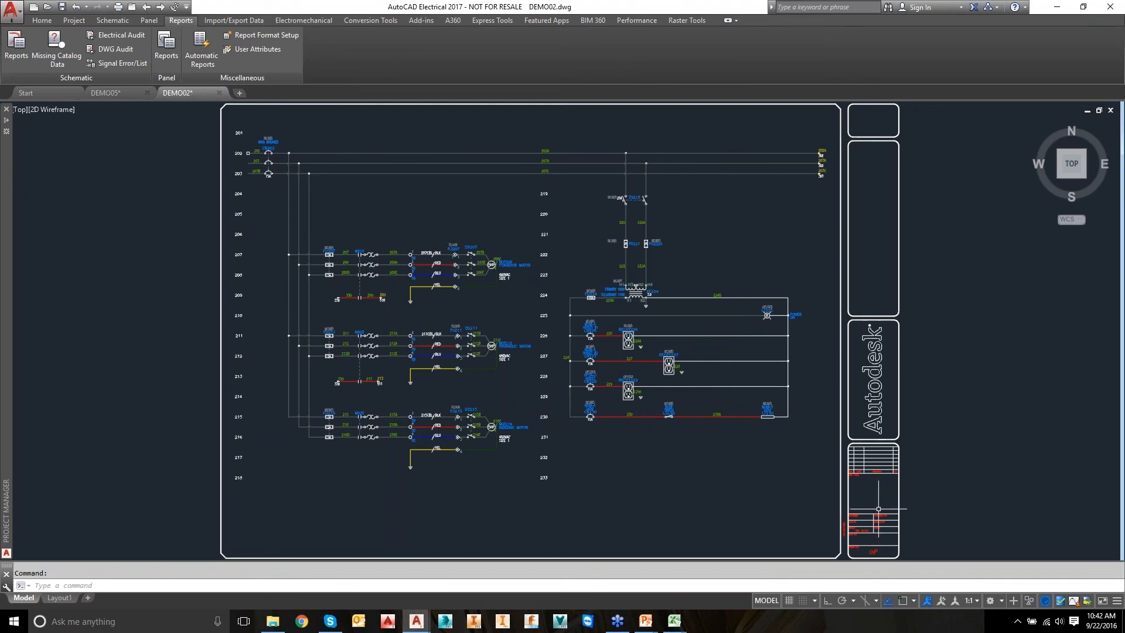
{"action": "mouse_move", "coordinate": [5, 214]}
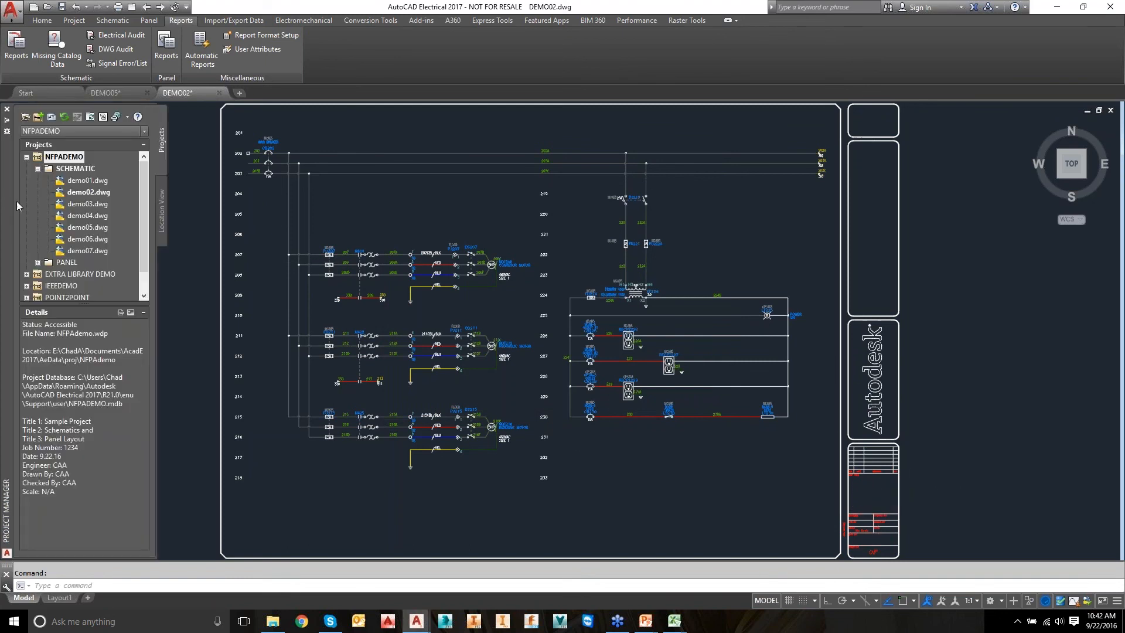
Set up the NFPADEMO title block update with all project description lines, drawing description 1, full filename, drawing and sheet values, and sheet maximum 09.
{"action": "right_click", "coordinate": [51, 160]}
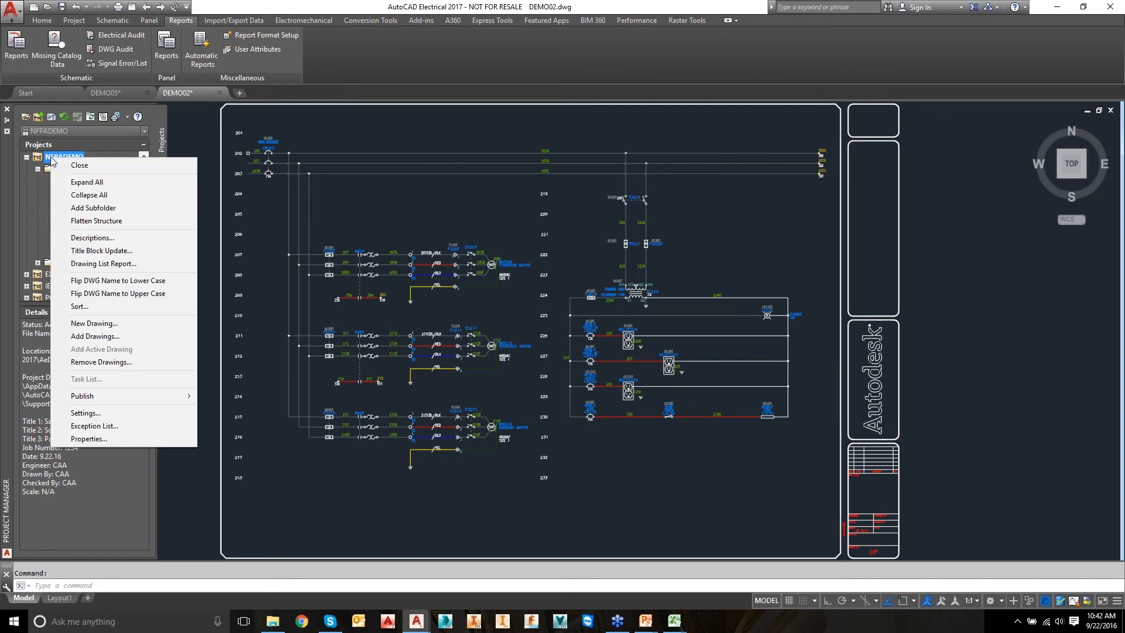
{"action": "left_click", "coordinate": [123, 256]}
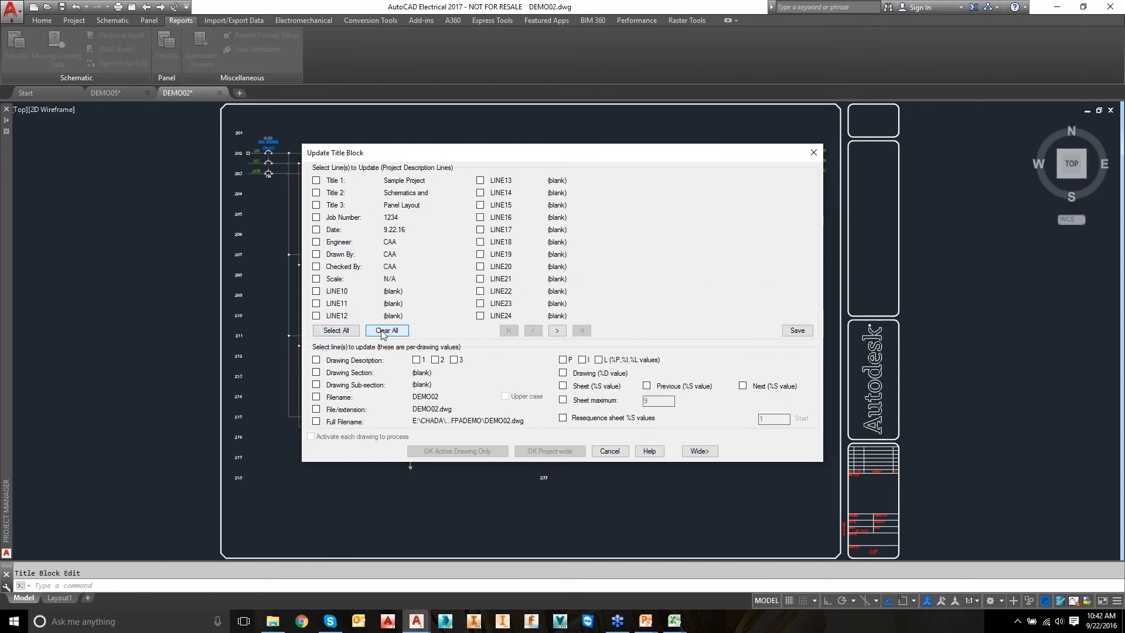
{"action": "left_click", "coordinate": [342, 331]}
{"action": "left_click", "coordinate": [316, 360]}
{"action": "left_click", "coordinate": [417, 360]}
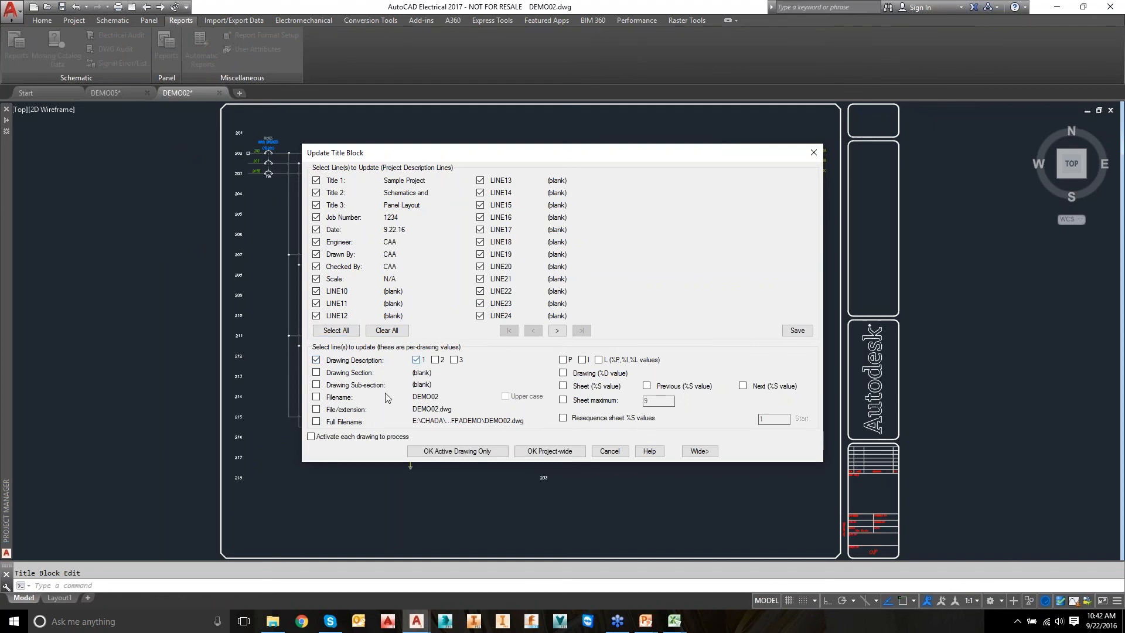
{"action": "left_click", "coordinate": [316, 421]}
{"action": "left_click", "coordinate": [563, 385]}
{"action": "left_click", "coordinate": [563, 400]}
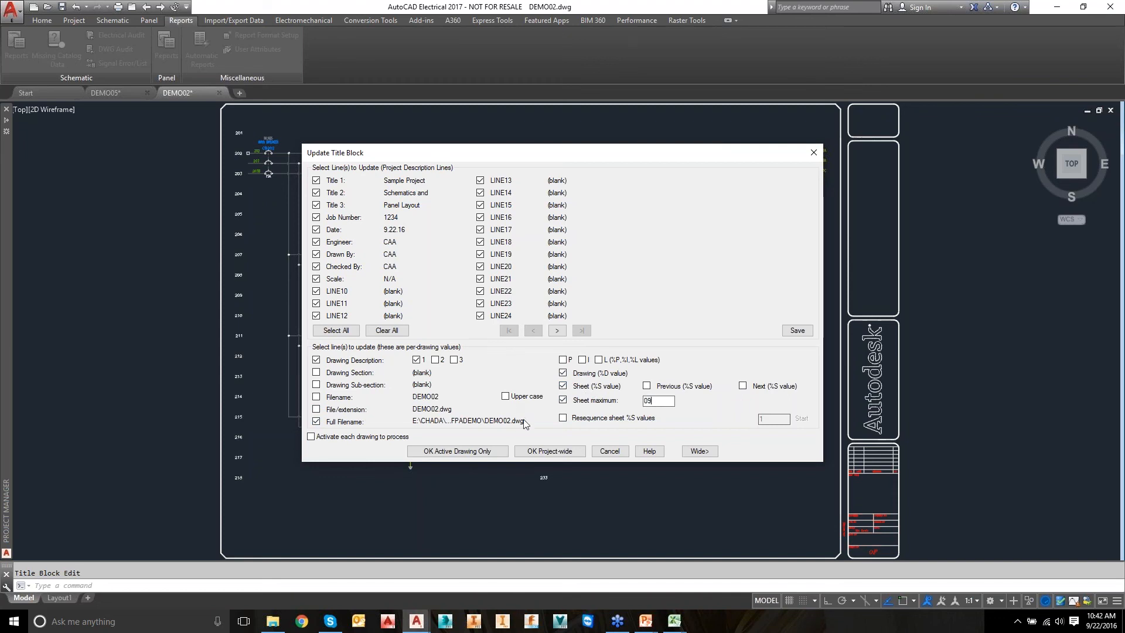
Resequence the sheet values starting at 01 and run the title block update project-wide.
{"action": "left_click", "coordinate": [563, 417]}
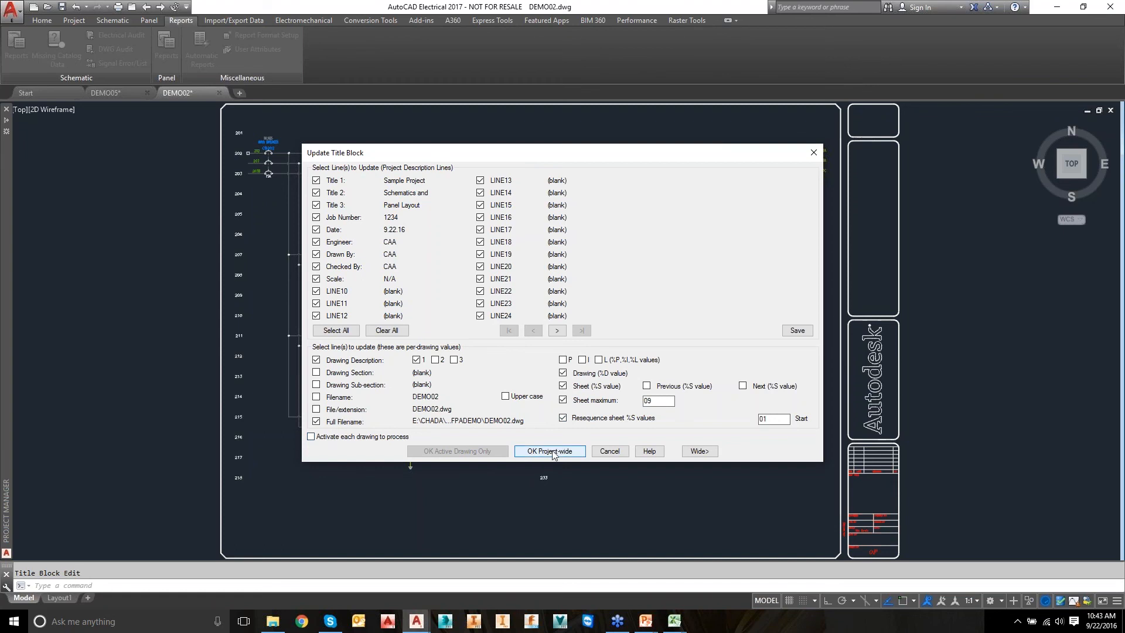
{"action": "left_click", "coordinate": [562, 417]}
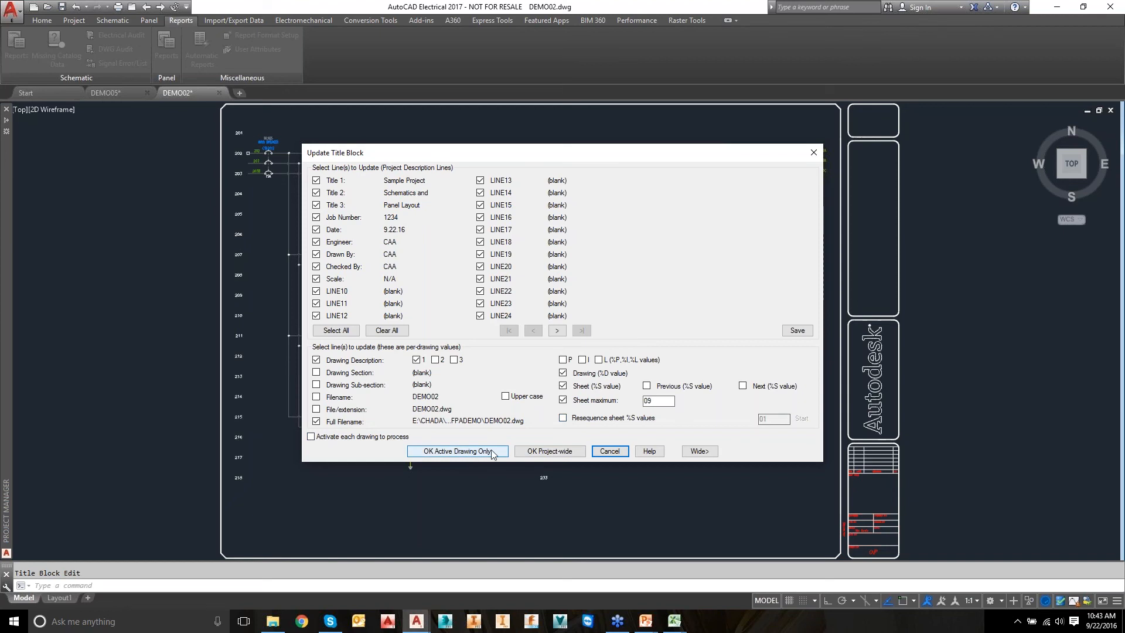
{"action": "left_click", "coordinate": [563, 418]}
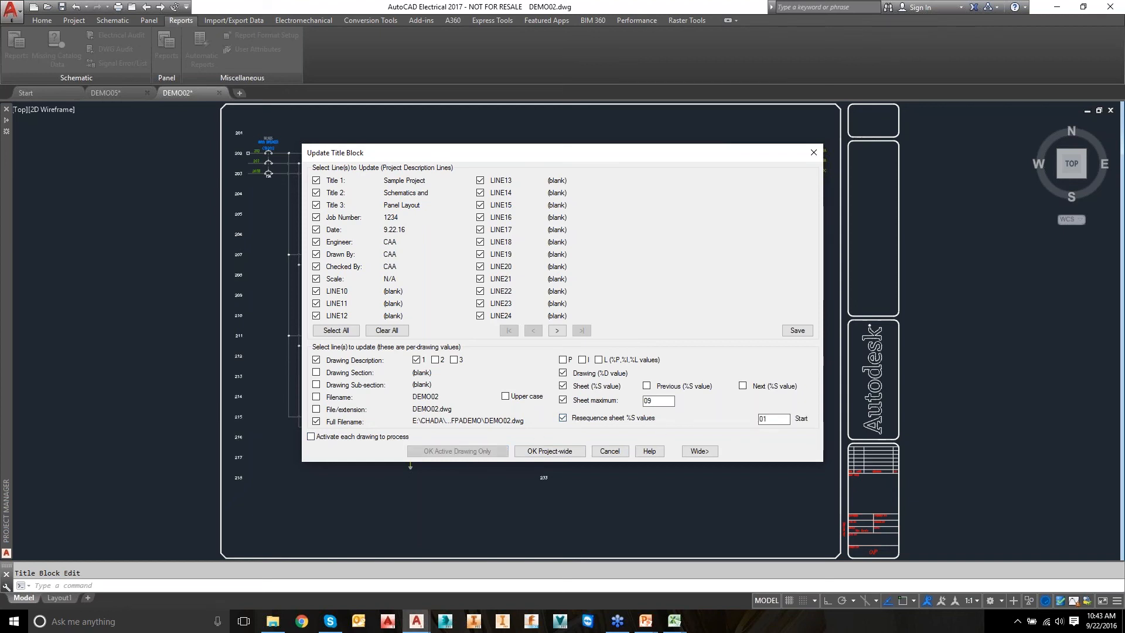
{"action": "left_click", "coordinate": [550, 451]}
{"action": "left_click", "coordinate": [386, 258]}
{"action": "left_click", "coordinate": [513, 388]}
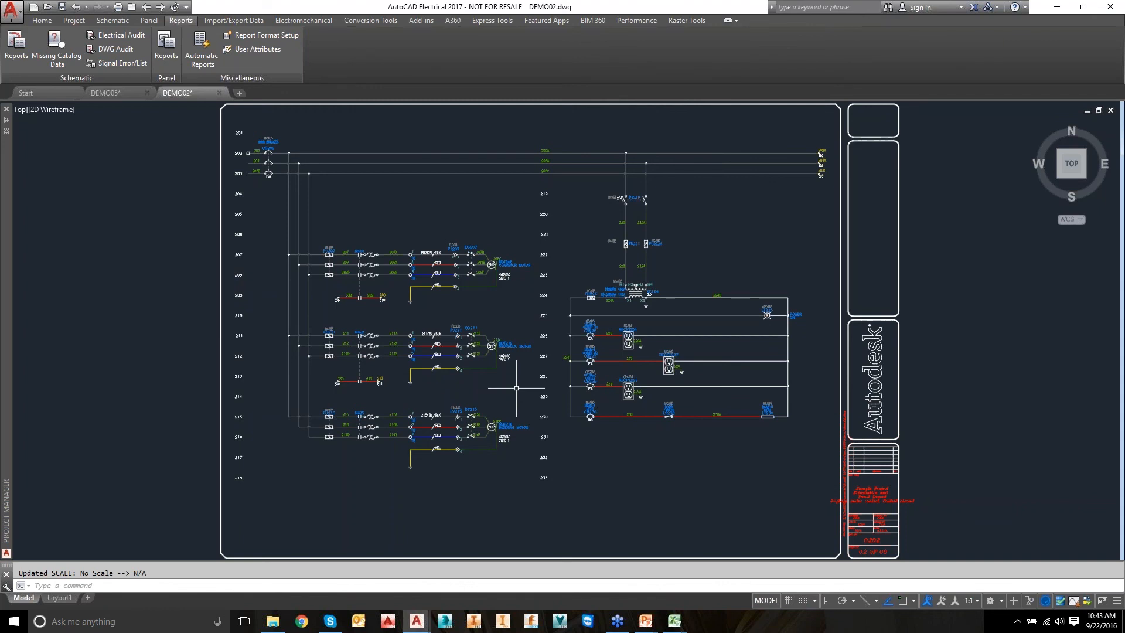
Check the updated title block entries and sheet number on the DEMO05 drawing.
{"action": "left_click", "coordinate": [99, 95]}
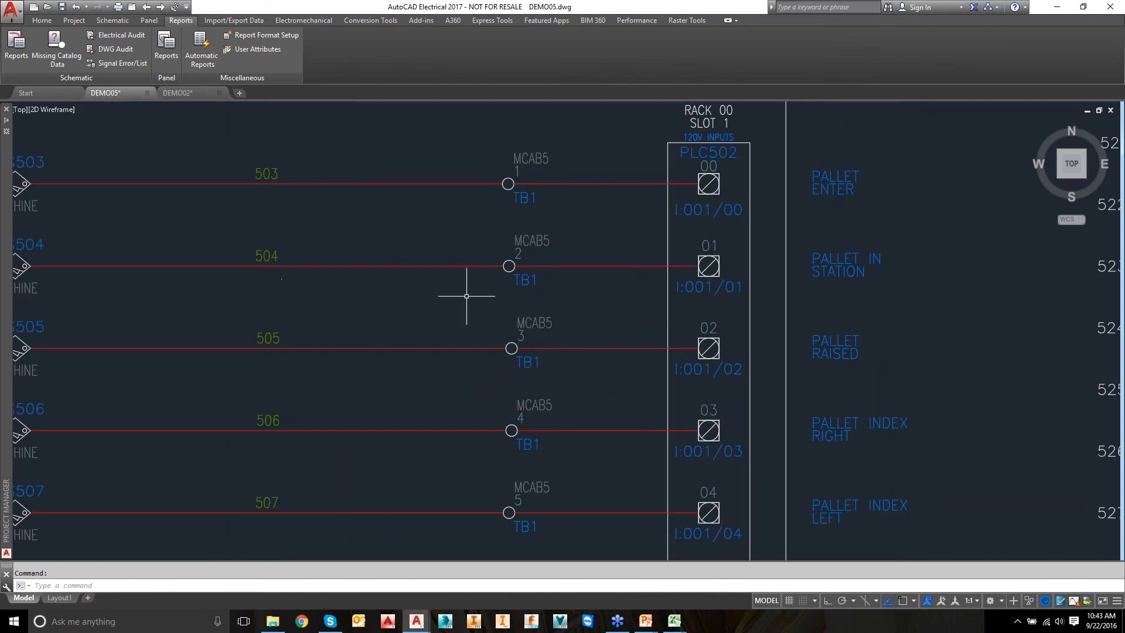
{"action": "middle_click", "coordinate": [852, 482]}
{"action": "middle_click", "coordinate": [852, 482]}
{"action": "scroll", "coordinate": [914, 513], "scroll_direction": "up", "scroll_amount": 4}
{"action": "mouse_move", "coordinate": [851, 482]}
{"action": "middle_mouse_down"}
{"action": "mouse_move", "coordinate": [772, 296]}
{"action": "mouse_move", "coordinate": [742, 258]}
{"action": "middle_mouse_up"}
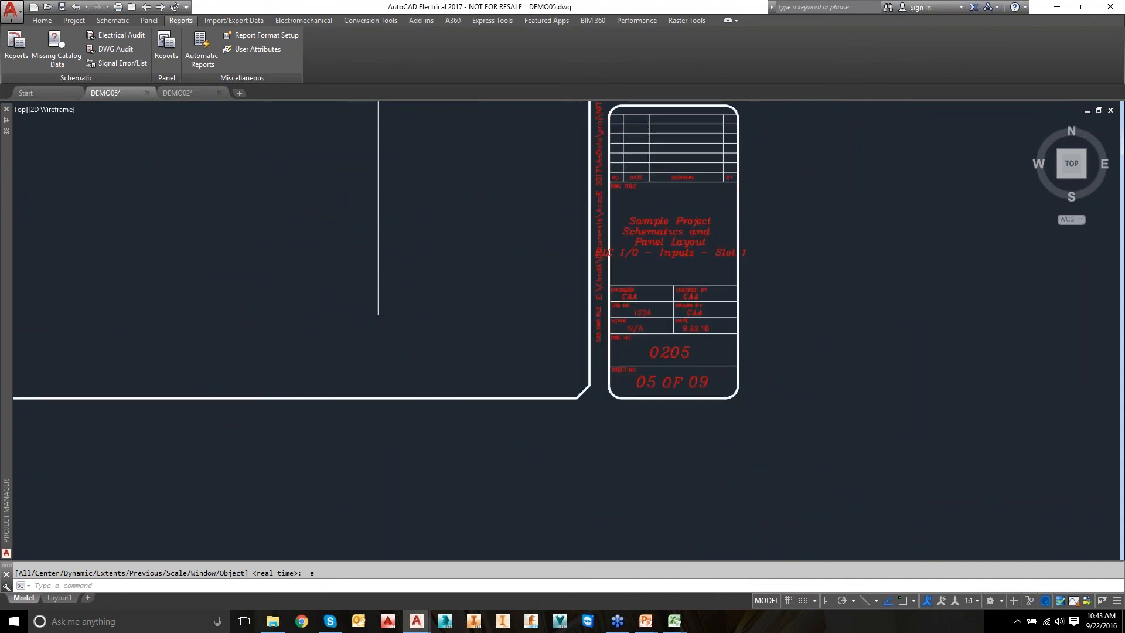
{"action": "scroll", "coordinate": [778, 317], "scroll_direction": "down", "scroll_amount": 3}
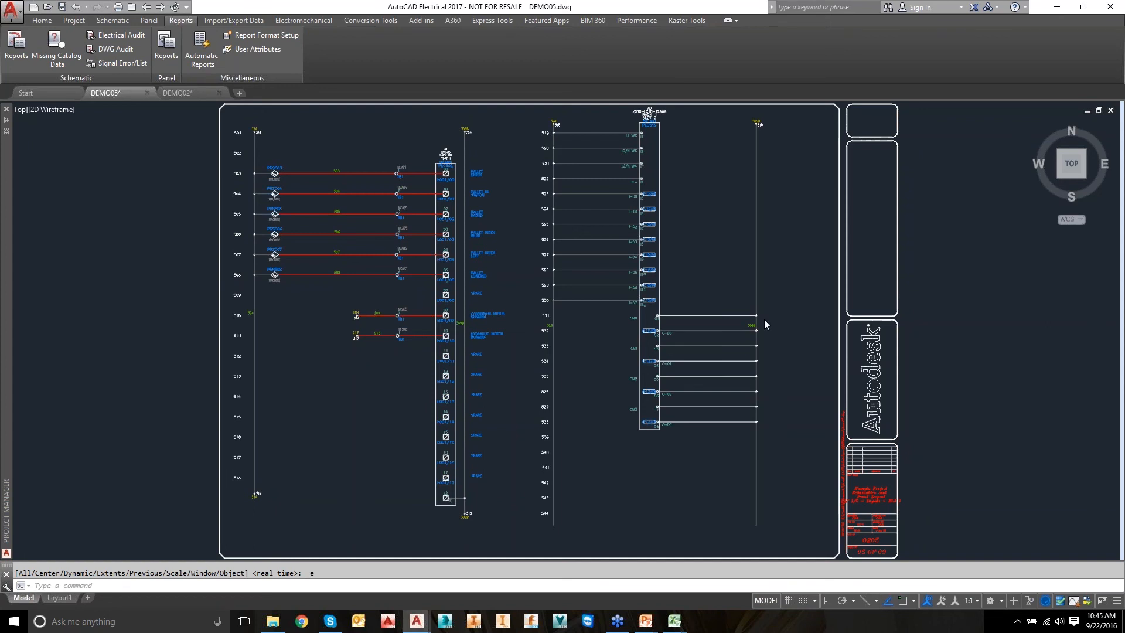
Look up the catalog data of the PALLET ENTER proximity switch on line 503 and put the catalog results into edit mode.
{"action": "right_click", "coordinate": [275, 174]}
{"action": "left_click", "coordinate": [279, 139]}
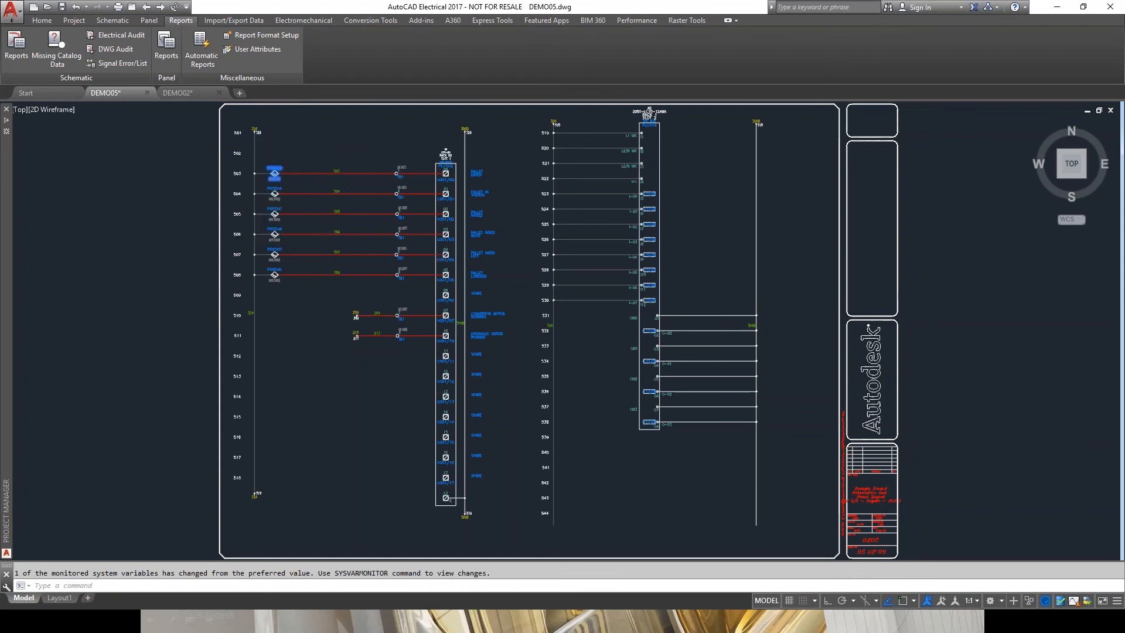
{"action": "left_click", "coordinate": [419, 361]}
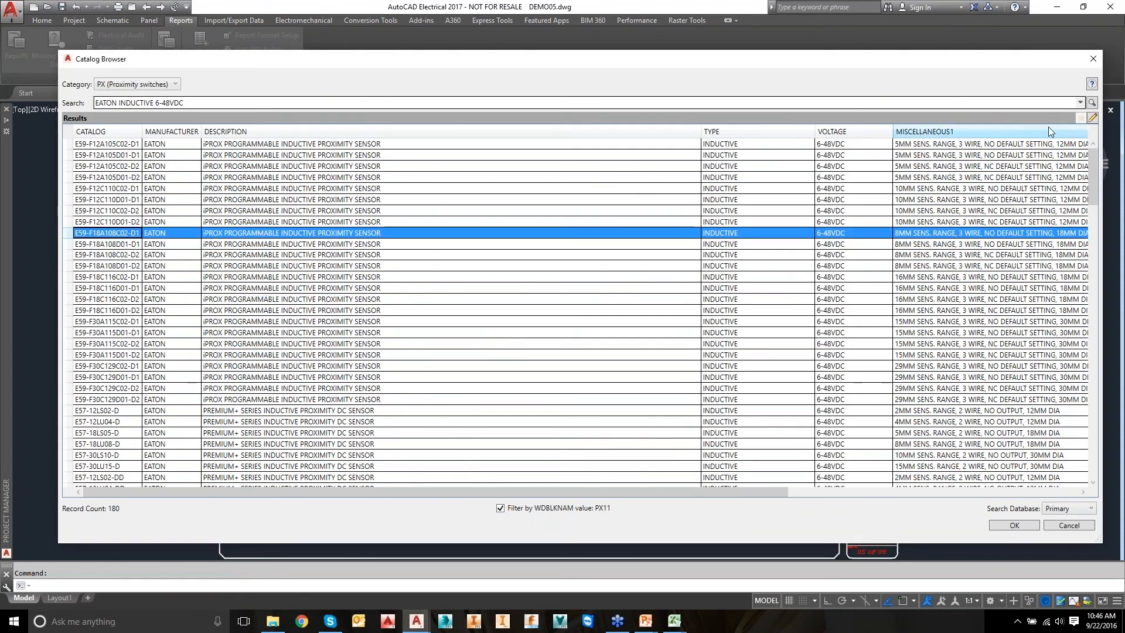
{"action": "left_click", "coordinate": [1092, 118]}
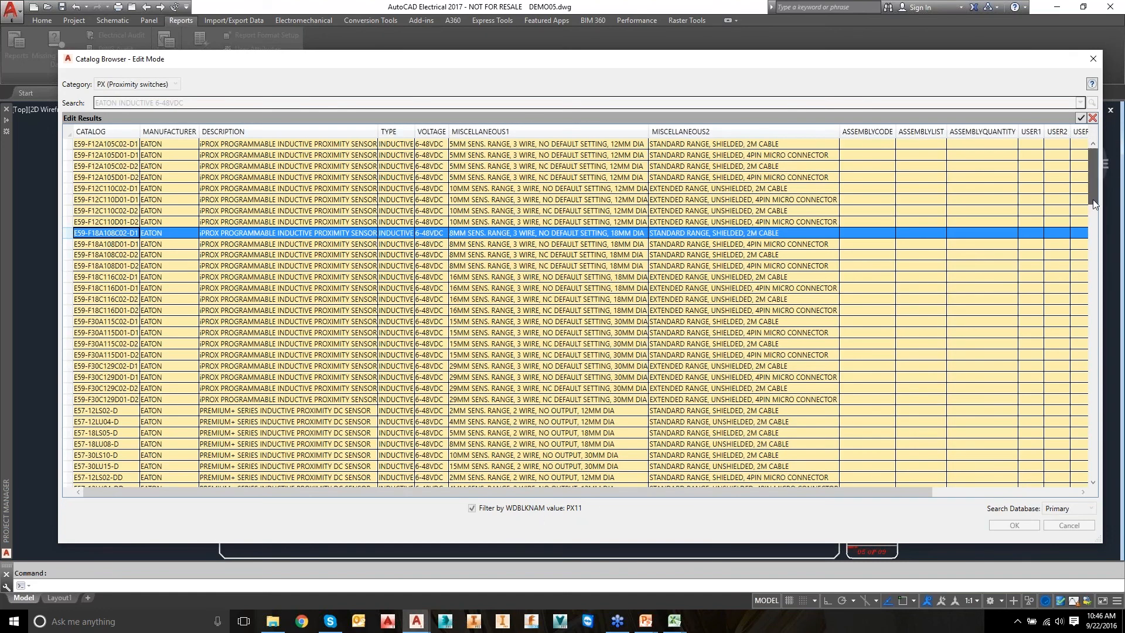
Examine the blank row for new catalog records and an editable manufacturer cell, and close the catalog and component editor without changes.
{"action": "left_click_drag", "start_coordinate": [1093, 203], "coordinate": [1091, 486]}
{"action": "left_click", "coordinate": [95, 478]}
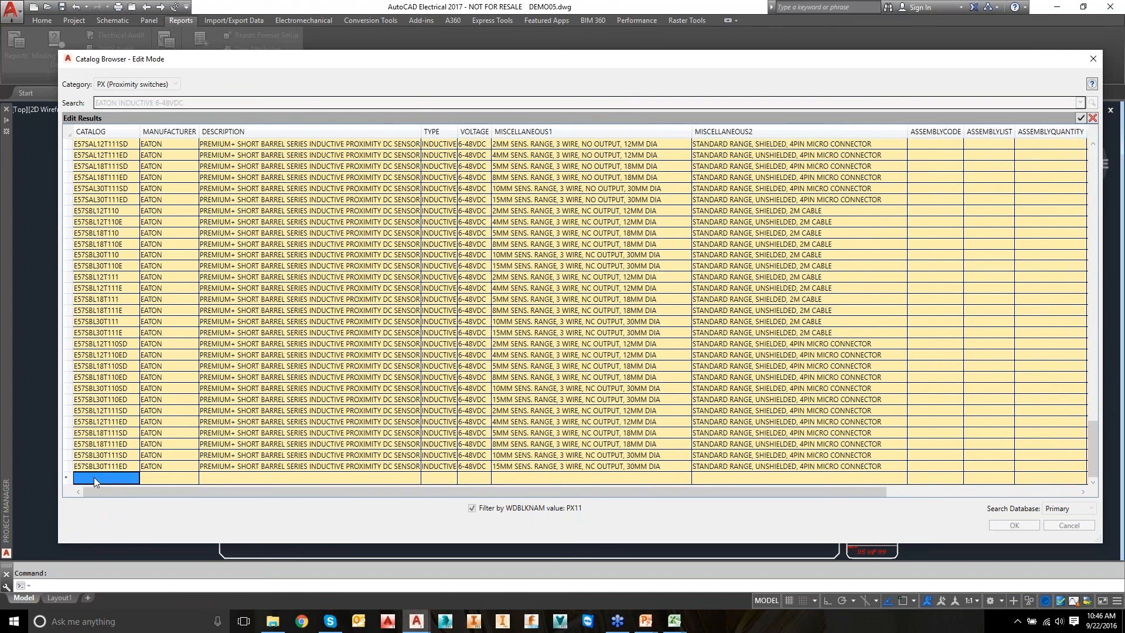
{"action": "left_click", "coordinate": [164, 246]}
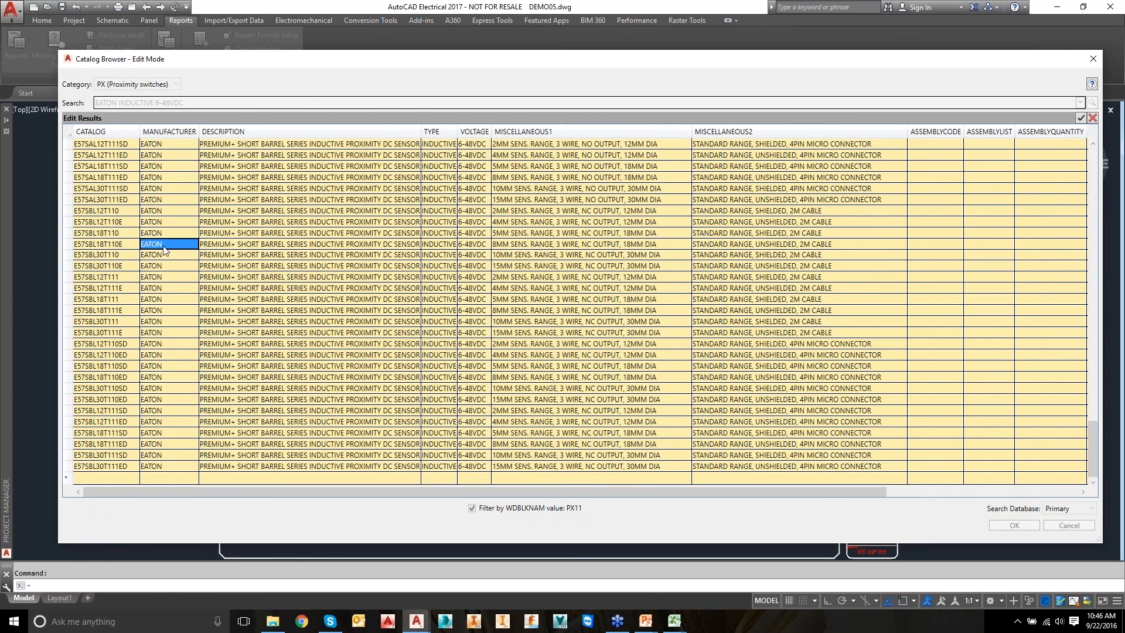
{"action": "left_click", "coordinate": [164, 249]}
{"action": "left_click", "coordinate": [1119, 33]}
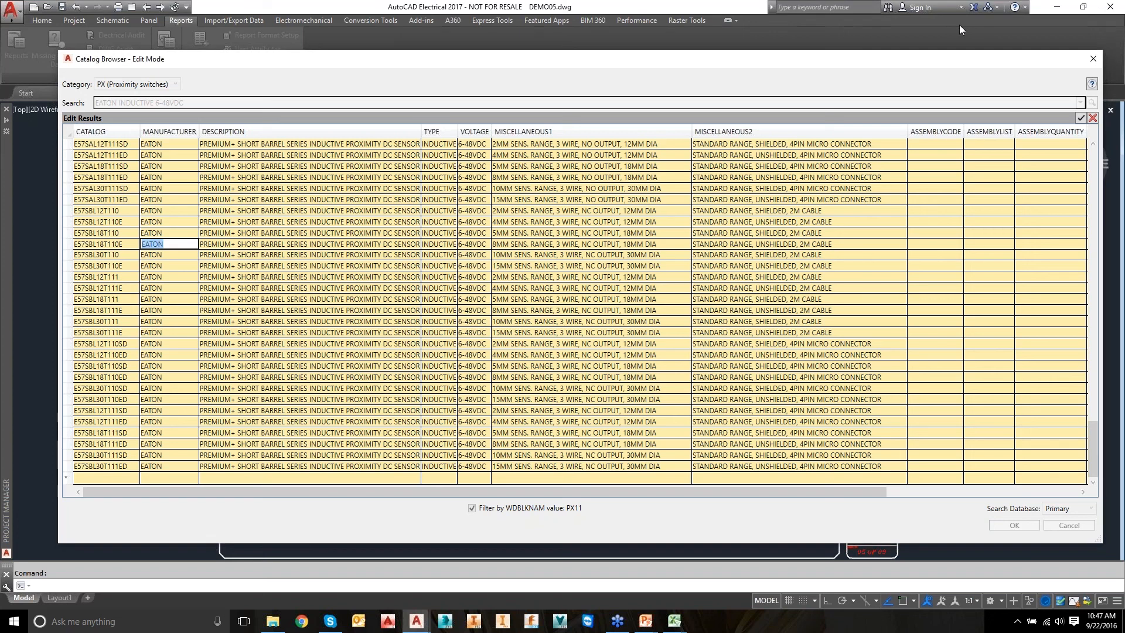
{"action": "left_click", "coordinate": [1094, 59]}
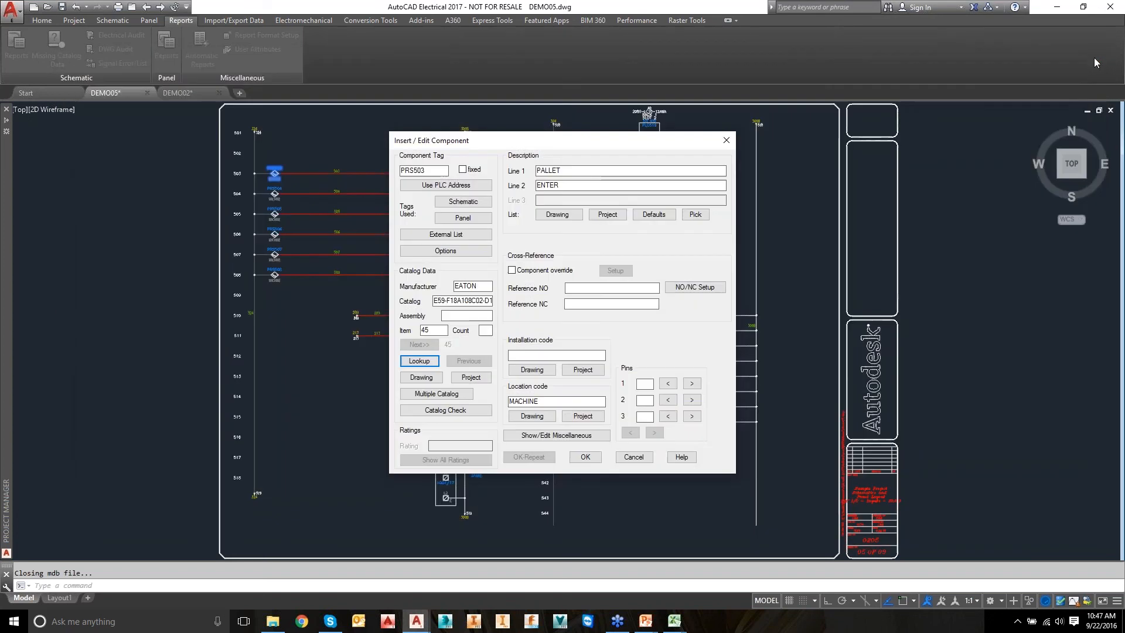
{"action": "left_click", "coordinate": [633, 456]}
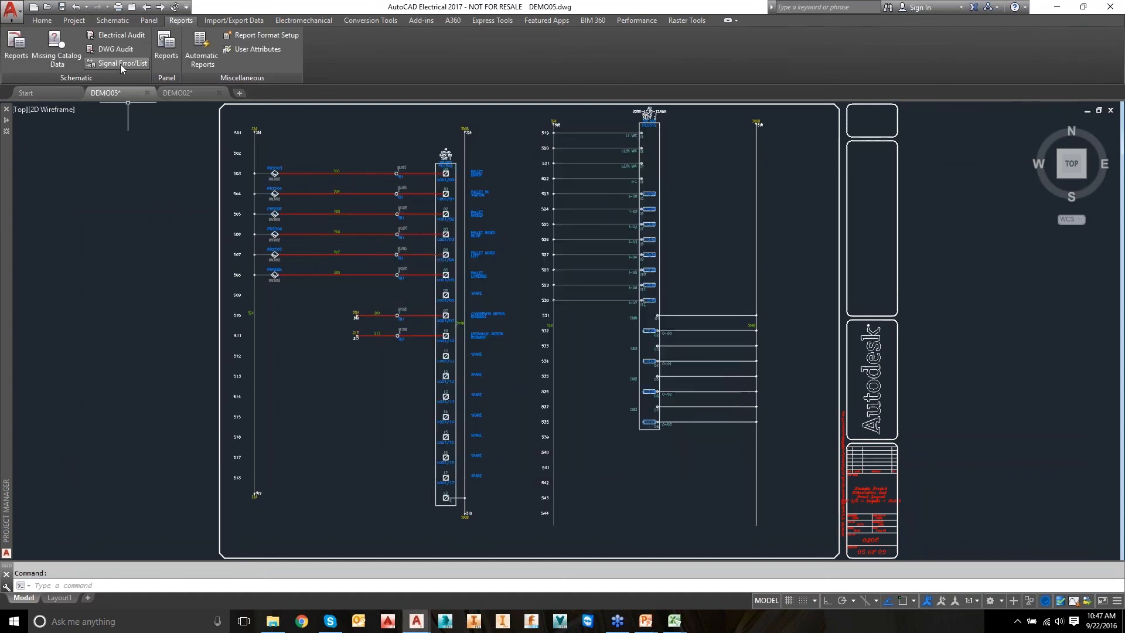
Insert a 16-pin connector with 1.0000 fixed pin spacing in the empty space left of the DEMO05 border, accepting tag PL502.
{"action": "left_click", "coordinate": [112, 20]}
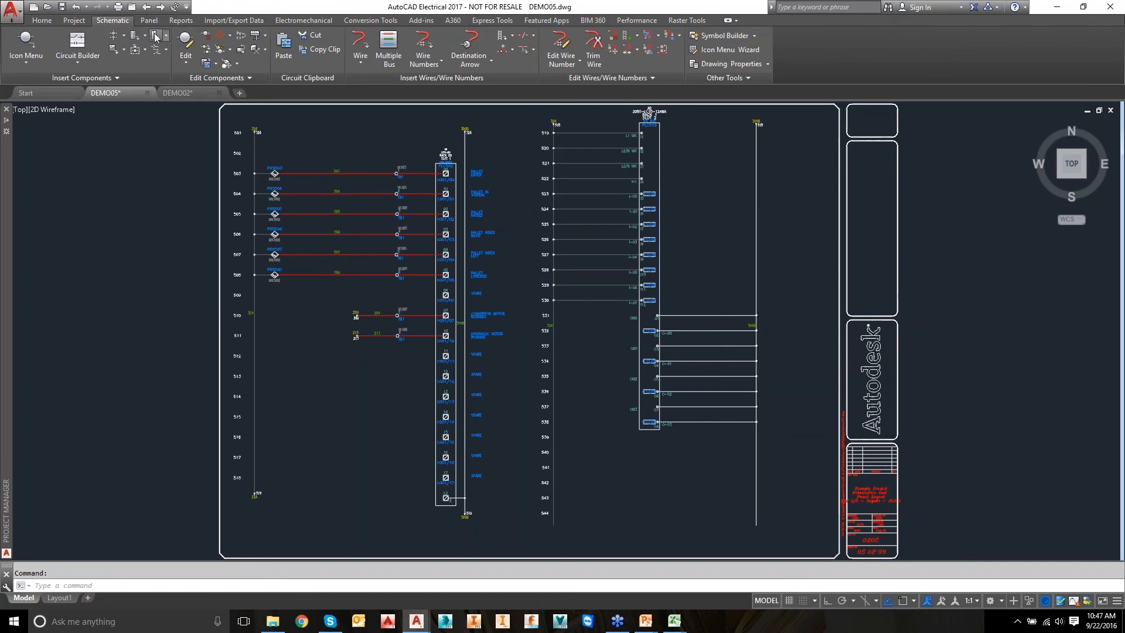
{"action": "left_click", "coordinate": [156, 37]}
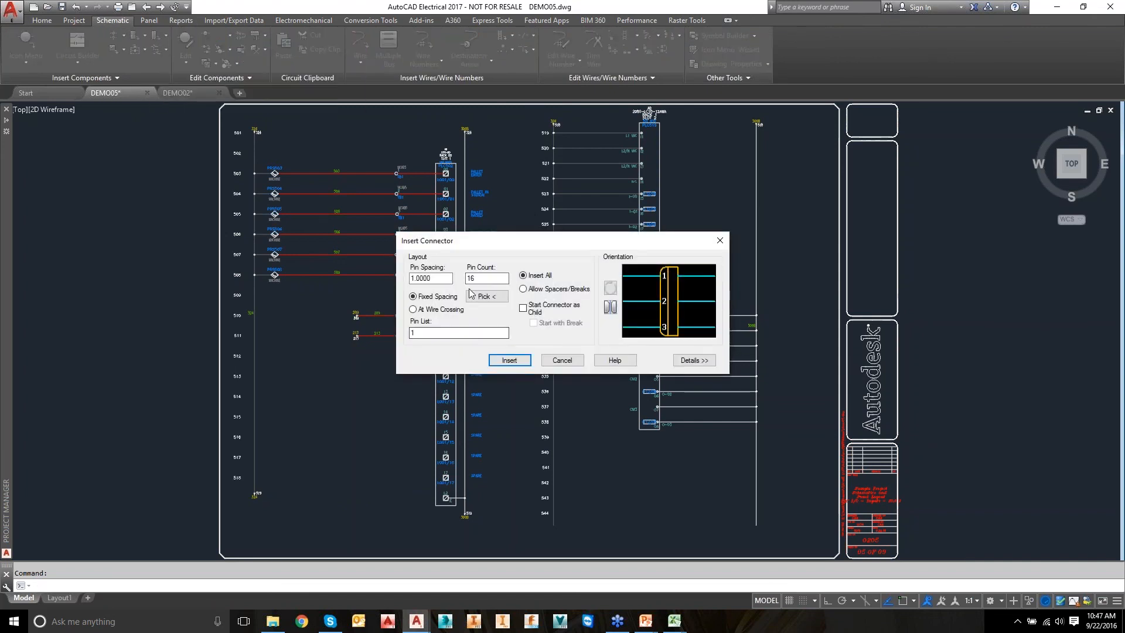
{"action": "left_click", "coordinate": [509, 360]}
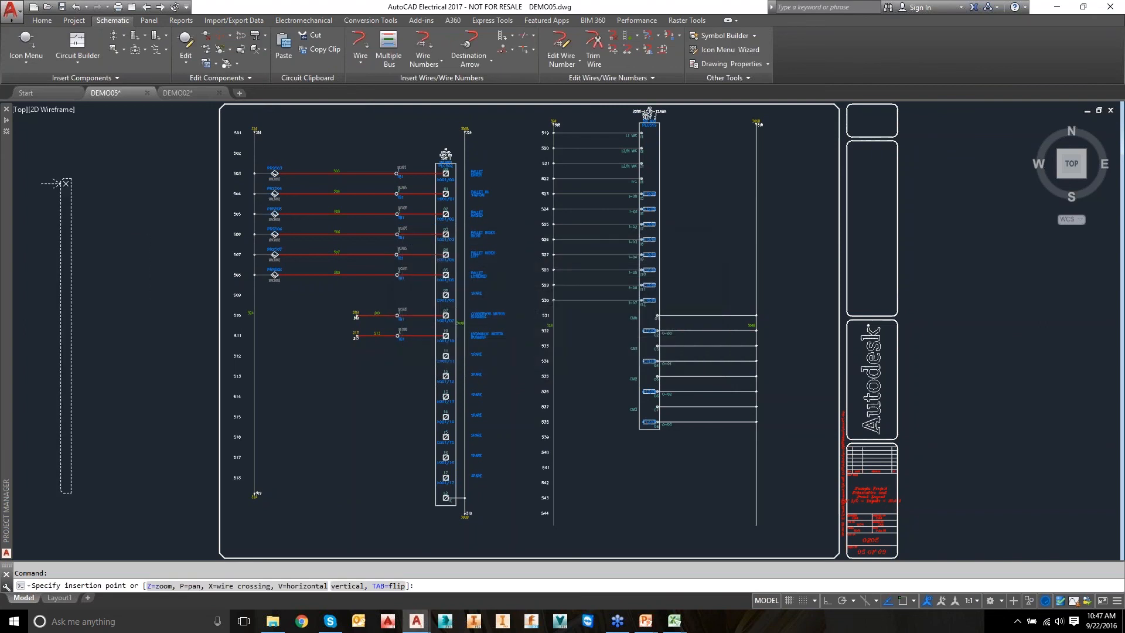
{"action": "left_click", "coordinate": [83, 161]}
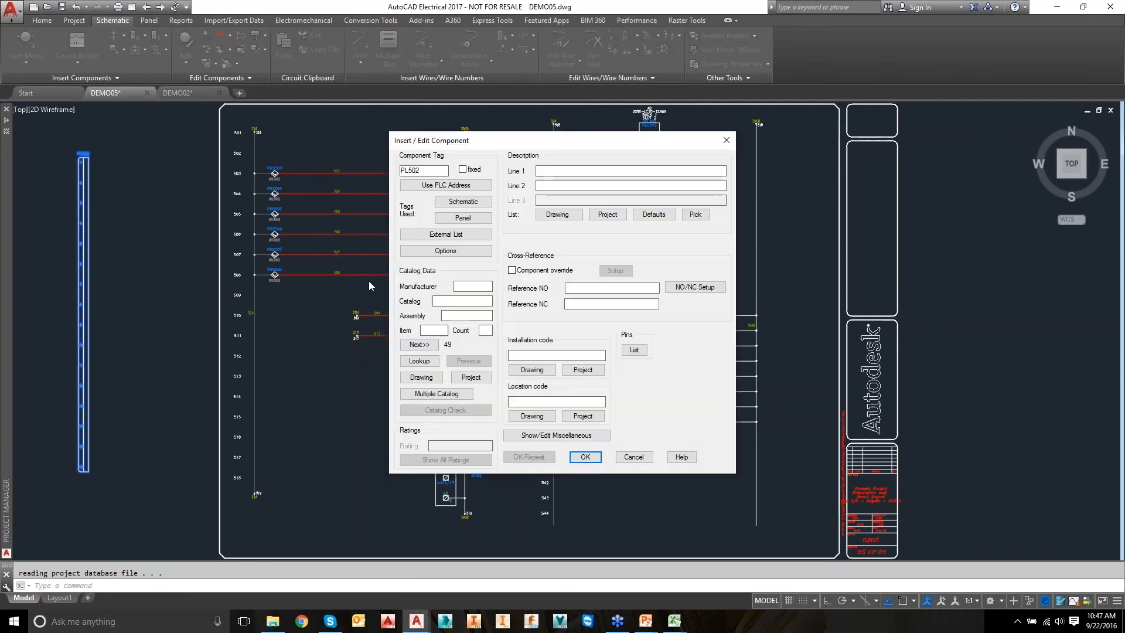
{"action": "left_click", "coordinate": [584, 454]}
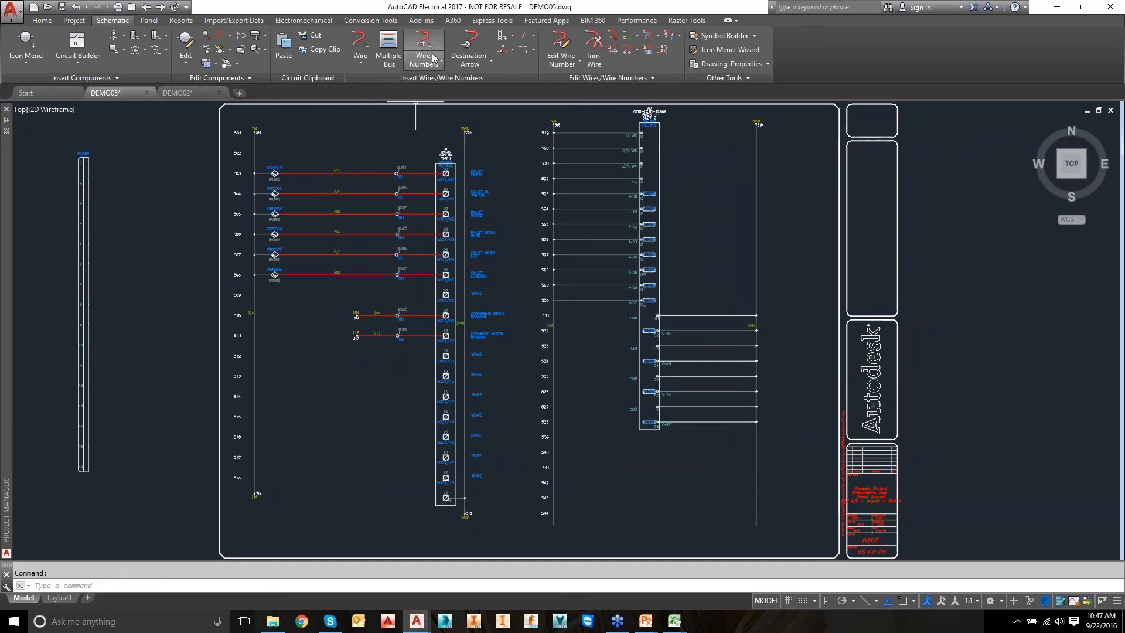
Start a multiple wire bus from component connections and select the upper pins on the right side of connector PL502.
{"action": "left_click", "coordinate": [388, 48]}
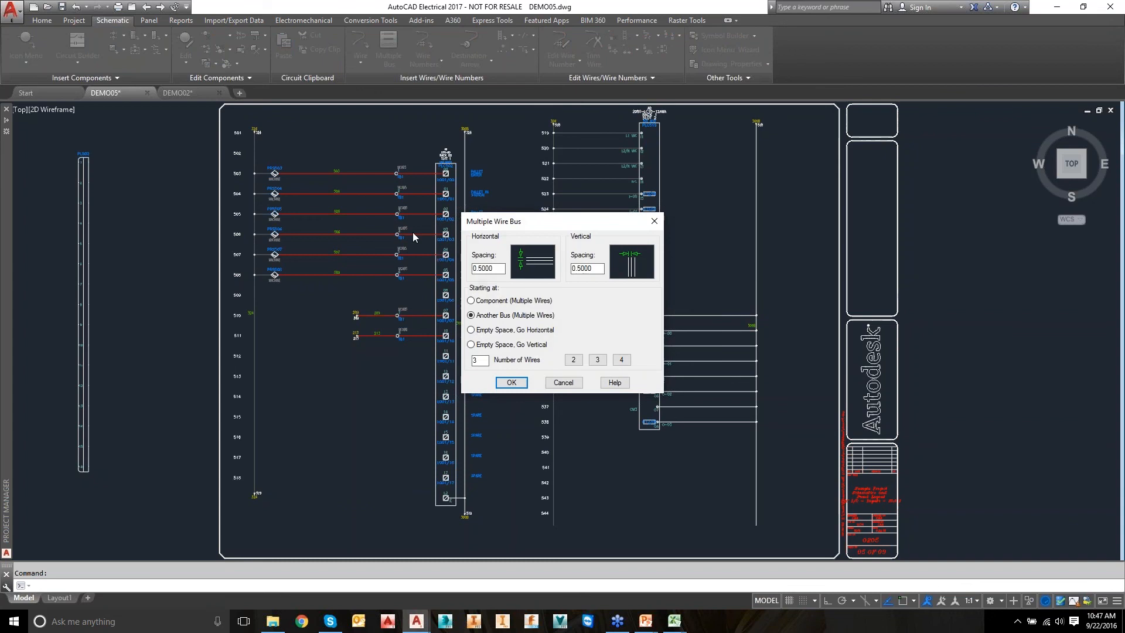
{"action": "left_click", "coordinate": [470, 301]}
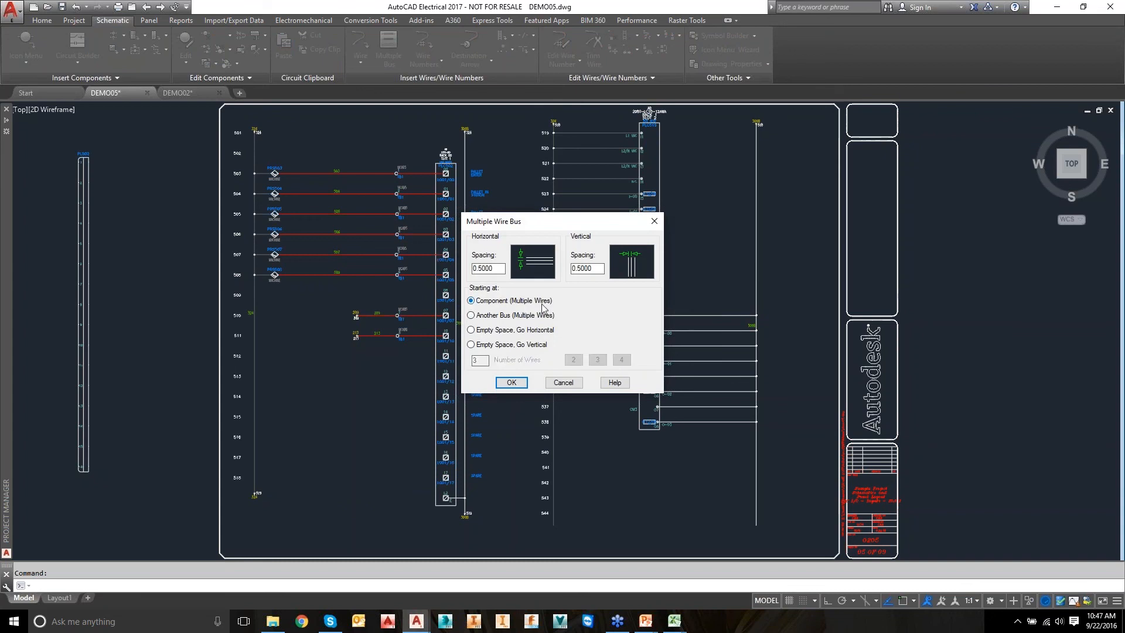
{"action": "left_click", "coordinate": [512, 382]}
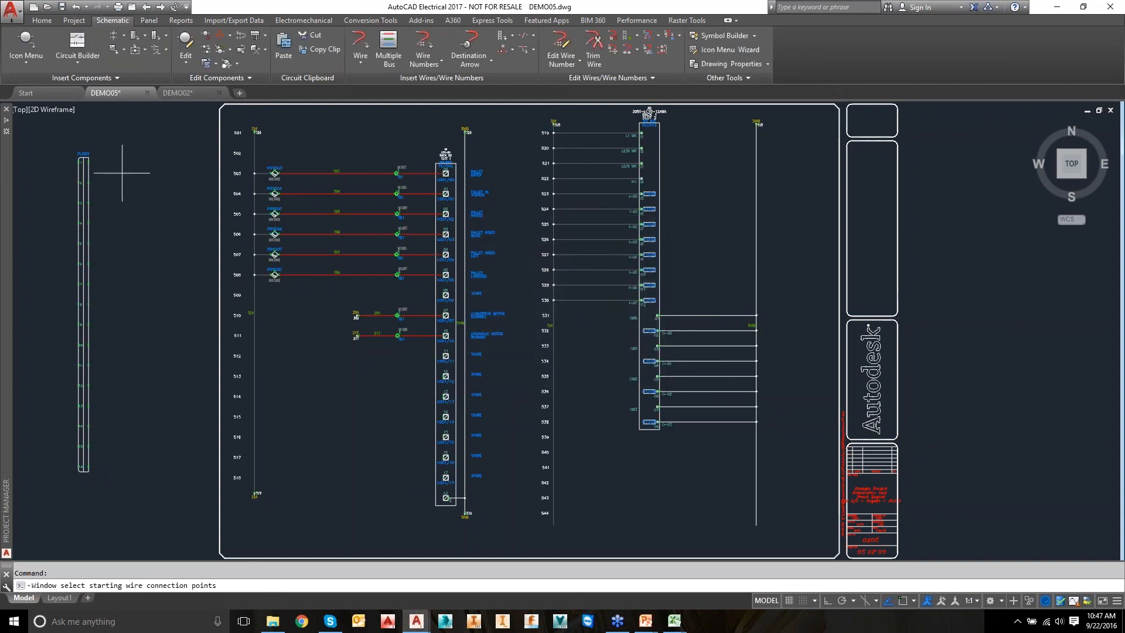
{"action": "left_click", "coordinate": [131, 142]}
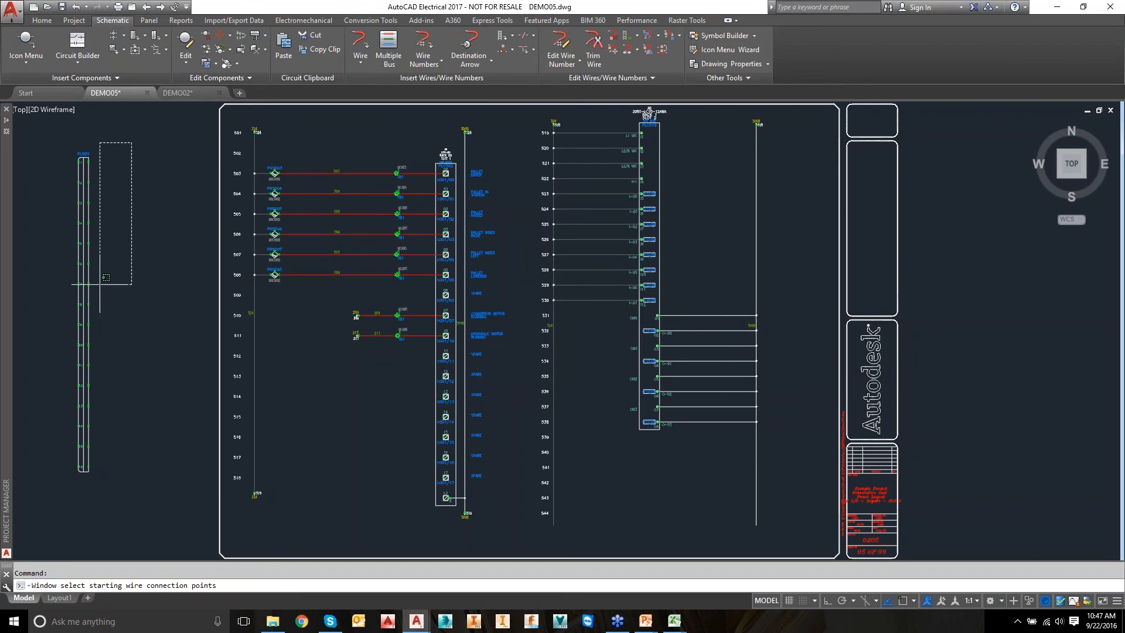
{"action": "left_click", "coordinate": [89, 325]}
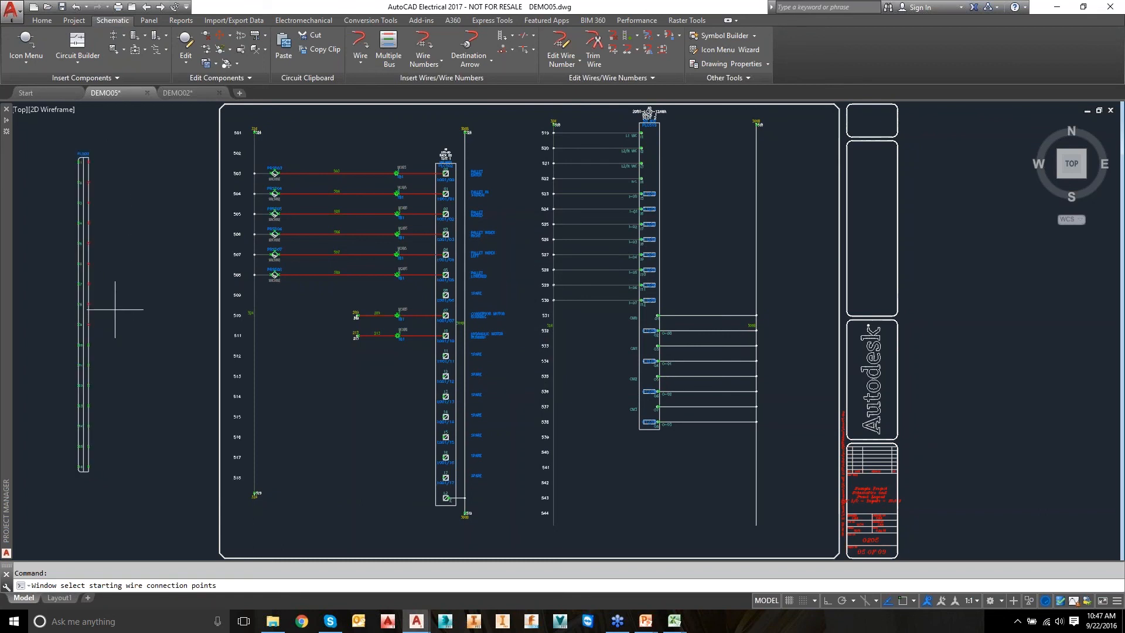